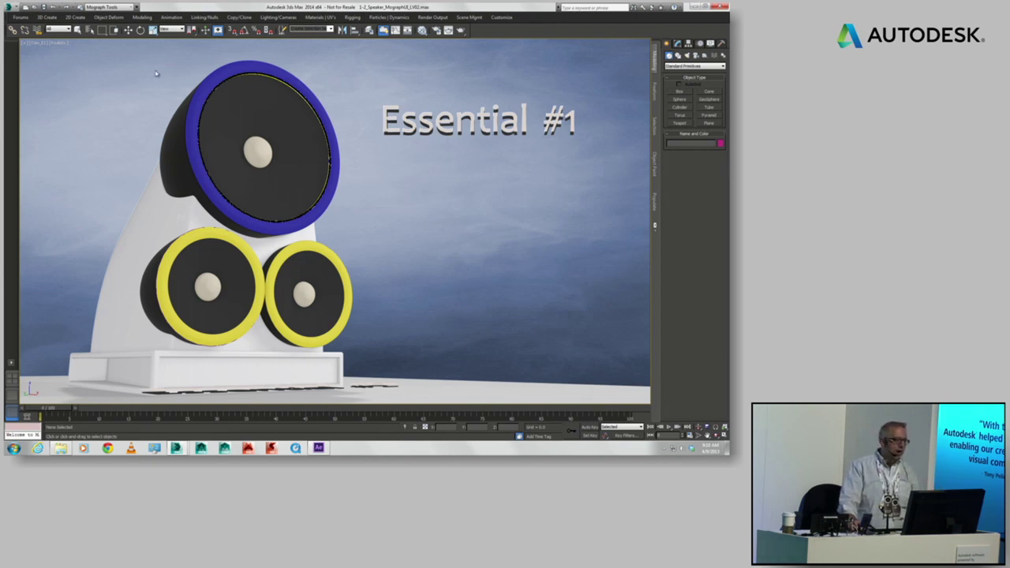
{"action": "left_click", "coordinate": [21, 18]}
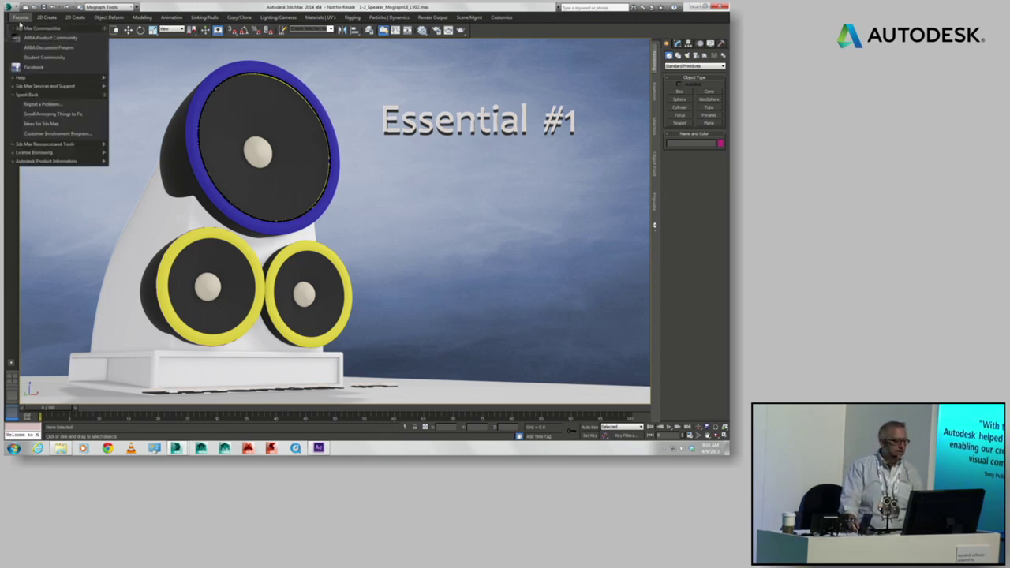
{"action": "left_click", "coordinate": [206, 8]}
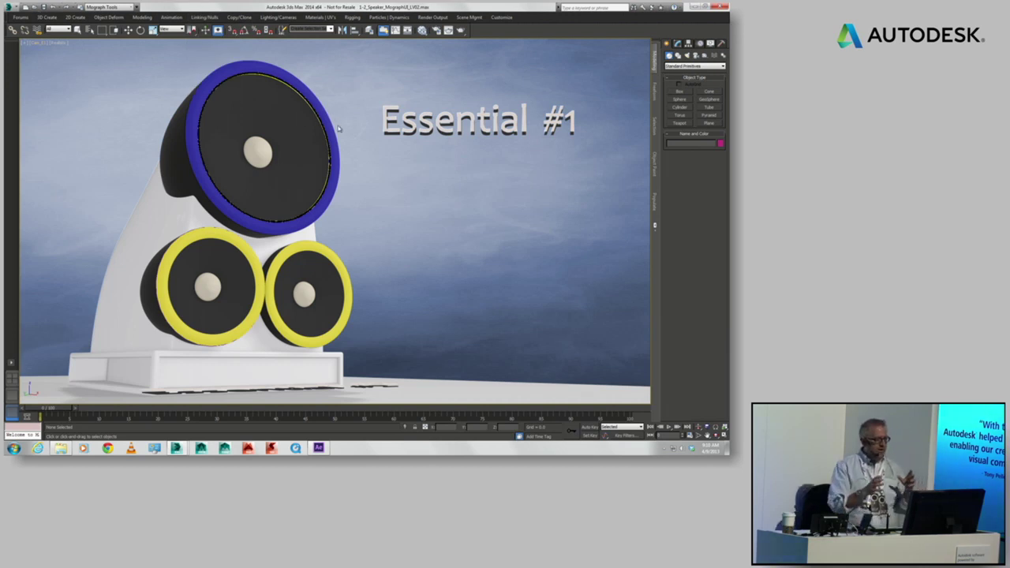
Step: Bring up the saved single-view "Essential #2" viewport layout and switch to the saved four-viewport layout
{"action": "left_click", "coordinate": [11, 364]}
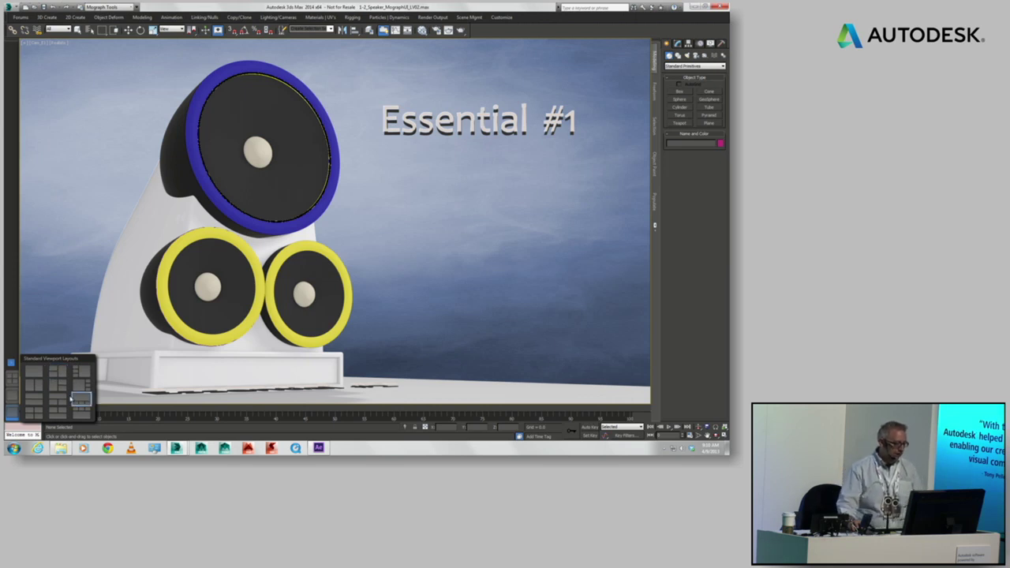
{"action": "left_click", "coordinate": [11, 396]}
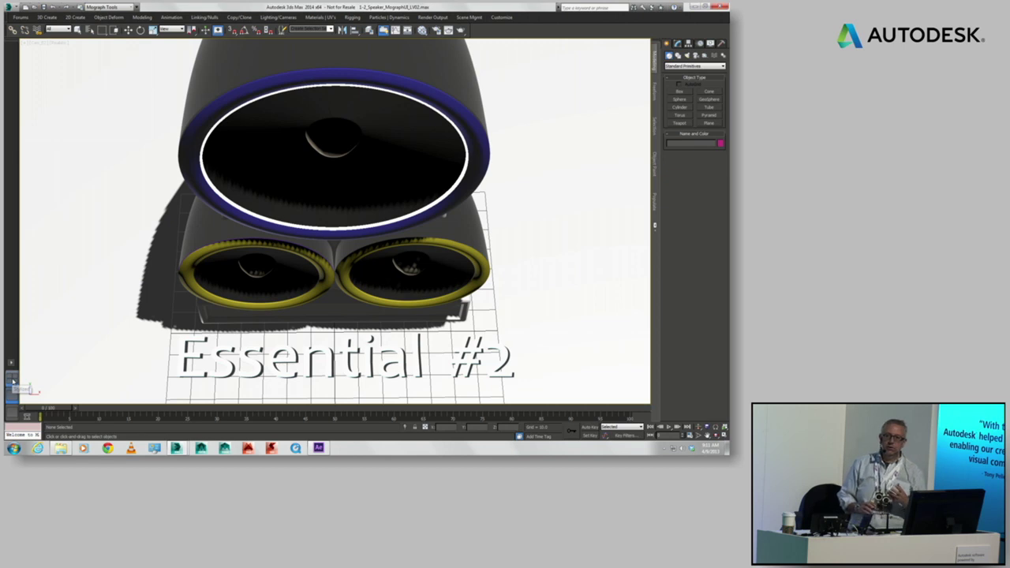
{"action": "left_click", "coordinate": [13, 382]}
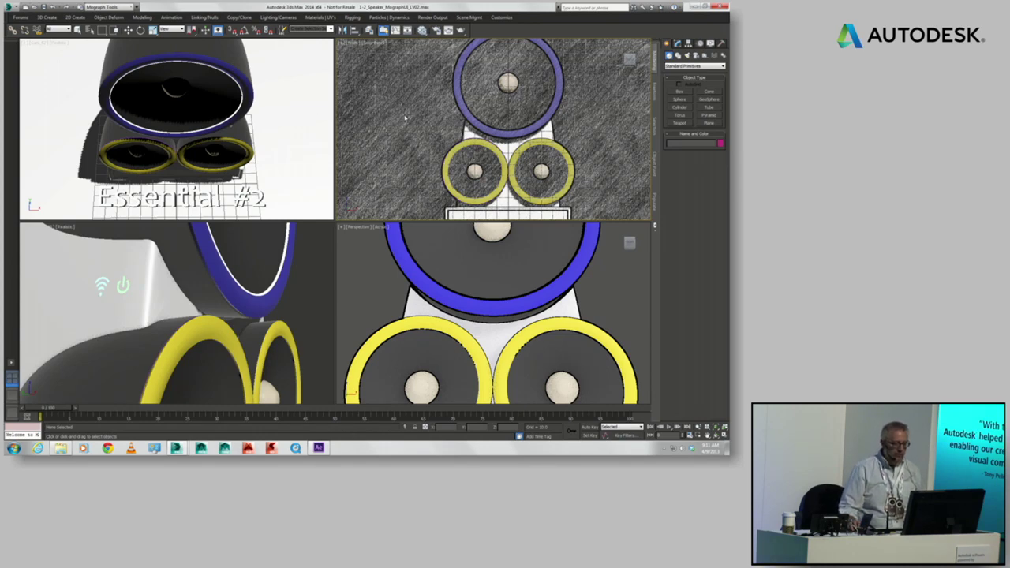
Step: Display the Front viewport in the stylized Color Ink visual style
{"action": "middle_click_drag", "start_coordinate": [407, 111], "coordinate": [390, 137]}
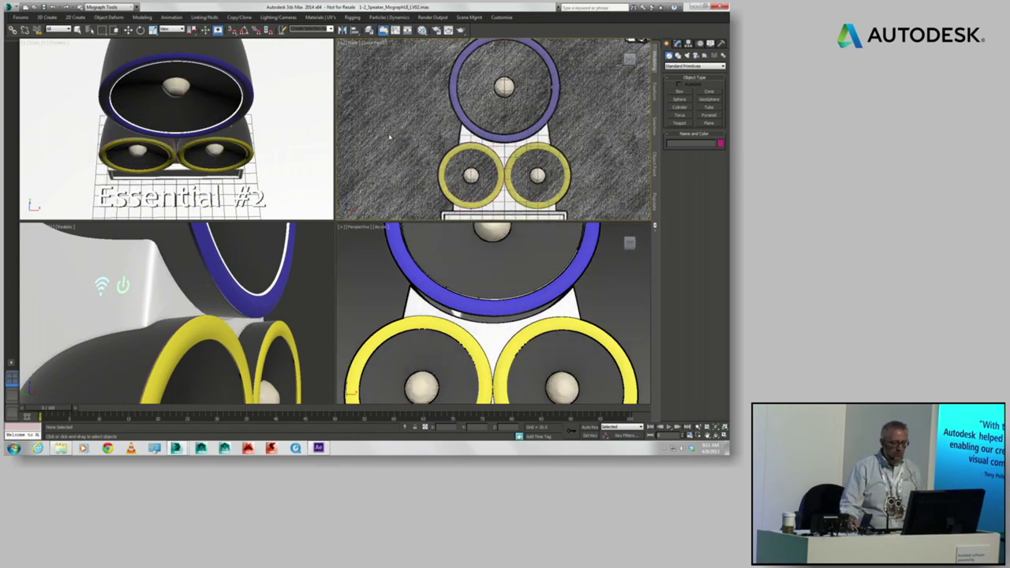
{"action": "left_click", "coordinate": [378, 43]}
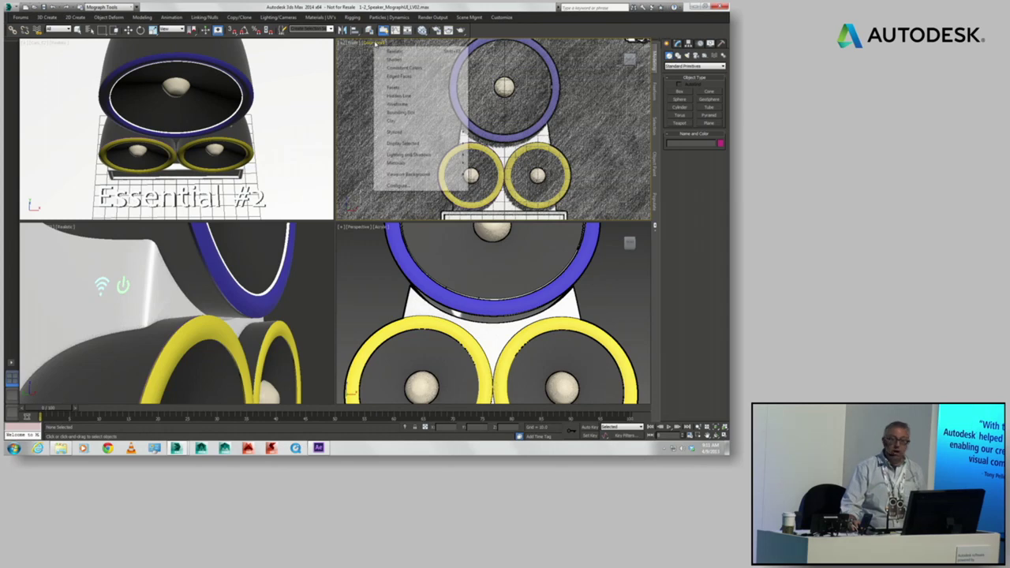
{"action": "mouse_move", "coordinate": [405, 134]}
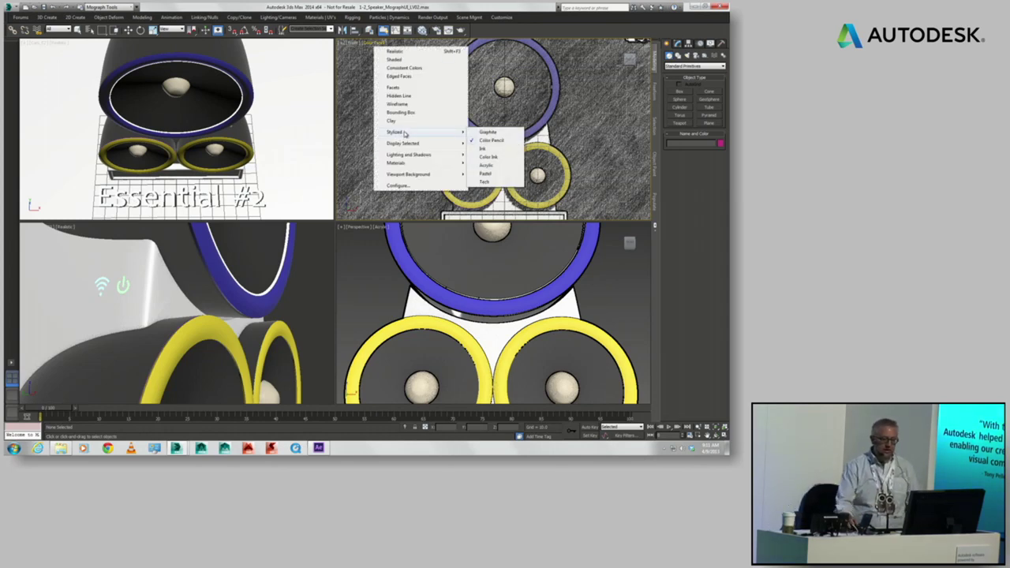
{"action": "left_click", "coordinate": [487, 158]}
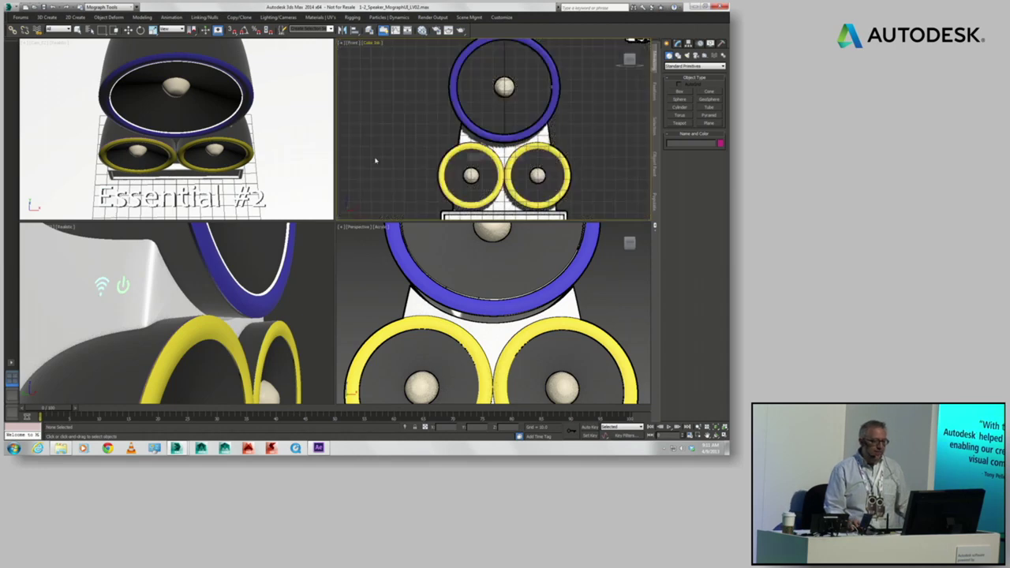
Step: Change the Front viewport's stylized visual style to Graphite
{"action": "left_click", "coordinate": [378, 44]}
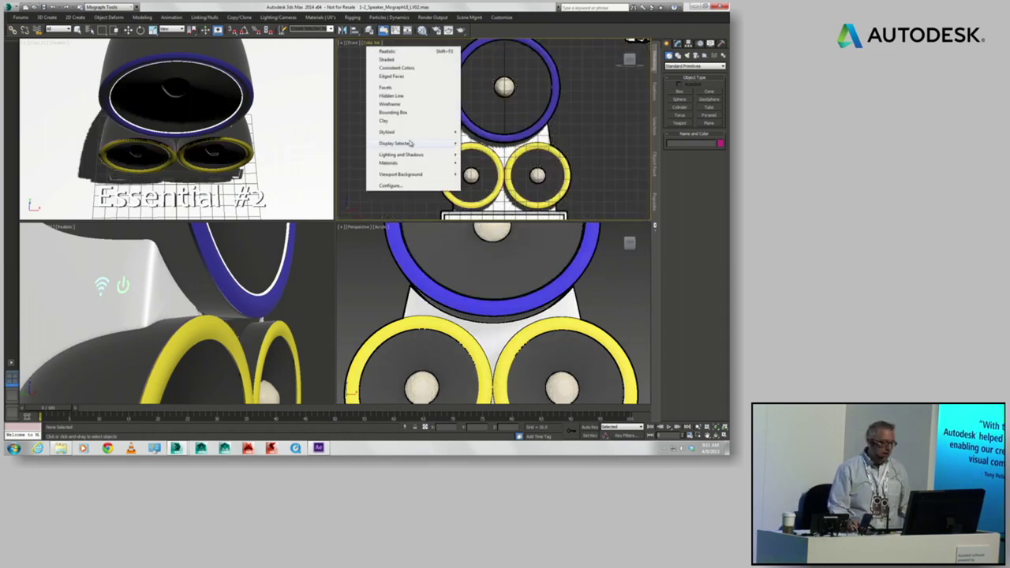
{"action": "mouse_move", "coordinate": [412, 134]}
{"action": "left_click", "coordinate": [480, 132]}
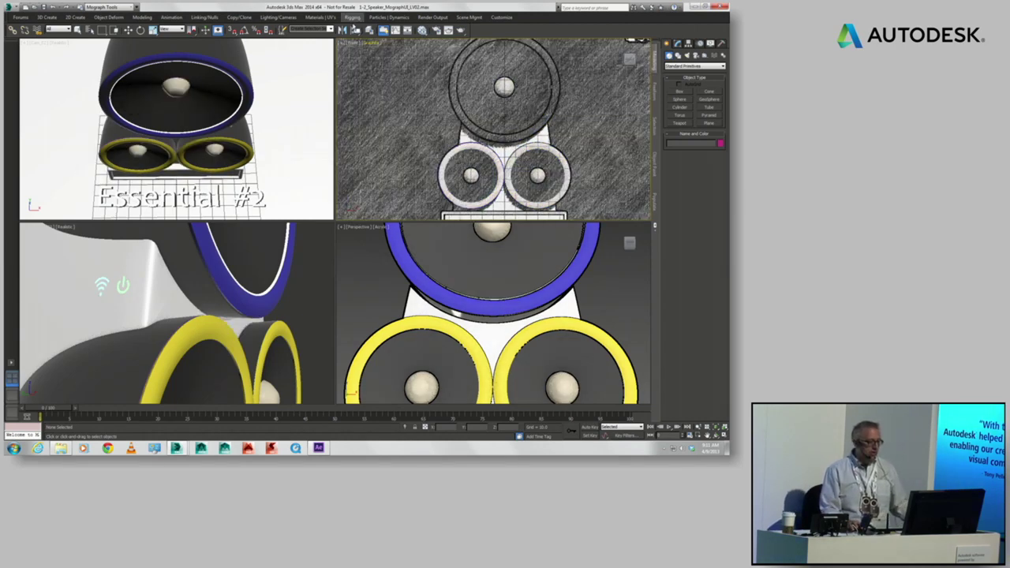
{"action": "left_click", "coordinate": [362, 42]}
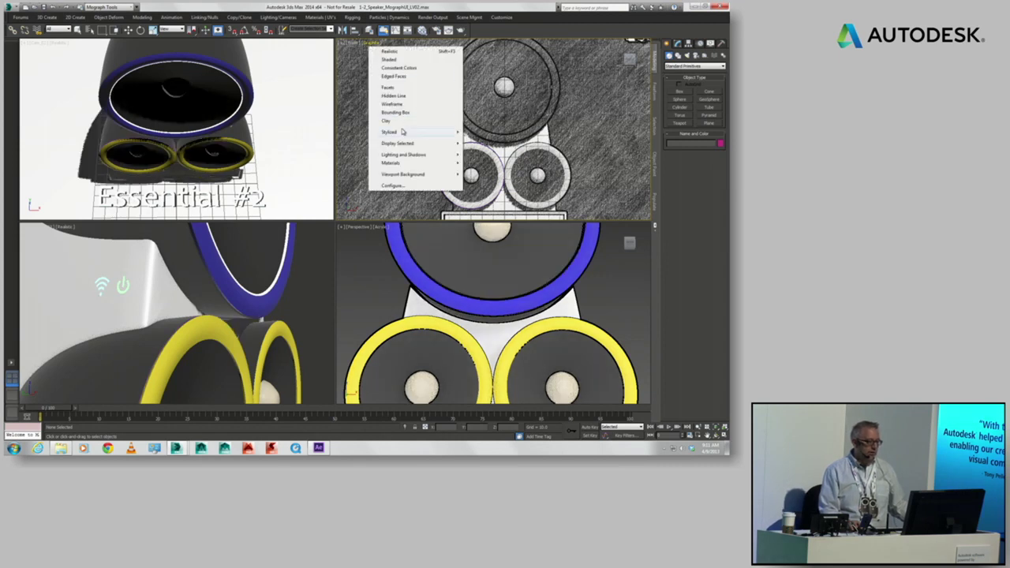
{"action": "mouse_move", "coordinate": [402, 132]}
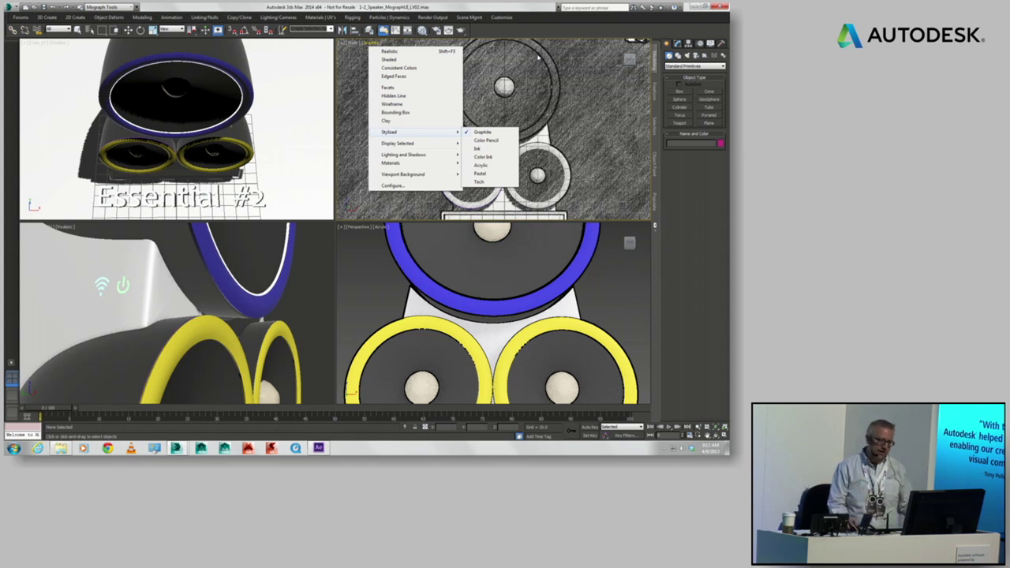
{"action": "left_click", "coordinate": [532, 33]}
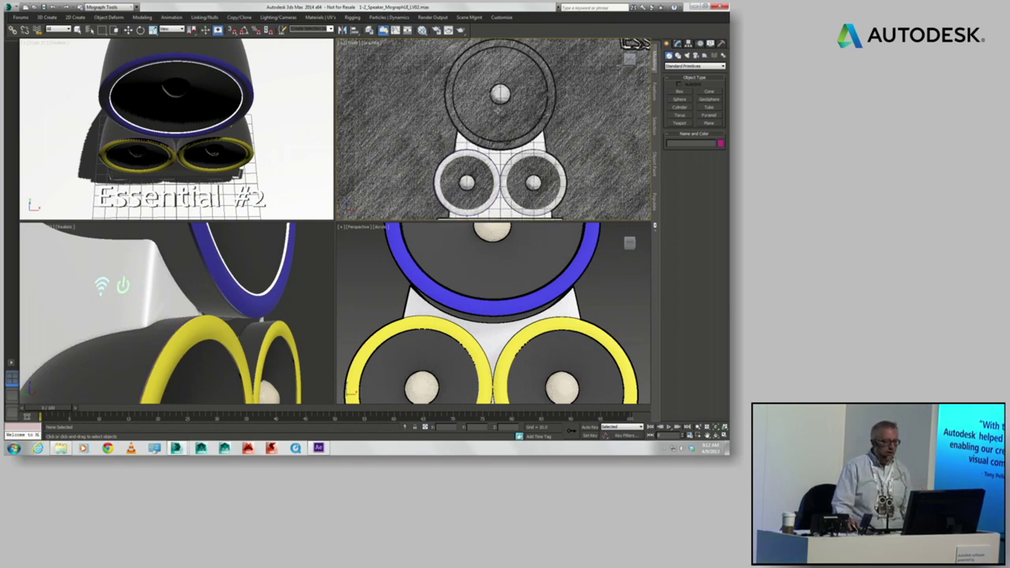
Step: Bring a bitmap from the project's sceneassets folder into the Front viewport and apply it as the viewport background
{"action": "left_click", "coordinate": [372, 43]}
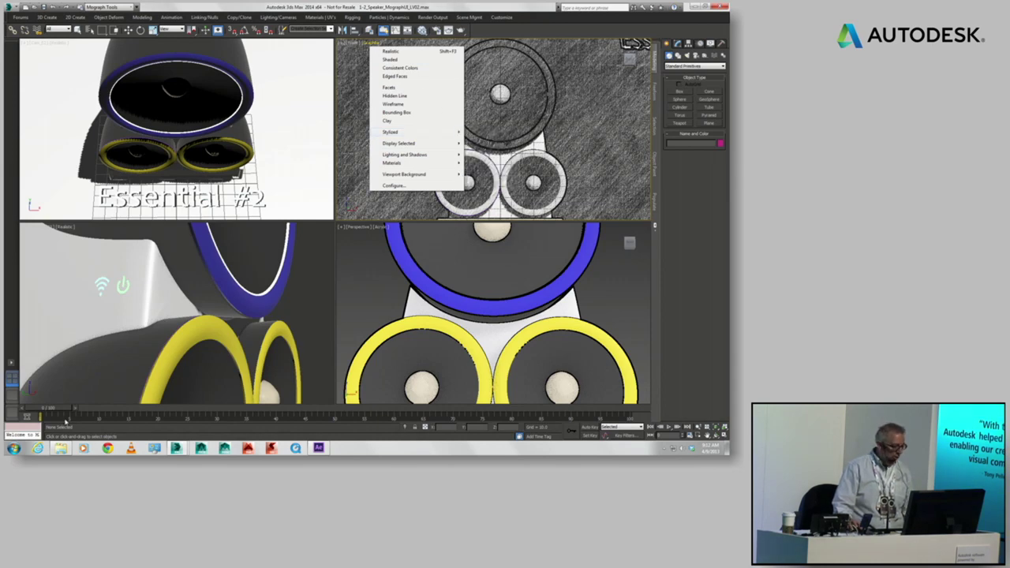
{"action": "left_click", "coordinate": [61, 447]}
{"action": "left_click", "coordinate": [215, 119]}
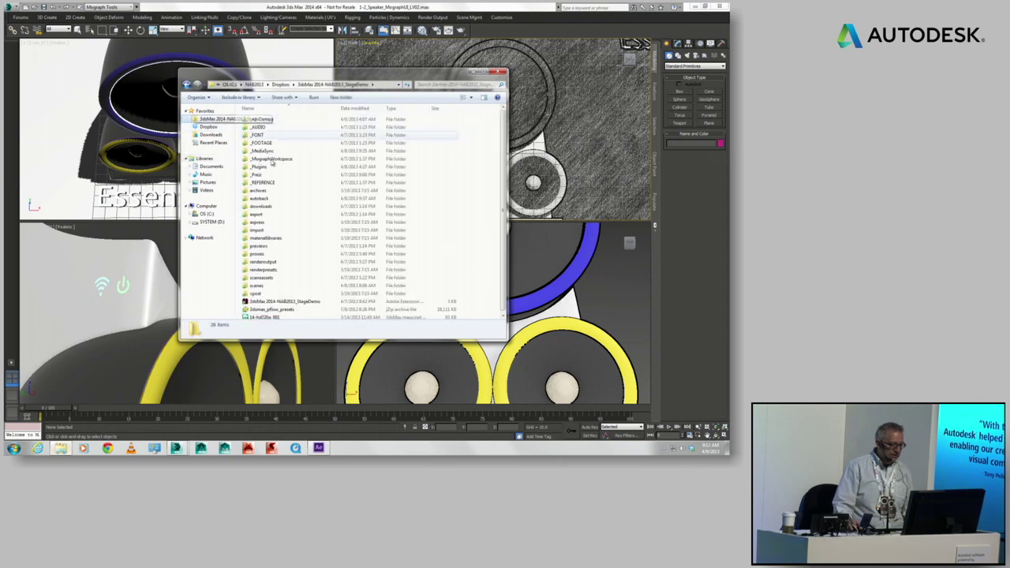
{"action": "double_click", "coordinate": [263, 277]}
{"action": "double_click", "coordinate": [258, 127]}
{"action": "left_click_drag", "start_coordinate": [303, 138], "coordinate": [496, 126]}
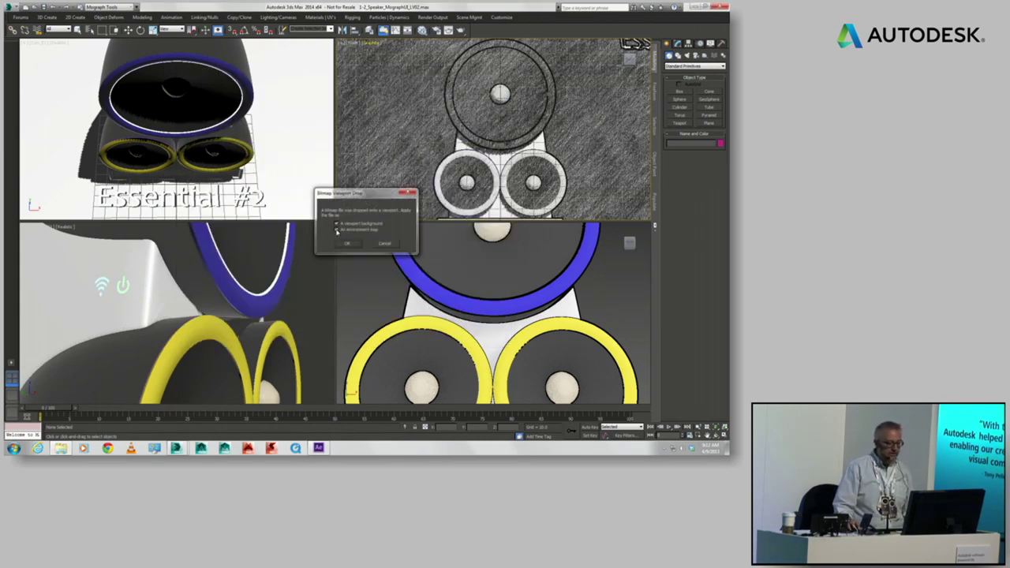
{"action": "left_click", "coordinate": [344, 243]}
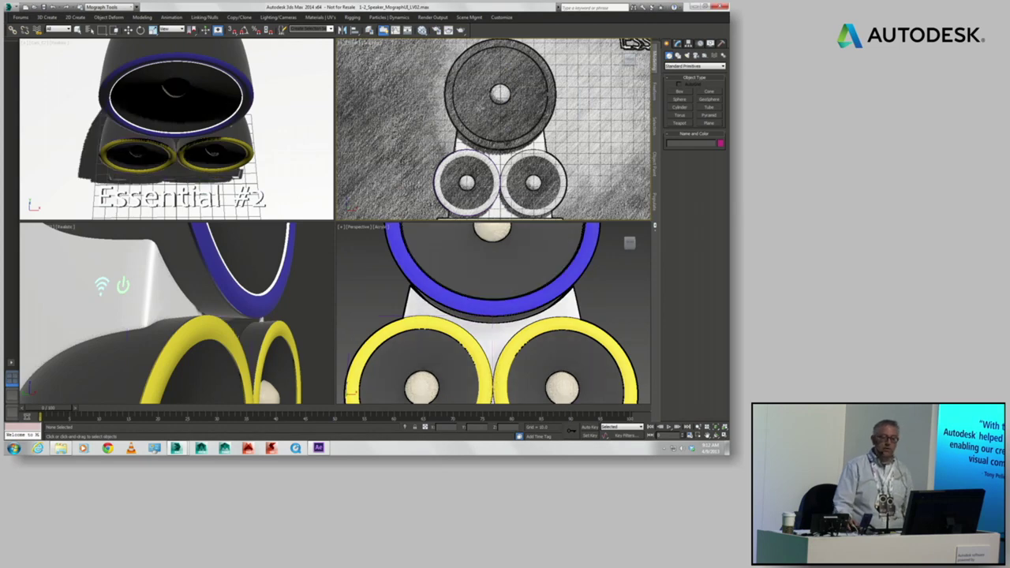
Step: Set the Front viewport's stylized visual style to Color Pencil
{"action": "left_click", "coordinate": [368, 47]}
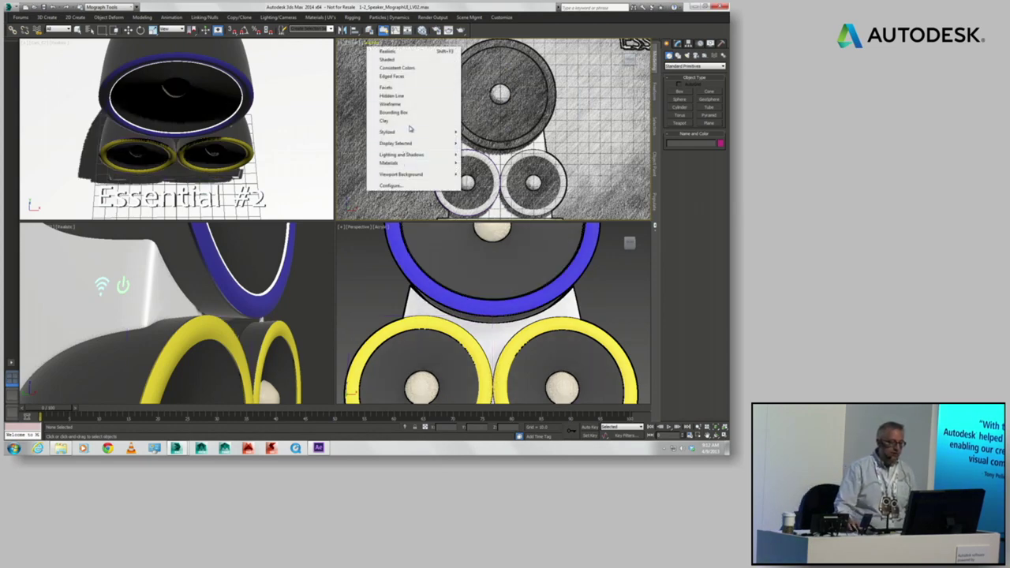
{"action": "mouse_move", "coordinate": [410, 134]}
{"action": "left_click", "coordinate": [499, 141]}
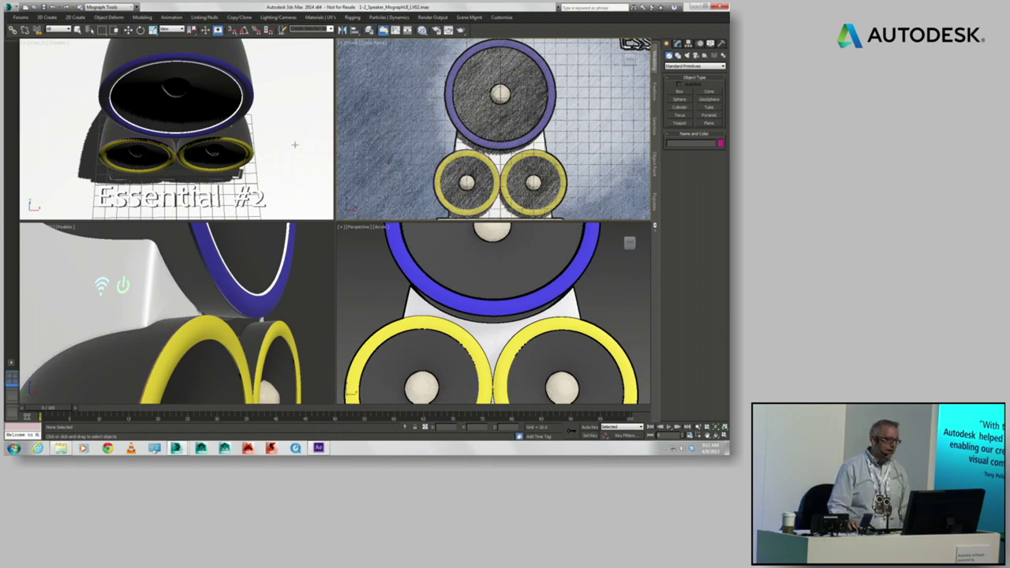
Step: Turn the camera viewport that shows the speaker's Wi-Fi and power symbols into an ActiveShade extended viewport
{"action": "left_click", "coordinate": [293, 138]}
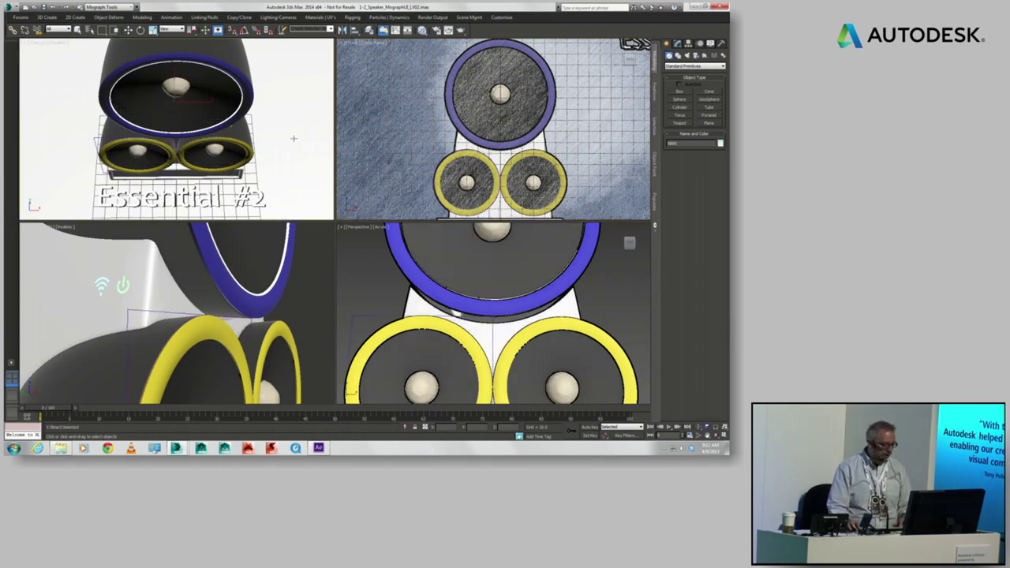
{"action": "left_click", "coordinate": [243, 123]}
{"action": "mouse_move", "coordinate": [243, 123]}
{"action": "middle_mouse_down", "text": "alt"}
{"action": "mouse_move", "coordinate": [294, 102]}
{"action": "mouse_move", "coordinate": [219, 135]}
{"action": "mouse_move", "coordinate": [218, 88]}
{"action": "mouse_move", "coordinate": [252, 114]}
{"action": "middle_mouse_up", "text": "alt"}
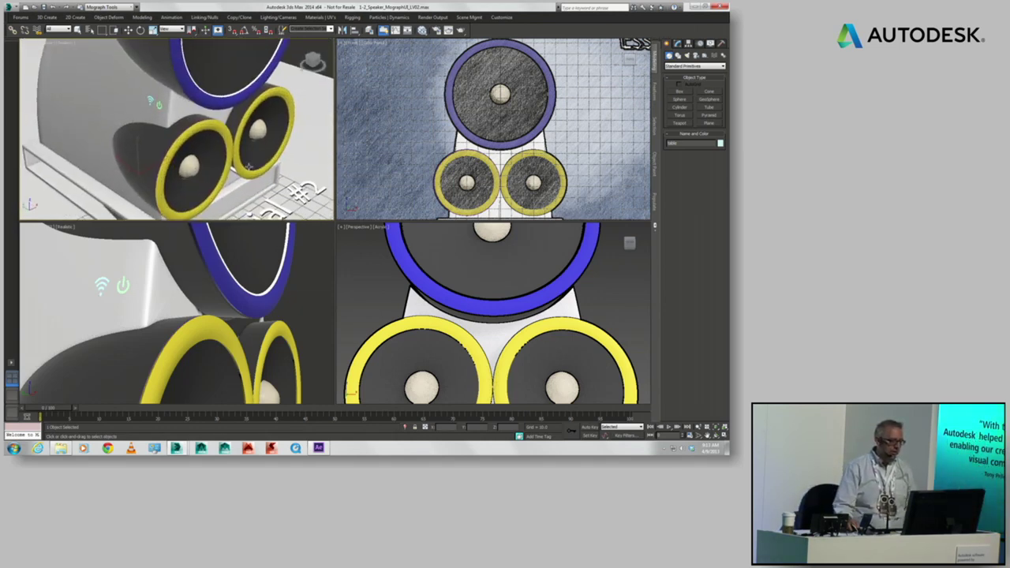
{"action": "left_click", "coordinate": [312, 298]}
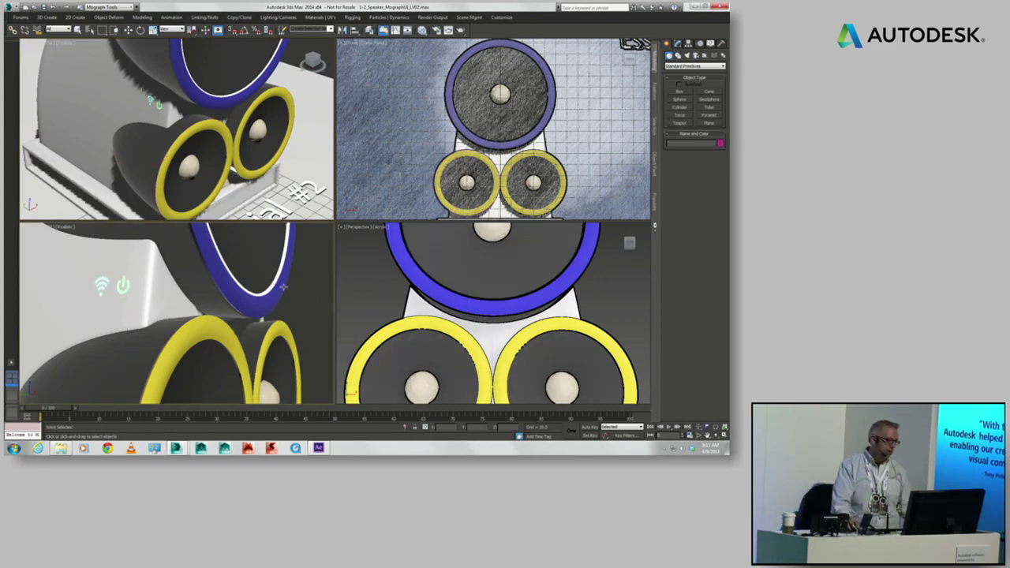
{"action": "left_click", "coordinate": [49, 227]}
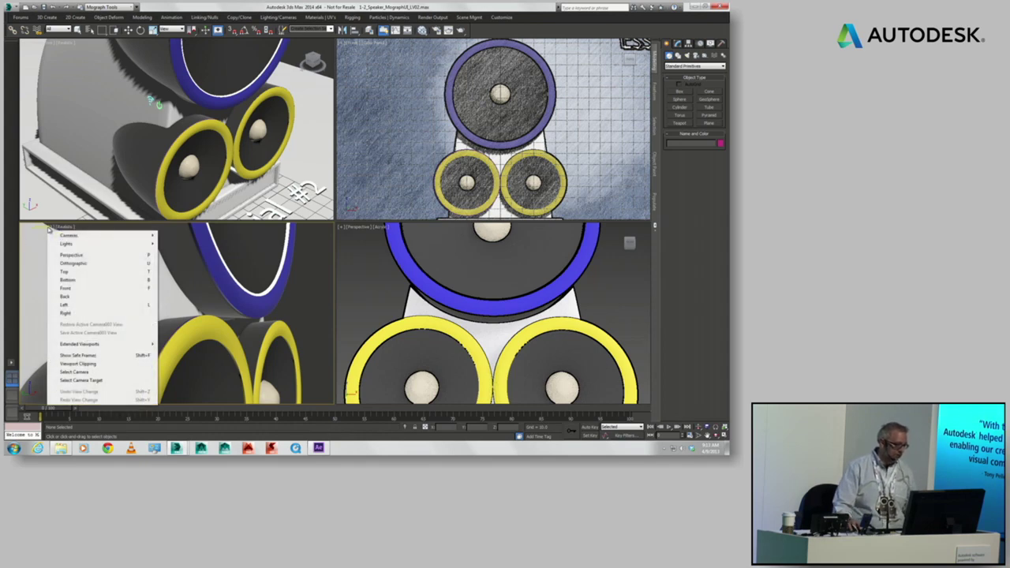
{"action": "mouse_move", "coordinate": [87, 345]}
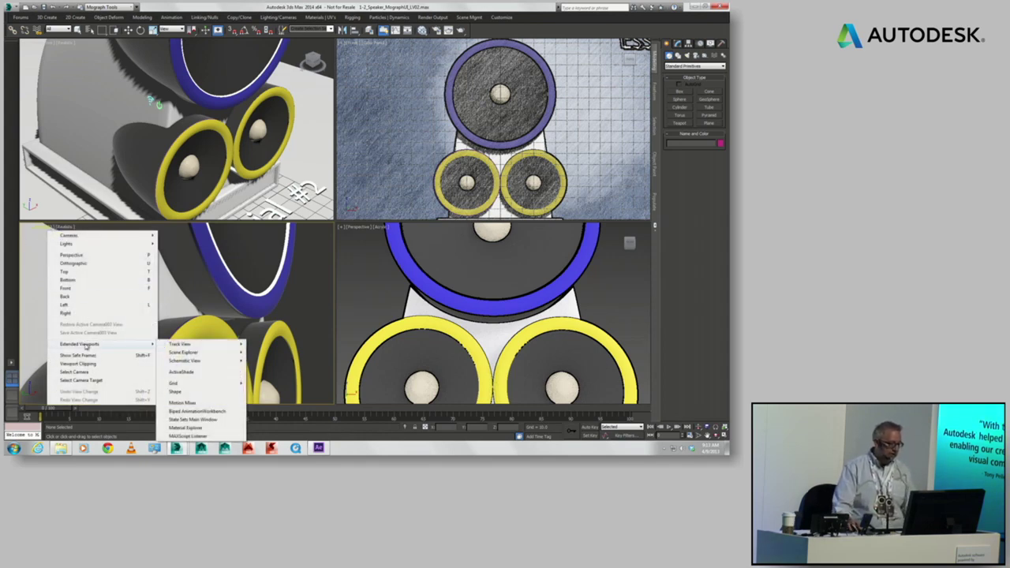
{"action": "left_click", "coordinate": [181, 371]}
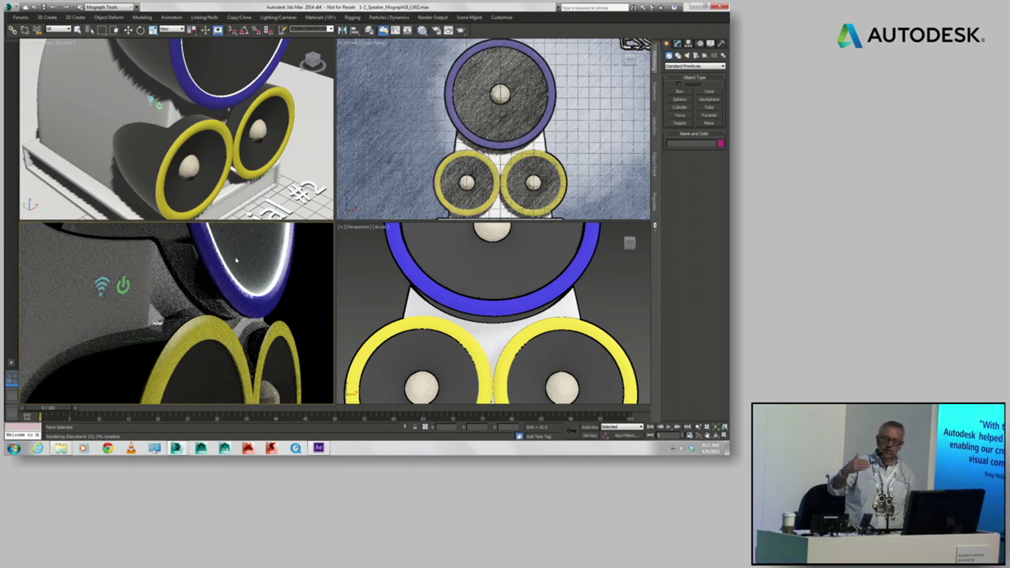
Step: Select the lower-left speaker in the Perspective viewport and move it sideways, away from the neighbouring lower speaker
{"action": "middle_click_drag", "start_coordinate": [211, 187], "coordinate": [244, 172], "text": "alt"}
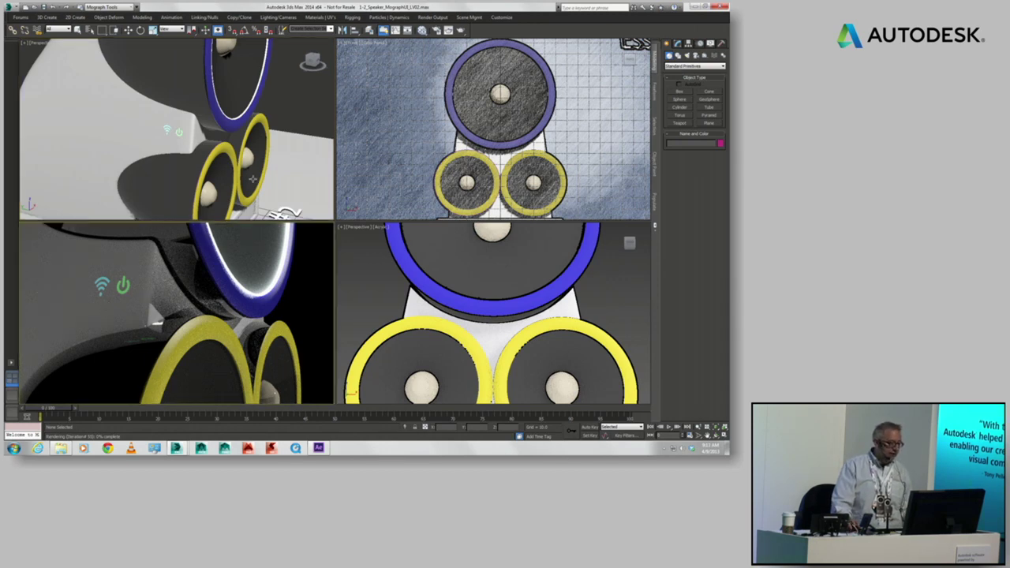
{"action": "left_click", "coordinate": [169, 168]}
{"action": "right_click", "coordinate": [182, 171]}
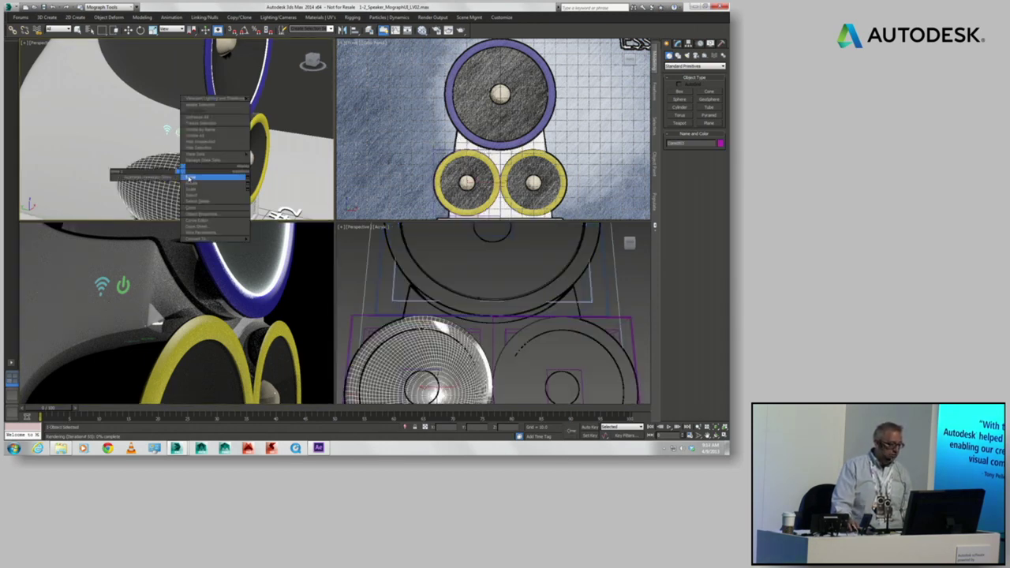
{"action": "left_click", "coordinate": [207, 178]}
{"action": "left_click_drag", "start_coordinate": [214, 167], "coordinate": [205, 190]}
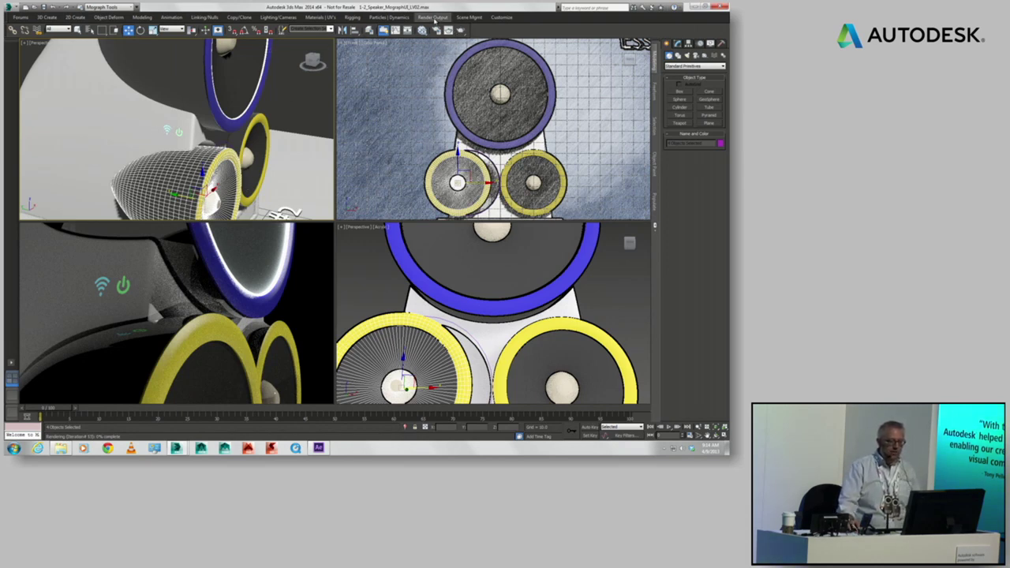
Step: Switch the mr Photographic Exposure Control from Exposure Value to Photographic Exposure and close the environment settings
{"action": "left_click", "coordinate": [433, 18]}
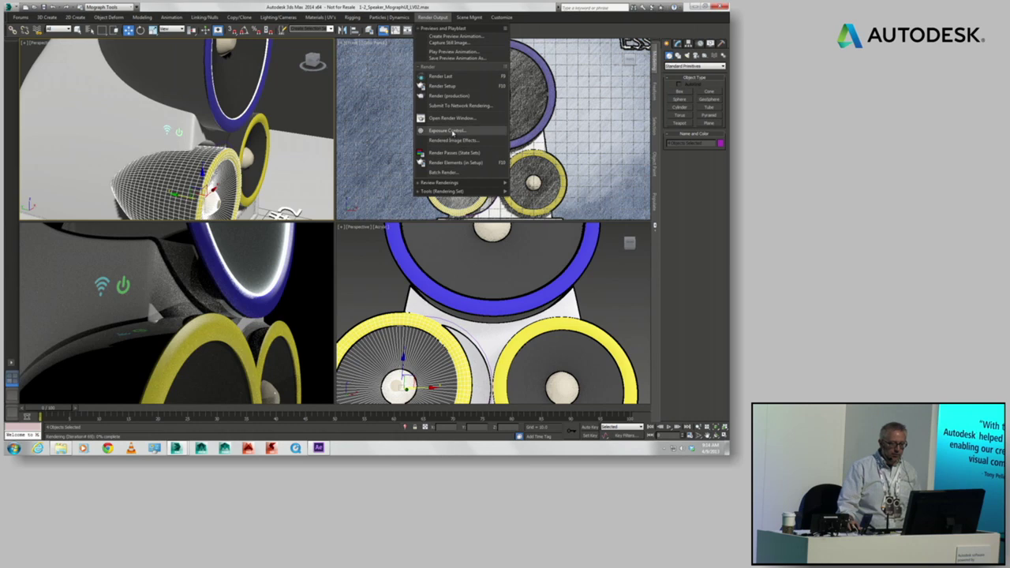
{"action": "left_click", "coordinate": [451, 131]}
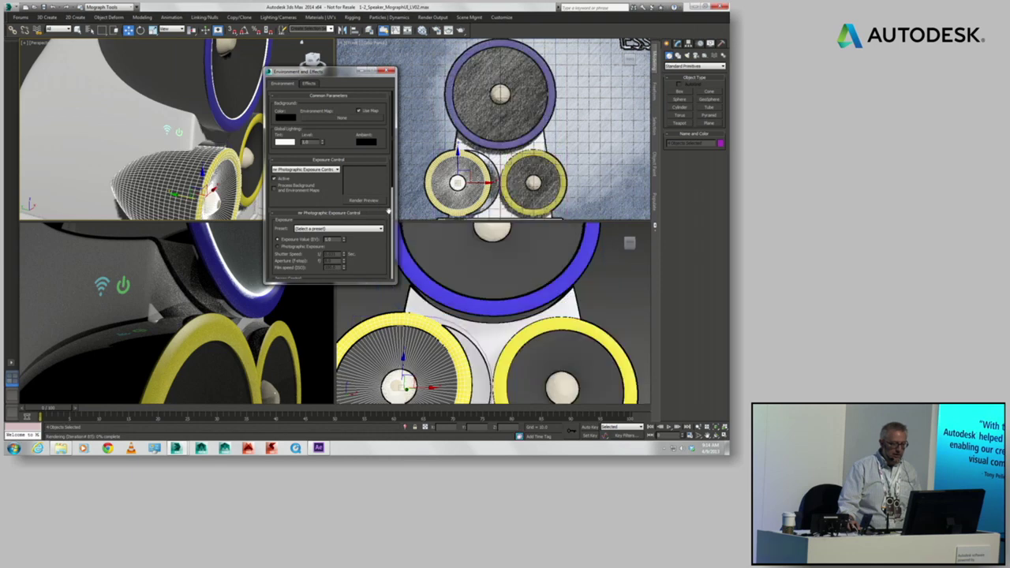
{"action": "scroll", "coordinate": [335, 233], "scroll_direction": "down", "scroll_amount": 4}
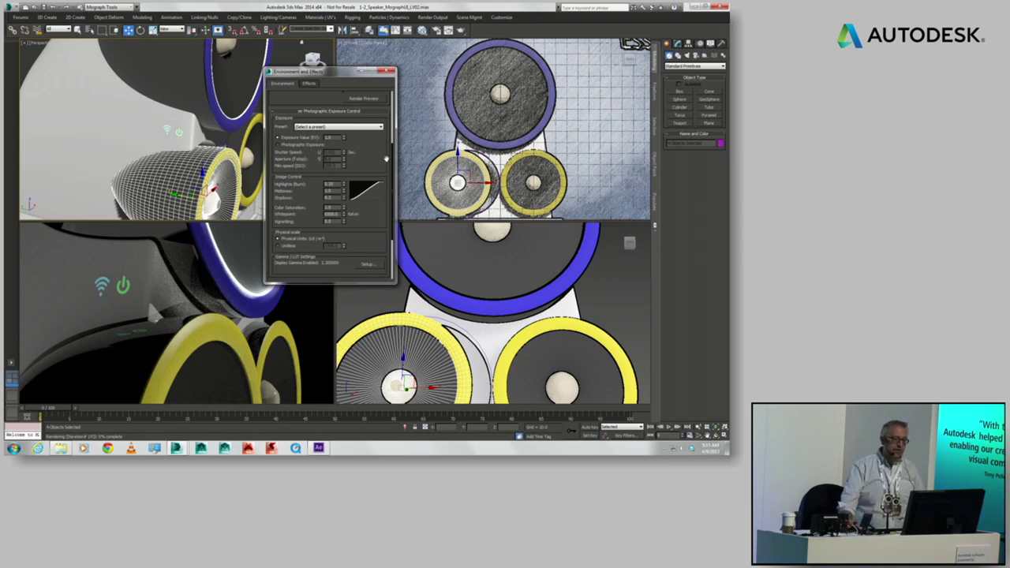
{"action": "left_click", "coordinate": [311, 146]}
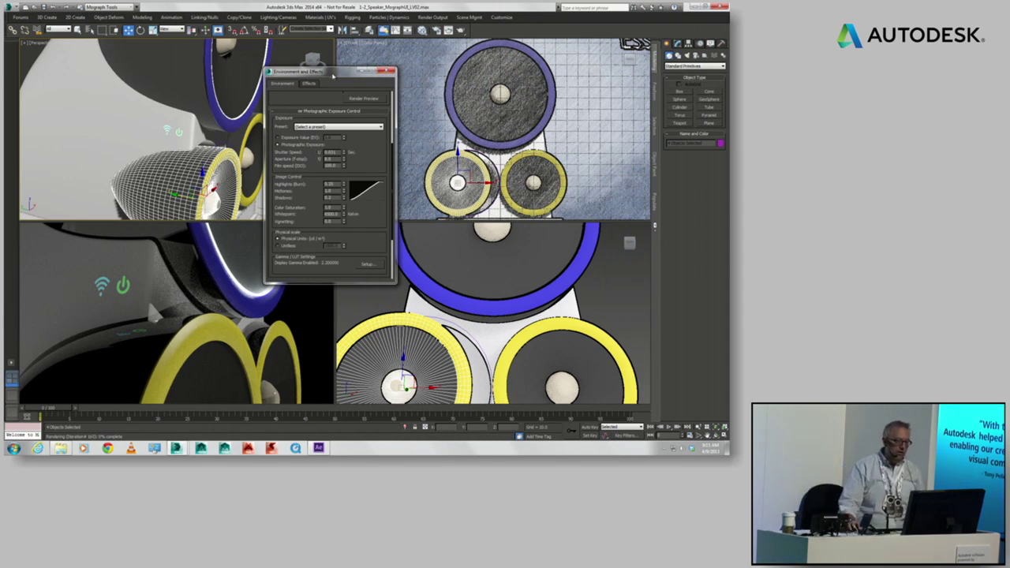
{"action": "left_click", "coordinate": [388, 73]}
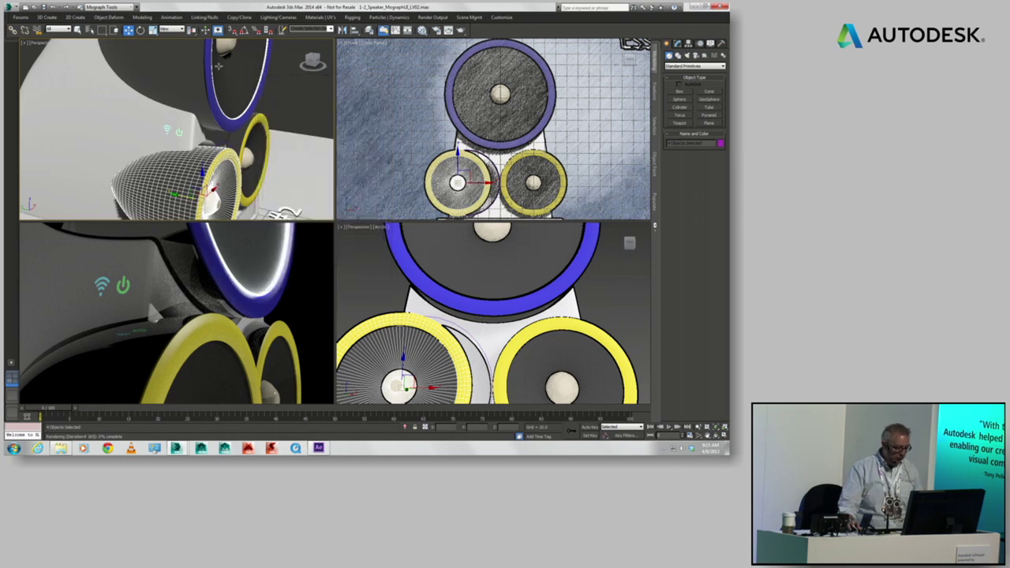
Step: Open the scene file 3a_speakeranim_parametric_tools_LV02 and dismiss the isolated-objects notice
{"action": "left_click", "coordinate": [9, 8]}
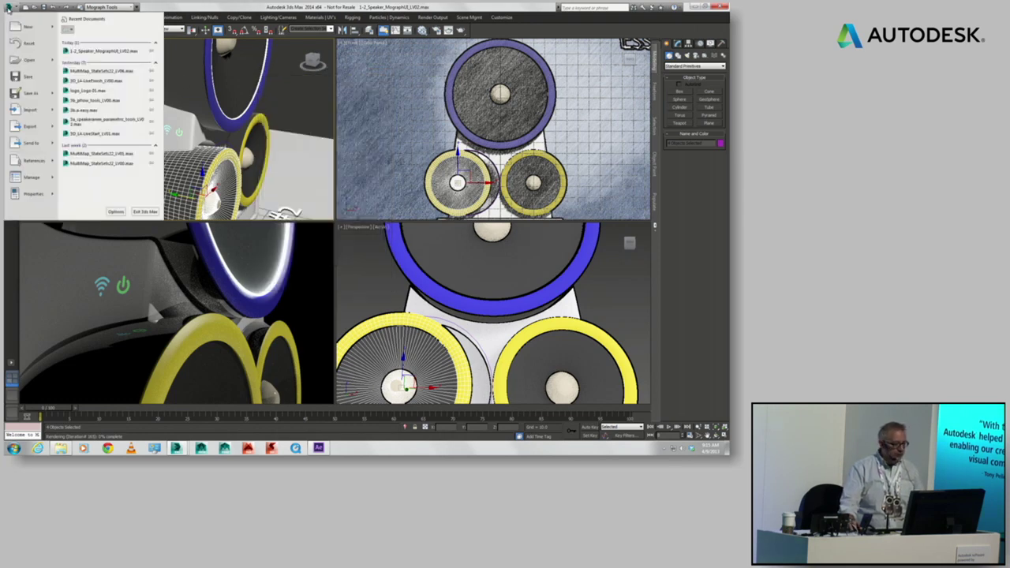
{"action": "left_click", "coordinate": [19, 61]}
{"action": "left_click", "coordinate": [366, 237]}
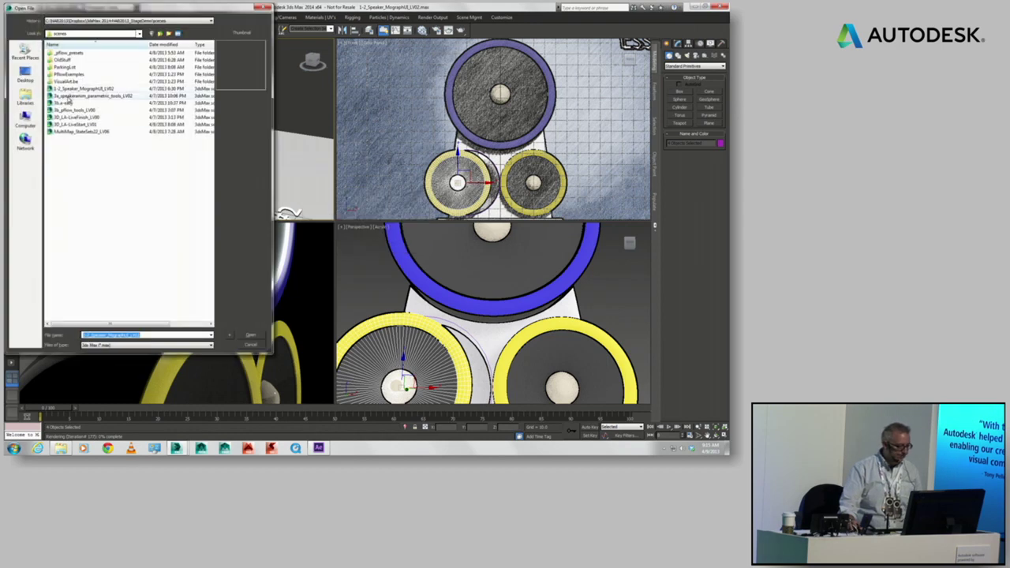
{"action": "key", "text": "Escape"}
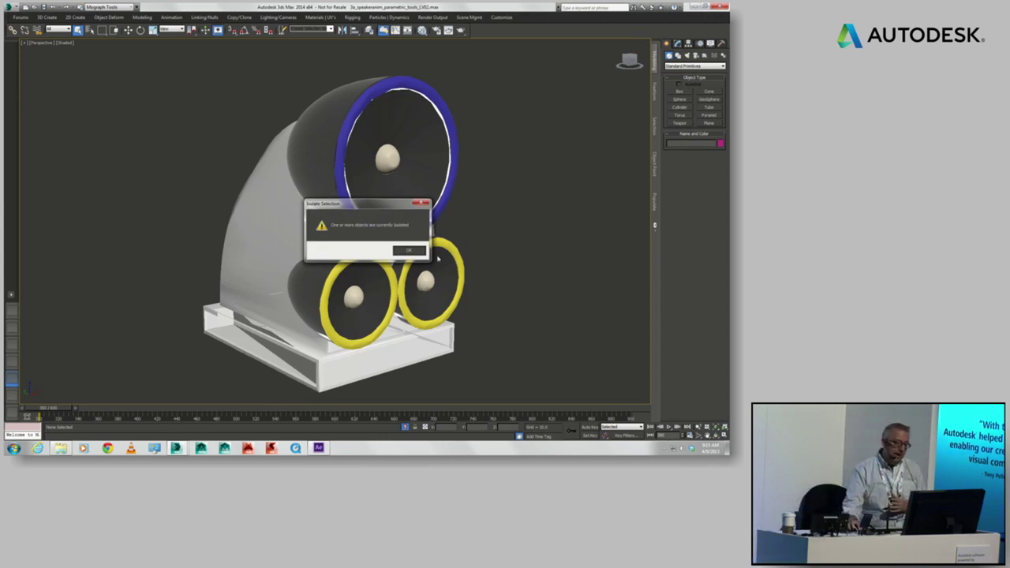
{"action": "left_click", "coordinate": [409, 251]}
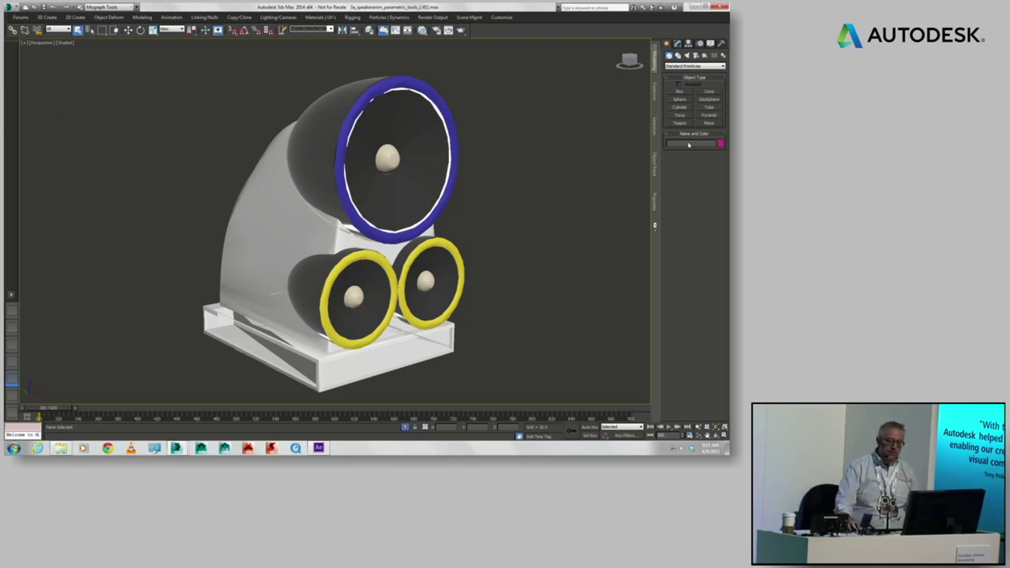
Step: Create a ChamferBox extended primitive beside the speaker model in the Perspective viewport, and delete it again
{"action": "left_click", "coordinate": [694, 66]}
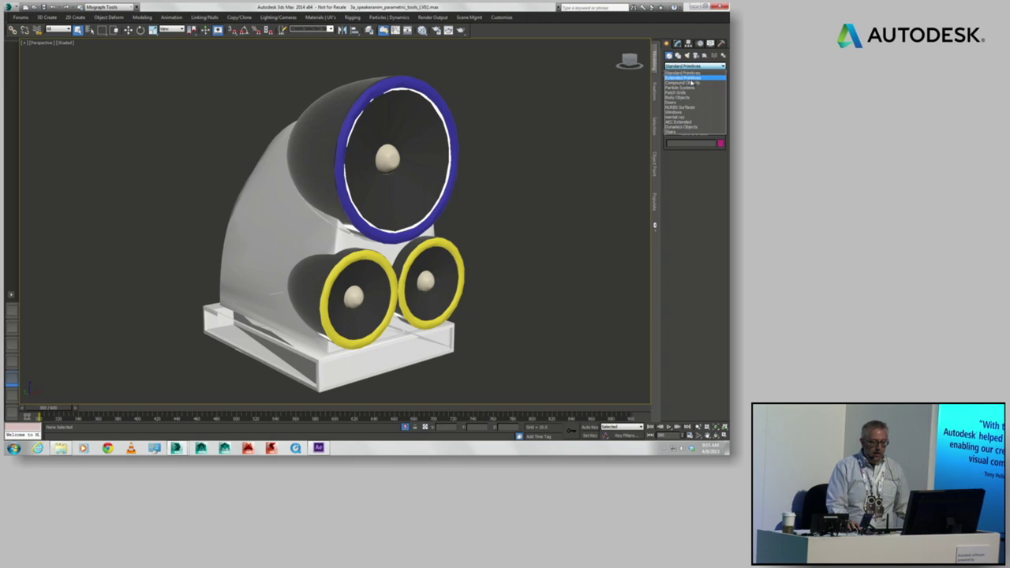
{"action": "left_click", "coordinate": [691, 78]}
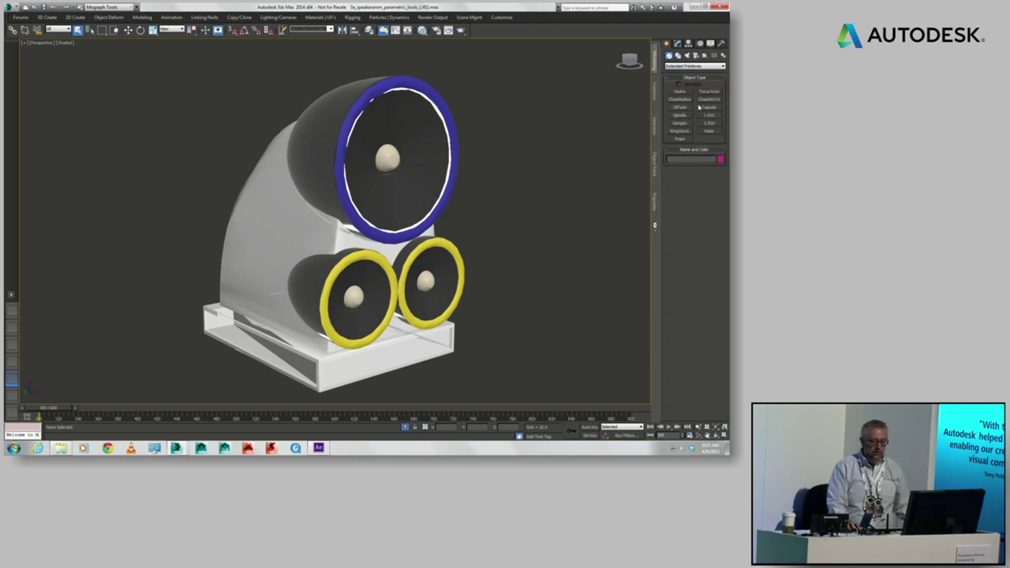
{"action": "left_click", "coordinate": [679, 100]}
{"action": "left_click_drag", "start_coordinate": [599, 255], "coordinate": [582, 270]}
{"action": "left_click", "coordinate": [595, 212]}
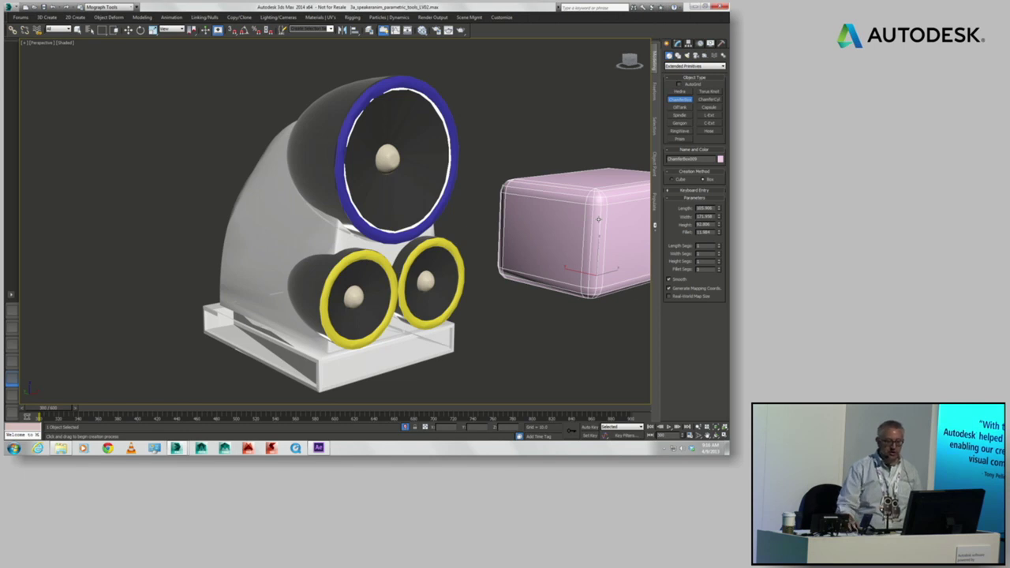
{"action": "right_click", "coordinate": [571, 221]}
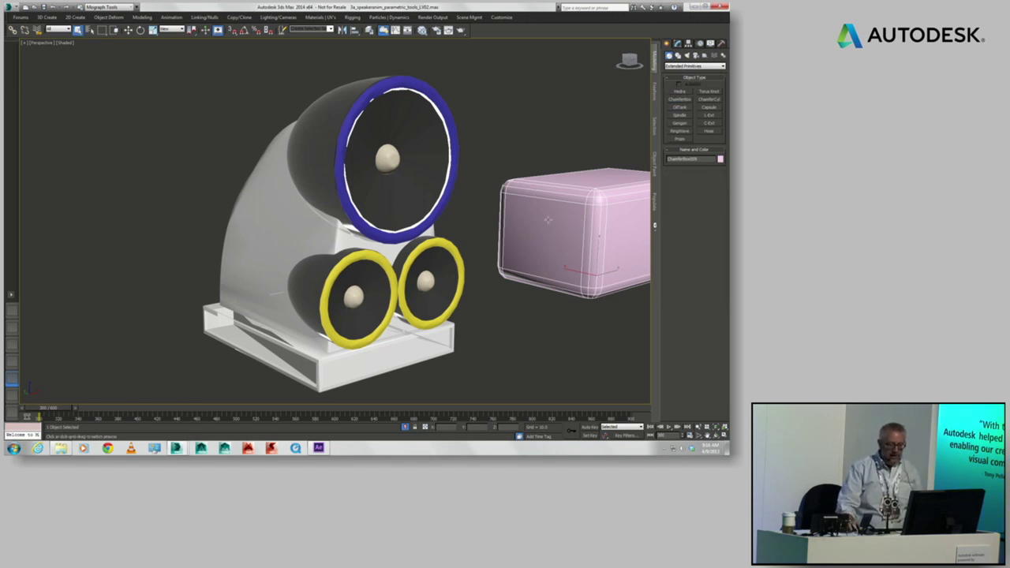
{"action": "key", "text": "Delete"}
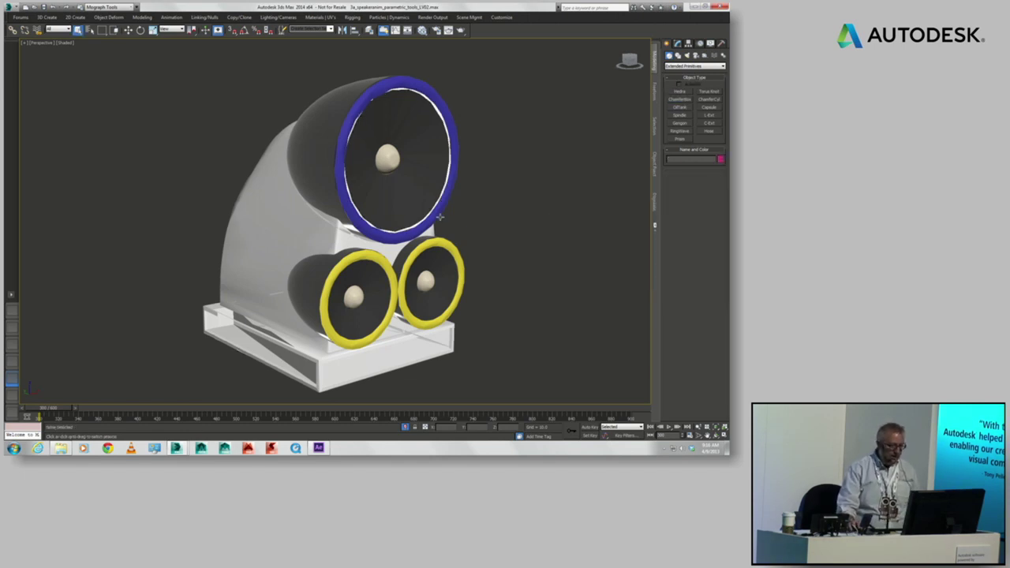
Step: Select the yellow rim of the lower-right speaker, play the ring animation and return to the first frame
{"action": "left_click", "coordinate": [442, 245]}
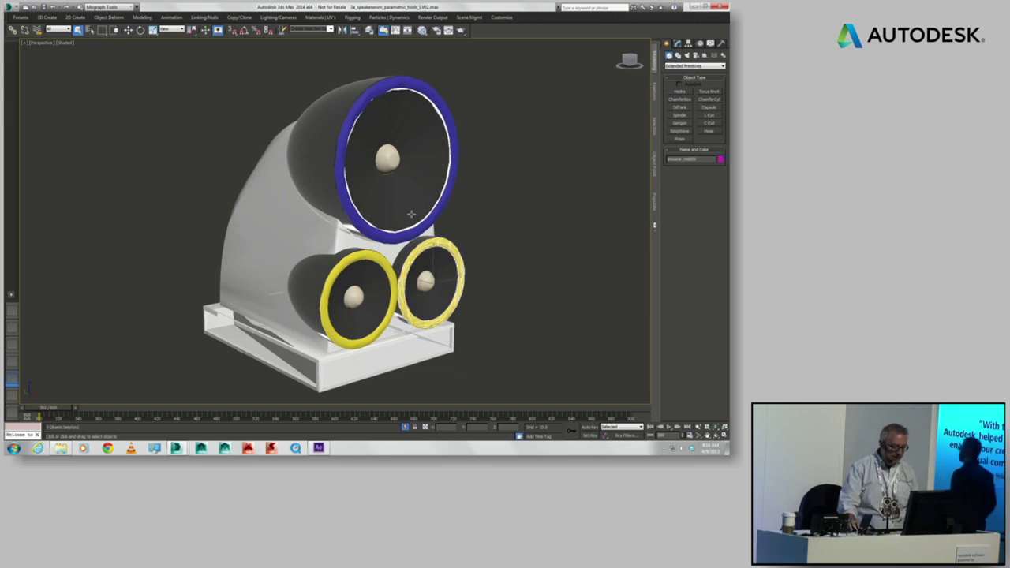
{"action": "middle_click_drag", "start_coordinate": [372, 203], "coordinate": [230, 233], "text": "alt"}
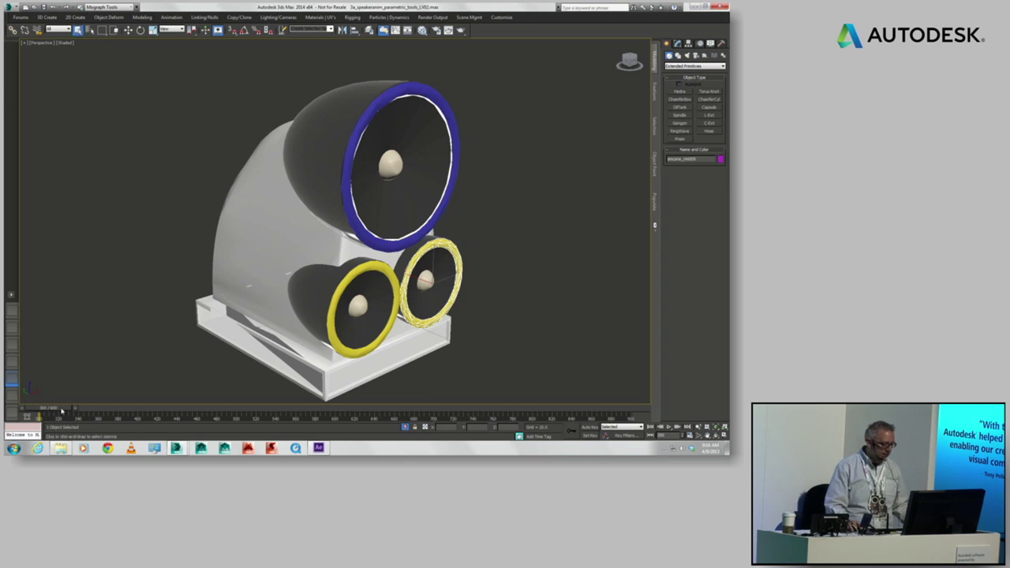
{"action": "key", "text": "slash"}
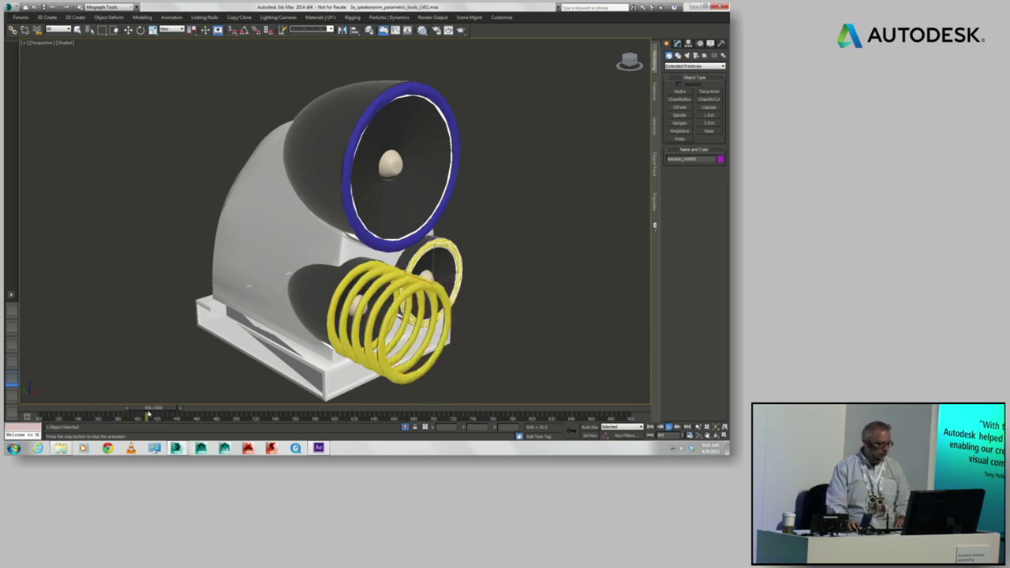
{"action": "key", "text": "slash"}
{"action": "left_click_drag", "start_coordinate": [169, 408], "coordinate": [54, 408]}
{"action": "key", "text": "q"}
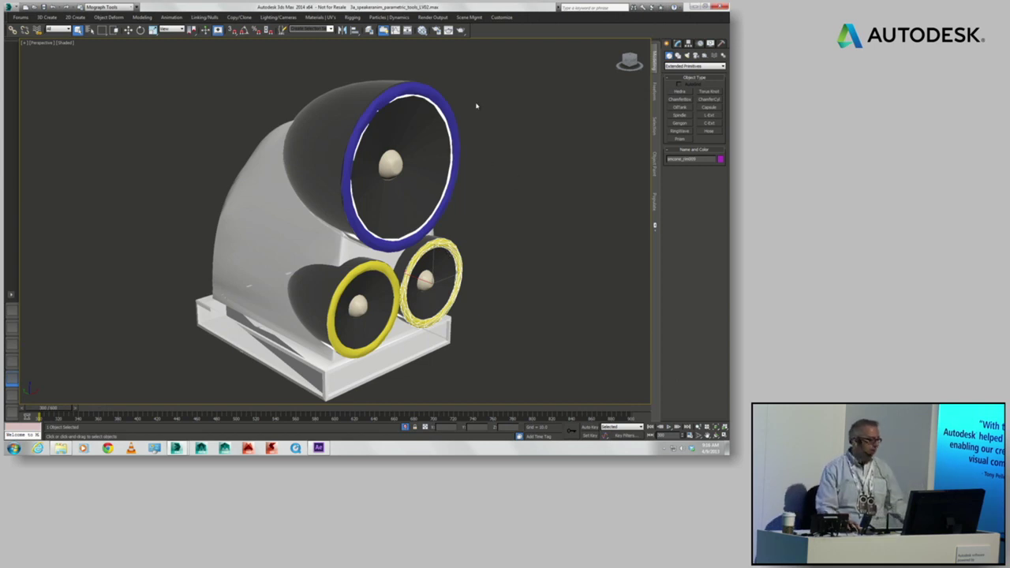
Step: Open the Dope Sheet for the selected rim and expand the Sound track to show the audio file's waveform
{"action": "right_click", "coordinate": [306, 224]}
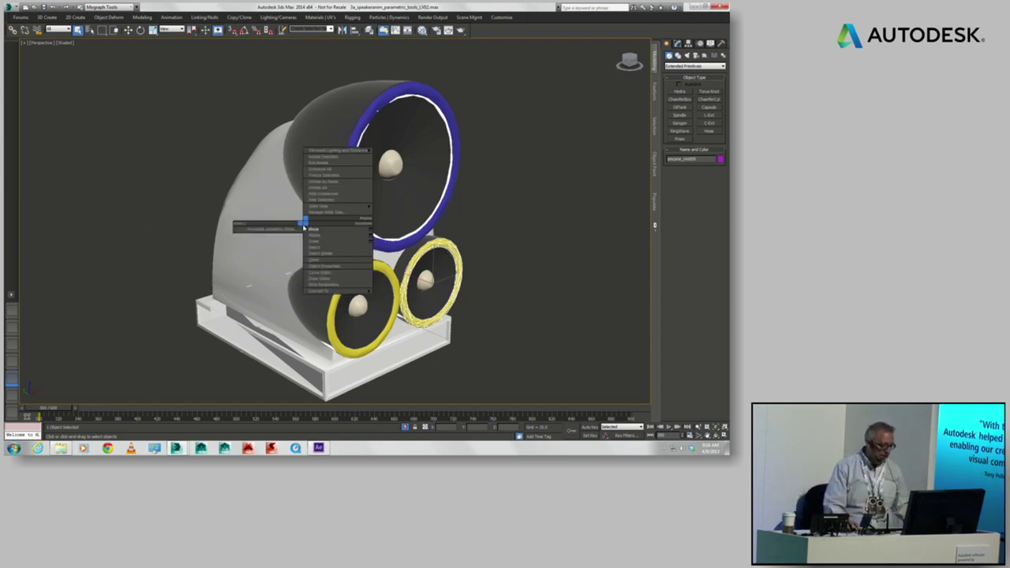
{"action": "left_click", "coordinate": [319, 279]}
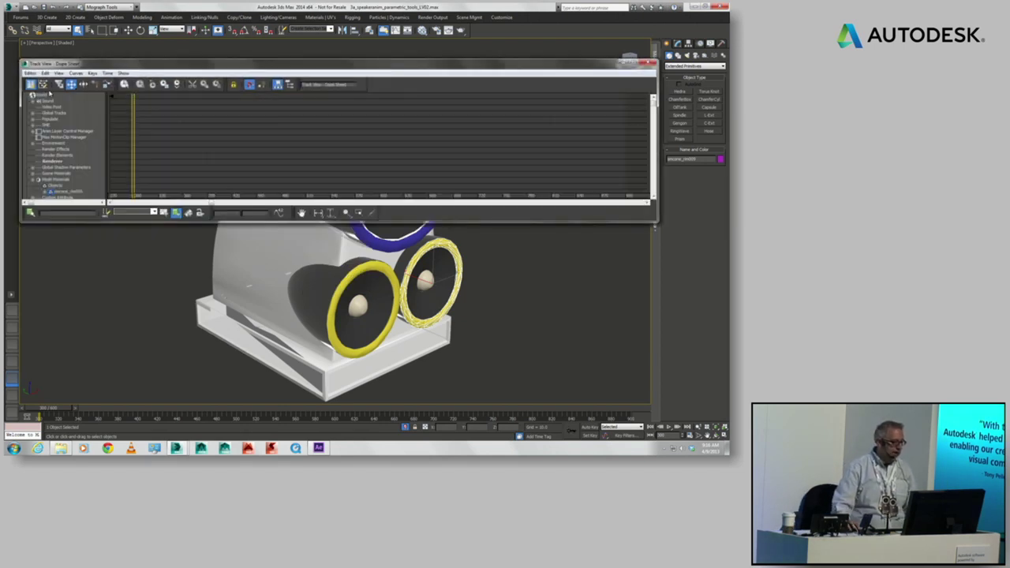
{"action": "left_click", "coordinate": [36, 101]}
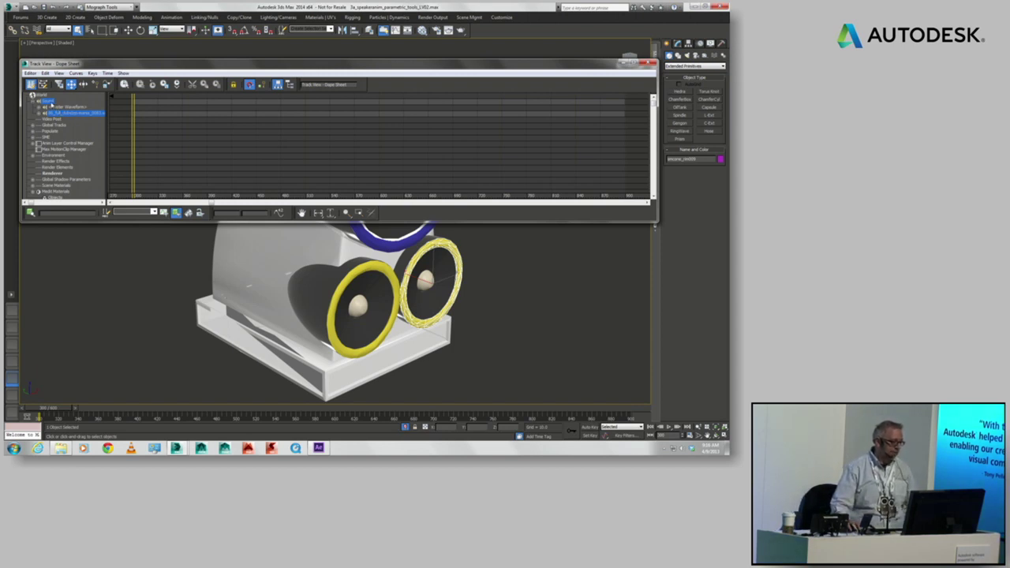
{"action": "right_click", "coordinate": [49, 101]}
{"action": "left_click", "coordinate": [104, 126]}
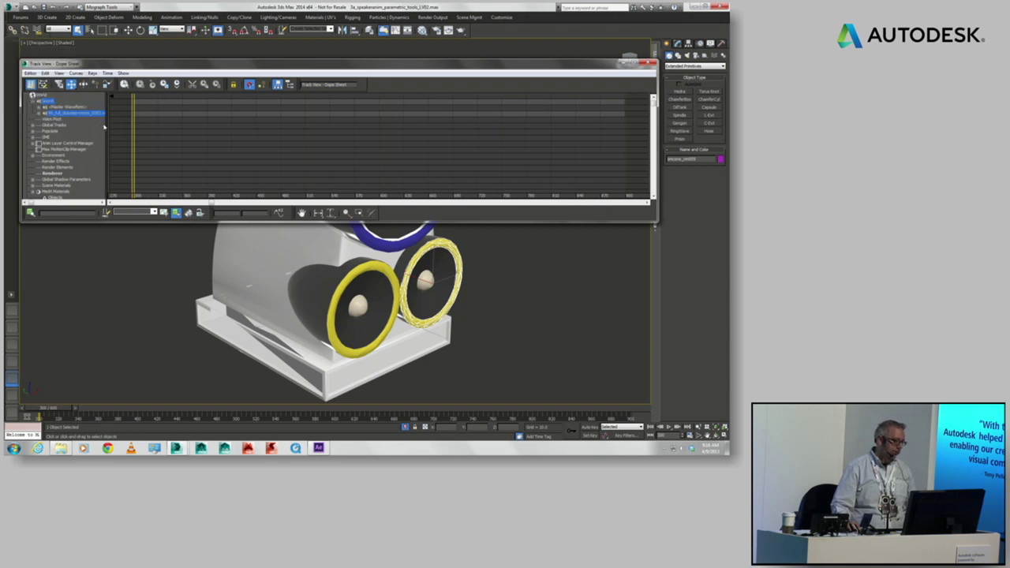
{"action": "right_click", "coordinate": [89, 116]}
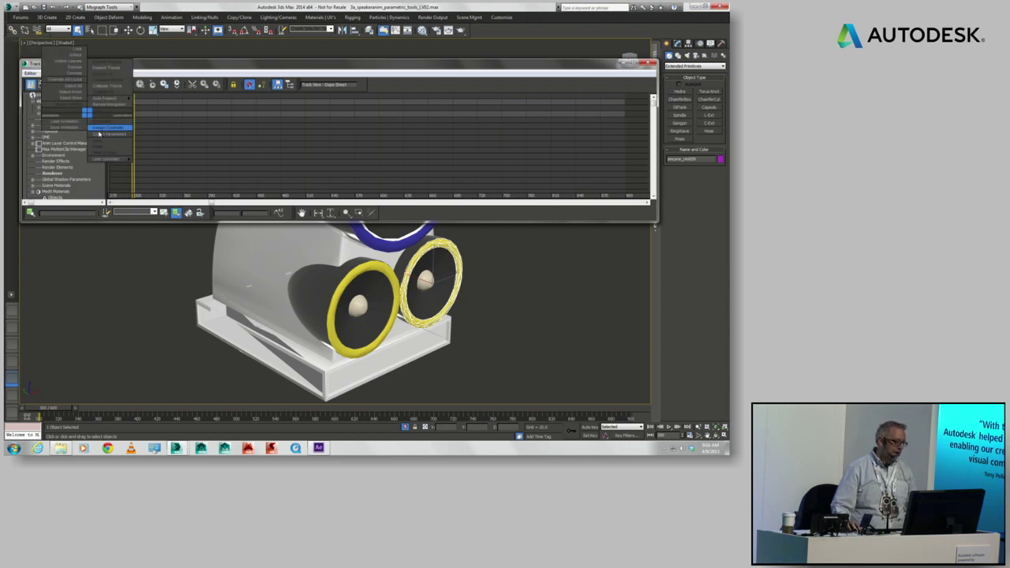
{"action": "left_click", "coordinate": [56, 130]}
{"action": "left_click", "coordinate": [44, 113]}
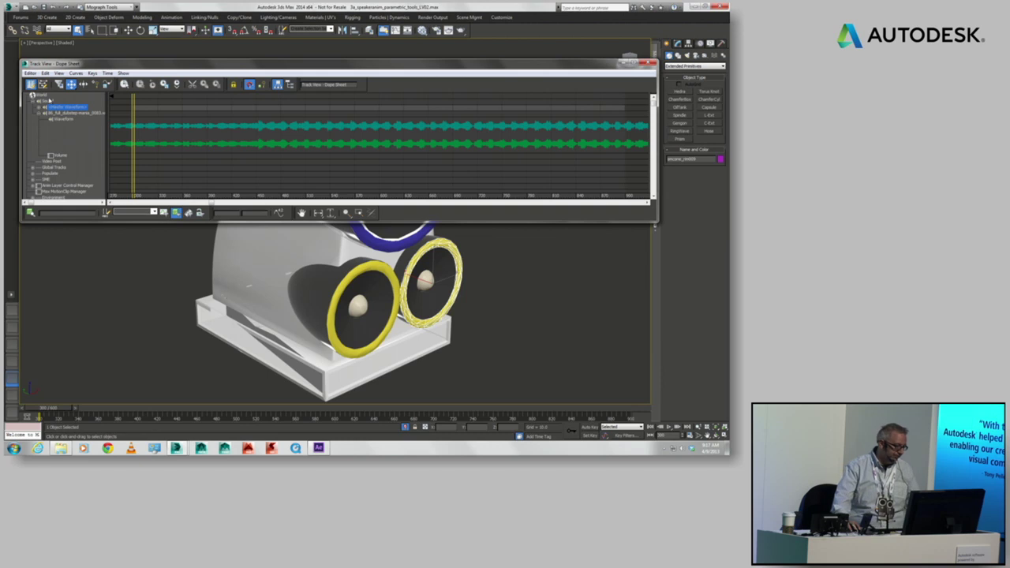
Step: Examine the Sound track's ProSound settings, including input files and playback and render options, and close them
{"action": "right_click", "coordinate": [50, 102]}
{"action": "left_click", "coordinate": [69, 108]}
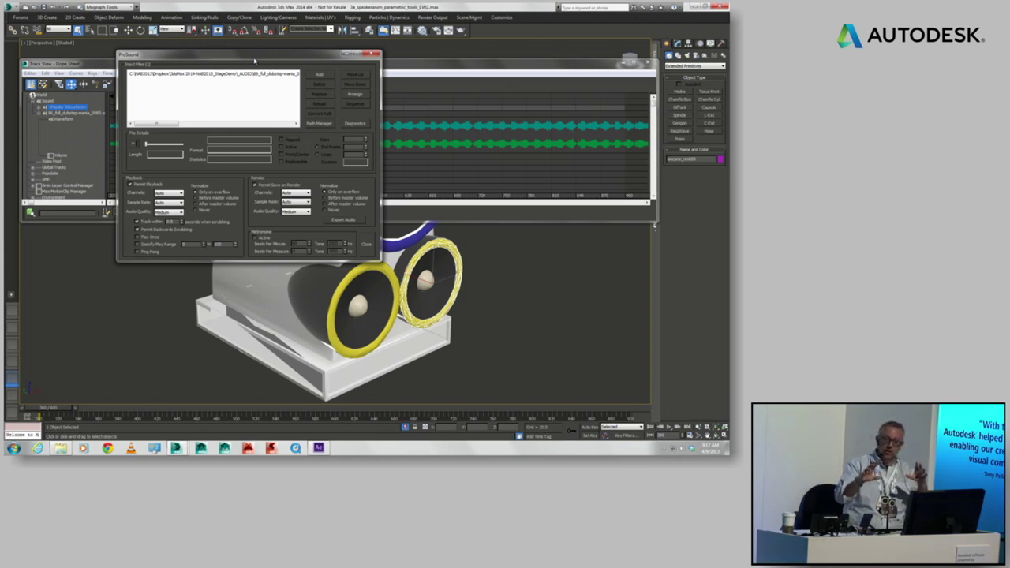
{"action": "left_click_drag", "start_coordinate": [245, 57], "coordinate": [238, 59]}
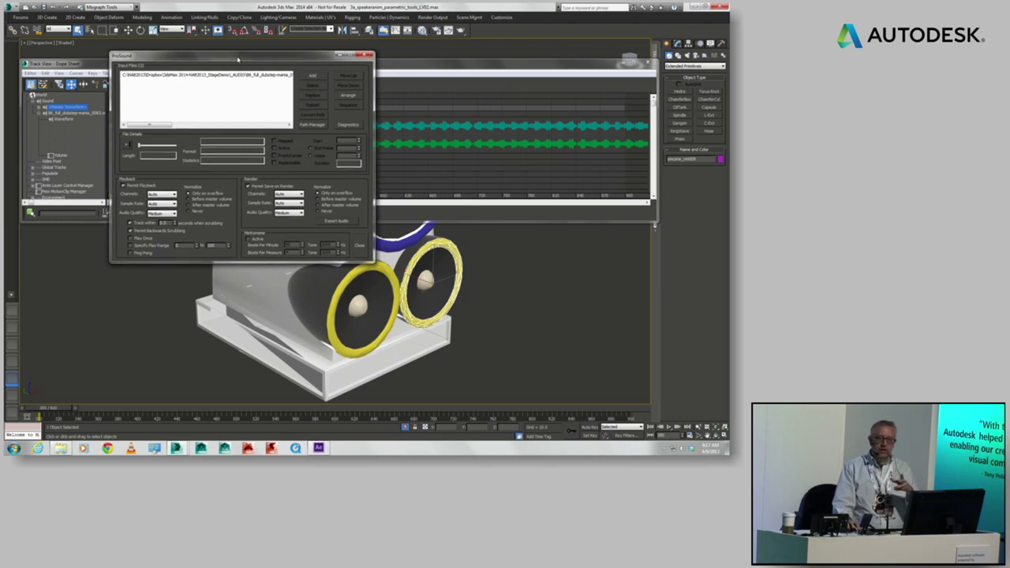
{"action": "left_click_drag", "start_coordinate": [237, 58], "coordinate": [250, 63]}
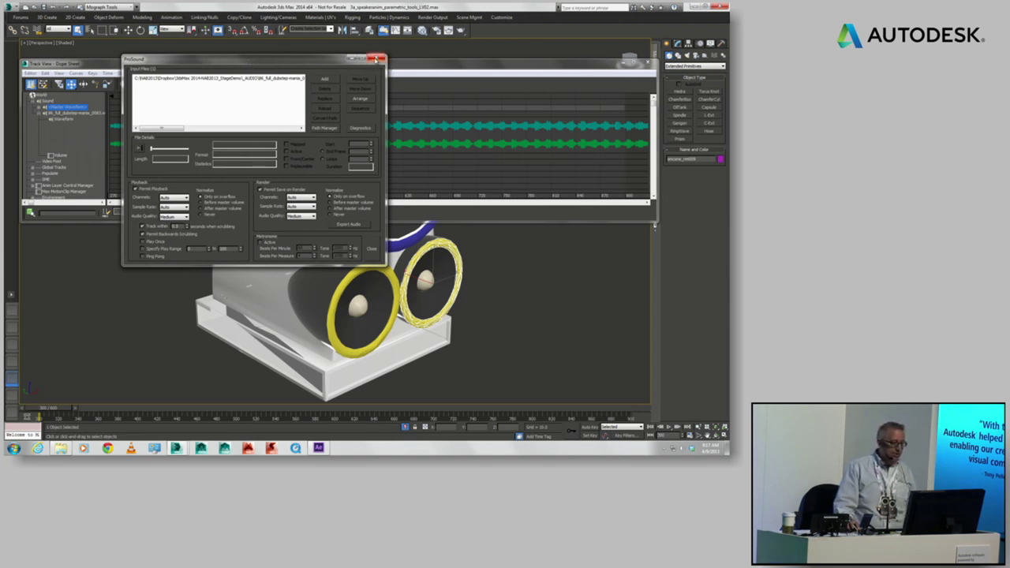
{"action": "left_click", "coordinate": [380, 59]}
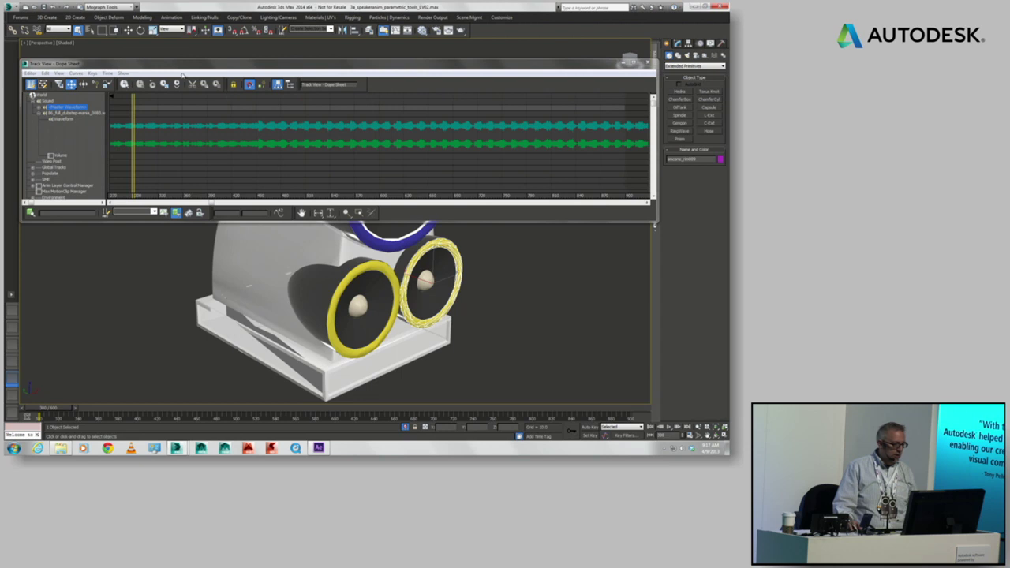
Step: Switch the Track View from the Dope Sheet to the Curve Editor and minimize it
{"action": "left_click", "coordinate": [30, 72]}
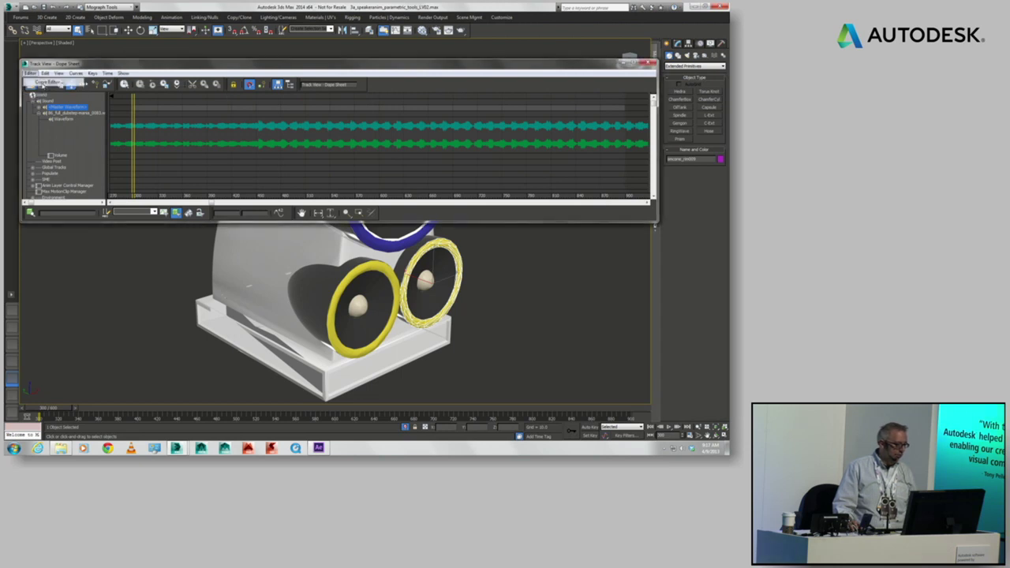
{"action": "left_click", "coordinate": [49, 83]}
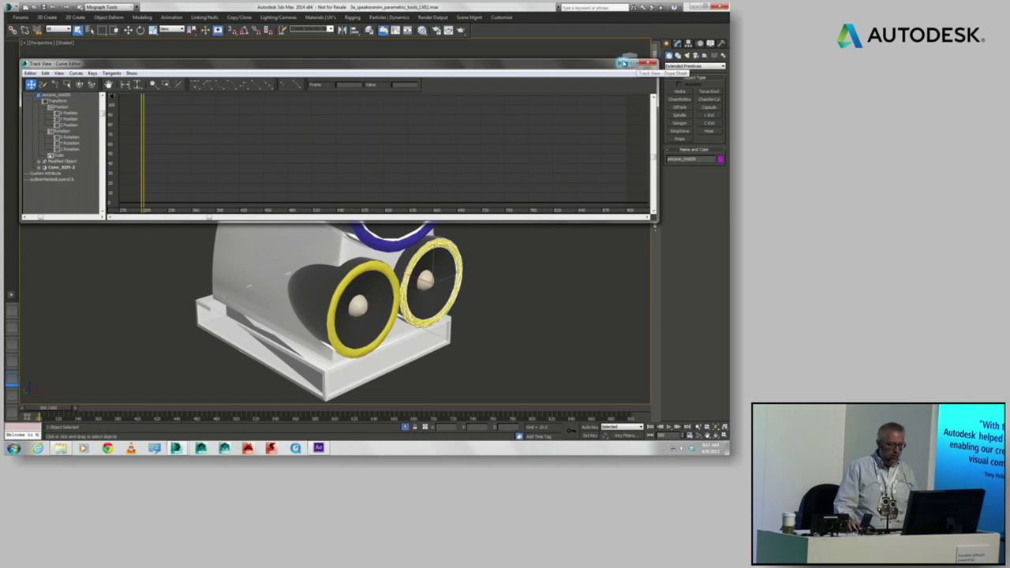
{"action": "left_click", "coordinate": [649, 63]}
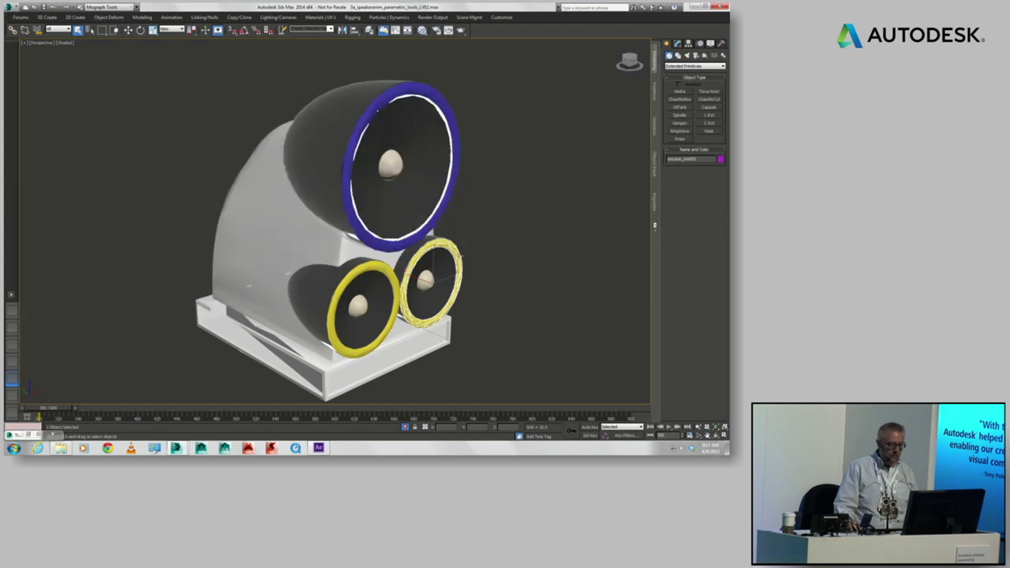
Step: Advance the animation to about frame 330 and add the Clone modifier to the selected yellow rim
{"action": "left_click", "coordinate": [676, 45]}
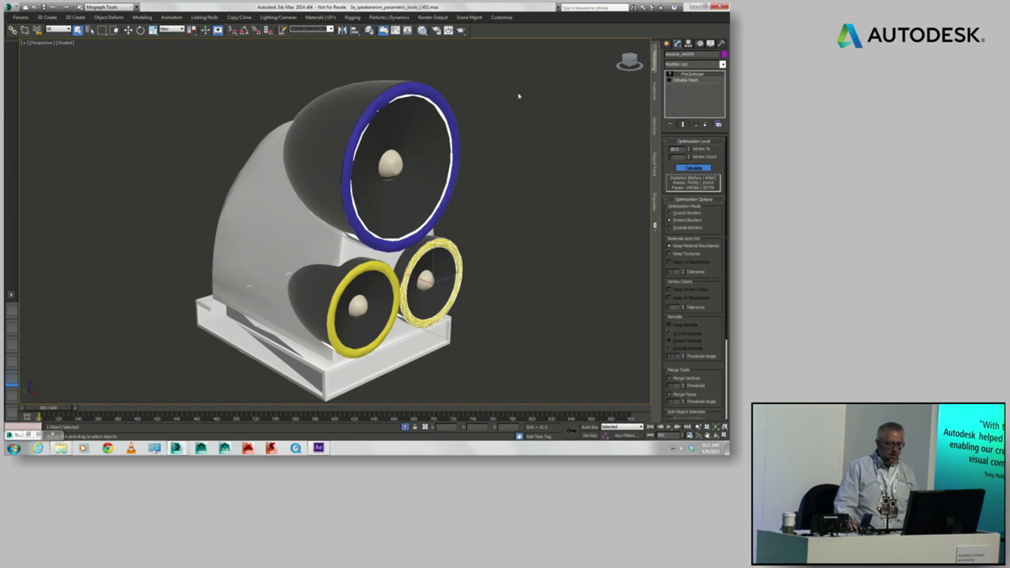
{"action": "mouse_move", "coordinate": [59, 416]}
{"action": "left_mouse_down"}
{"action": "mouse_move", "coordinate": [179, 414]}
{"action": "mouse_move", "coordinate": [75, 414]}
{"action": "left_mouse_up"}
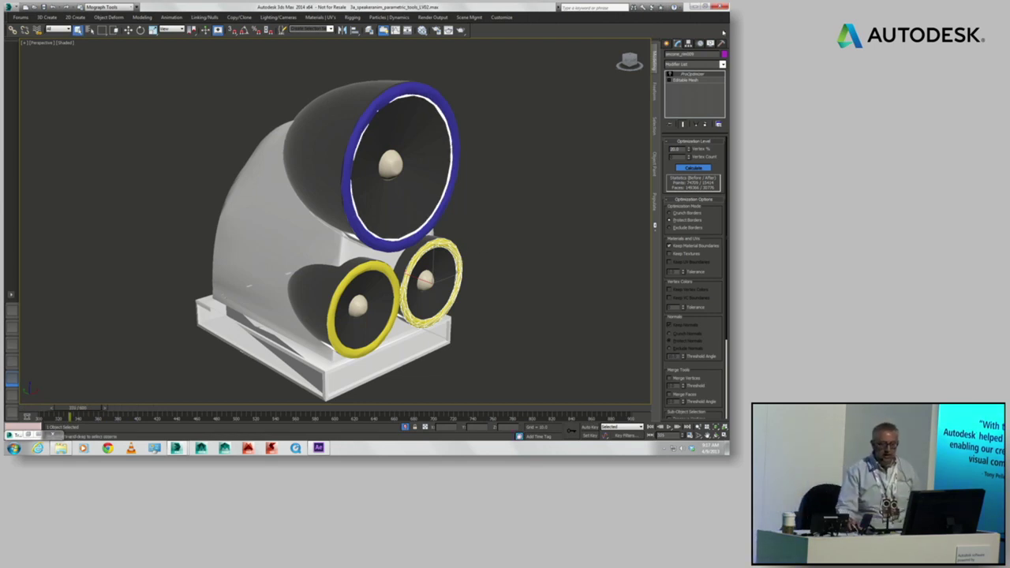
{"action": "left_click", "coordinate": [722, 64]}
{"action": "scroll", "coordinate": [722, 100], "scroll_direction": "down", "scroll_amount": 2}
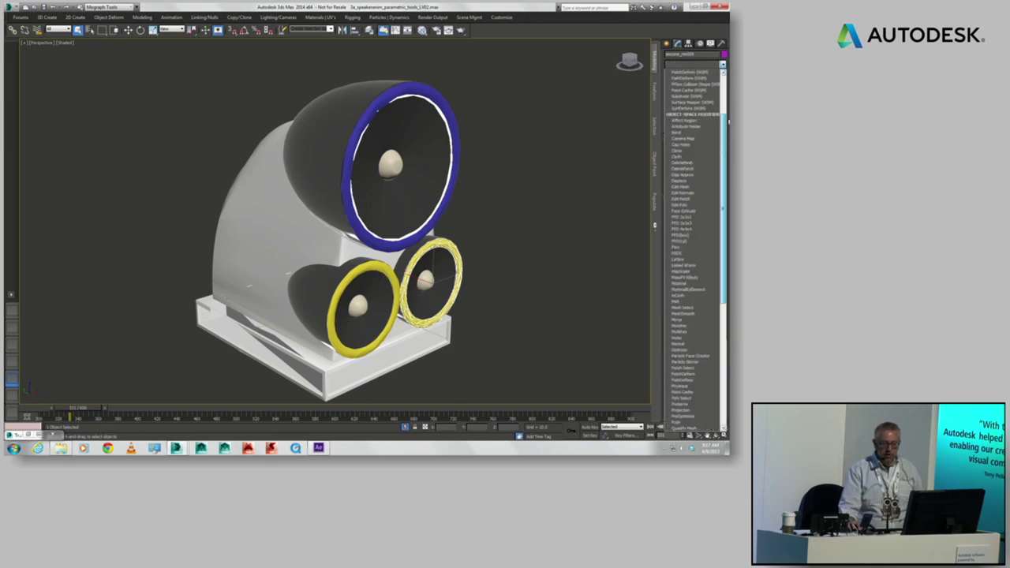
{"action": "left_click", "coordinate": [694, 151]}
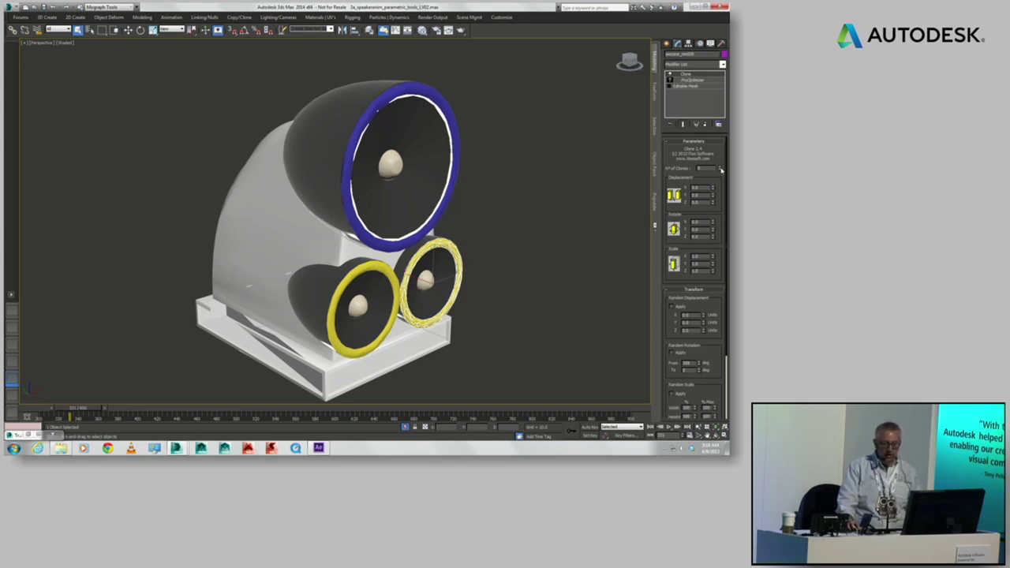
Step: Spread the rim's clones outward with a Y displacement of about -12 and add a slight Z rotation
{"action": "mouse_move", "coordinate": [710, 196]}
{"action": "left_mouse_down"}
{"action": "mouse_move", "coordinate": [707, 169]}
{"action": "mouse_move", "coordinate": [724, 156]}
{"action": "mouse_move", "coordinate": [713, 316]}
{"action": "mouse_move", "coordinate": [694, 203]}
{"action": "left_mouse_up"}
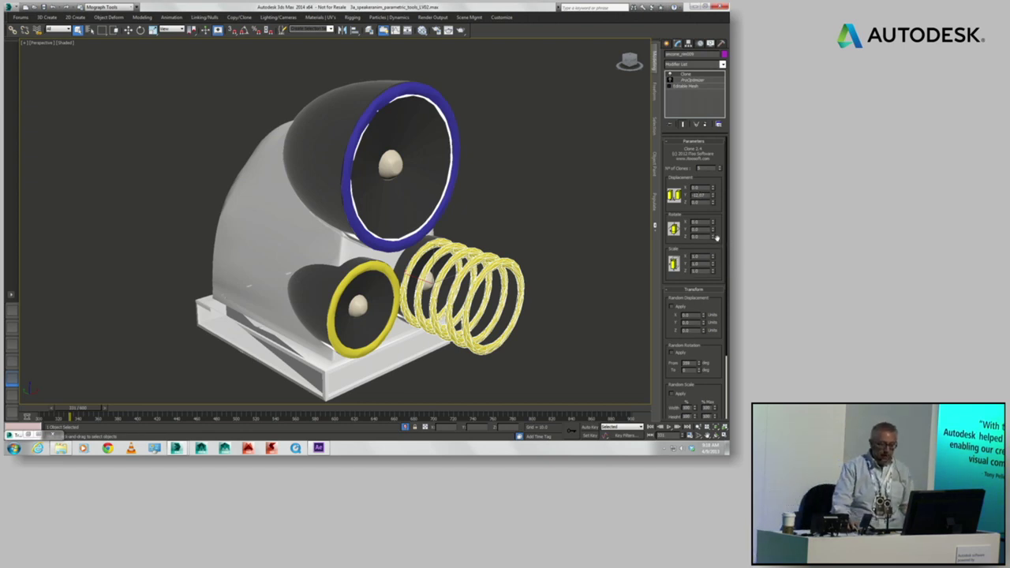
{"action": "left_click_drag", "start_coordinate": [713, 237], "coordinate": [669, 185]}
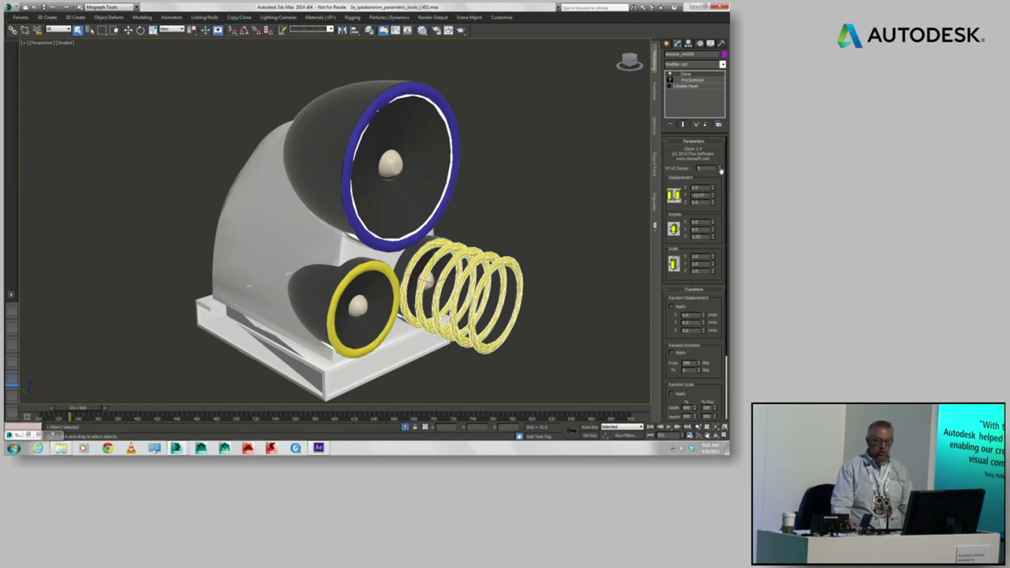
{"action": "mouse_move", "coordinate": [713, 197]}
{"action": "left_mouse_down"}
{"action": "mouse_move", "coordinate": [713, 221]}
{"action": "mouse_move", "coordinate": [713, 164]}
{"action": "mouse_move", "coordinate": [713, 234]}
{"action": "mouse_move", "coordinate": [711, 196]}
{"action": "left_mouse_up"}
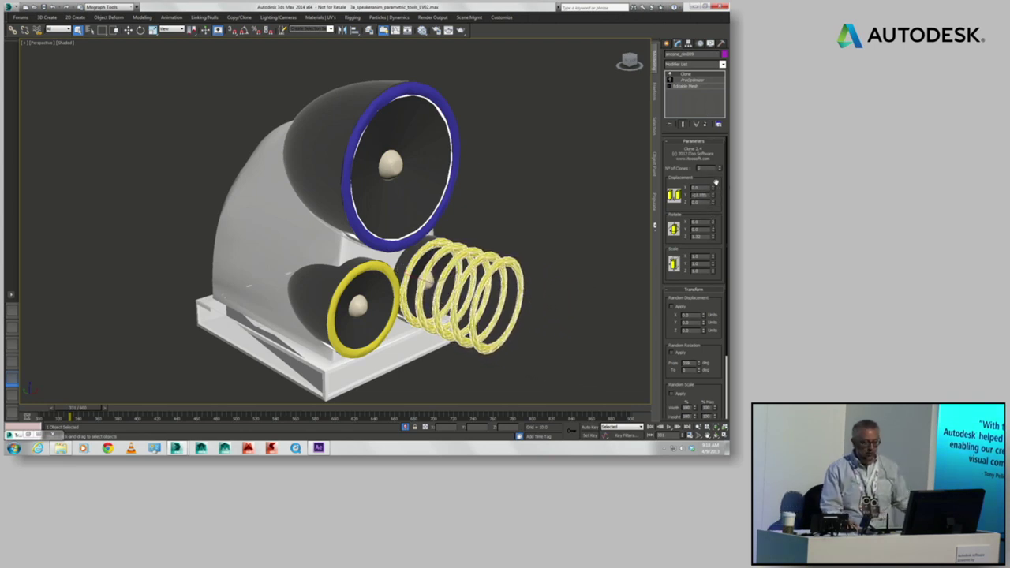
Step: Reduce the selected rim's number of clones to 1 and restore the minimized Curve Editor
{"action": "left_click_drag", "start_coordinate": [719, 171], "coordinate": [711, 210]}
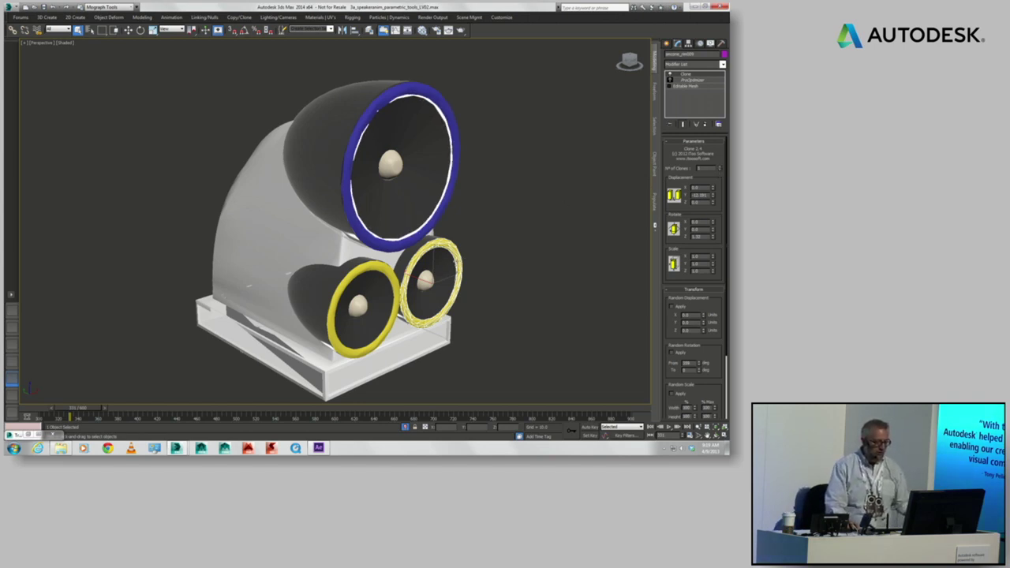
{"action": "right_click", "coordinate": [461, 264]}
{"action": "left_click", "coordinate": [490, 302]}
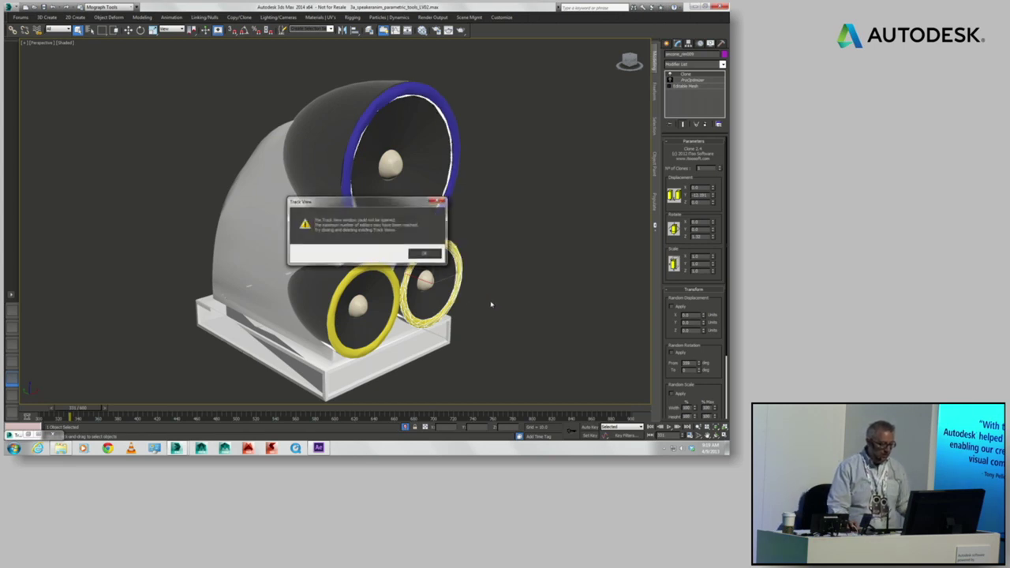
{"action": "left_click", "coordinate": [430, 256]}
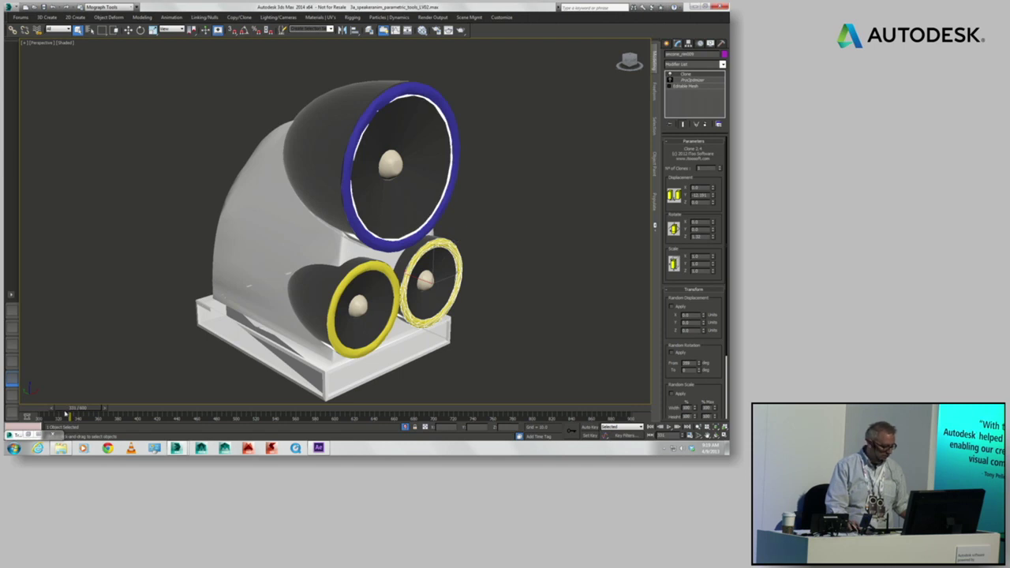
{"action": "double_click", "coordinate": [17, 435]}
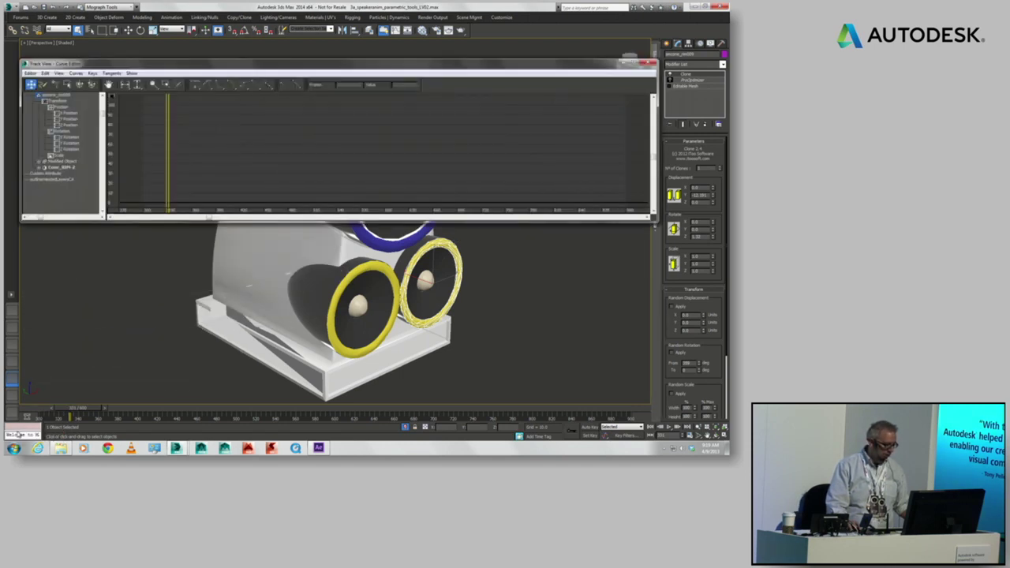
Step: Assign an audio float controller to the Clones track of the rim's Clone modifier in the Curve Editor
{"action": "left_click", "coordinate": [40, 162]}
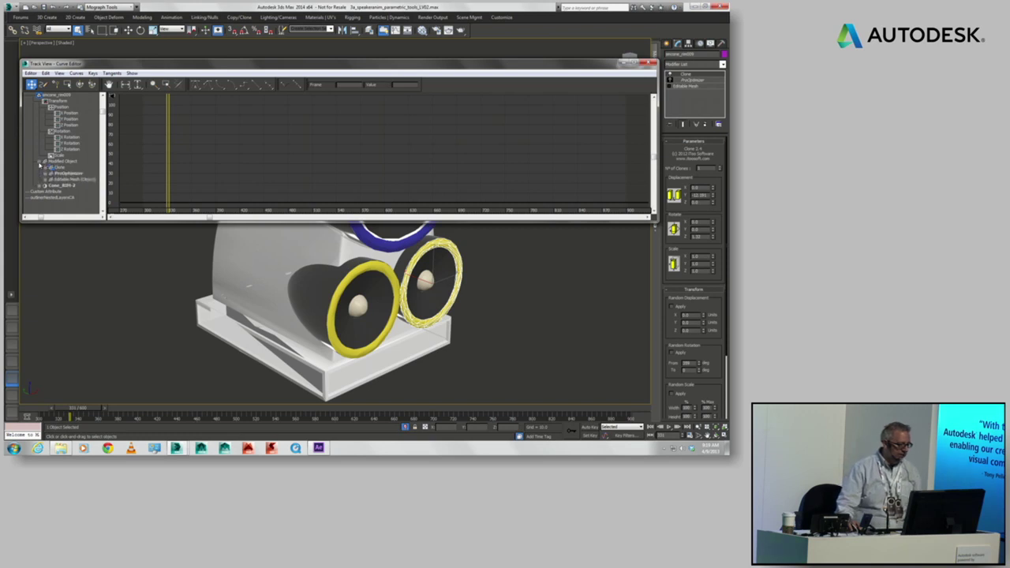
{"action": "left_click", "coordinate": [45, 167]}
{"action": "left_click", "coordinate": [67, 174]}
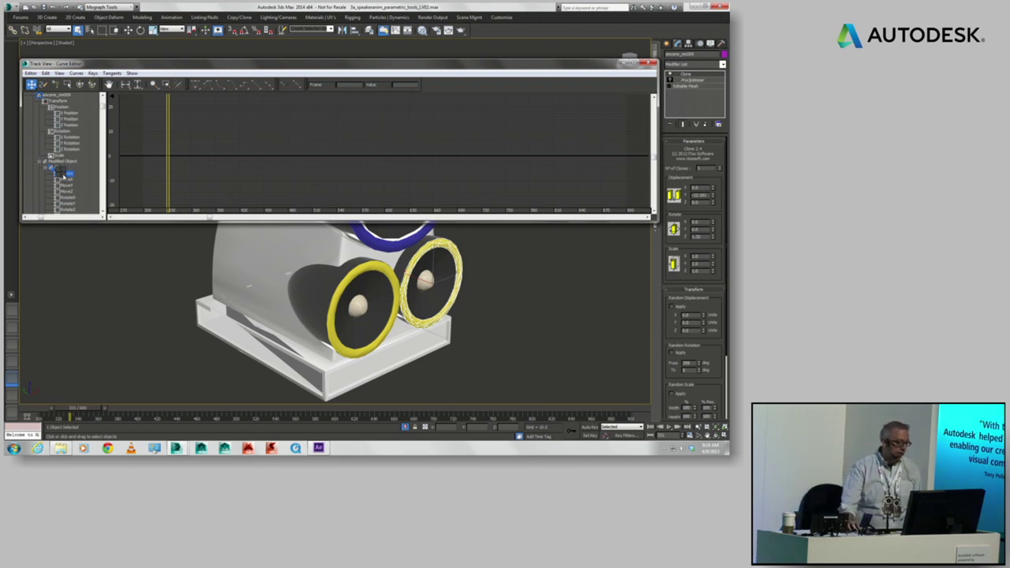
{"action": "right_click", "coordinate": [60, 172]}
{"action": "left_click", "coordinate": [75, 183]}
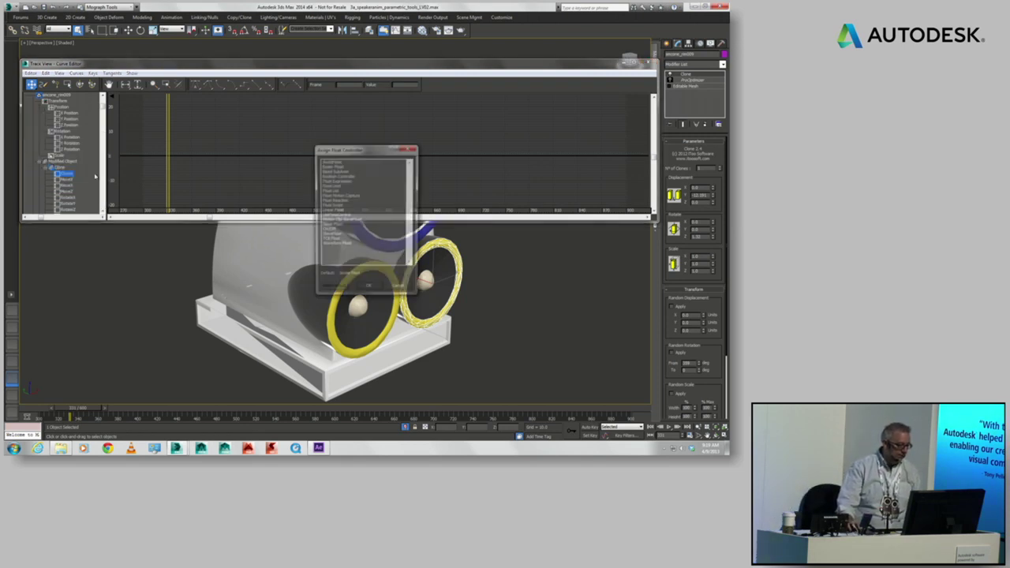
{"action": "double_click", "coordinate": [336, 160]}
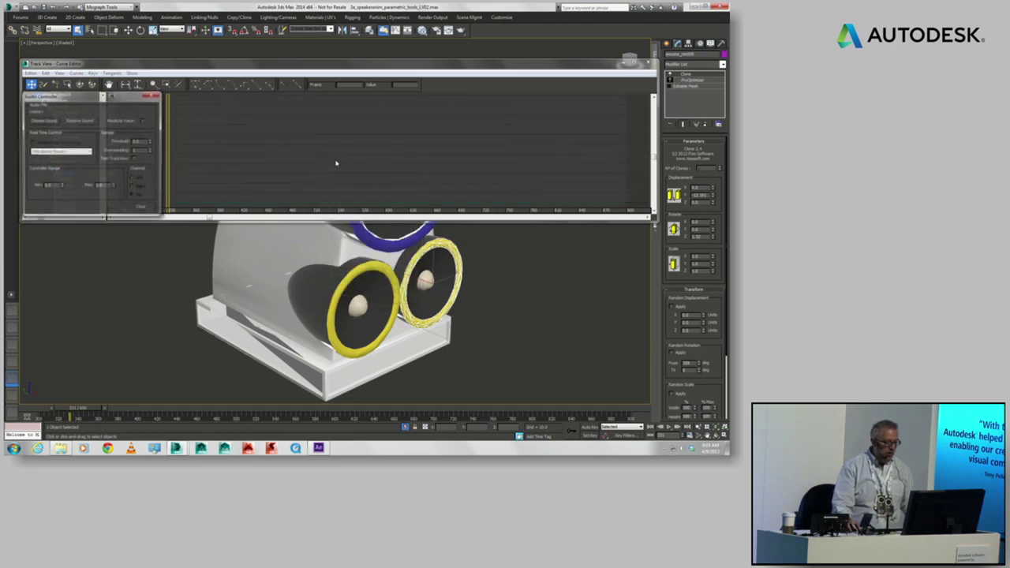
Step: Choose a sound file from the project's folders as the Audio Controller's source
{"action": "left_click_drag", "start_coordinate": [117, 98], "coordinate": [302, 72]}
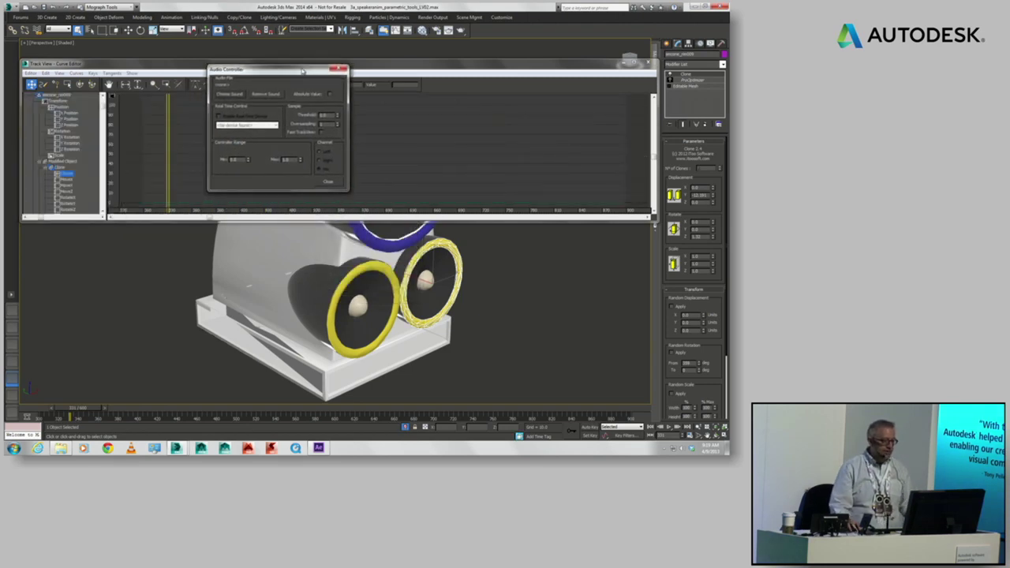
{"action": "left_click", "coordinate": [230, 94]}
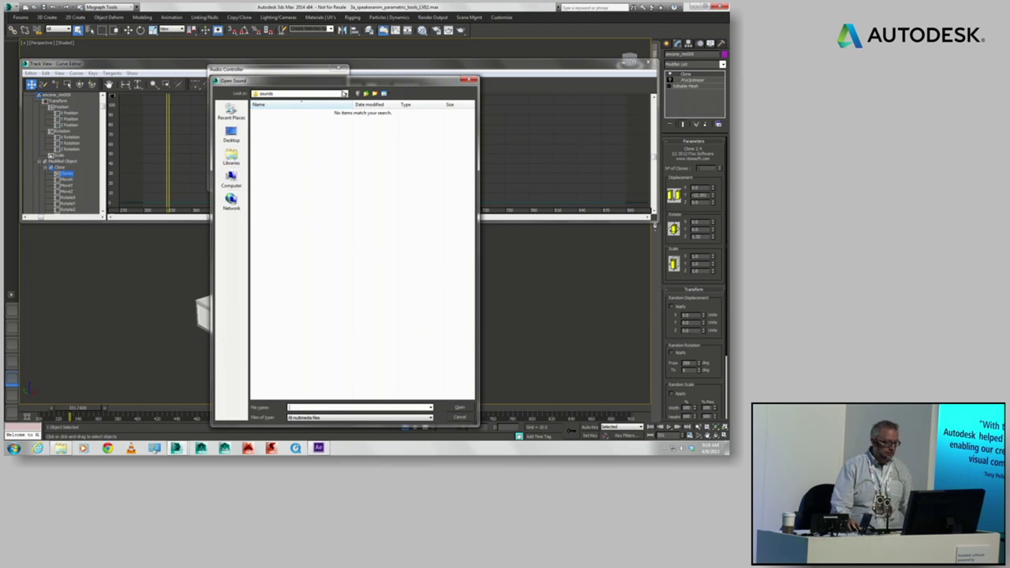
{"action": "left_click", "coordinate": [345, 94]}
{"action": "left_click", "coordinate": [304, 155]}
{"action": "double_click", "coordinate": [266, 120]}
{"action": "double_click", "coordinate": [266, 120]}
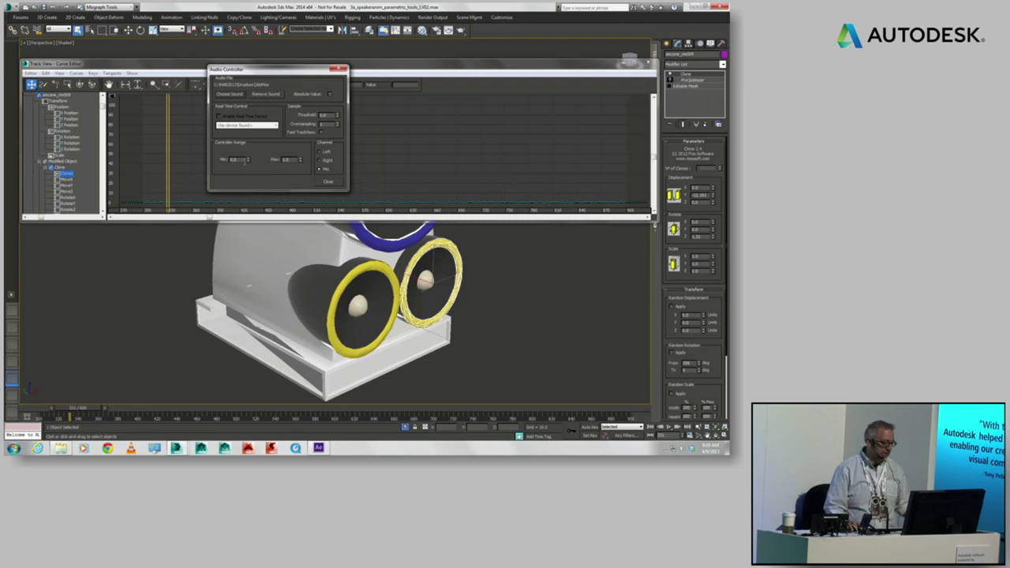
Step: Raise the Audio Controller's maximum controller range and frame the resulting audio curve
{"action": "key", "text": "Tab"}
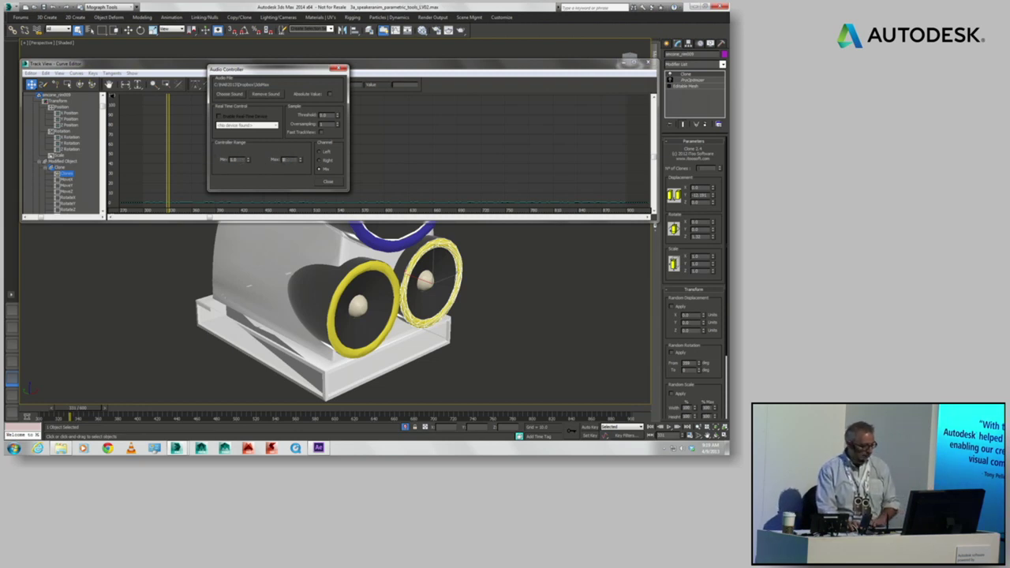
{"action": "key", "text": "Return"}
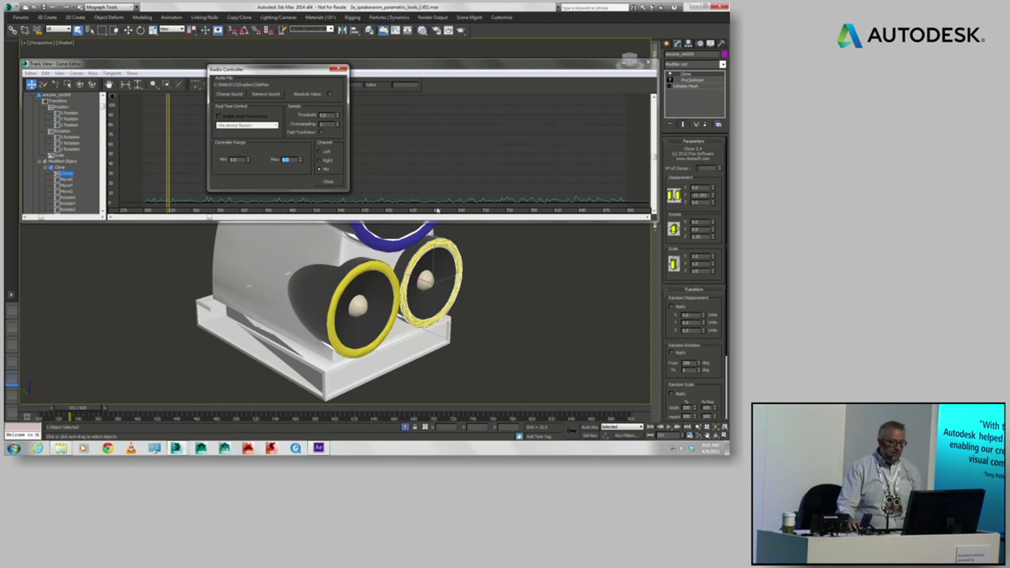
{"action": "middle_click_drag", "start_coordinate": [478, 196], "coordinate": [451, 133]}
{"action": "scroll", "coordinate": [450, 133], "scroll_direction": "up", "scroll_amount": 2}
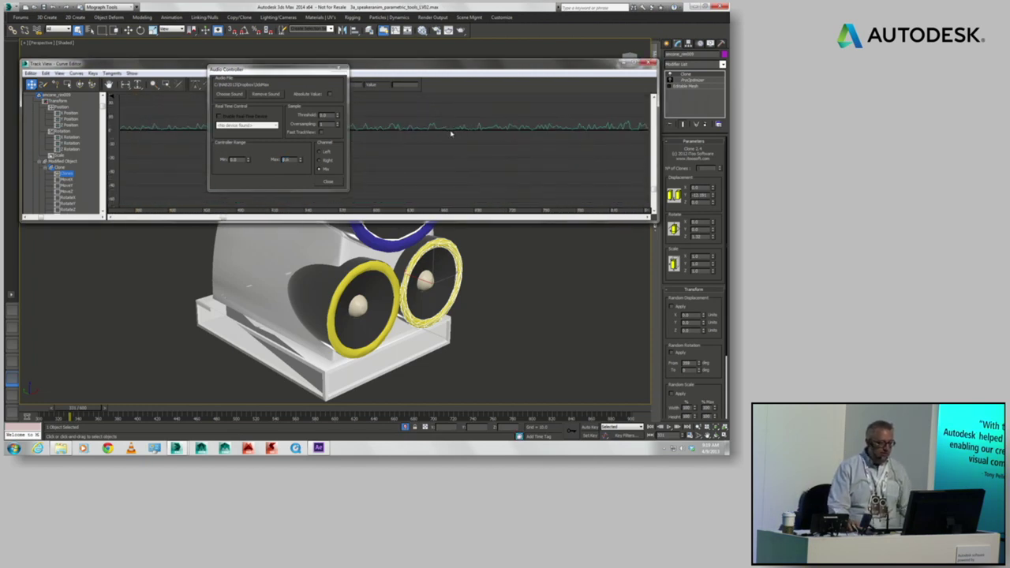
Step: Scrub the animation to about frame 625, raise the Audio Controller's sample threshold, and close the controller
{"action": "left_click_drag", "start_coordinate": [70, 412], "coordinate": [359, 412]}
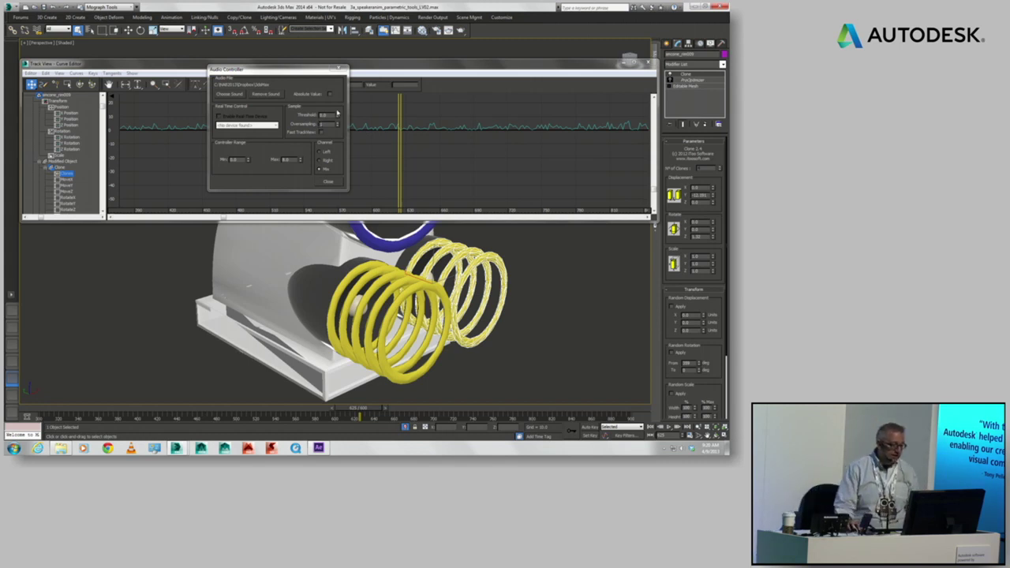
{"action": "mouse_move", "coordinate": [338, 117]}
{"action": "left_mouse_down"}
{"action": "mouse_move", "coordinate": [334, 101]}
{"action": "mouse_move", "coordinate": [331, 112]}
{"action": "left_mouse_up"}
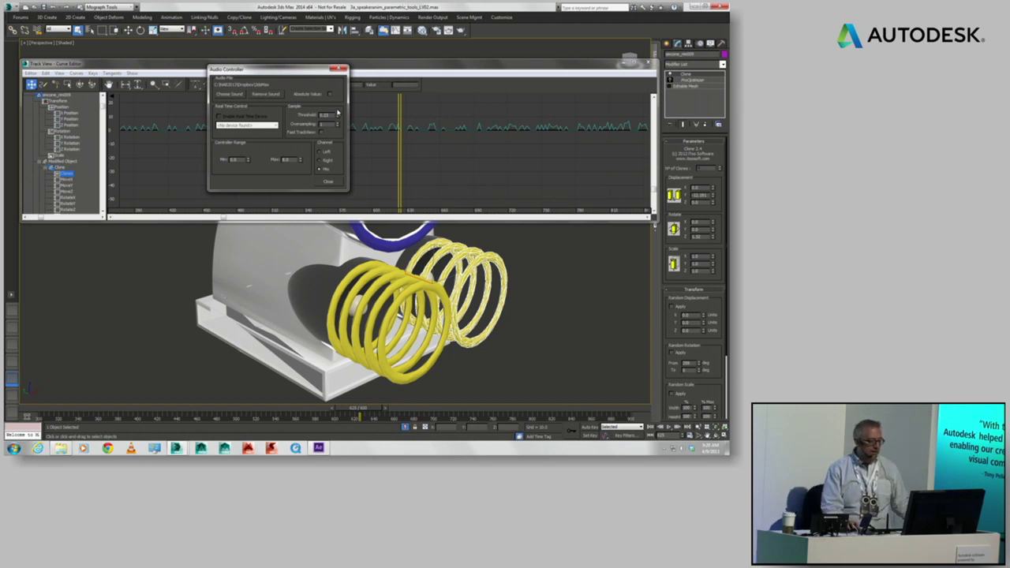
{"action": "left_click", "coordinate": [340, 69]}
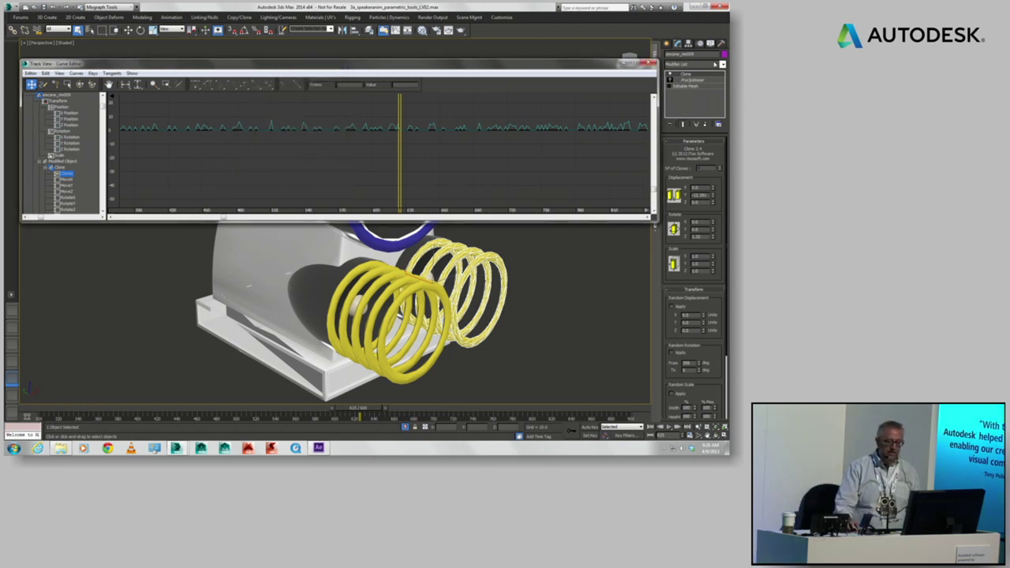
Step: Minimize the Curve Editor and play the animation to preview the audio-driven rim clones
{"action": "left_click", "coordinate": [641, 63]}
{"action": "left_click_drag", "start_coordinate": [66, 411], "coordinate": [286, 397]}
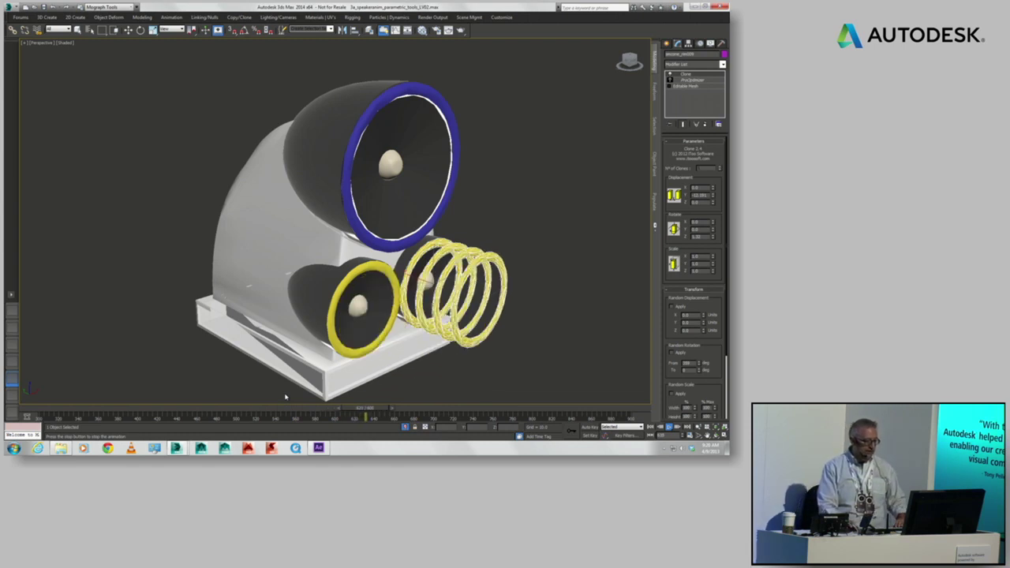
{"action": "key", "text": "slash"}
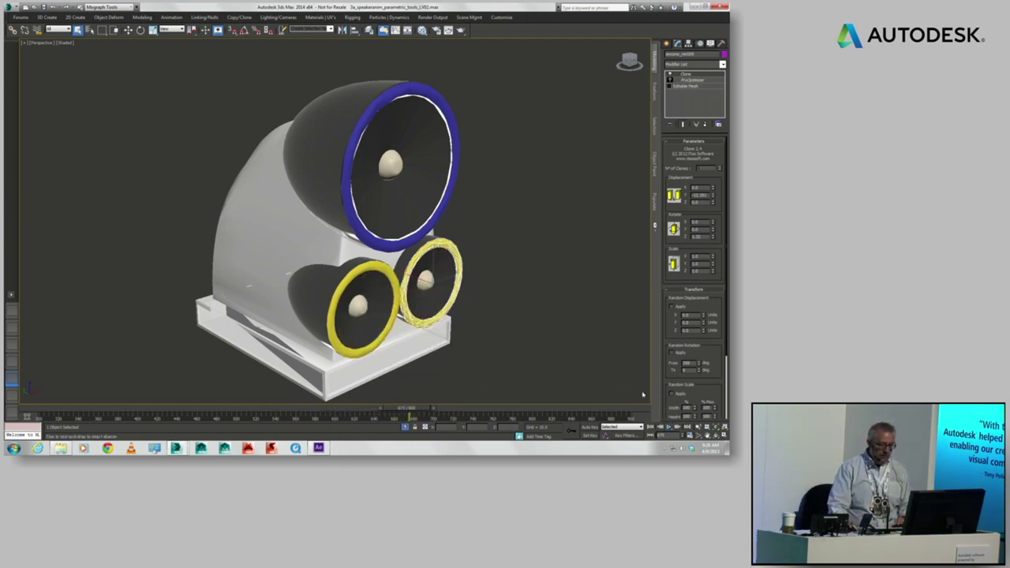
Step: Select the large speaker cone and the cabinet in turn to examine their optimized meshes and ProOptimizer settings
{"action": "middle_click_drag", "start_coordinate": [478, 165], "coordinate": [329, 201], "text": "alt"}
{"action": "scroll", "coordinate": [391, 157], "scroll_direction": "down", "scroll_amount": 3}
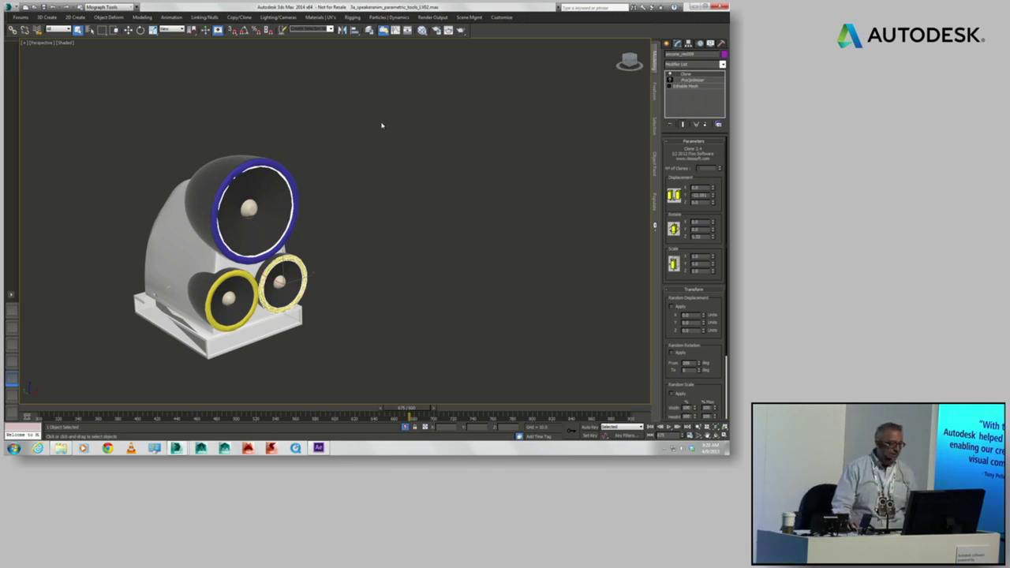
{"action": "left_click", "coordinate": [211, 194]}
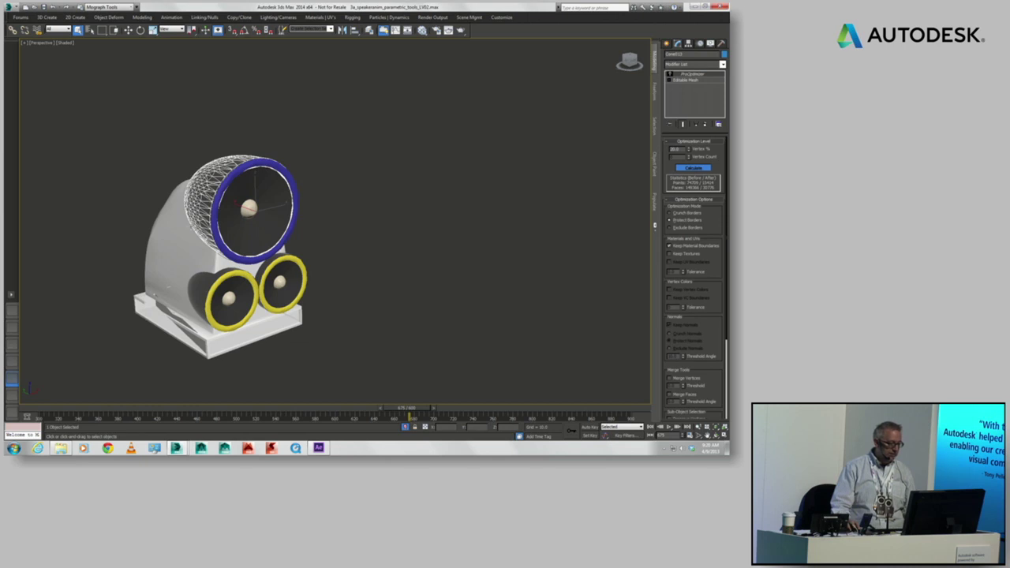
{"action": "left_click", "coordinate": [172, 273]}
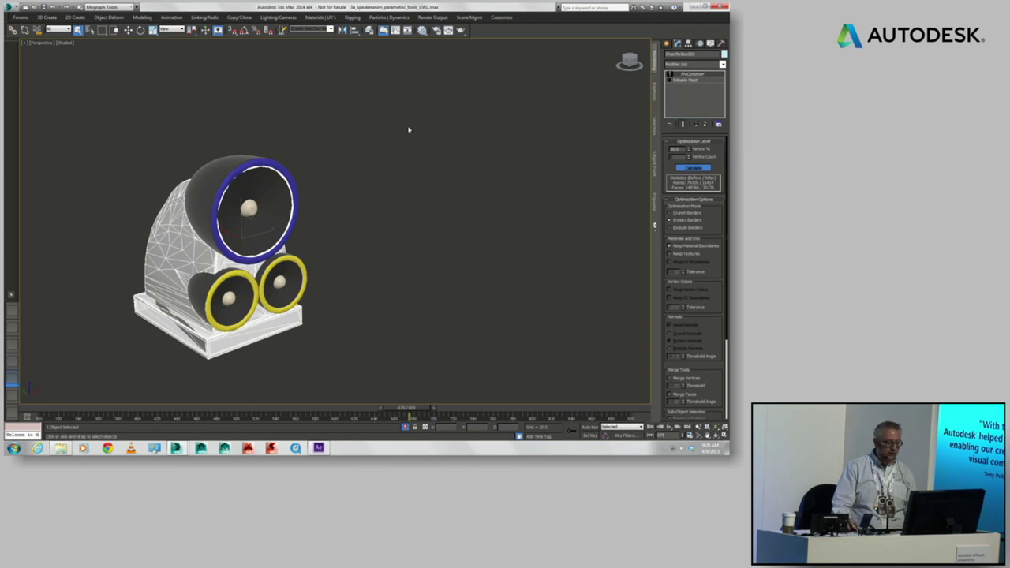
{"action": "left_click", "coordinate": [218, 176]}
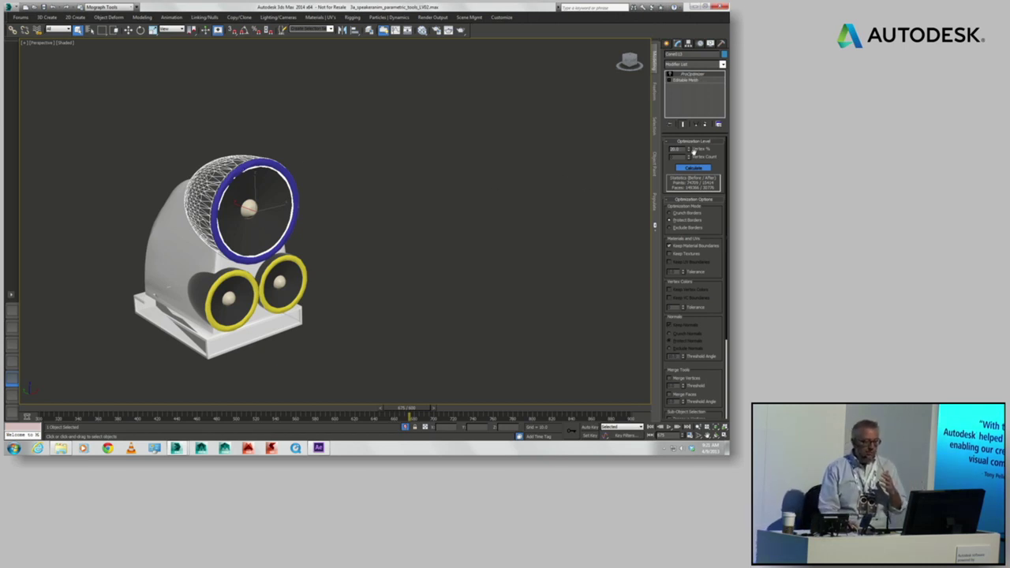
Step: Check the large cone's ProOptimizer render-visibility options and slightly raise its vertex percentage
{"action": "left_click_drag", "start_coordinate": [689, 152], "coordinate": [693, 184]}
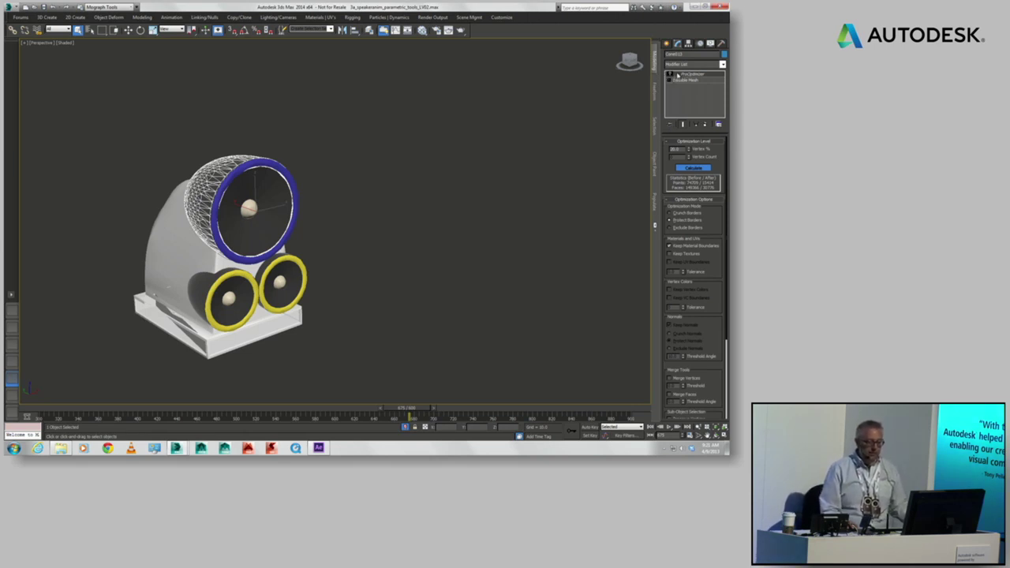
{"action": "right_click", "coordinate": [690, 77]}
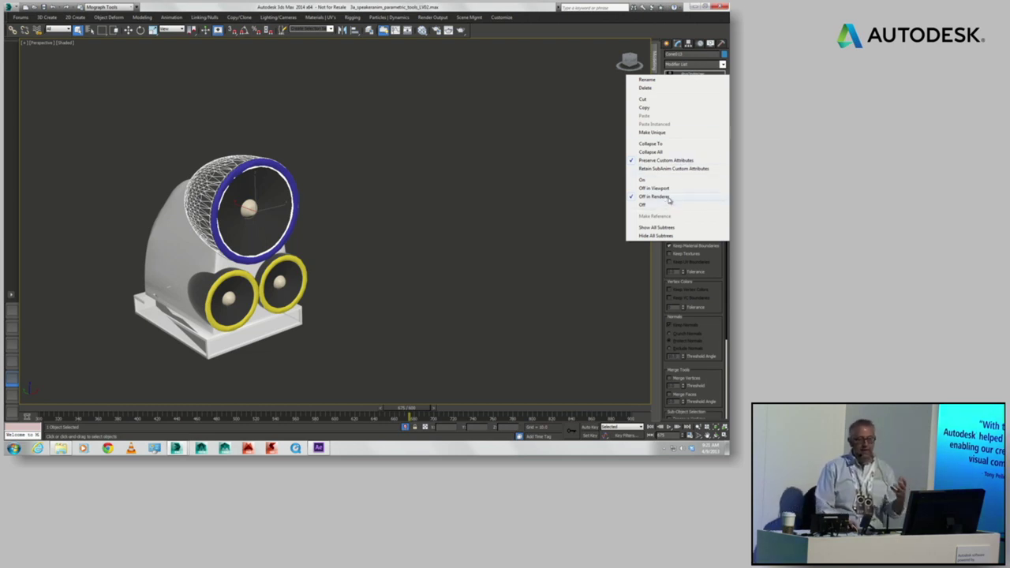
{"action": "left_click", "coordinate": [620, 33]}
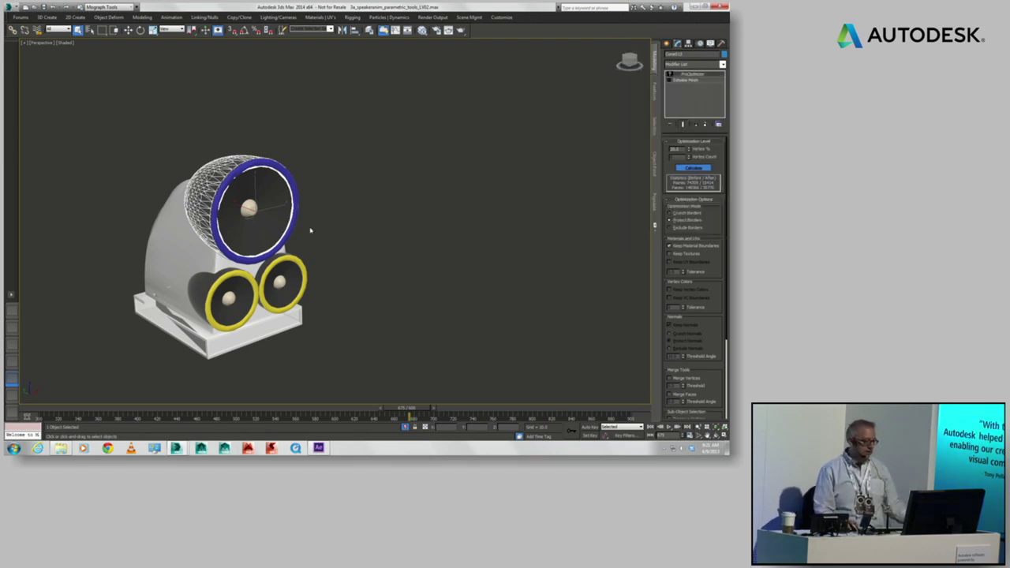
{"action": "left_click_drag", "start_coordinate": [688, 150], "coordinate": [688, 178]}
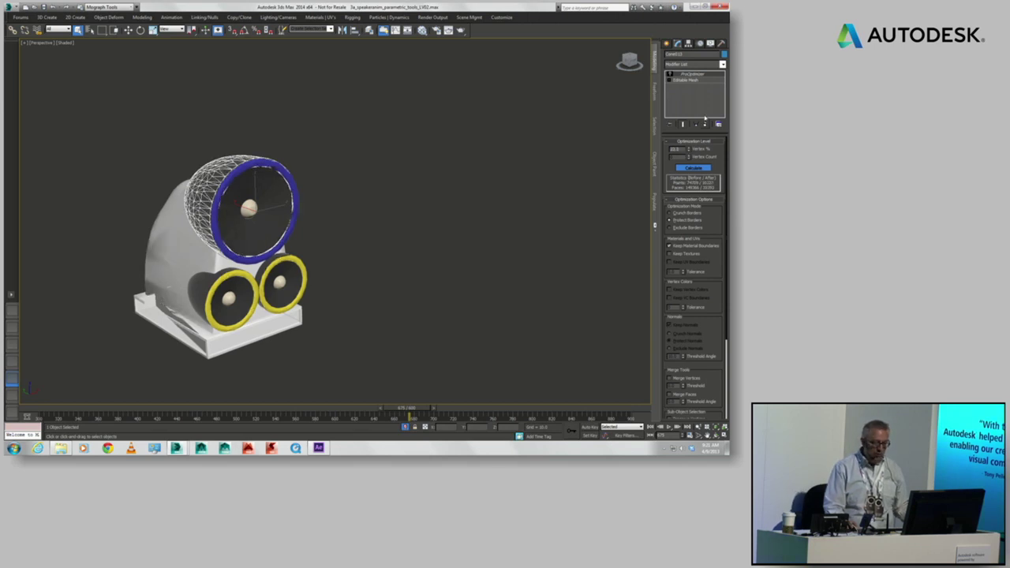
Step: Select all speaker objects and add a Clone modifier with 10 clones to them
{"action": "left_click_drag", "start_coordinate": [412, 86], "coordinate": [77, 414]}
{"action": "left_click", "coordinate": [722, 63]}
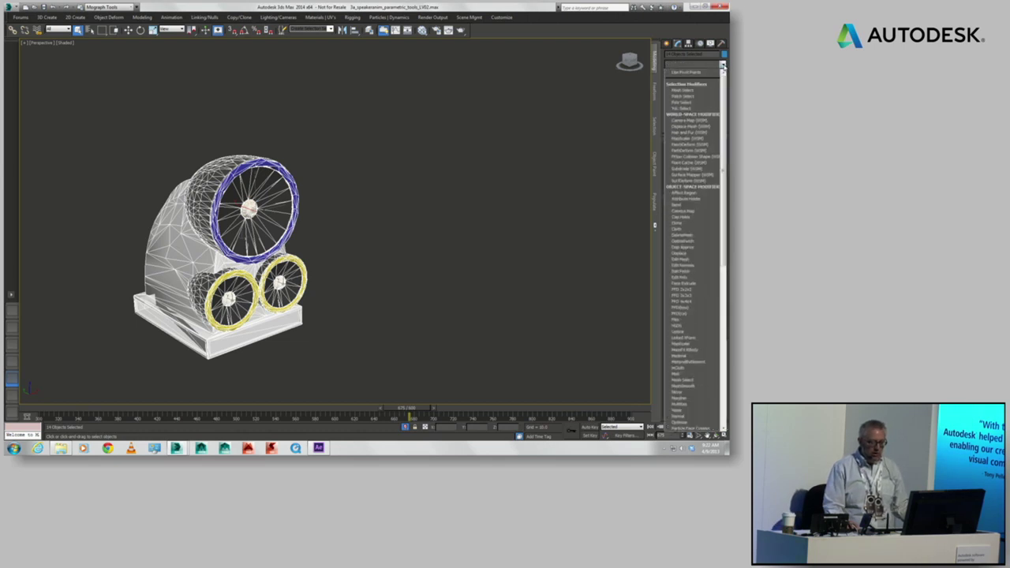
{"action": "left_click", "coordinate": [683, 225]}
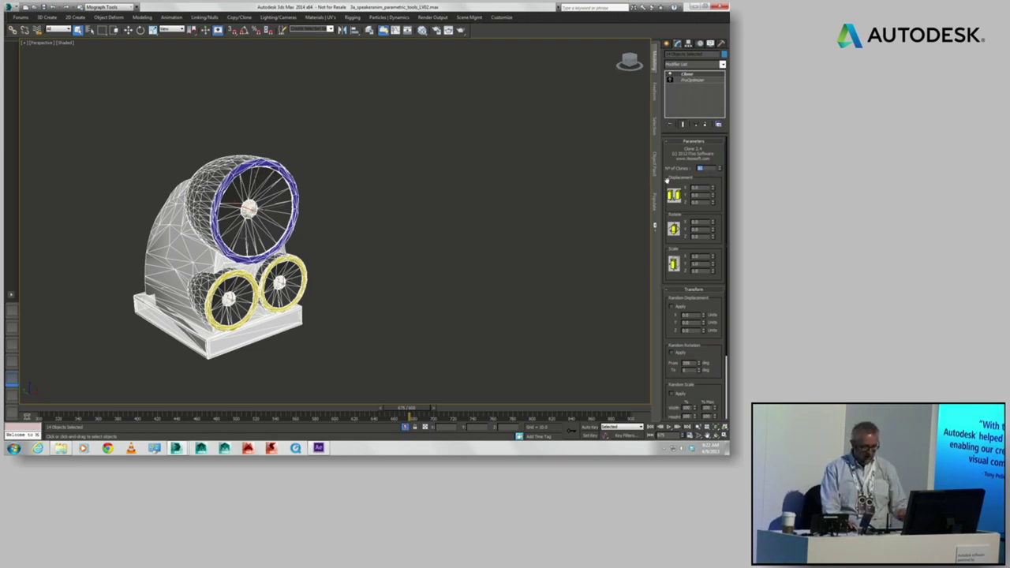
Step: Set the speaker clones' X displacement to 150 to spread them into a row
{"action": "left_click_drag", "start_coordinate": [714, 204], "coordinate": [715, 167]}
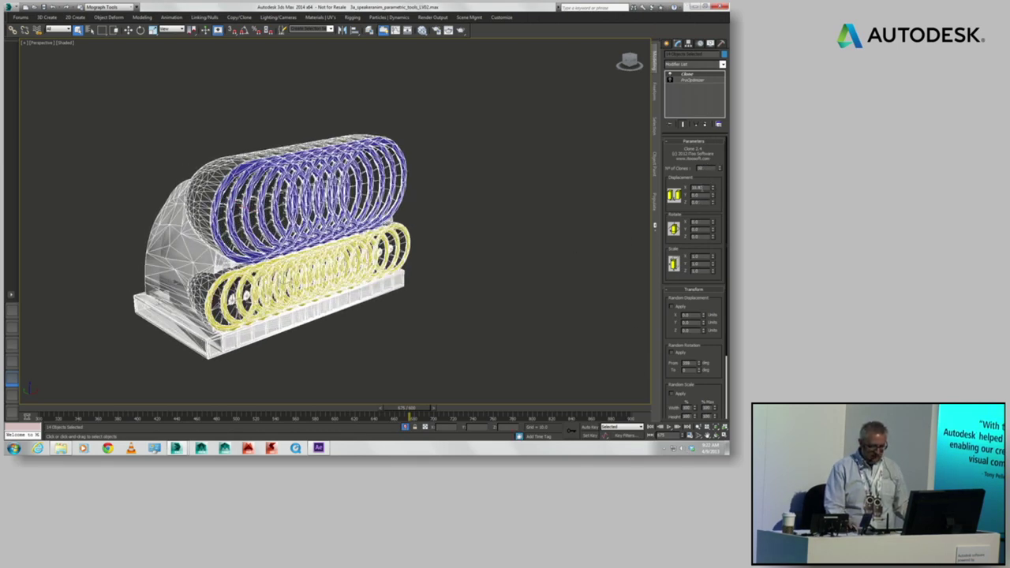
{"action": "left_click_drag", "start_coordinate": [701, 187], "coordinate": [613, 197]}
{"action": "type", "text": "150"}
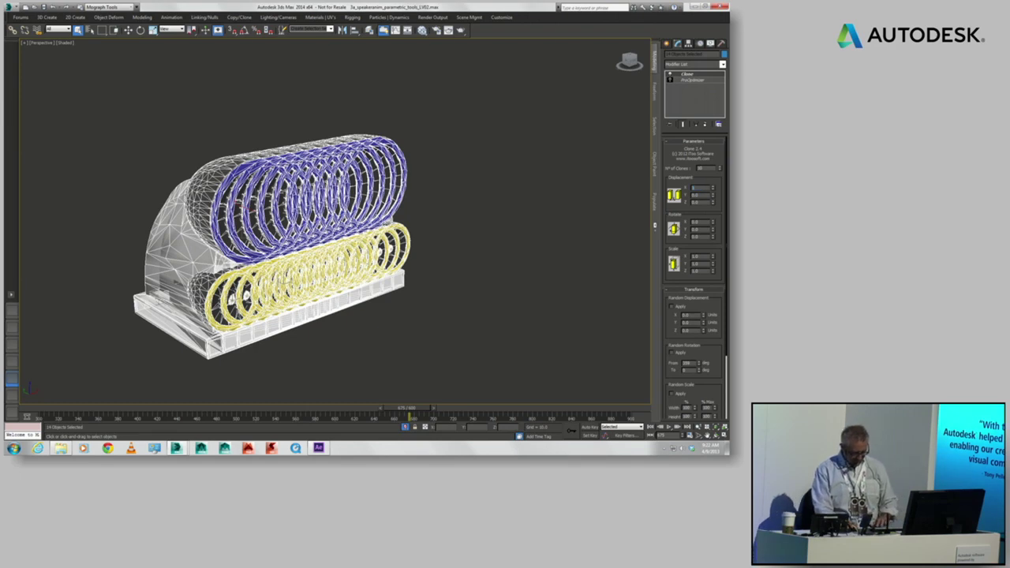
{"action": "key", "text": "Return"}
{"action": "scroll", "coordinate": [613, 196], "scroll_direction": "down", "scroll_amount": 3}
{"action": "middle_click_drag", "start_coordinate": [613, 196], "coordinate": [461, 253]}
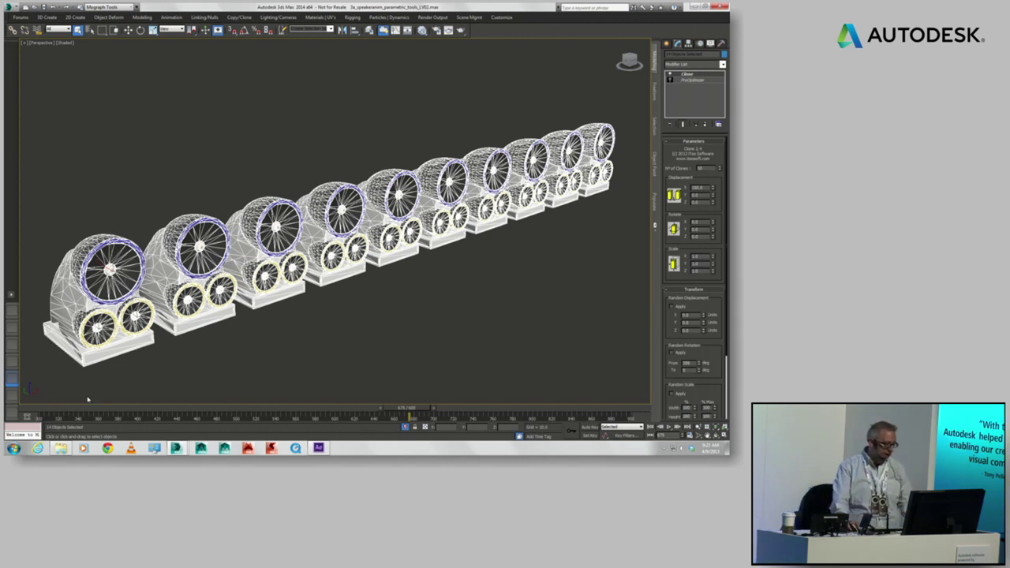
Step: Scrub the animation to about frame 629 and add a second Clone modifier to the selected speakers
{"action": "left_click_drag", "start_coordinate": [53, 411], "coordinate": [363, 419]}
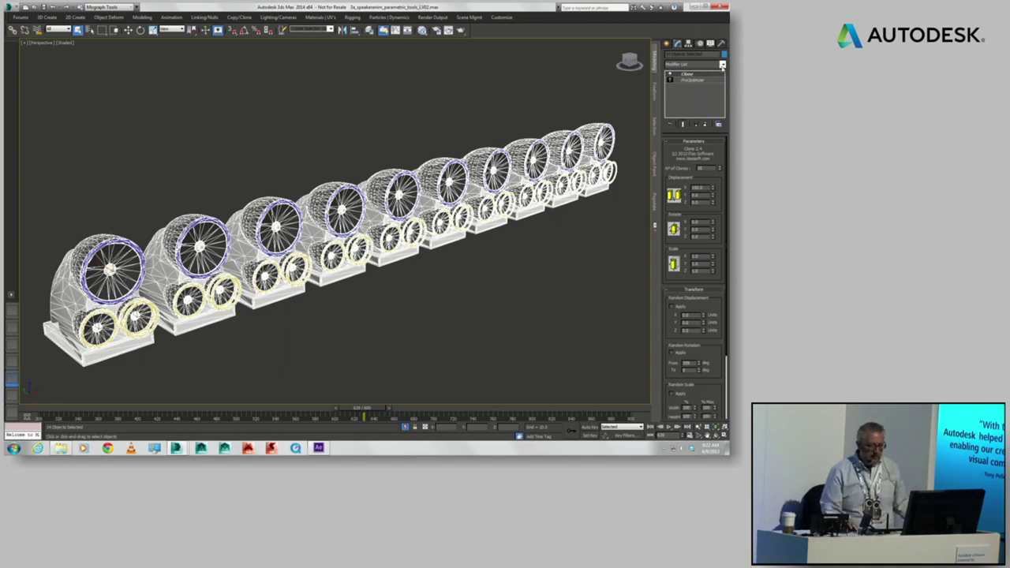
{"action": "left_click", "coordinate": [722, 64]}
{"action": "left_click_drag", "start_coordinate": [726, 109], "coordinate": [726, 118]}
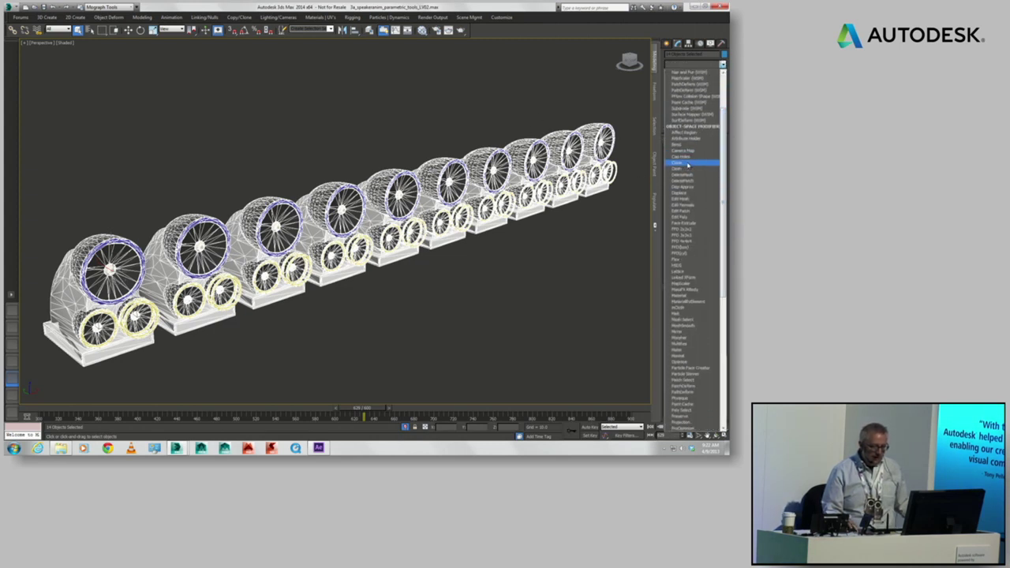
{"action": "left_click", "coordinate": [678, 162]}
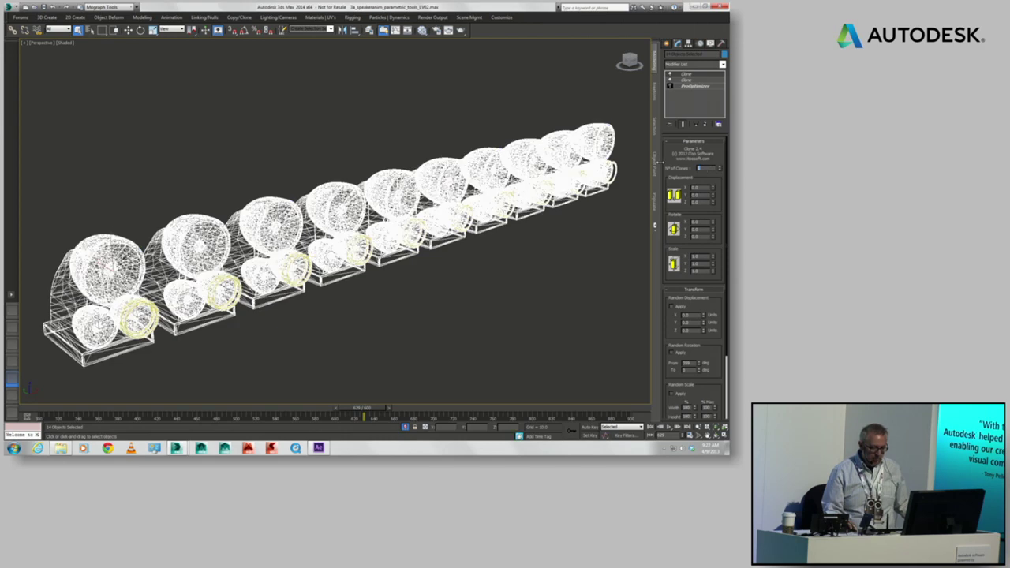
Step: Set the second Clone modifier's number of clones to 10
{"action": "type", "text": "10"}
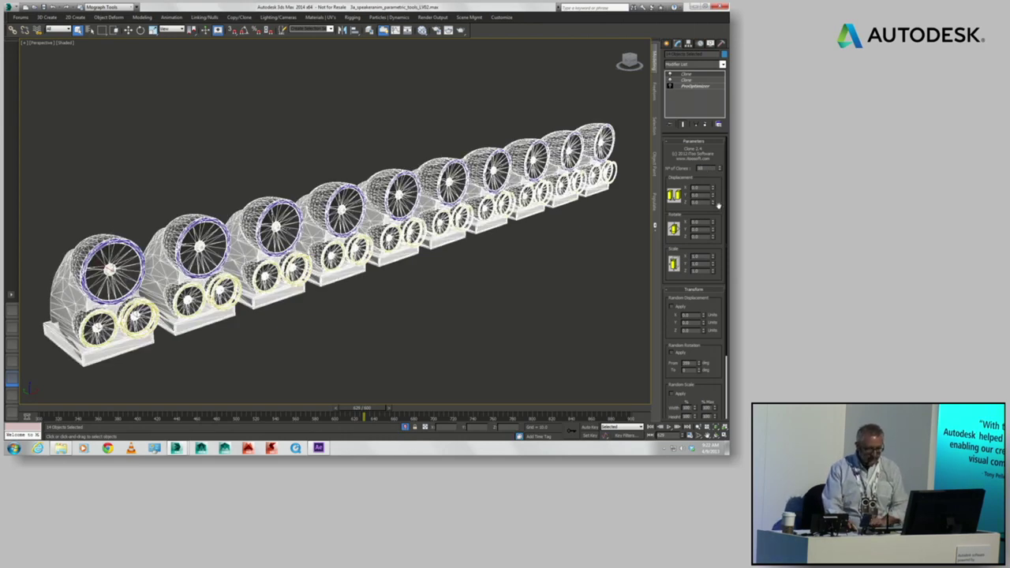
{"action": "key", "text": "Return"}
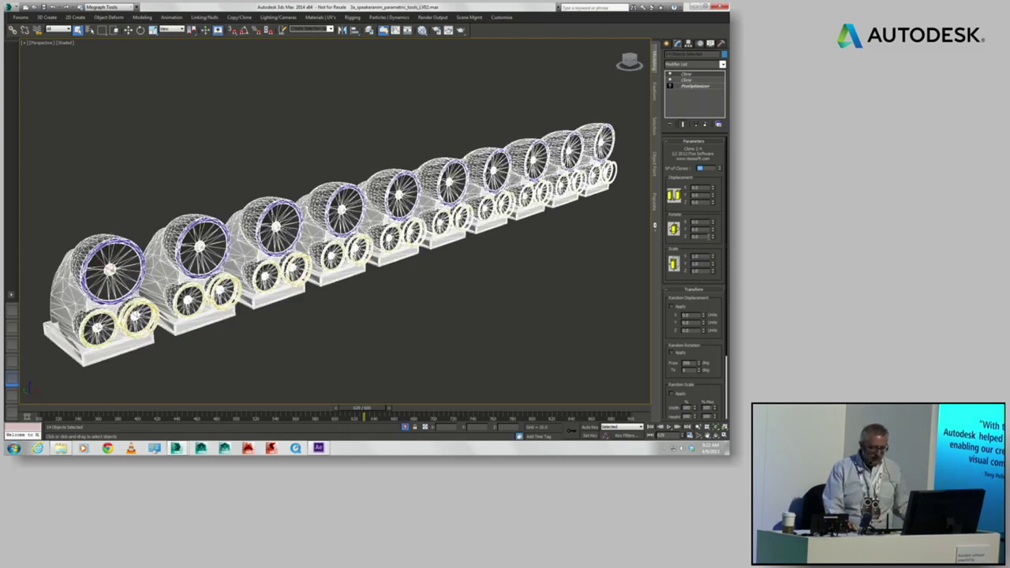
Step: Try a Z rotation on the second Clone modifier's speaker copies and reset it to zero
{"action": "left_click_drag", "start_coordinate": [705, 237], "coordinate": [683, 237]}
{"action": "type", "text": "2"}
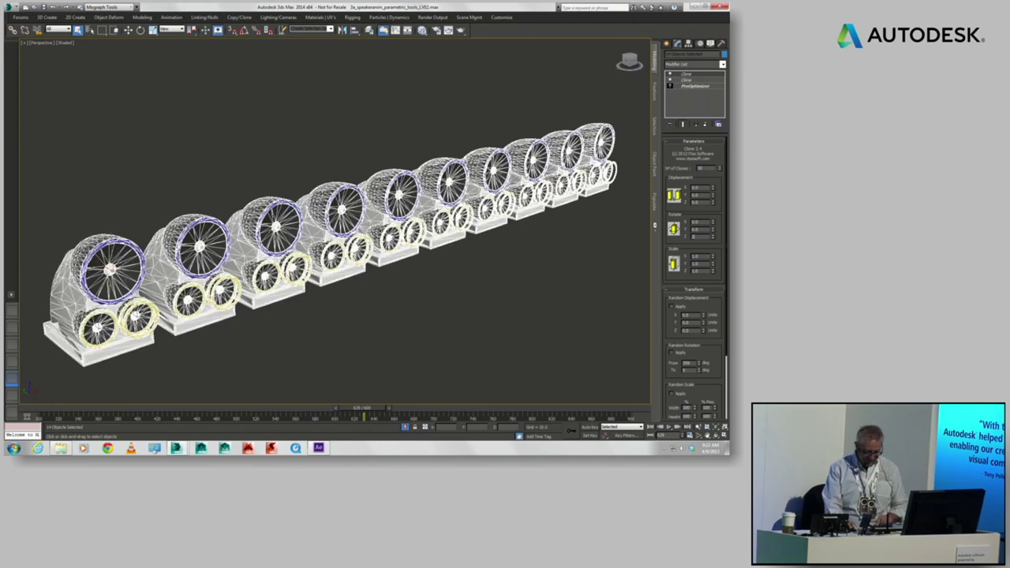
{"action": "key", "text": "Return"}
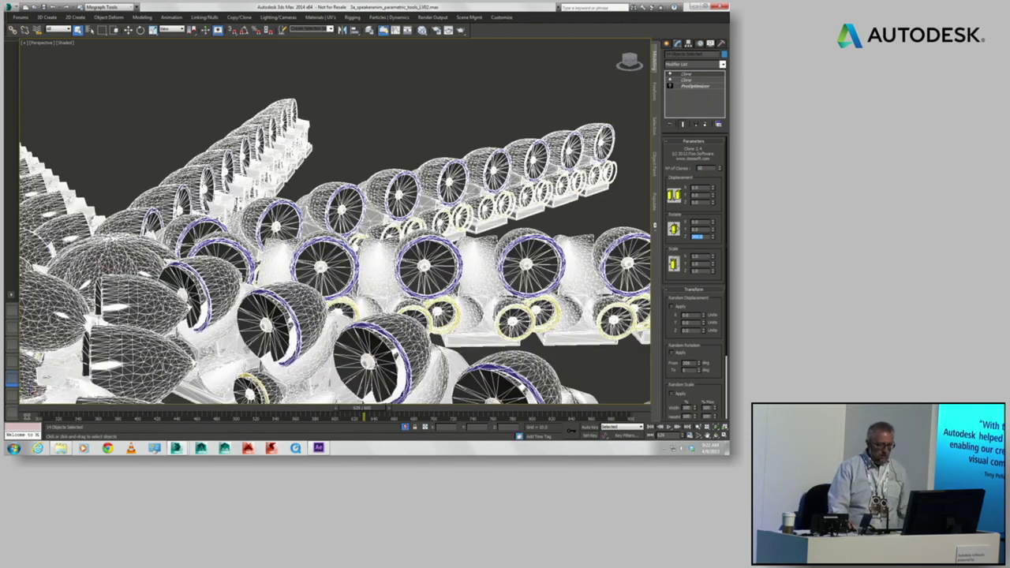
{"action": "right_click", "coordinate": [713, 236]}
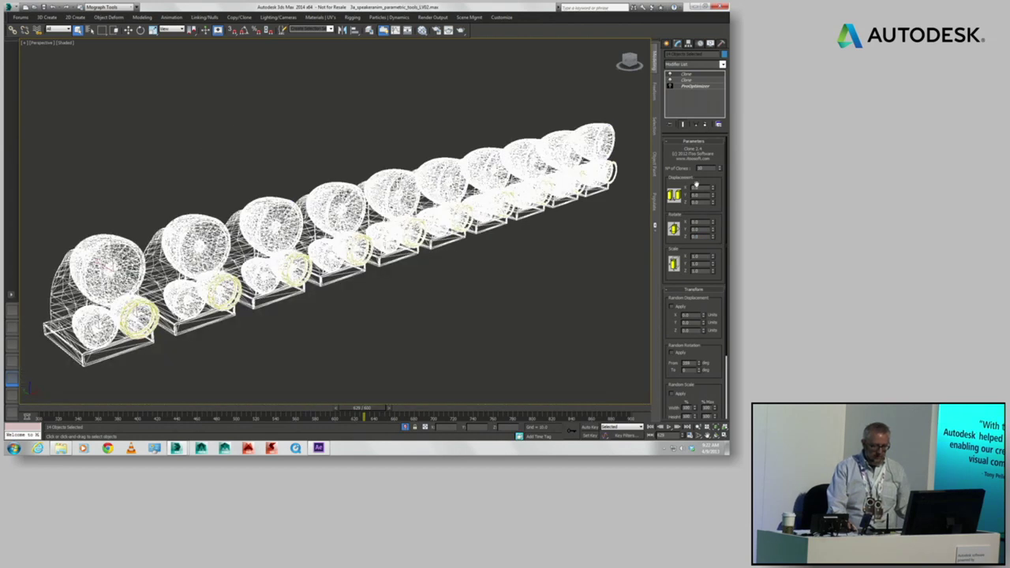
Step: Set the second Clone modifier's Z displacement to 200 to stack the speaker rows into a wall
{"action": "left_click", "coordinate": [695, 202]}
{"action": "type", "text": "200"}
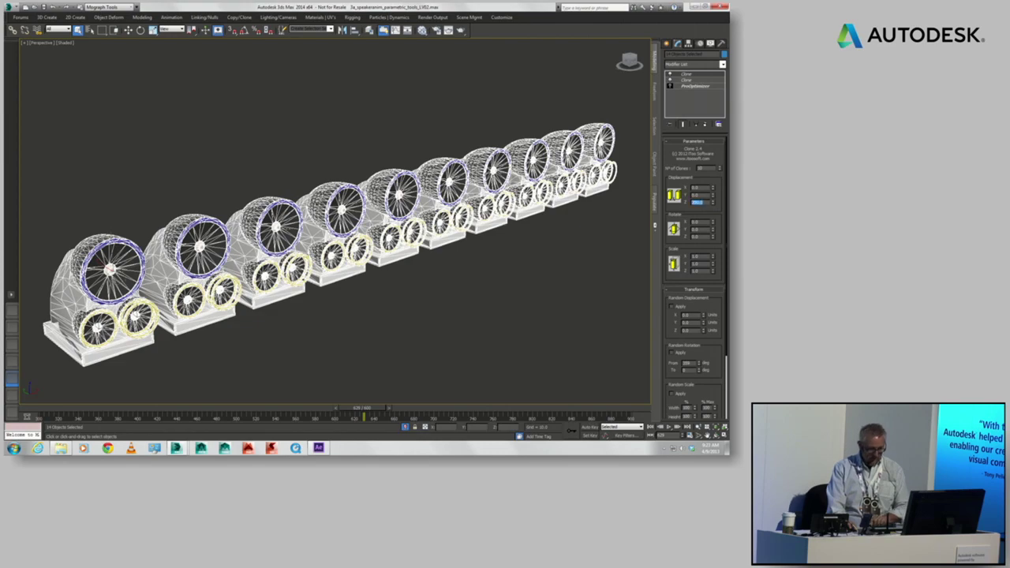
{"action": "key", "text": "Return"}
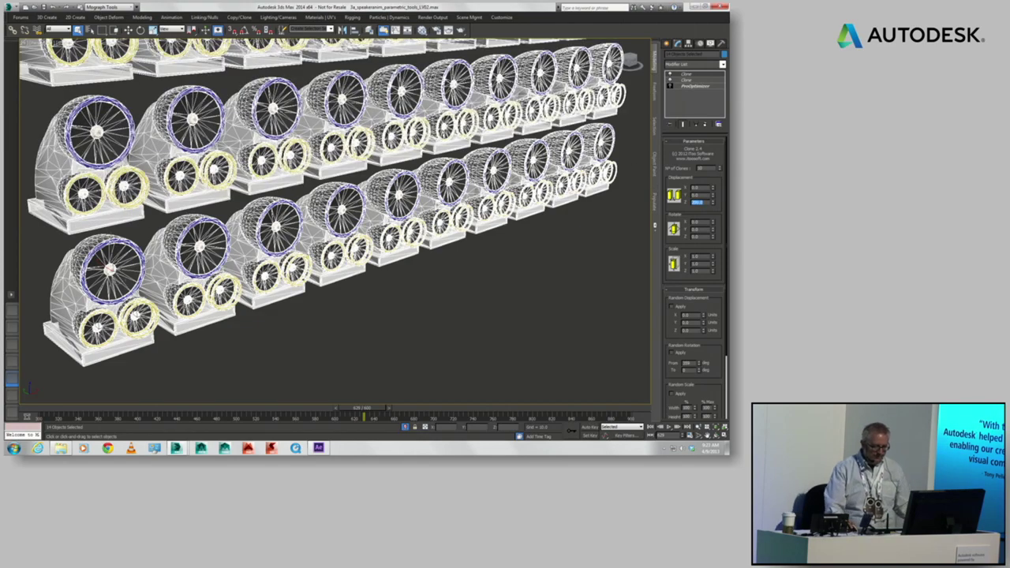
{"action": "key", "text": "z"}
{"action": "middle_click_drag", "start_coordinate": [332, 220], "coordinate": [291, 226], "text": "alt"}
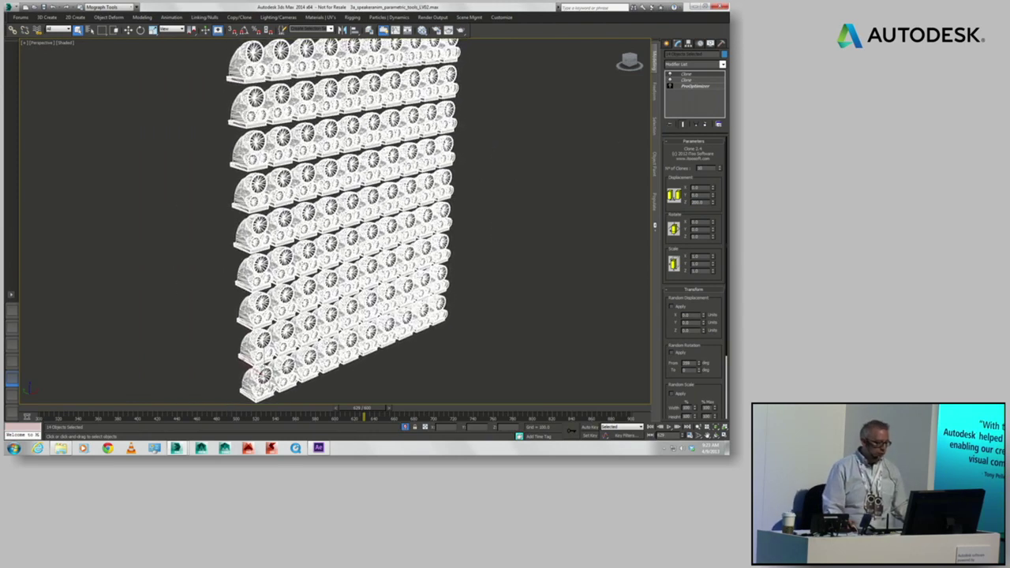
Step: Scrub the speaker wall's animation to about frame 732 and view it through the last listed camera
{"action": "left_click", "coordinate": [122, 409]}
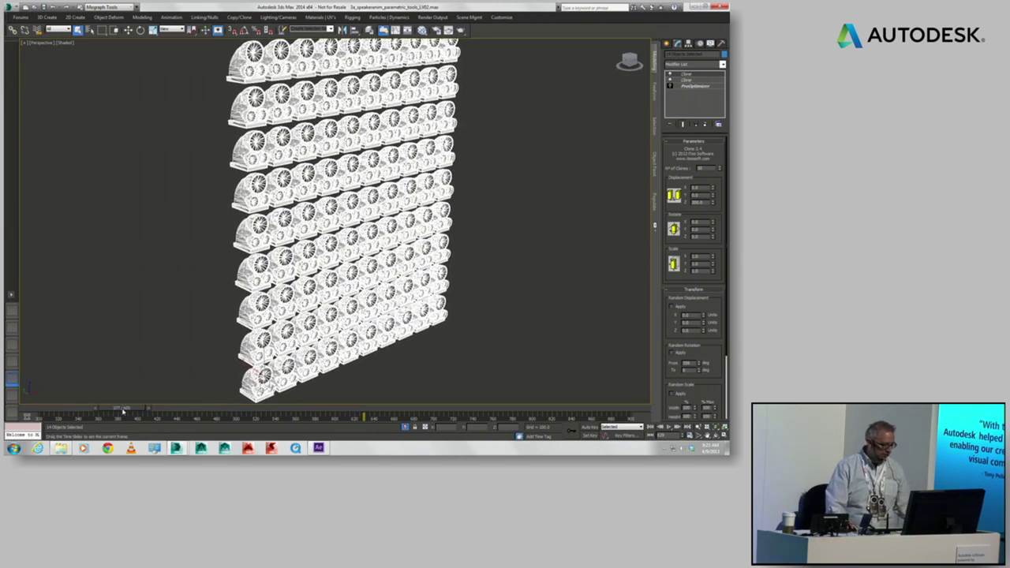
{"action": "left_click_drag", "start_coordinate": [190, 412], "coordinate": [375, 409]}
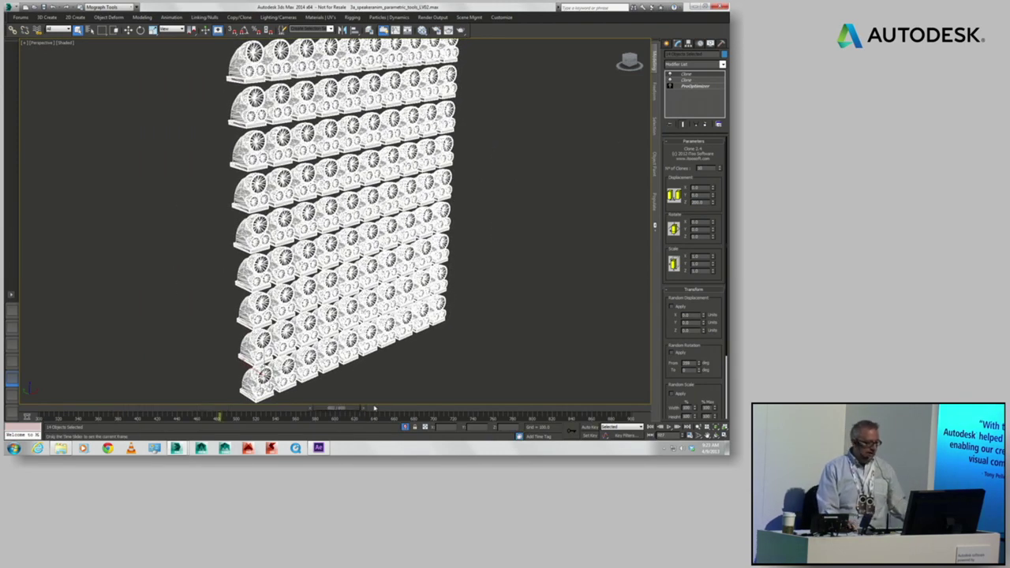
{"action": "left_click", "coordinate": [450, 406]}
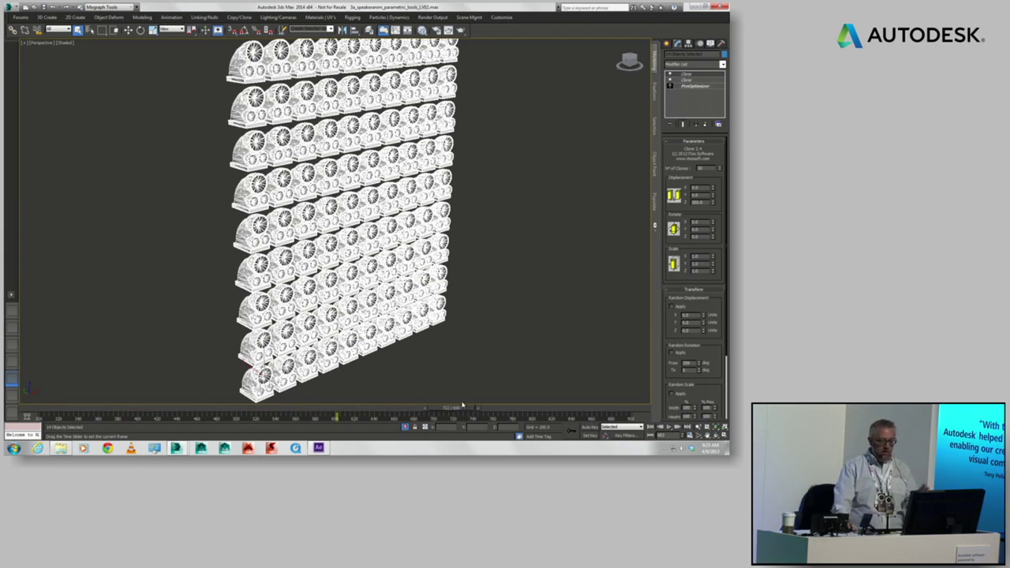
{"action": "left_click_drag", "start_coordinate": [462, 405], "coordinate": [471, 406]}
{"action": "key", "text": "c"}
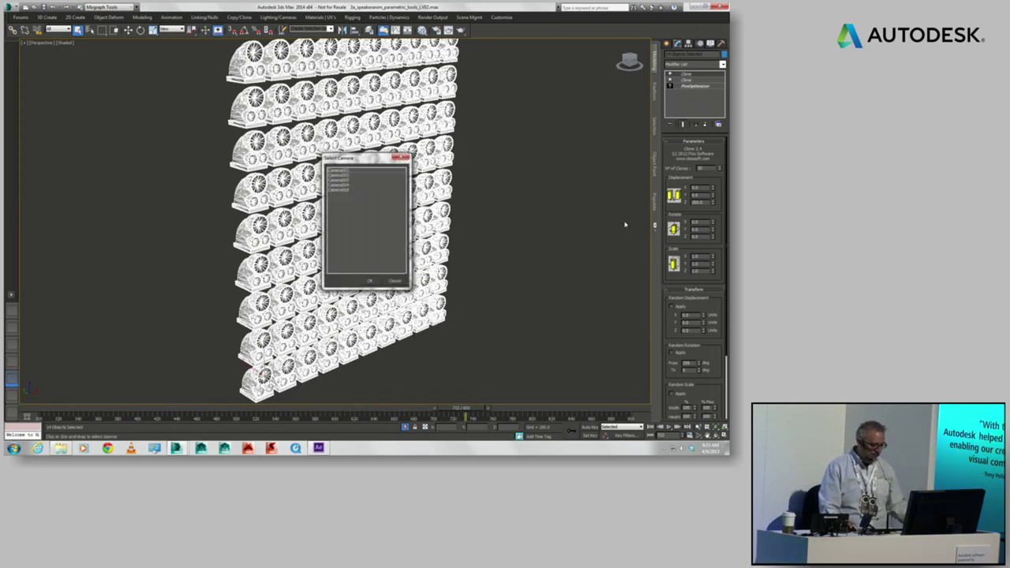
{"action": "double_click", "coordinate": [347, 191]}
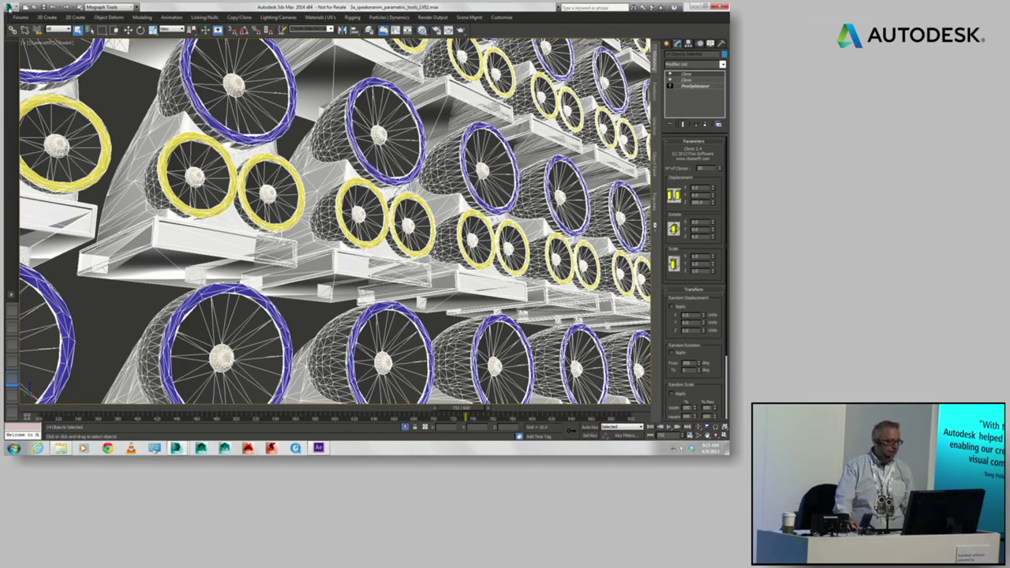
Step: Open the scene 3b.a-easy.max without saving the changes to the speaker scene
{"action": "left_click", "coordinate": [13, 7]}
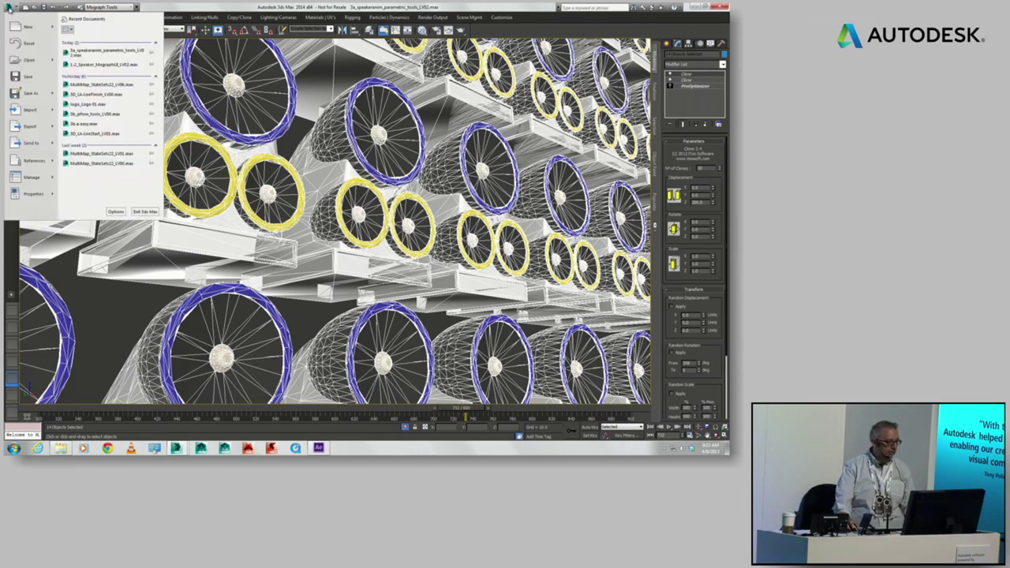
{"action": "left_click", "coordinate": [30, 62]}
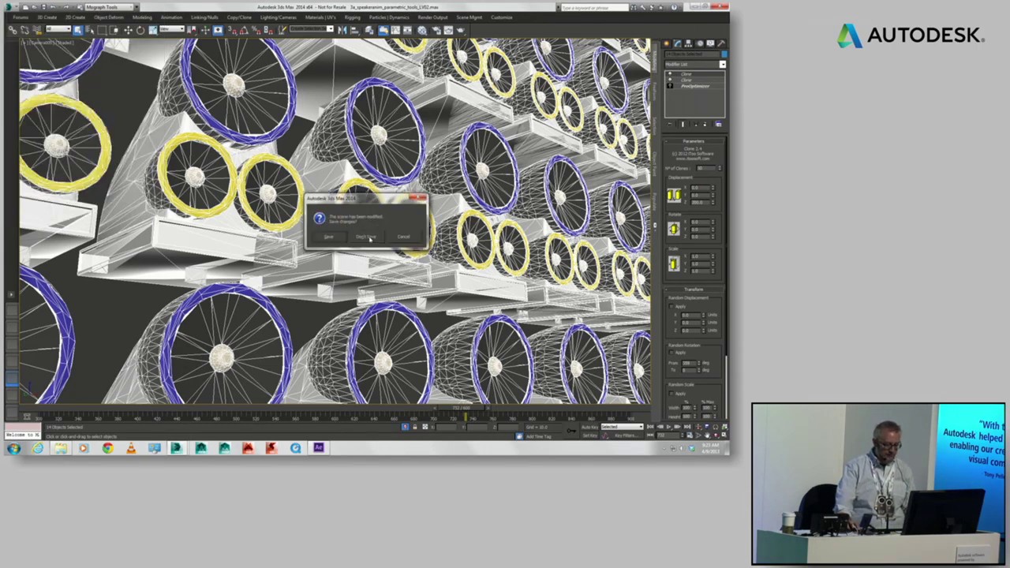
{"action": "left_click", "coordinate": [367, 238]}
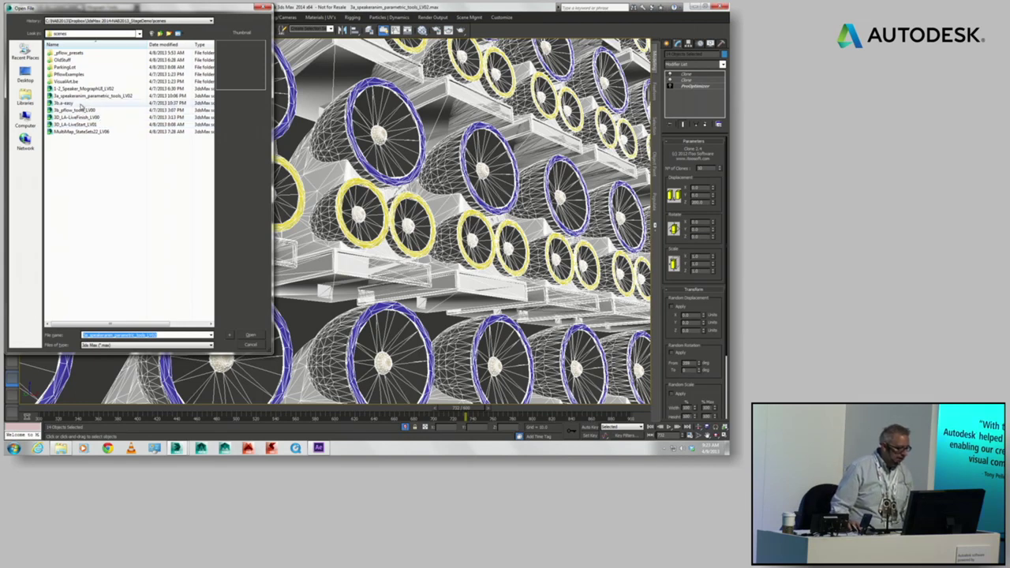
{"action": "double_click", "coordinate": [79, 103]}
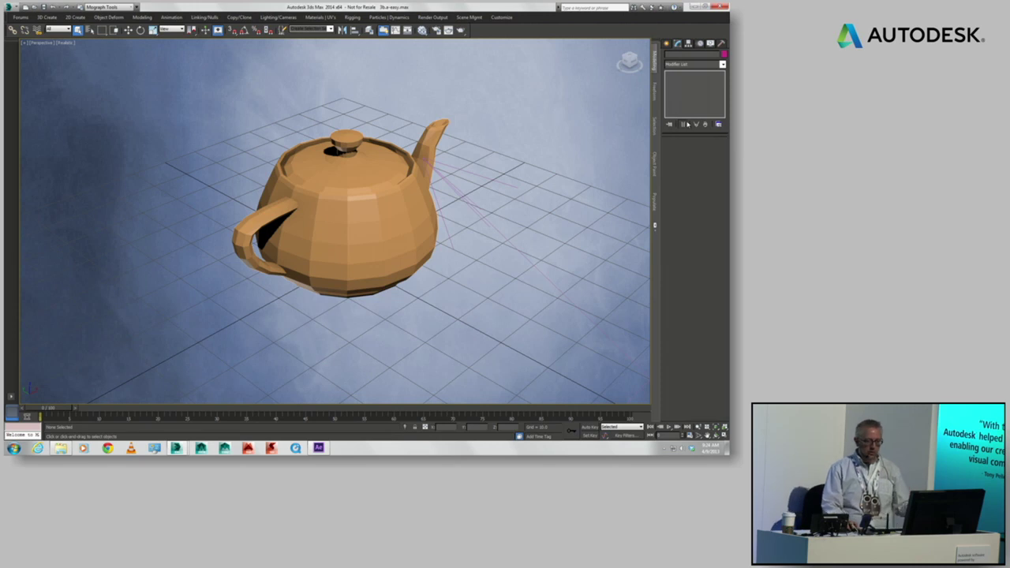
Step: Open the Particle Flow editor and place its window beside the teapot, with the object modification settings showing
{"action": "left_click", "coordinate": [667, 44]}
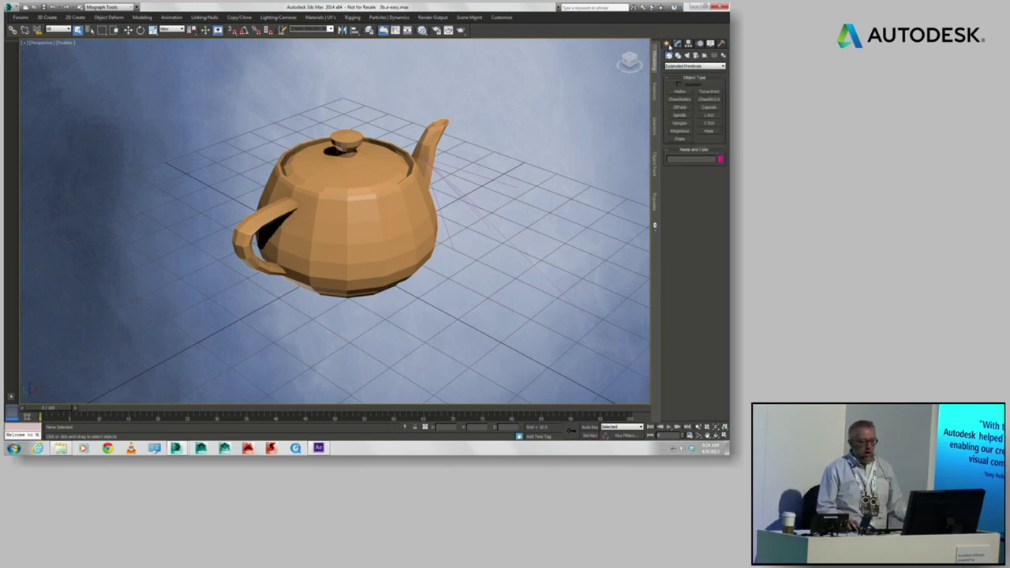
{"action": "left_click", "coordinate": [393, 17]}
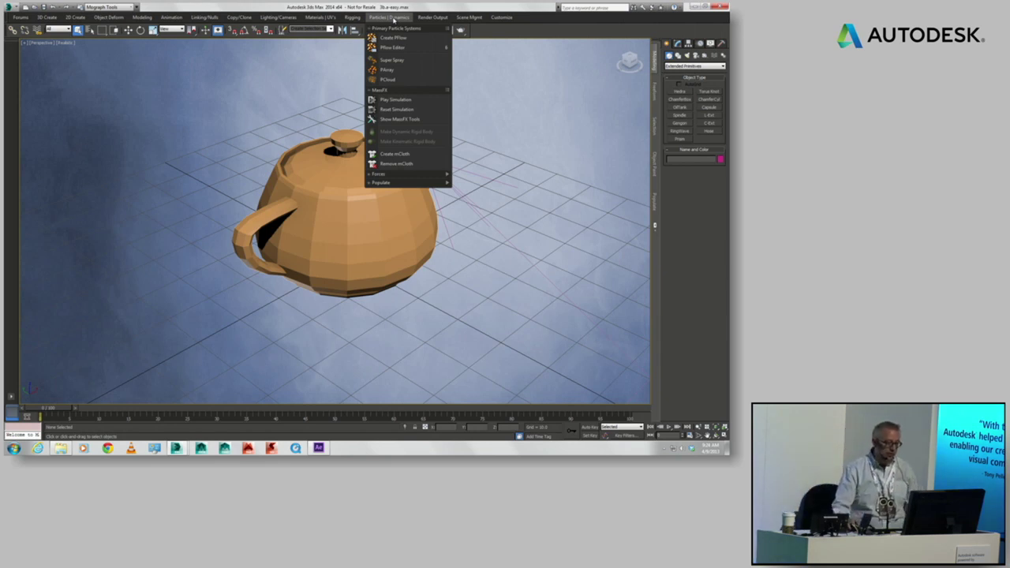
{"action": "left_click", "coordinate": [392, 47]}
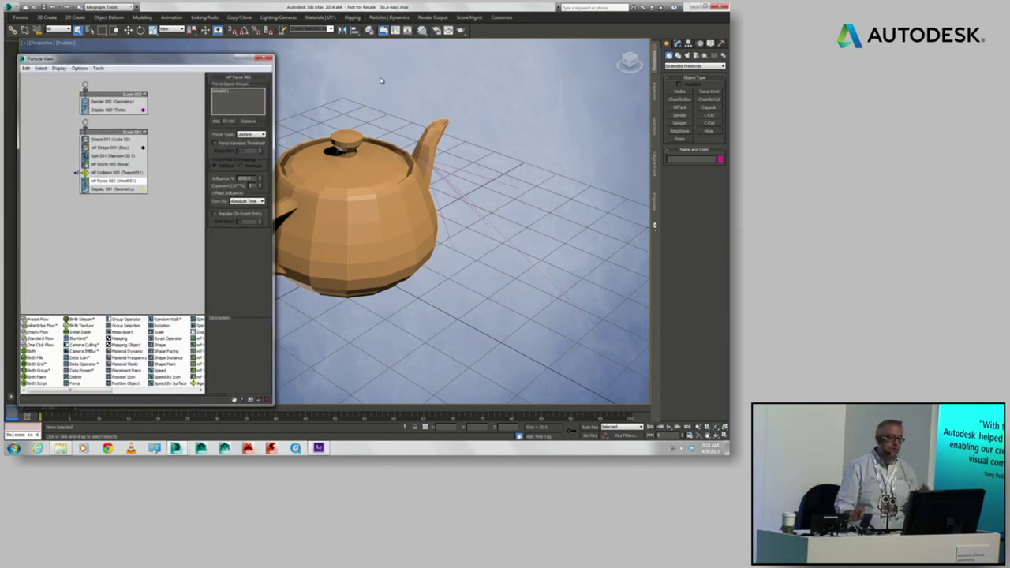
{"action": "mouse_move", "coordinate": [181, 62]}
{"action": "left_mouse_down"}
{"action": "mouse_move", "coordinate": [203, 47]}
{"action": "mouse_move", "coordinate": [182, 245]}
{"action": "mouse_move", "coordinate": [144, 260]}
{"action": "mouse_move", "coordinate": [191, 227]}
{"action": "mouse_move", "coordinate": [222, 125]}
{"action": "mouse_move", "coordinate": [192, 67]}
{"action": "left_mouse_up"}
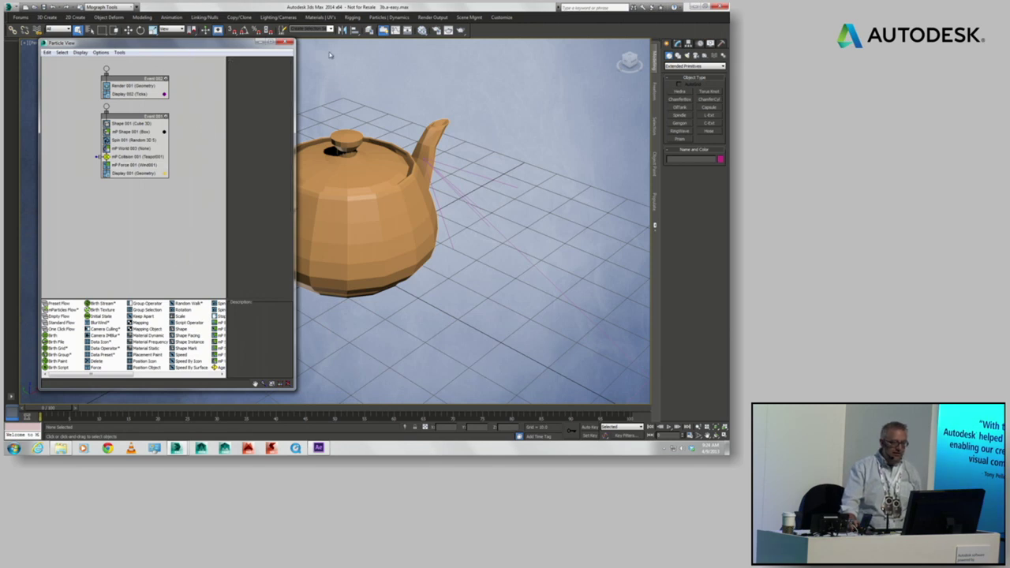
{"action": "left_click", "coordinate": [678, 43]}
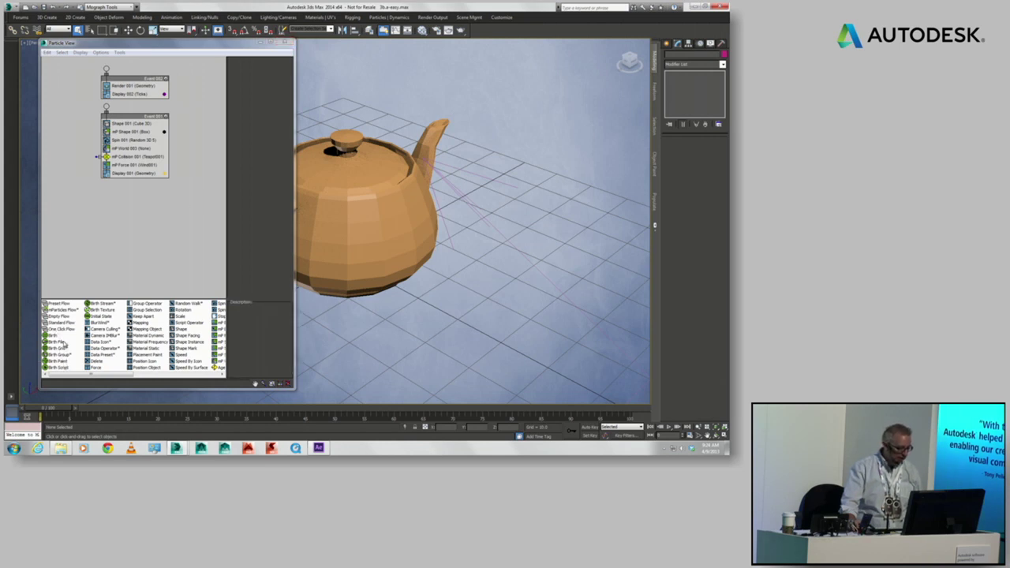
Step: Add an mParticles Flow system to the scene and delete the old particle events
{"action": "left_click_drag", "start_coordinate": [66, 311], "coordinate": [122, 213]}
{"action": "left_click", "coordinate": [136, 162]}
{"action": "key", "text": "Delete"}
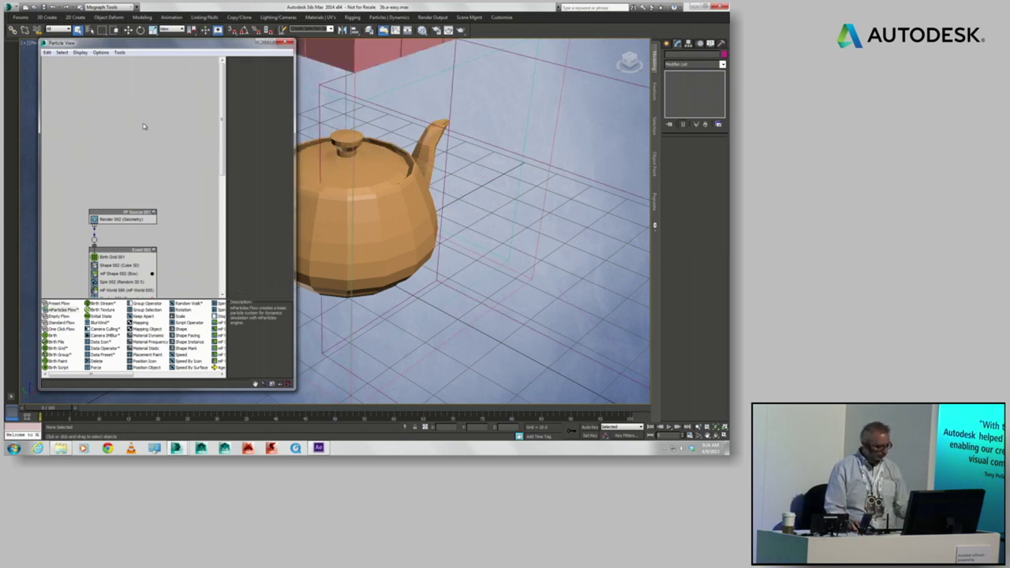
{"action": "middle_click_drag", "start_coordinate": [477, 123], "coordinate": [467, 194]}
{"action": "scroll", "coordinate": [476, 133], "scroll_direction": "down", "scroll_amount": 5}
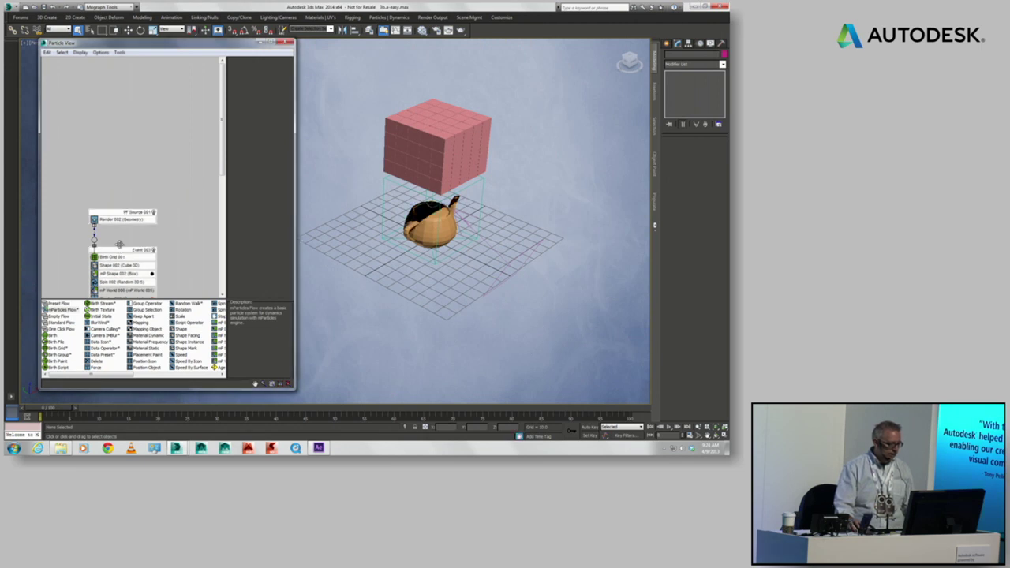
{"action": "scroll", "coordinate": [113, 218], "scroll_direction": "down", "scroll_amount": 5}
Step: Scrub through the first few frames to preview the particle cube, returning to frame 0
{"action": "left_click_drag", "start_coordinate": [52, 410], "coordinate": [75, 409]}
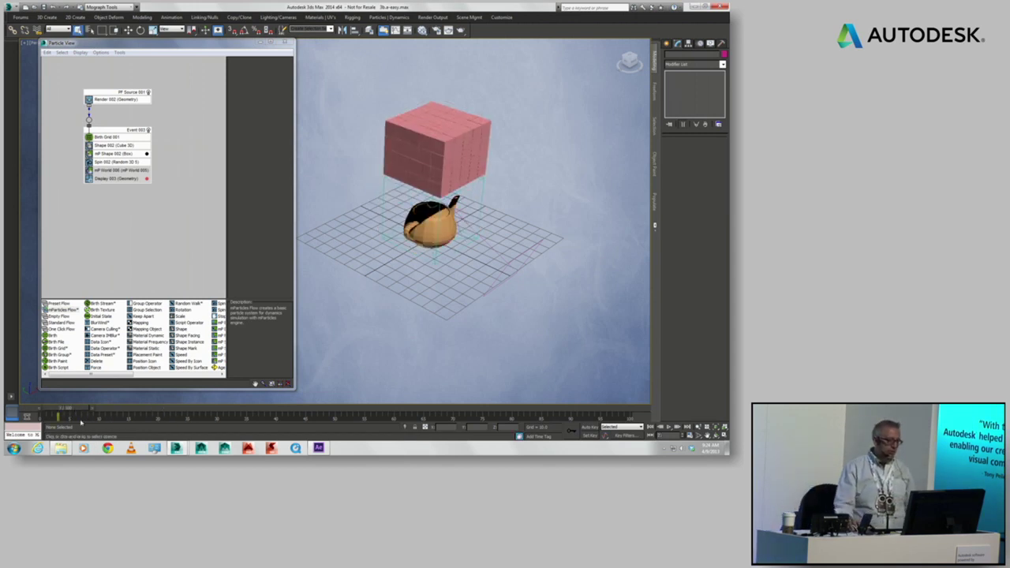
{"action": "left_click_drag", "start_coordinate": [146, 42], "coordinate": [168, 30]}
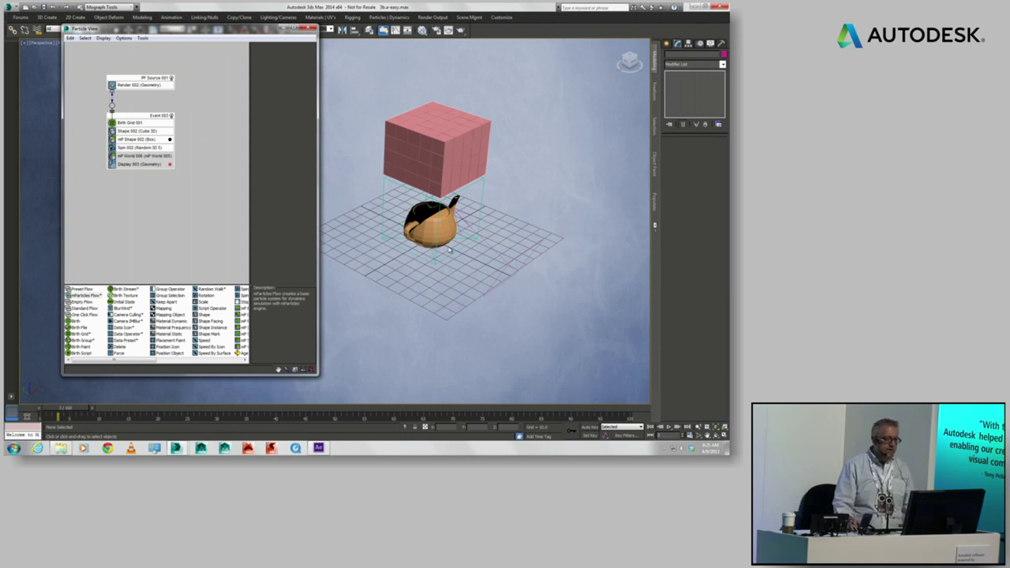
{"action": "left_click_drag", "start_coordinate": [69, 412], "coordinate": [44, 416]}
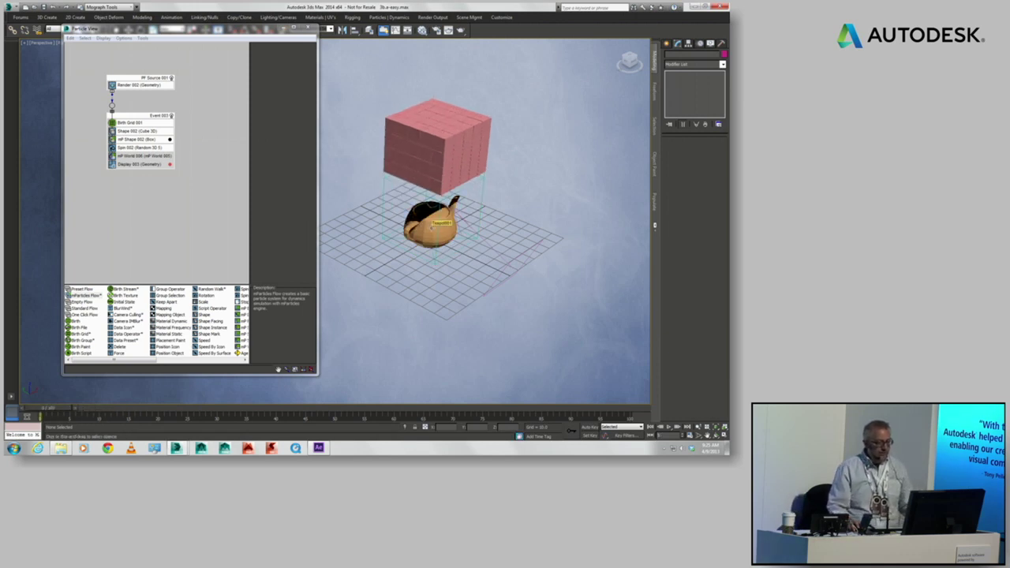
Step: Add an mP Collision test to the particle event with the teapot as deflector, and preview the simulation
{"action": "left_click", "coordinate": [442, 225]}
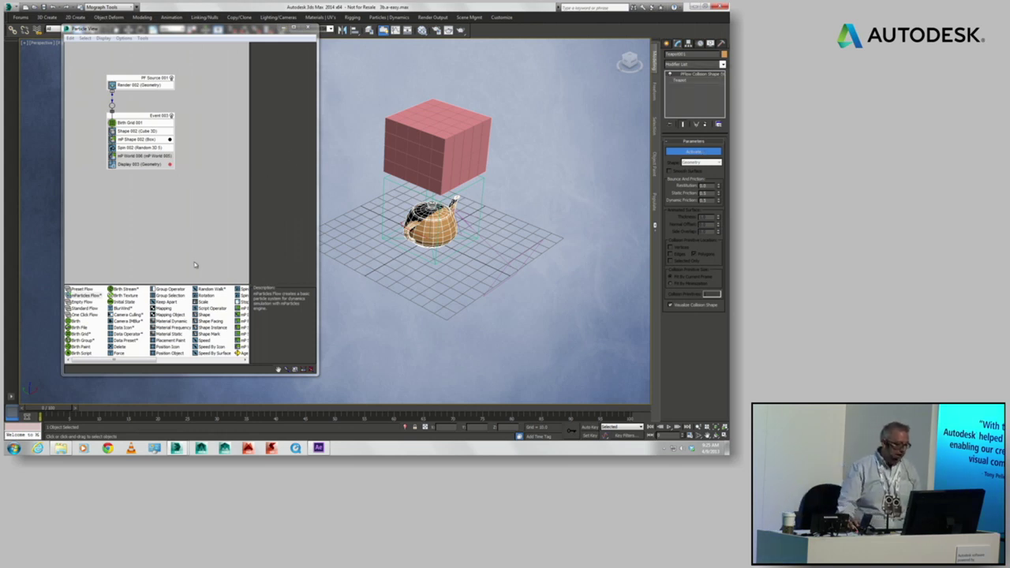
{"action": "left_click_drag", "start_coordinate": [150, 361], "coordinate": [223, 371]}
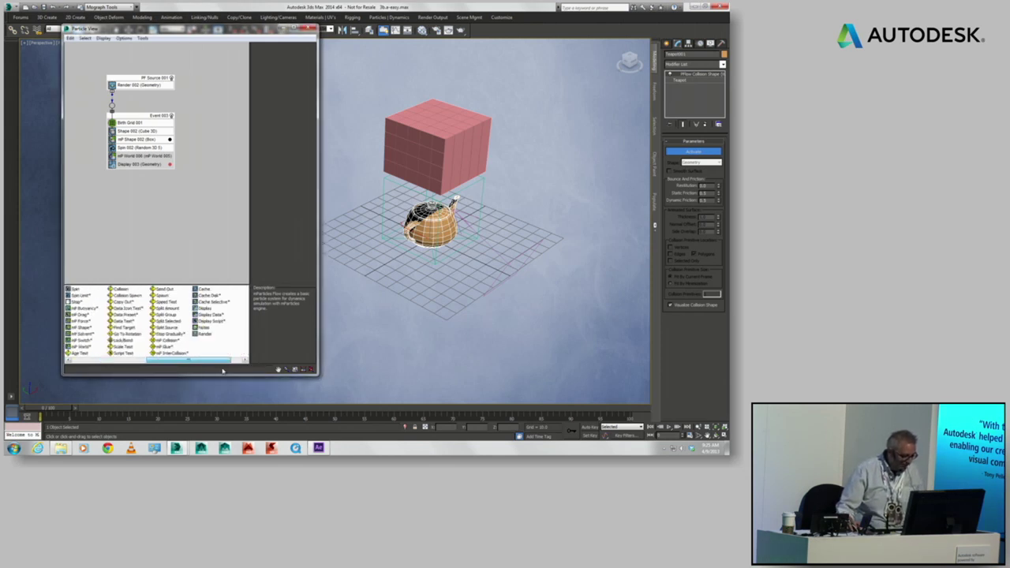
{"action": "mouse_move", "coordinate": [223, 370]}
{"action": "left_mouse_down"}
{"action": "mouse_move", "coordinate": [212, 357]}
{"action": "mouse_move", "coordinate": [209, 271]}
{"action": "mouse_move", "coordinate": [154, 132]}
{"action": "mouse_move", "coordinate": [120, 167]}
{"action": "mouse_move", "coordinate": [105, 164]}
{"action": "left_mouse_up"}
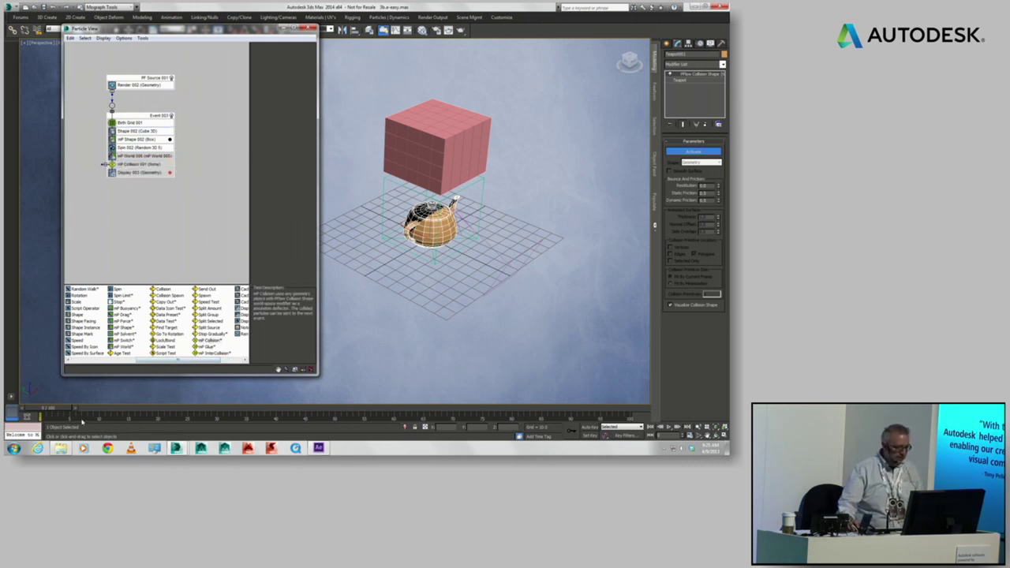
{"action": "left_click", "coordinate": [139, 164]}
{"action": "left_click", "coordinate": [260, 99]}
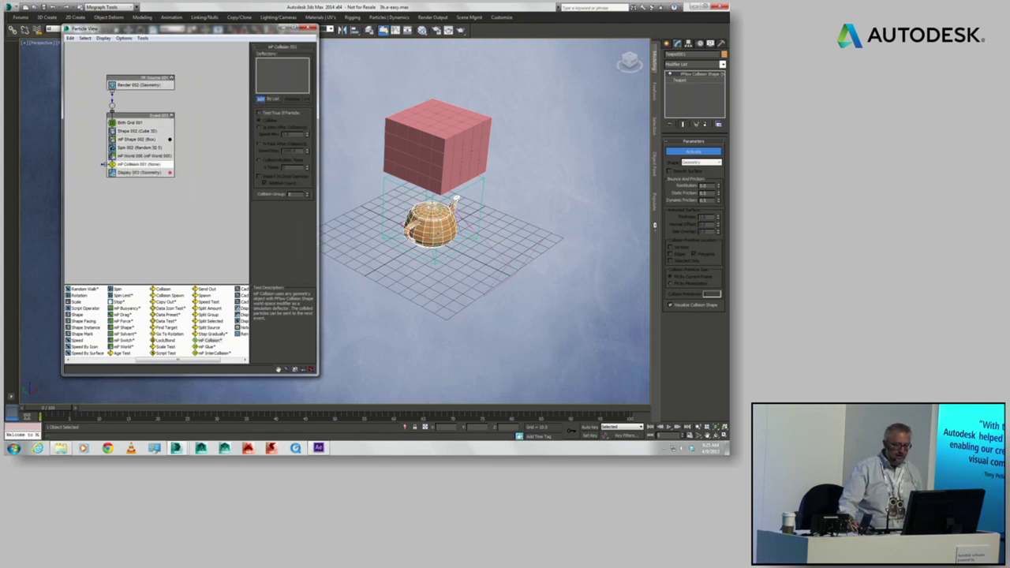
{"action": "left_click", "coordinate": [430, 224]}
{"action": "left_click_drag", "start_coordinate": [45, 416], "coordinate": [399, 431]}
{"action": "left_click_drag", "start_coordinate": [158, 413], "coordinate": [47, 402]}
Step: Add an mP Force operator below the collision test and assign the Wind001 space warp to it
{"action": "left_click_drag", "start_coordinate": [124, 321], "coordinate": [178, 169]}
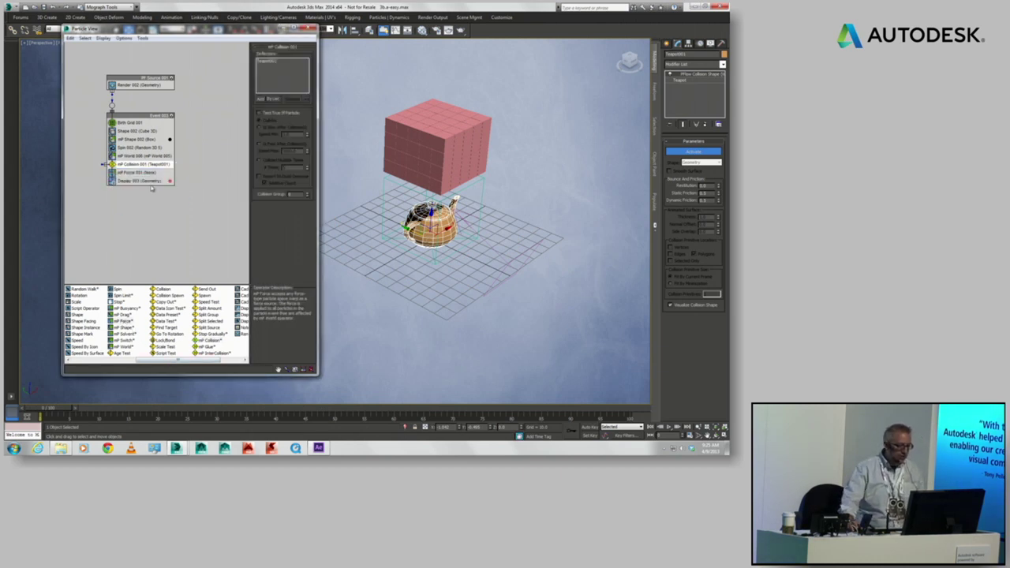
{"action": "left_click", "coordinate": [141, 172]}
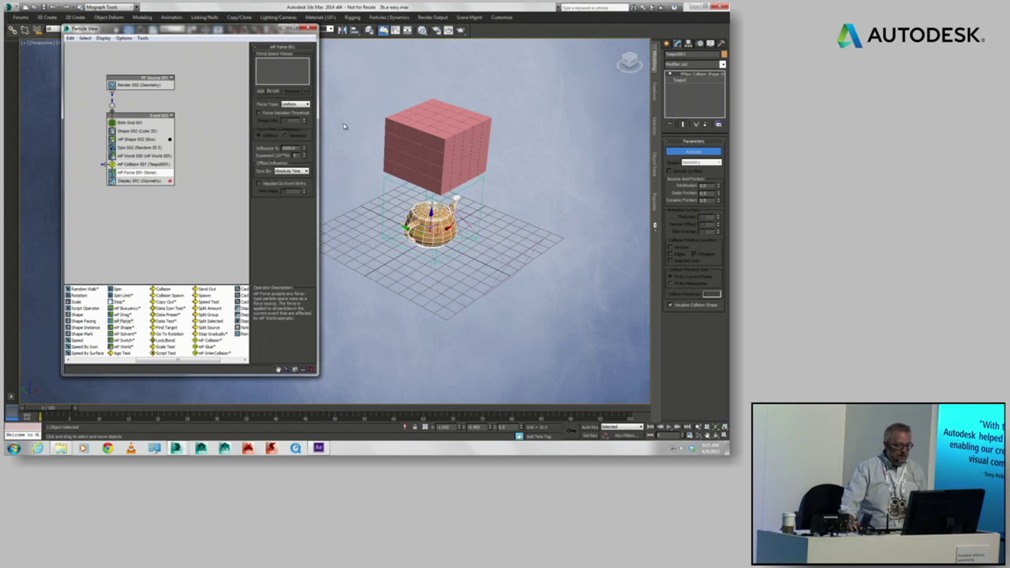
{"action": "left_click", "coordinate": [260, 91]}
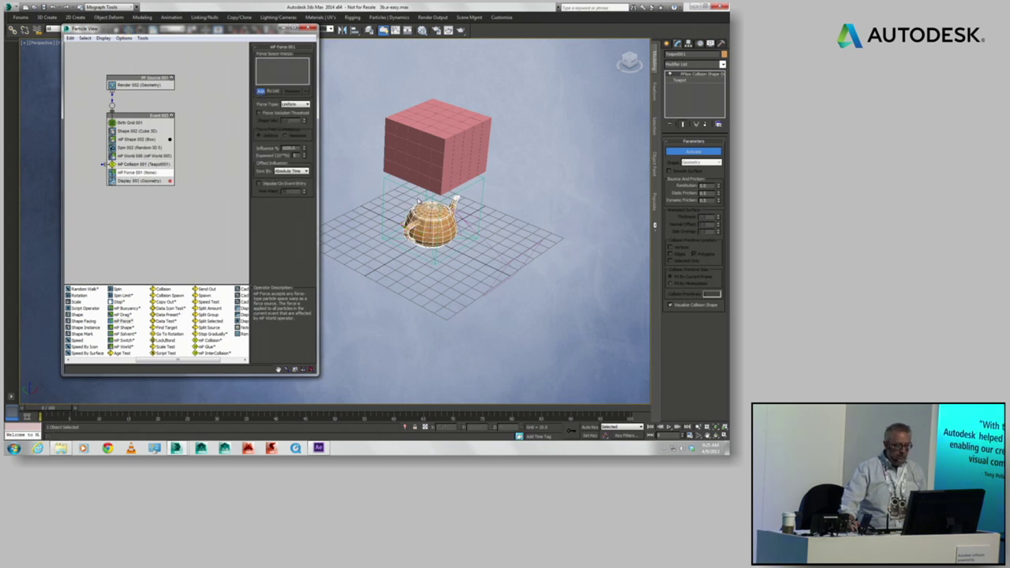
{"action": "left_click", "coordinate": [522, 280]}
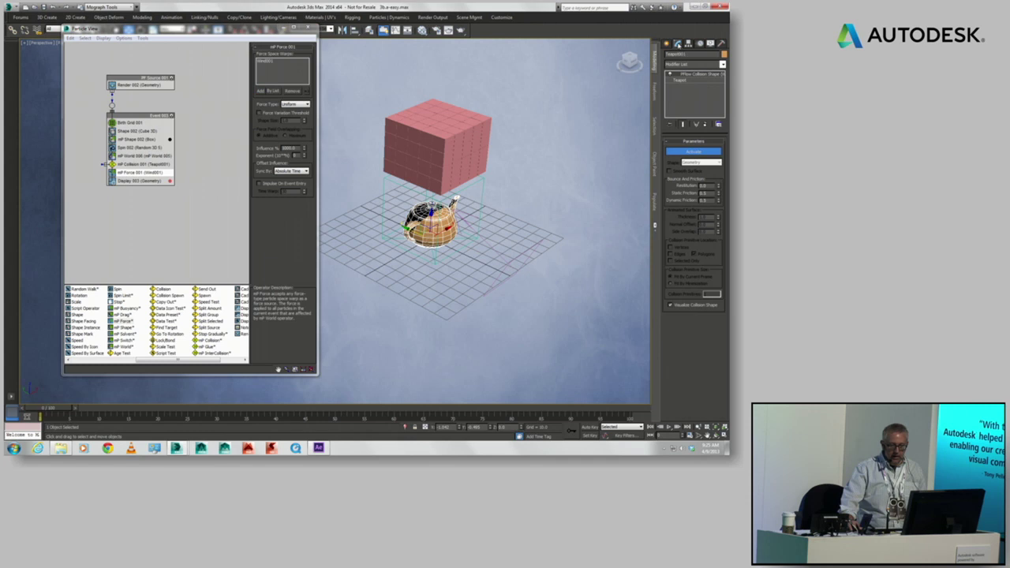
Step: Set the Wind001 space warp's strength to 100 and scrub the simulation to preview the effect, returning to frame 0
{"action": "left_click", "coordinate": [456, 197]}
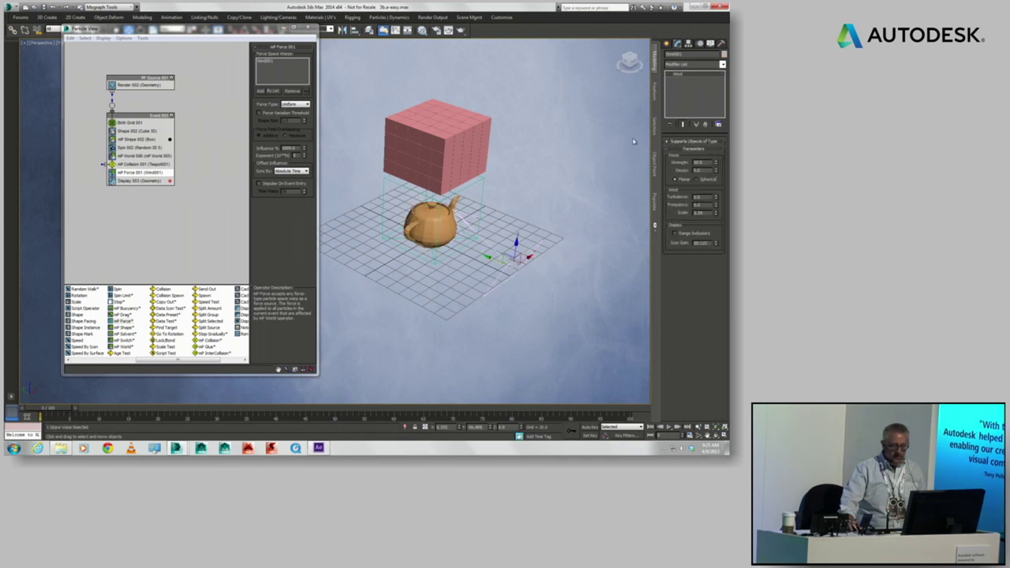
{"action": "left_click_drag", "start_coordinate": [707, 163], "coordinate": [627, 167]}
{"action": "type", "text": "100"}
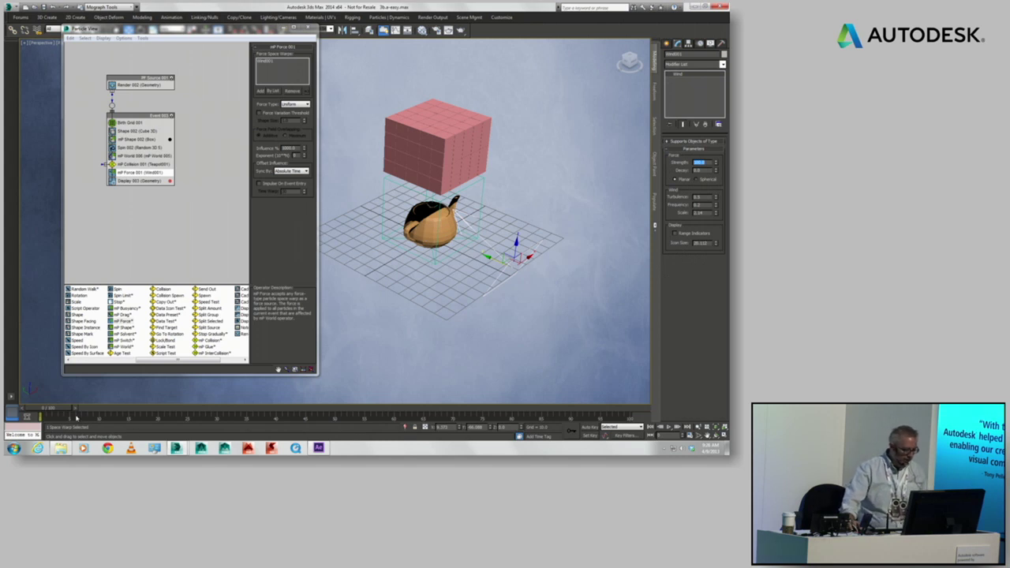
{"action": "left_click_drag", "start_coordinate": [62, 412], "coordinate": [446, 411]}
{"action": "left_click_drag", "start_coordinate": [155, 418], "coordinate": [24, 425]}
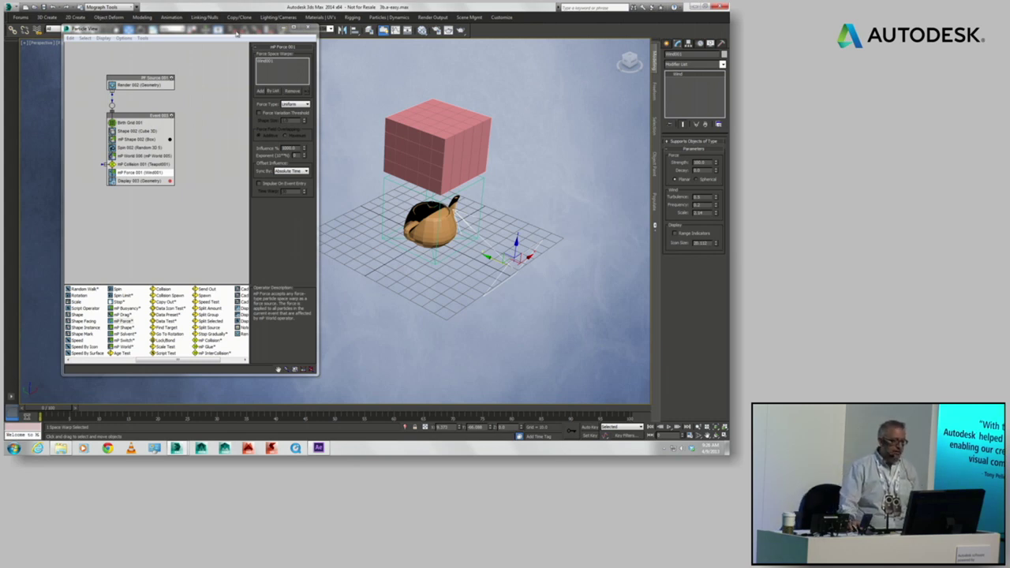
Step: Close Particle View and open 3b_pflow_tools_LV00.max without saving the current scene, adopting the file's gamma and LUT settings
{"action": "left_click_drag", "start_coordinate": [236, 31], "coordinate": [229, 52]}
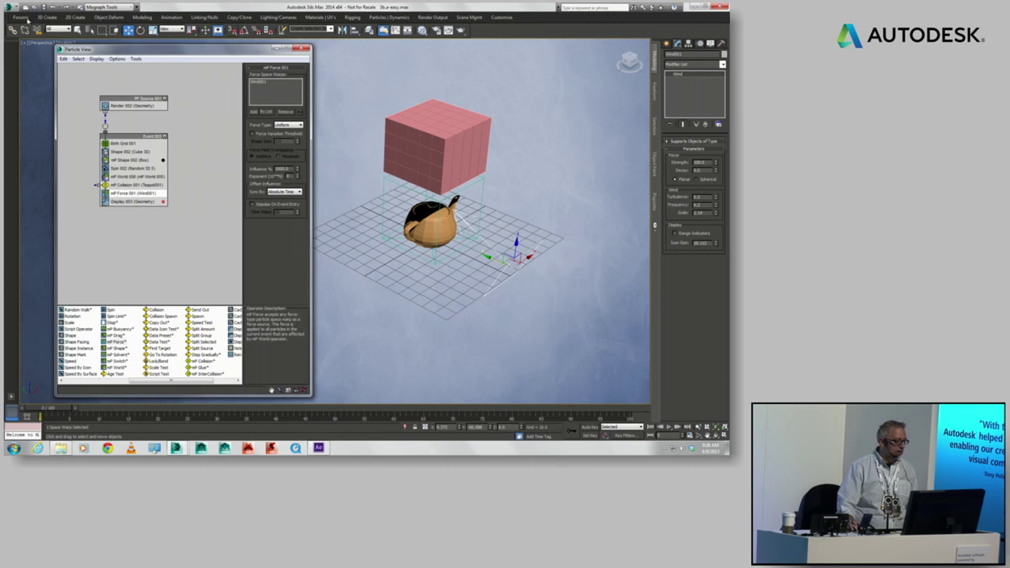
{"action": "left_click", "coordinate": [301, 50]}
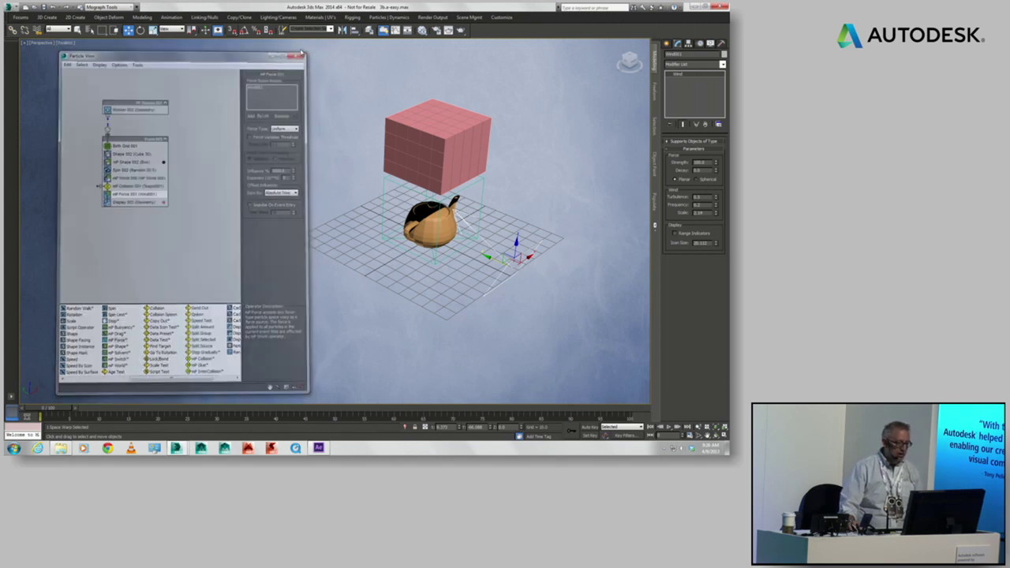
{"action": "left_click", "coordinate": [9, 7]}
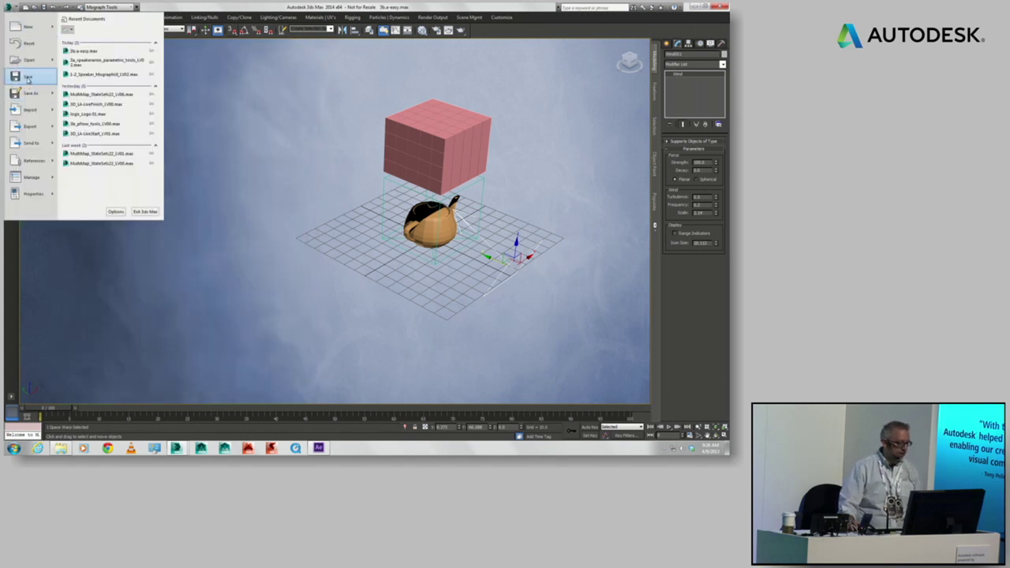
{"action": "left_click", "coordinate": [29, 60]}
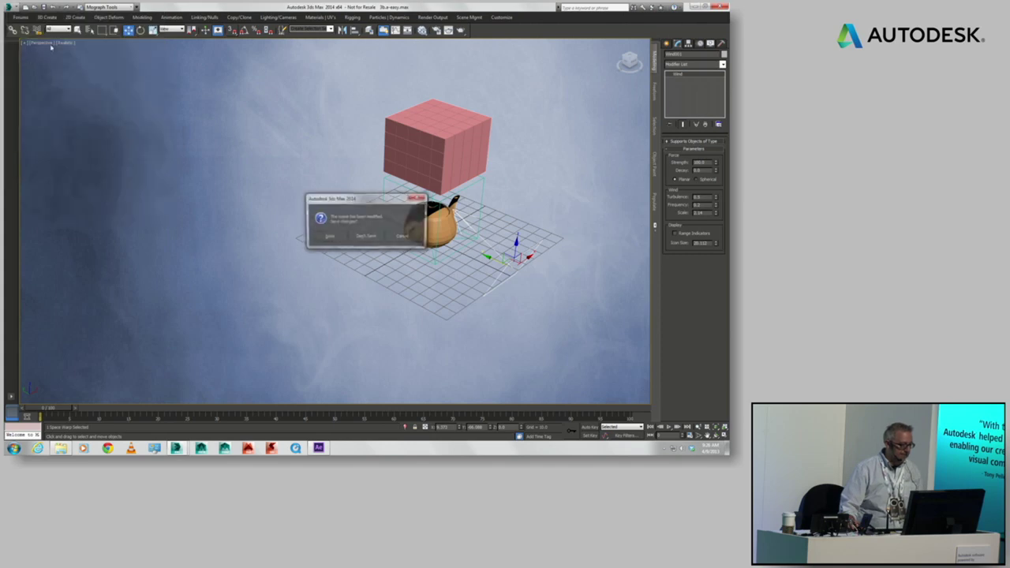
{"action": "left_click", "coordinate": [369, 238]}
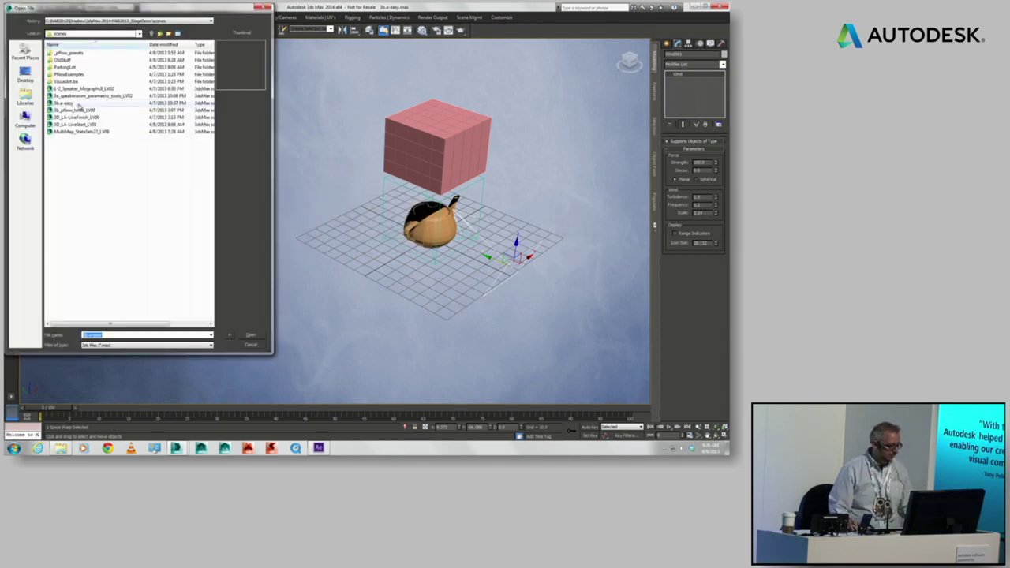
{"action": "double_click", "coordinate": [77, 111]}
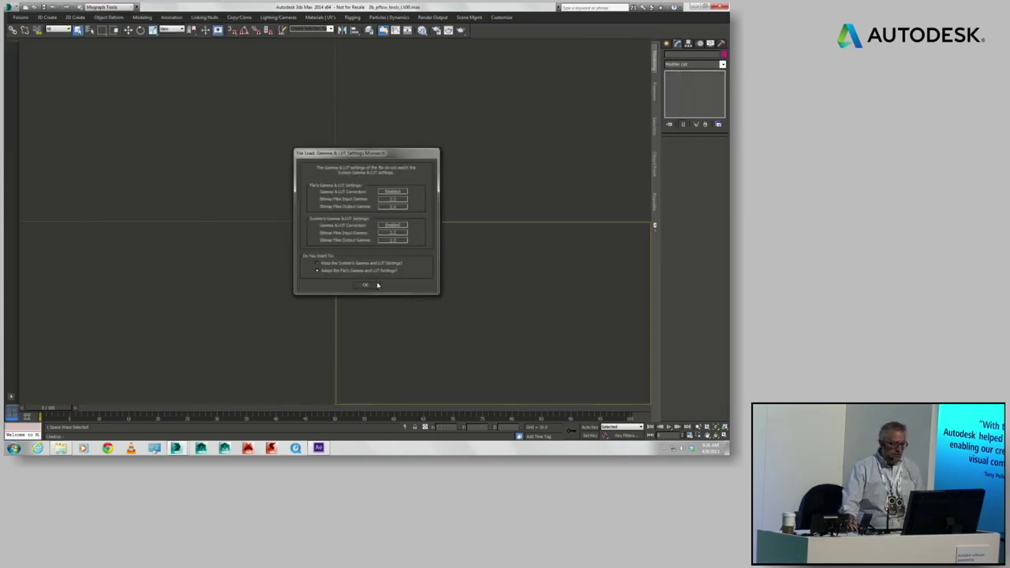
{"action": "left_click", "coordinate": [367, 285]}
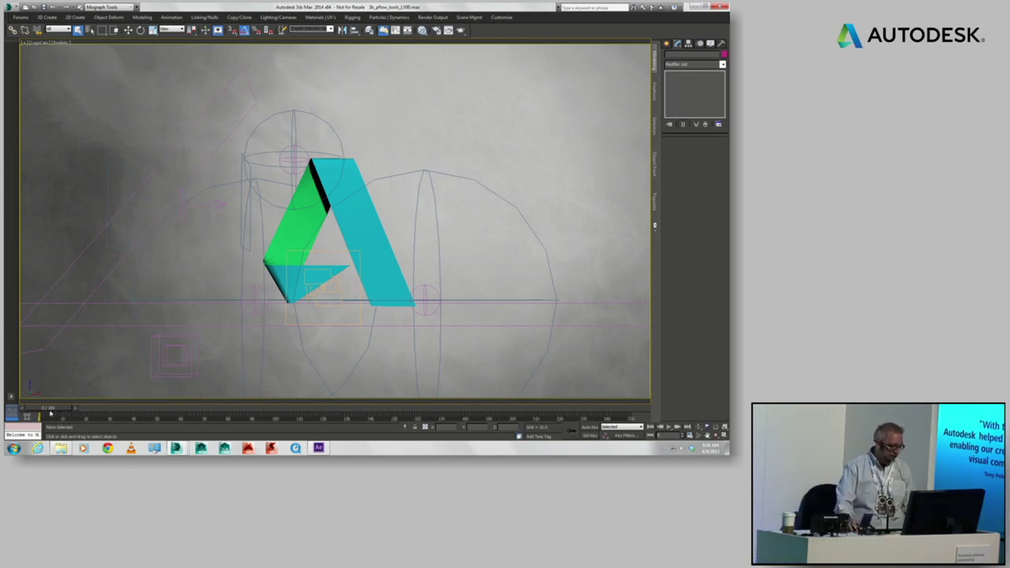
Step: Scrub the logo animation to about frame 112 to watch it break into particles, and select the PF Source emitter
{"action": "left_click_drag", "start_coordinate": [53, 412], "coordinate": [130, 416]}
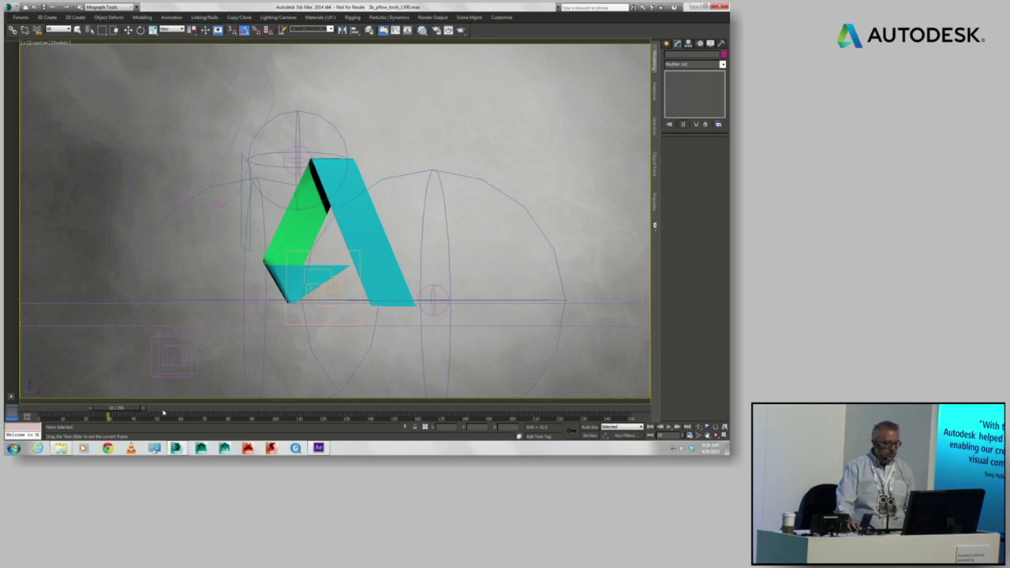
{"action": "left_click_drag", "start_coordinate": [165, 412], "coordinate": [186, 412]}
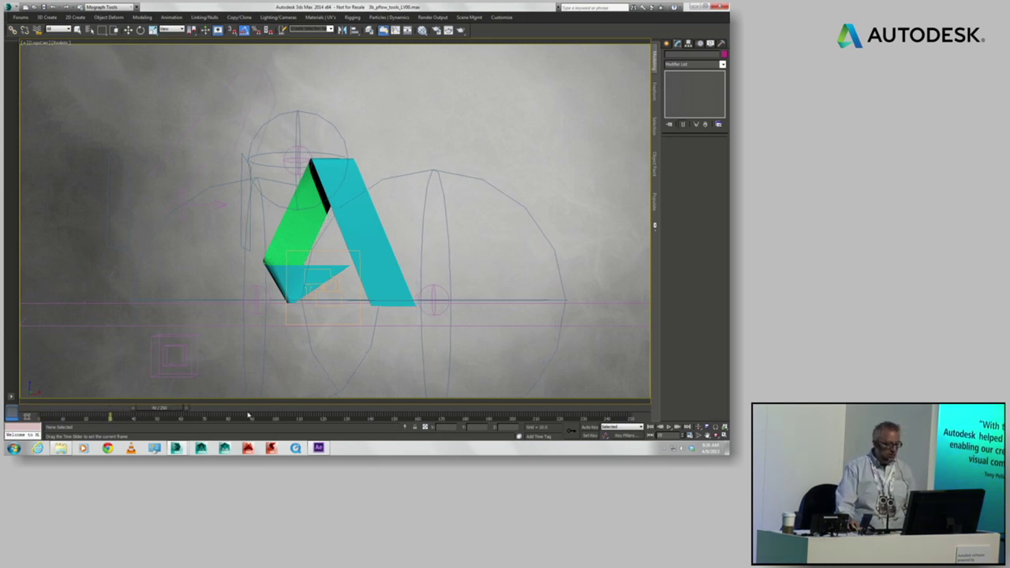
{"action": "left_click_drag", "start_coordinate": [288, 413], "coordinate": [296, 411]}
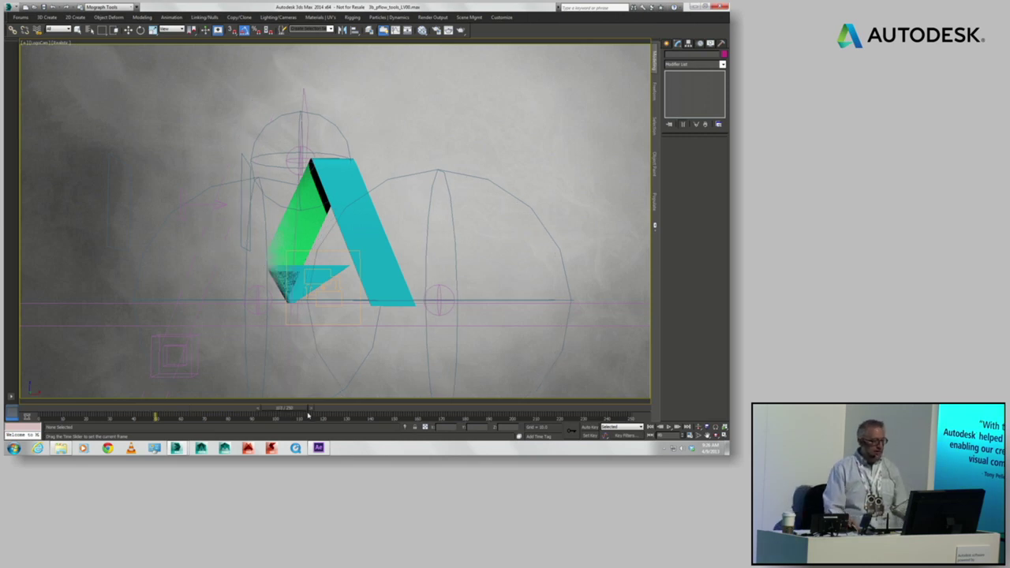
{"action": "left_click_drag", "start_coordinate": [307, 416], "coordinate": [309, 342]}
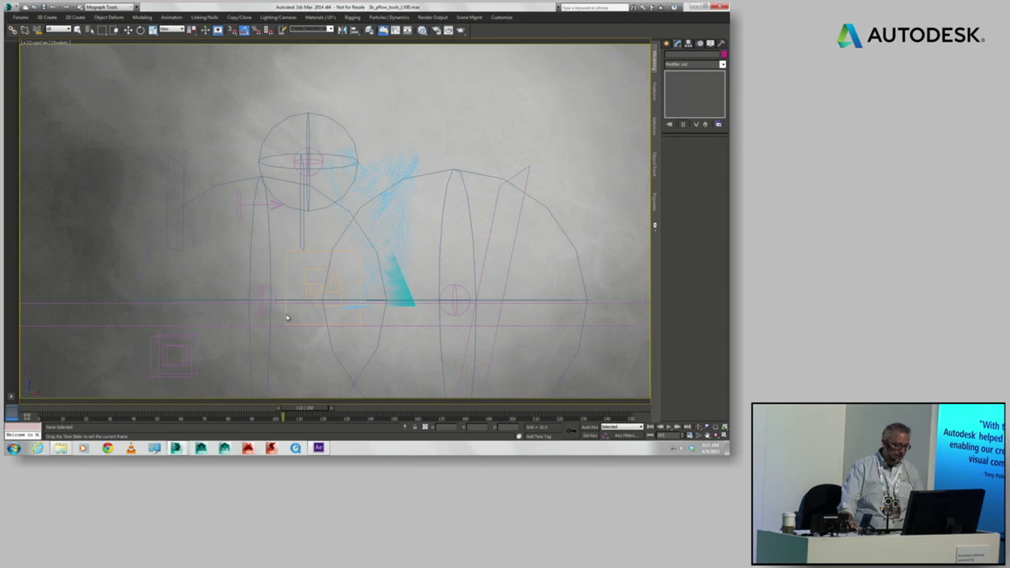
{"action": "left_click", "coordinate": [287, 317]}
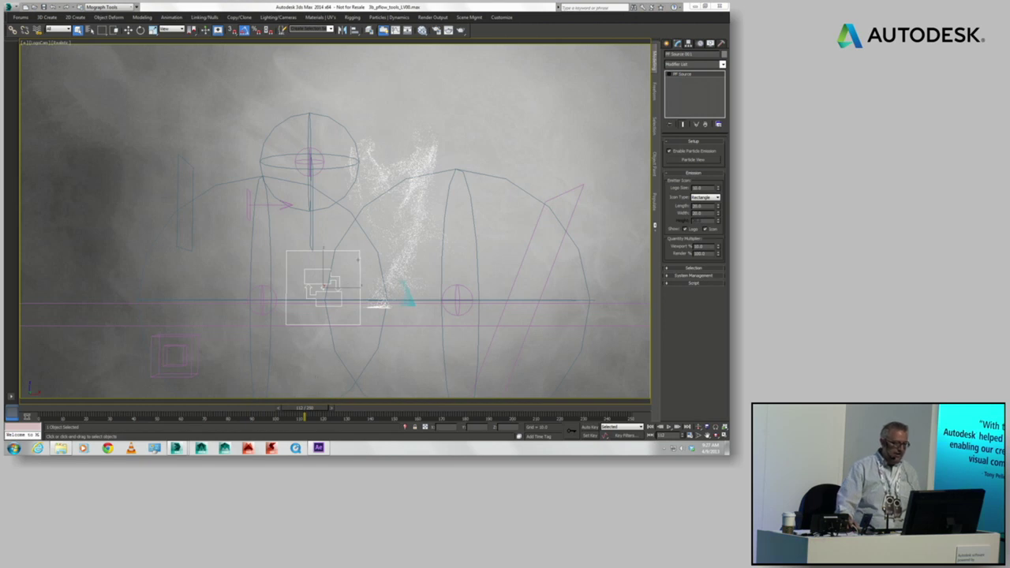
Step: Switch to QuickTime Player to play and scrub the rendered logo particle movie, and close the movie
{"action": "left_click", "coordinate": [295, 448]}
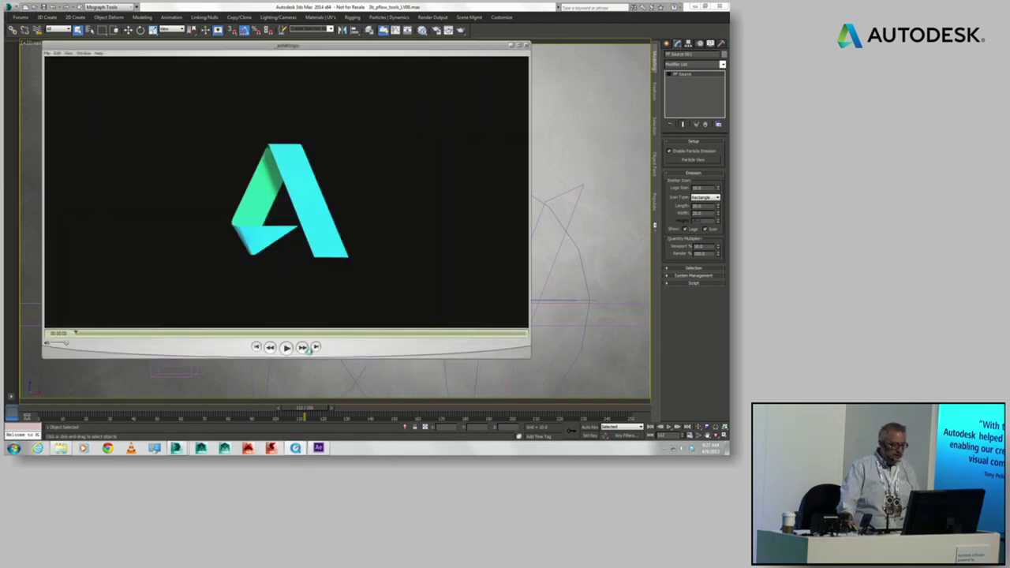
{"action": "left_click", "coordinate": [286, 348]}
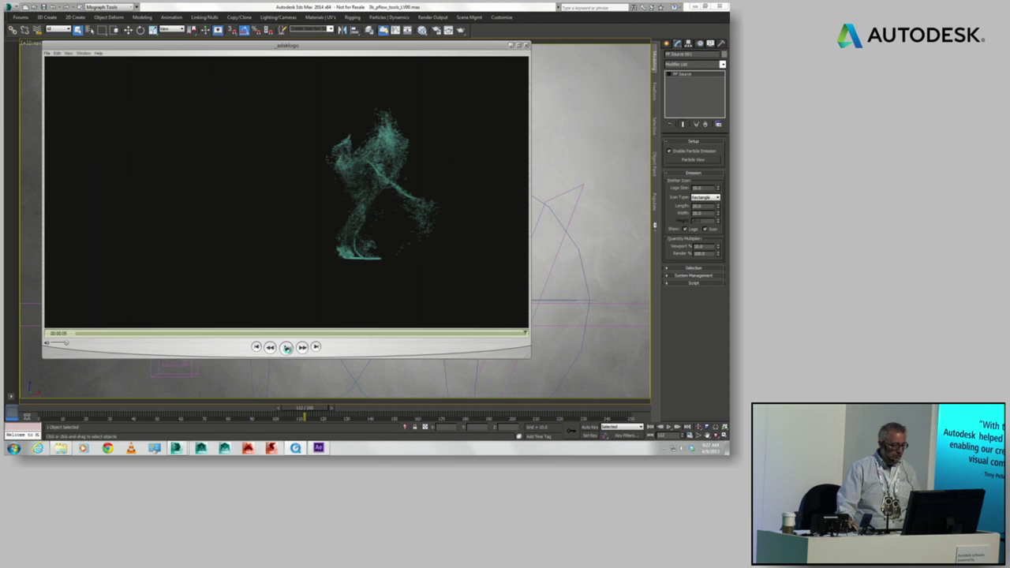
{"action": "left_click_drag", "start_coordinate": [401, 335], "coordinate": [521, 339]}
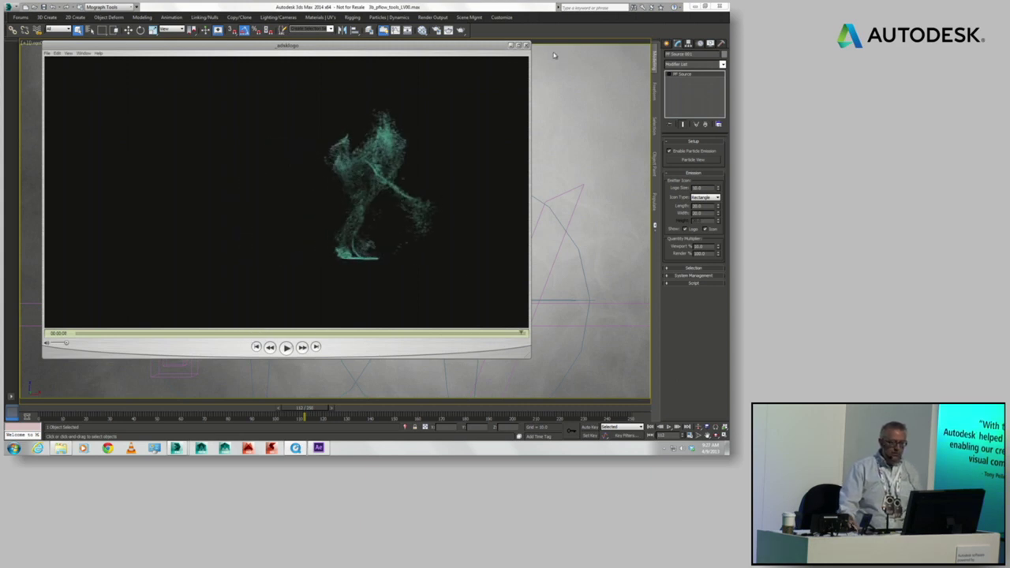
{"action": "left_click", "coordinate": [527, 45]}
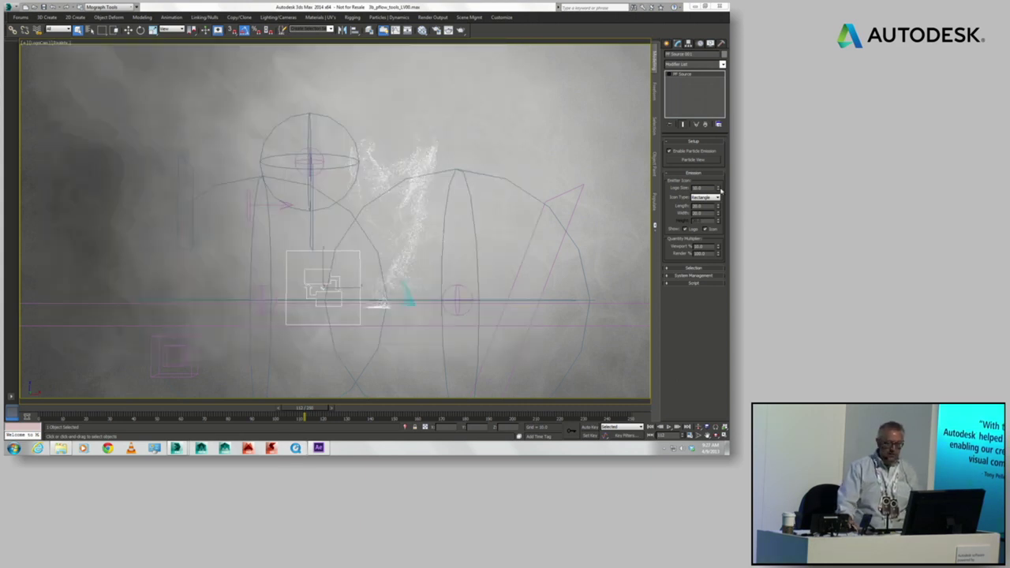
Step: Open Particle View for the selected PF Source and nudge the collision-randomizing event slightly within the flow diagram
{"action": "left_click", "coordinate": [680, 160]}
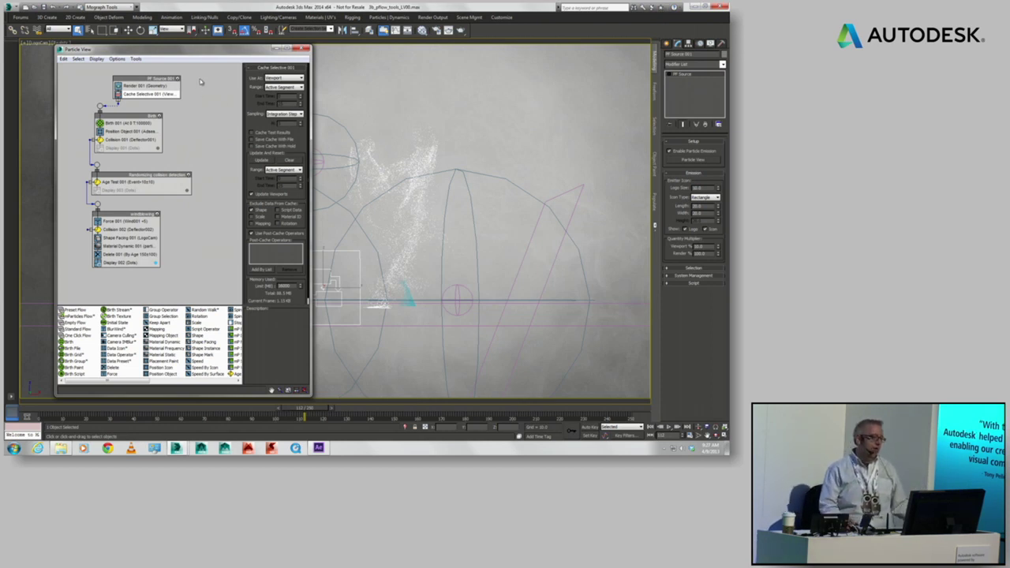
{"action": "left_click_drag", "start_coordinate": [138, 78], "coordinate": [136, 74]}
{"action": "key", "text": "ctrl+z"}
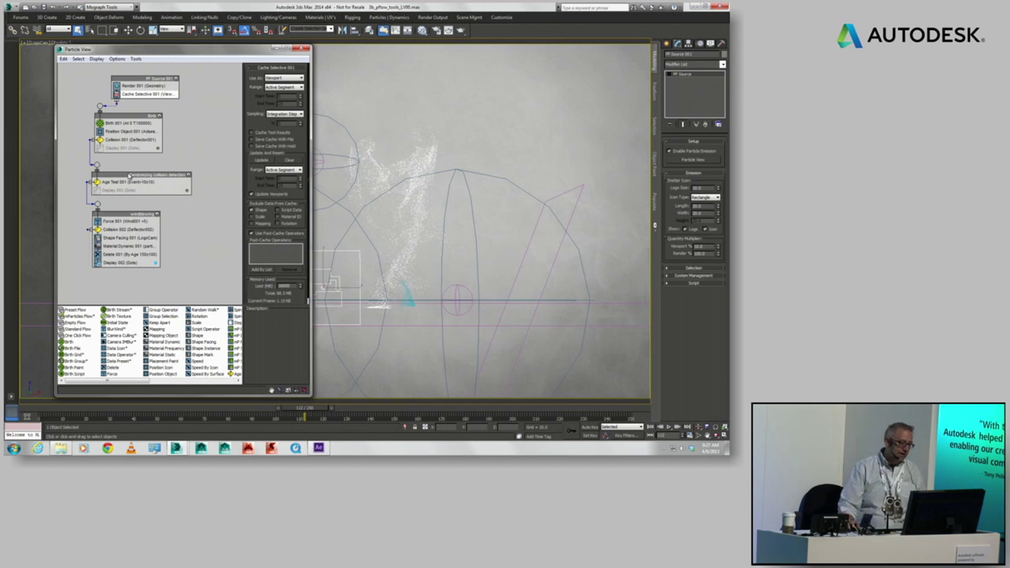
{"action": "left_click_drag", "start_coordinate": [121, 175], "coordinate": [125, 173]}
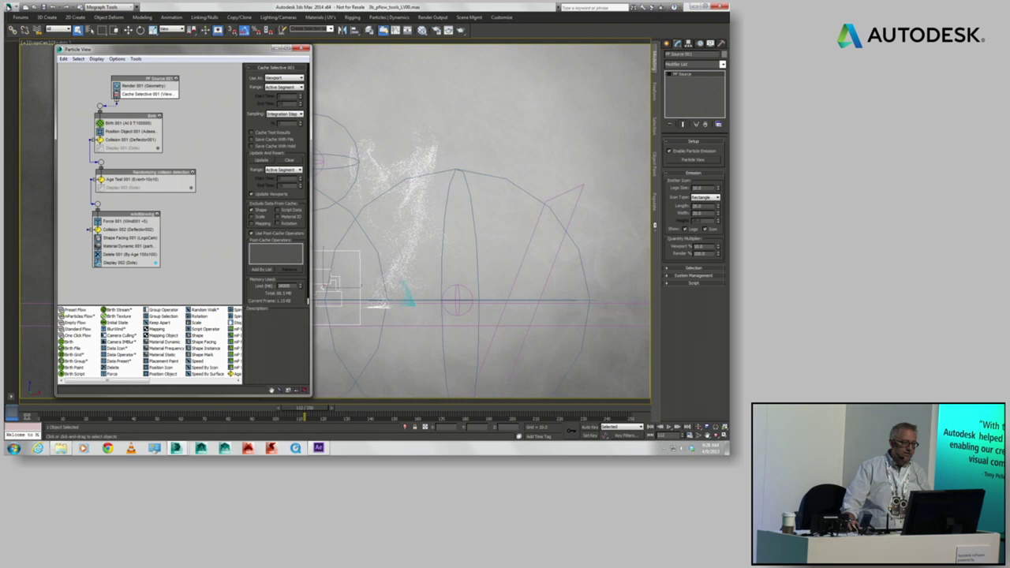
Step: Open logo_Logo 01.max from the Particle Flow Presets NAMED folder inside _pflow_presets, without saving the current scene
{"action": "left_click", "coordinate": [10, 7]}
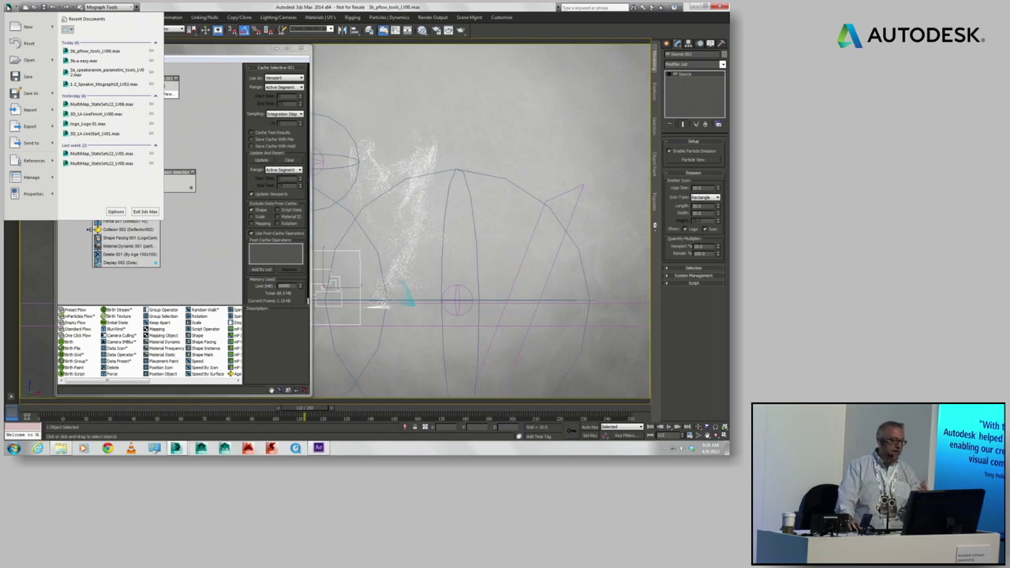
{"action": "left_click", "coordinate": [29, 61]}
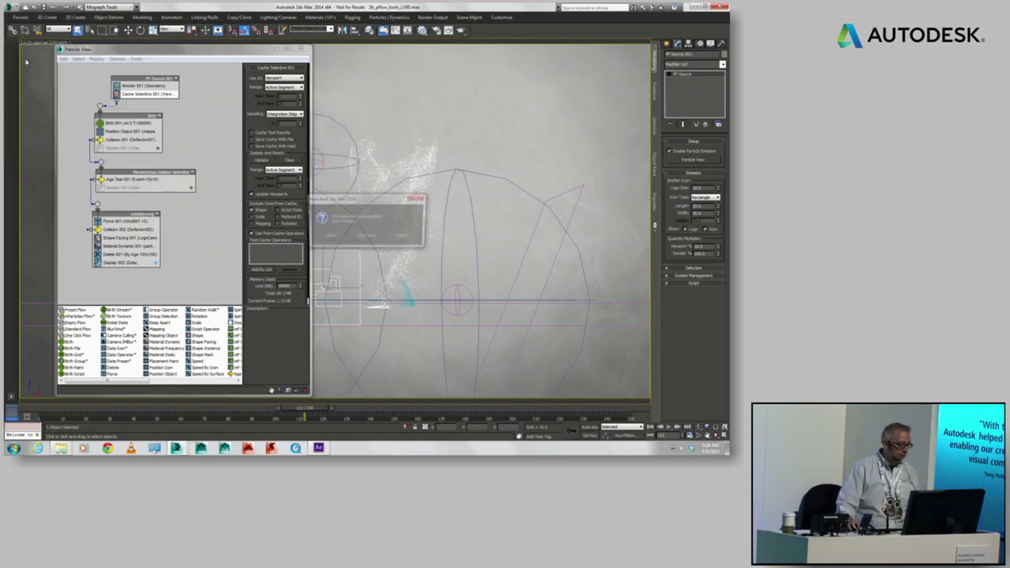
{"action": "left_click", "coordinate": [365, 237]}
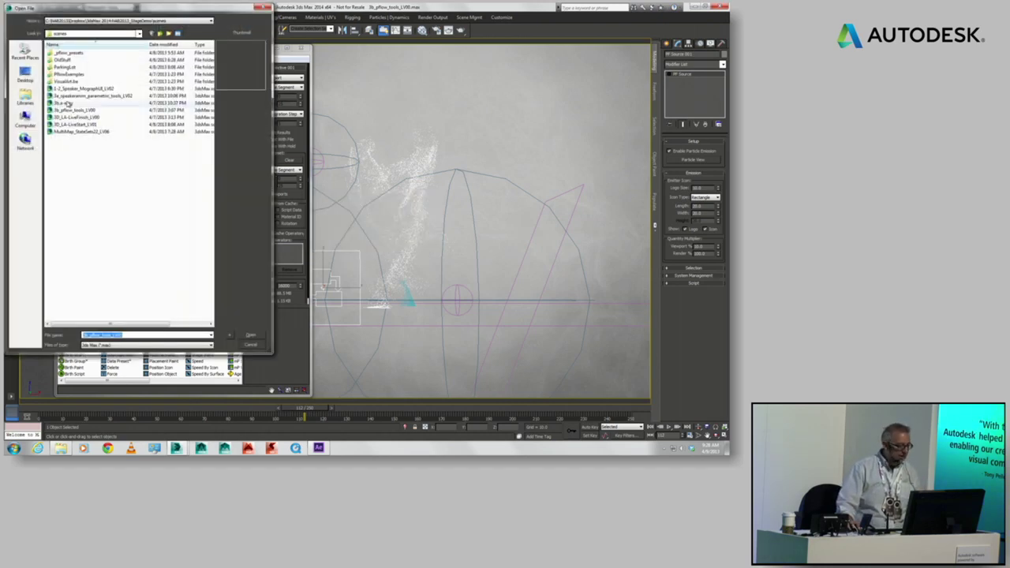
{"action": "double_click", "coordinate": [67, 53]}
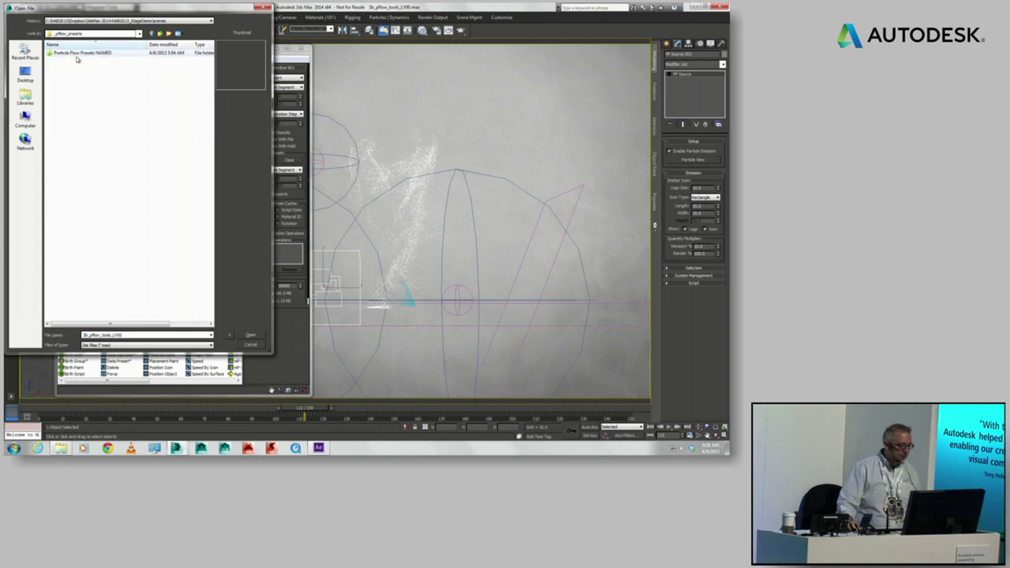
{"action": "double_click", "coordinate": [78, 53]}
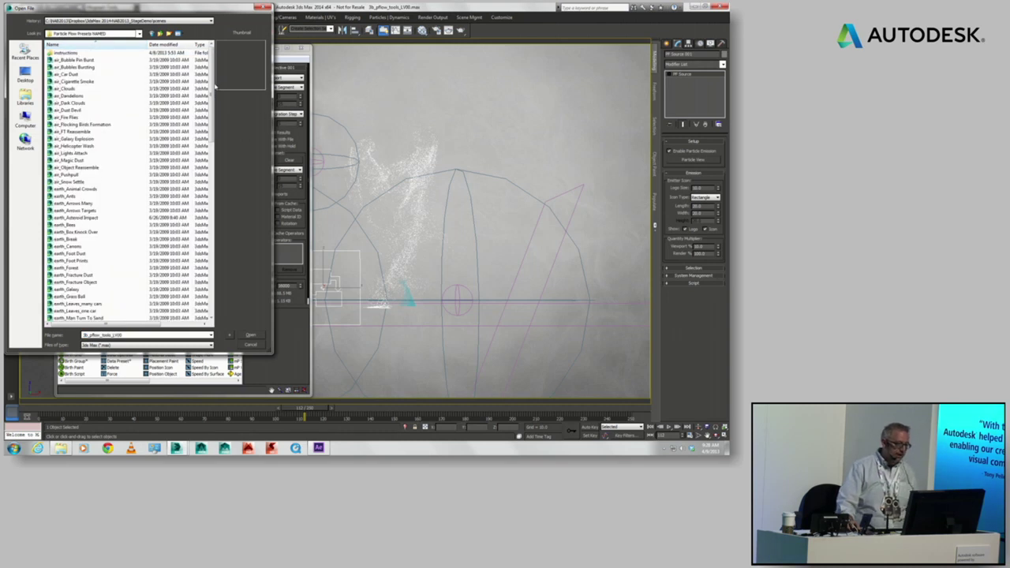
{"action": "left_click_drag", "start_coordinate": [214, 87], "coordinate": [223, 236]}
{"action": "left_click", "coordinate": [57, 196]}
{"action": "double_click", "coordinate": [57, 196]}
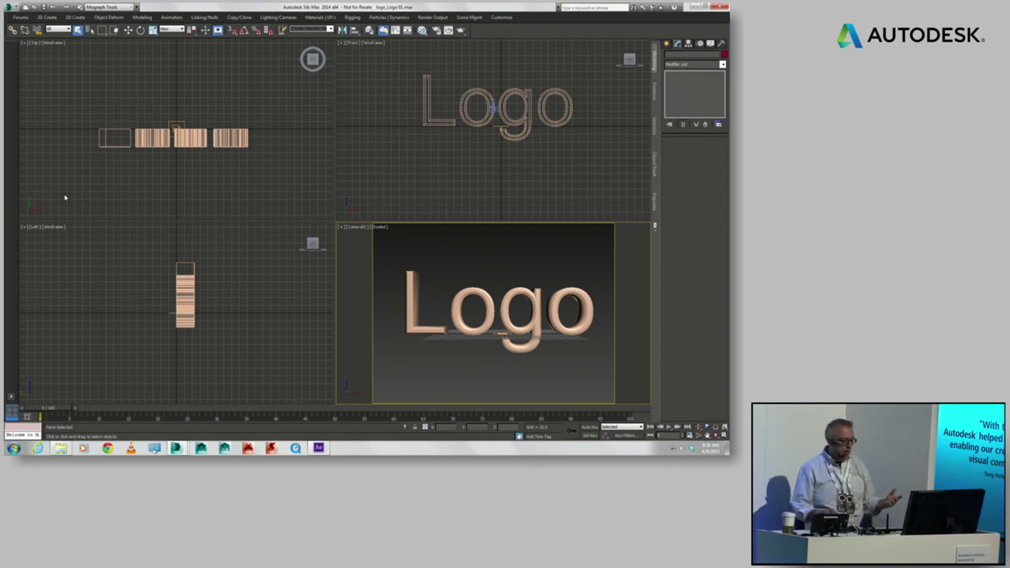
Step: Scrub back and forth through the Logo preset's timeline to preview the particles travelling across the letters
{"action": "left_click_drag", "start_coordinate": [50, 409], "coordinate": [513, 404]}
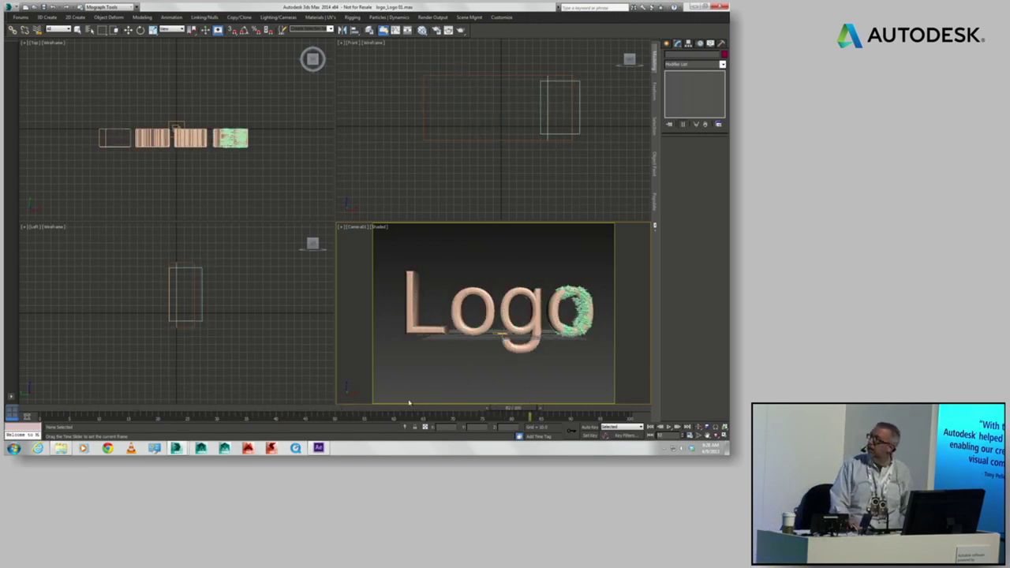
{"action": "left_click_drag", "start_coordinate": [409, 403], "coordinate": [225, 408]}
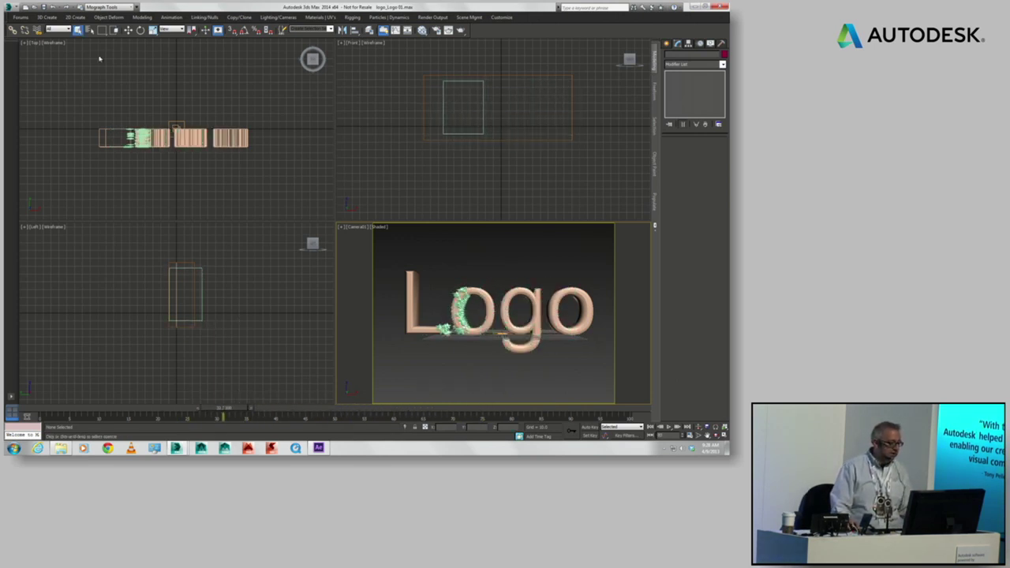
Step: Open the air_Dust Devil preset scene, adopting its gamma and LUT settings and continuing without the missing external file
{"action": "left_click", "coordinate": [13, 7]}
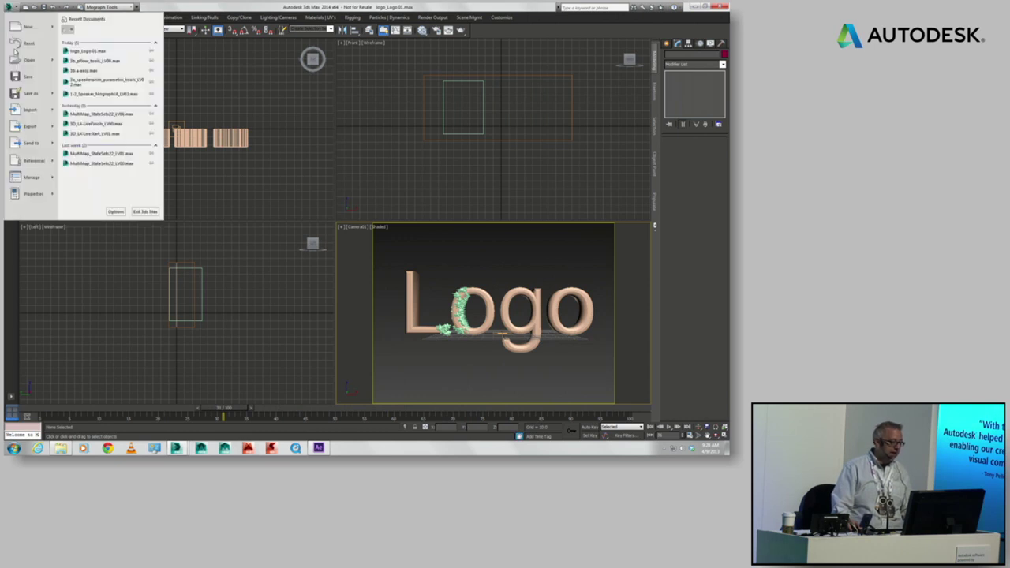
{"action": "left_click", "coordinate": [29, 60]}
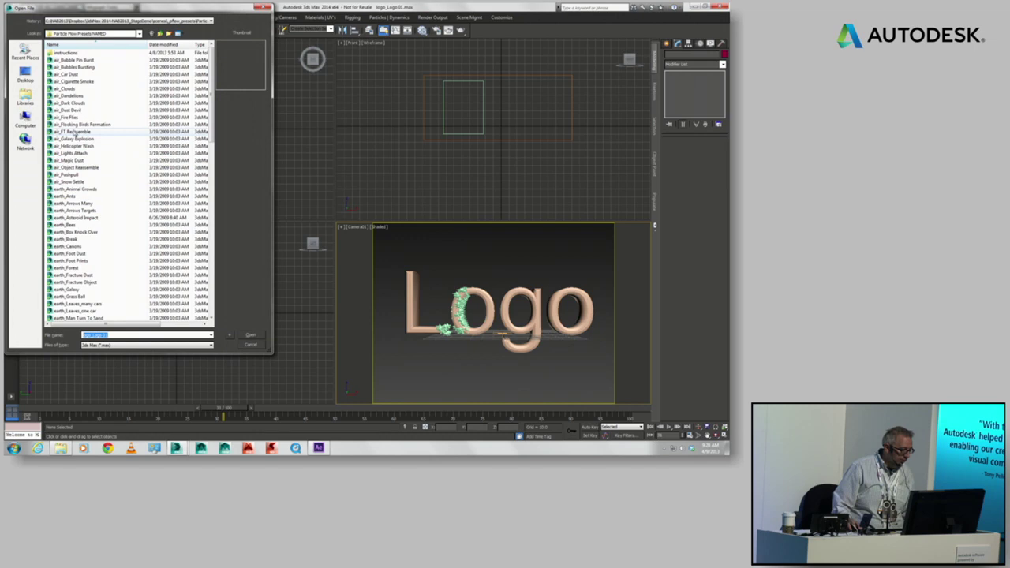
{"action": "left_click", "coordinate": [70, 110]}
{"action": "double_click", "coordinate": [69, 111]}
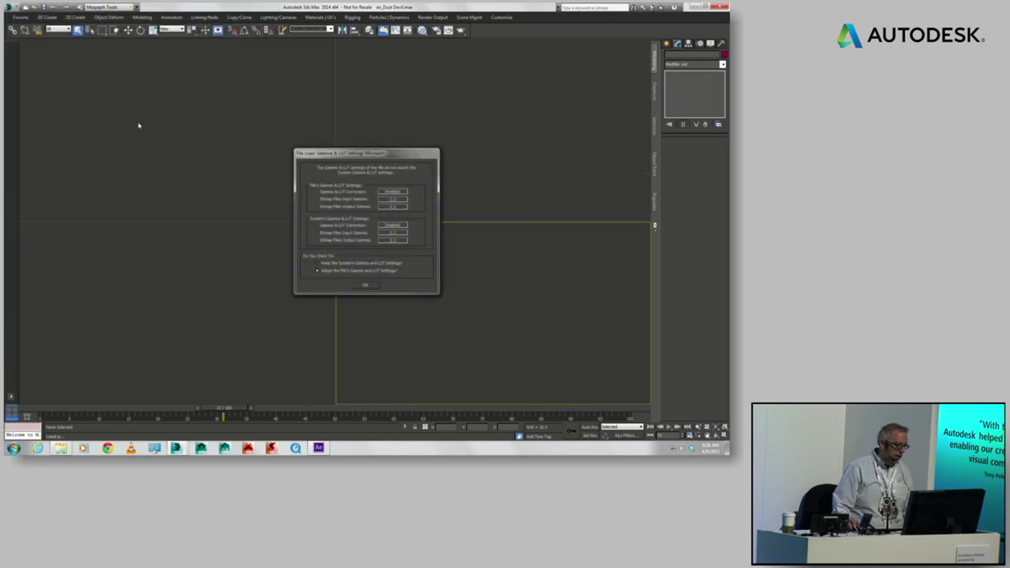
{"action": "left_click", "coordinate": [368, 288]}
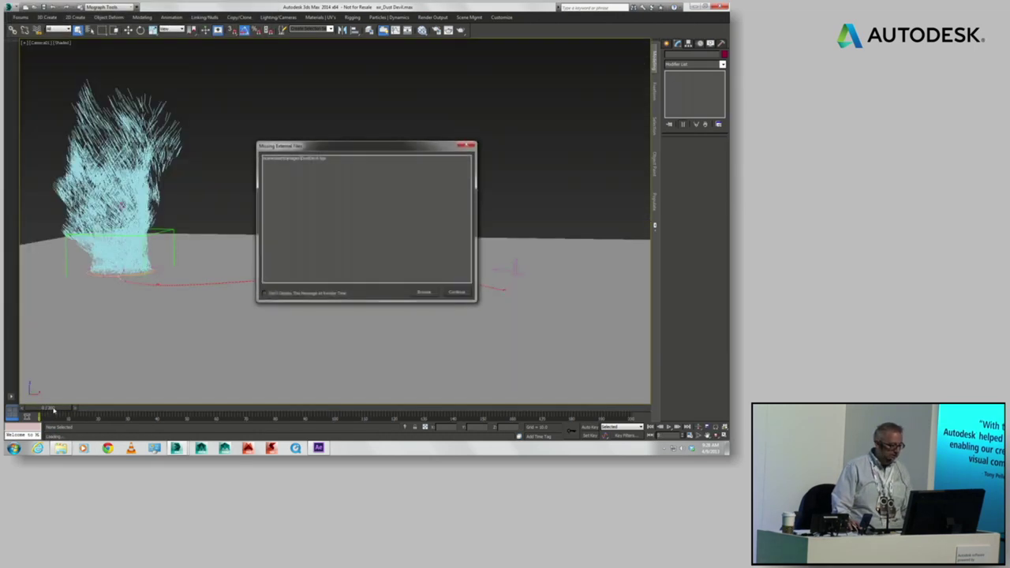
{"action": "left_click", "coordinate": [458, 293]}
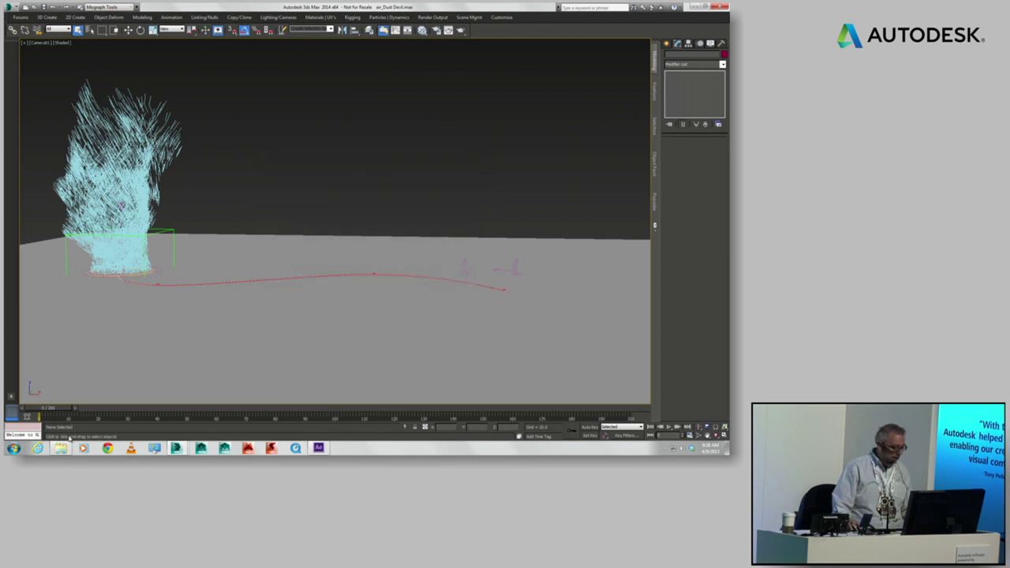
Step: Scrub the Dust Devil timeline forward to about frame 110 to preview the whirlwind moving along its path
{"action": "left_click_drag", "start_coordinate": [49, 409], "coordinate": [314, 419]}
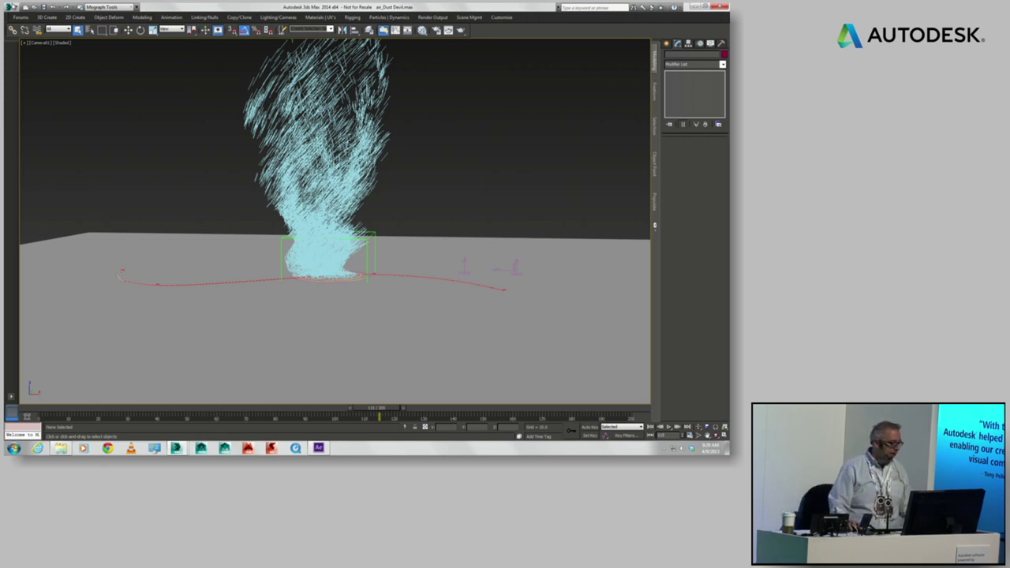
{"action": "left_click", "coordinate": [11, 8]}
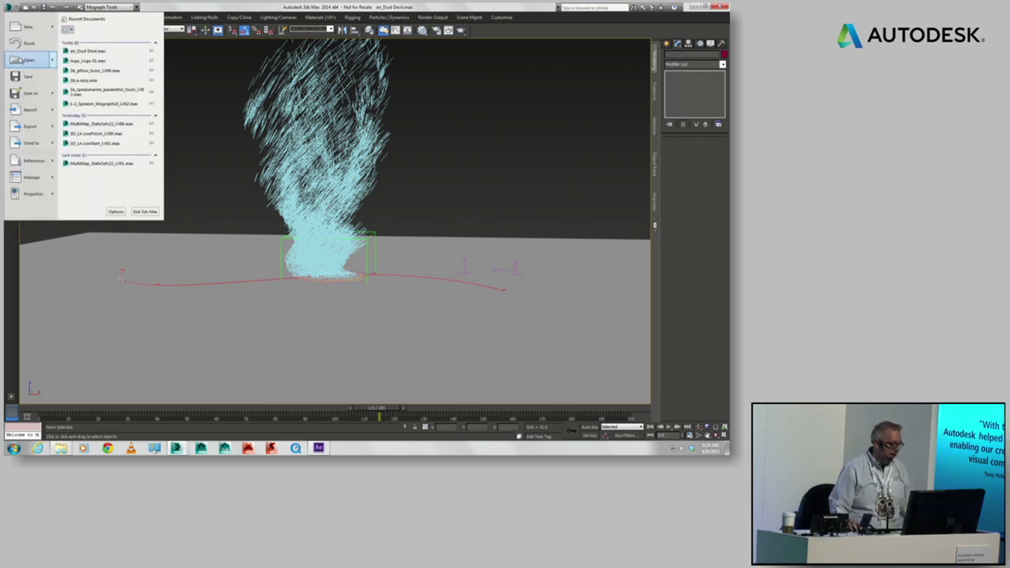
{"action": "left_click", "coordinate": [23, 61]}
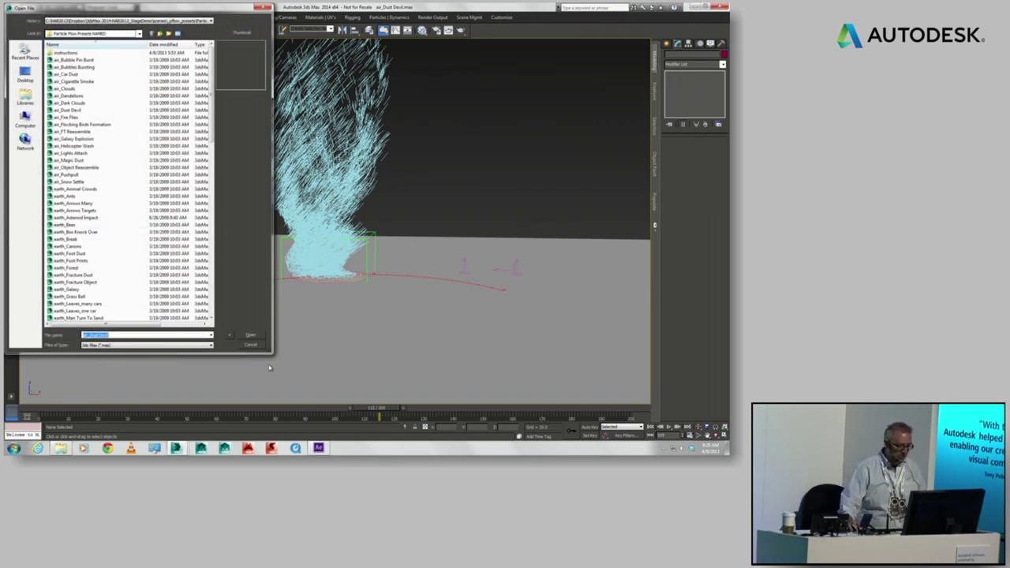
{"action": "left_click", "coordinate": [160, 33]}
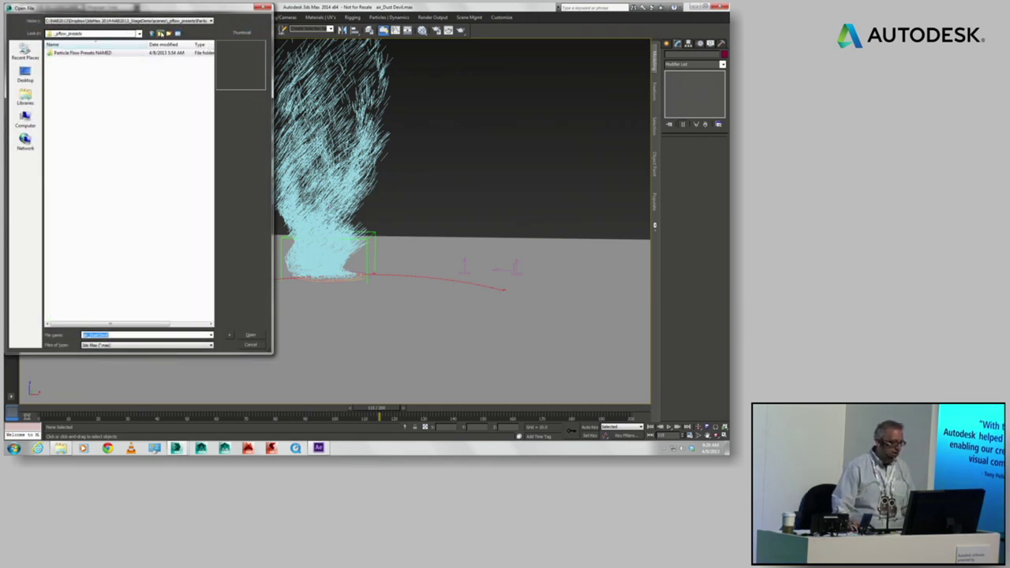
{"action": "left_click", "coordinate": [160, 34]}
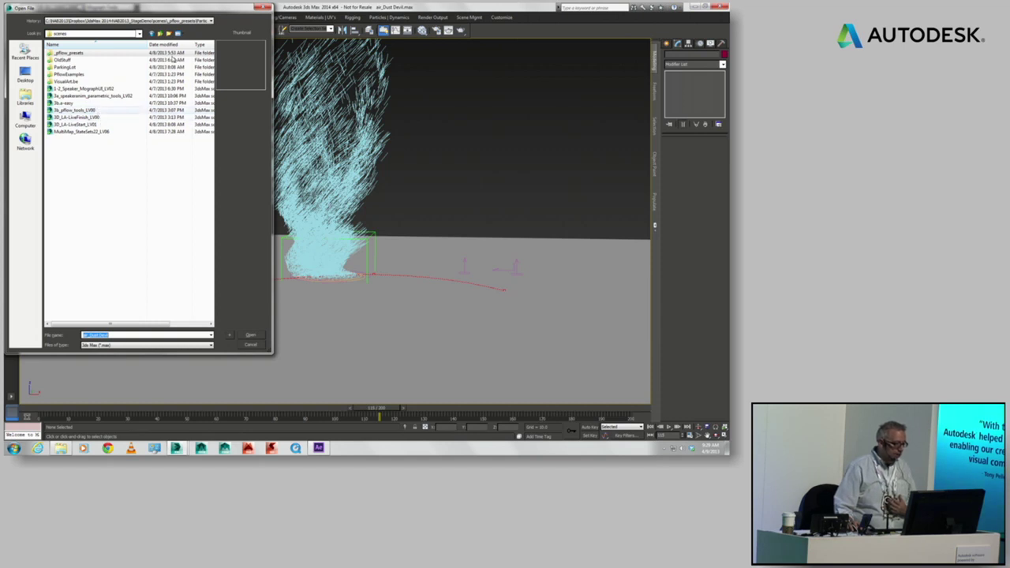
{"action": "left_click", "coordinate": [263, 7]}
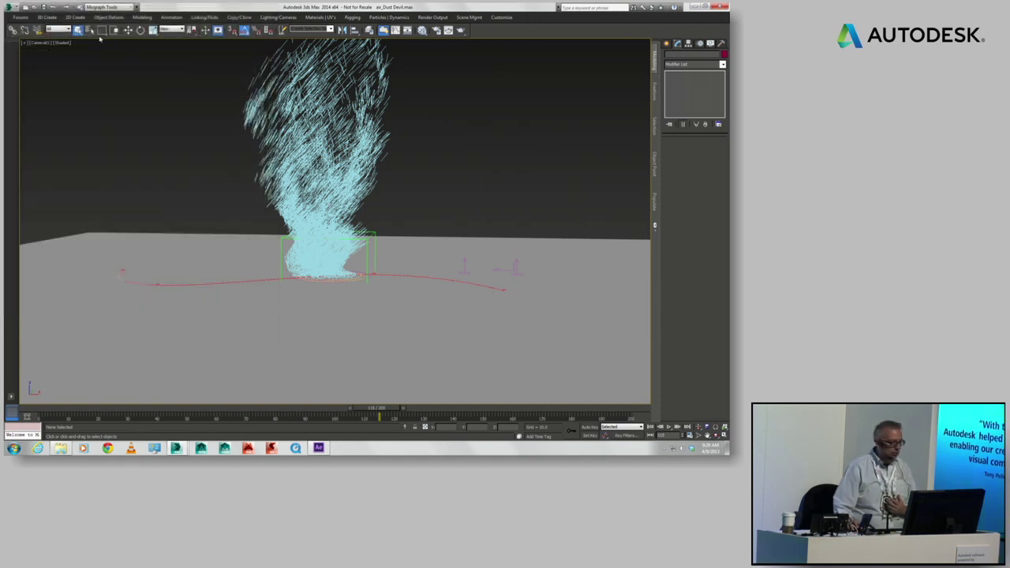
Step: Reset to a new empty scene and accept the reset confirmation
{"action": "left_click", "coordinate": [15, 7]}
{"action": "left_click", "coordinate": [27, 49]}
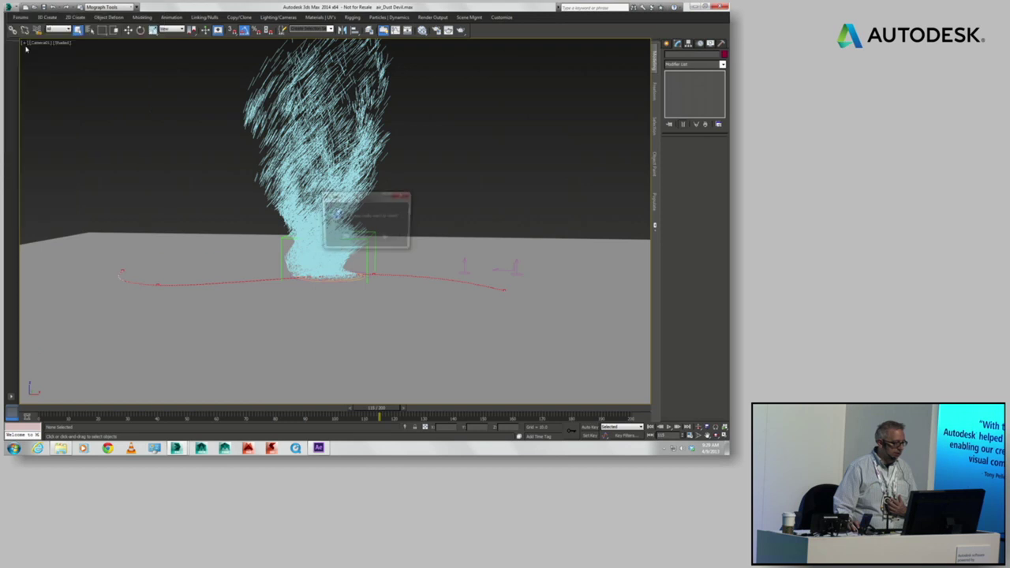
{"action": "left_click", "coordinate": [347, 237]}
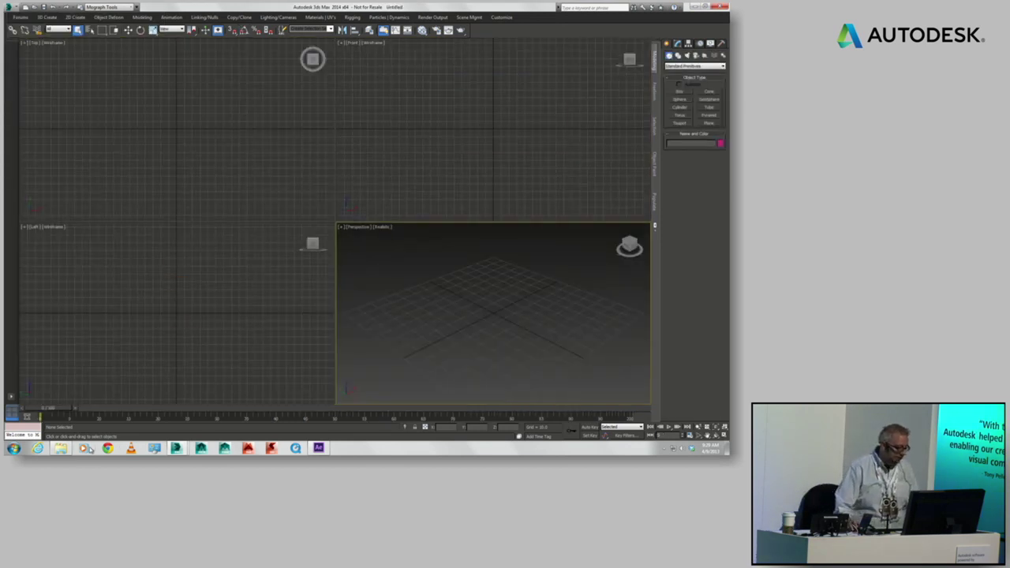
Step: Switch to Windows Explorer and open the _REFERENCE folder inside the 3dsMax 2014-NAB2013_StageDemo project folder
{"action": "left_click", "coordinate": [61, 448]}
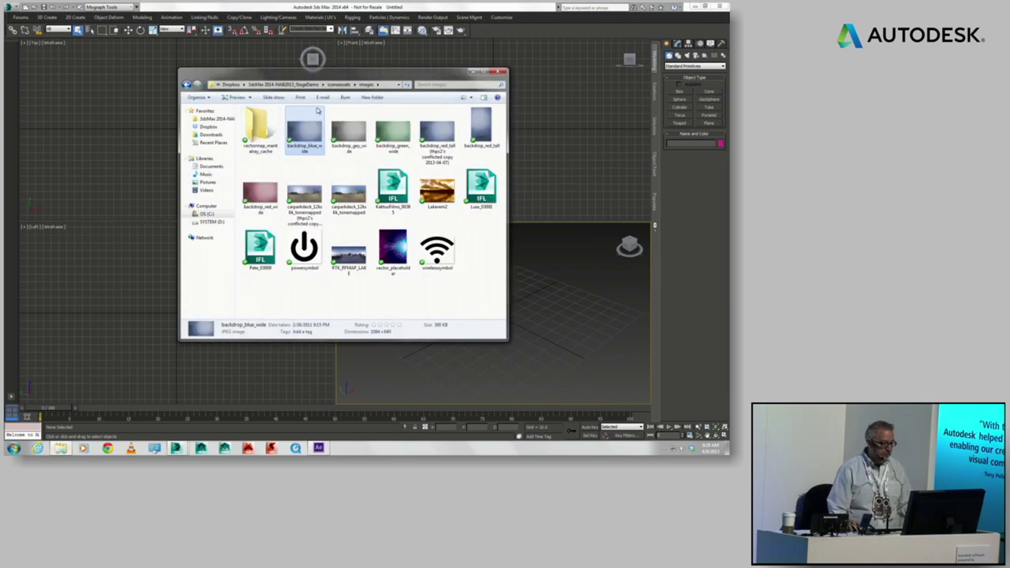
{"action": "left_click_drag", "start_coordinate": [312, 136], "coordinate": [229, 140]}
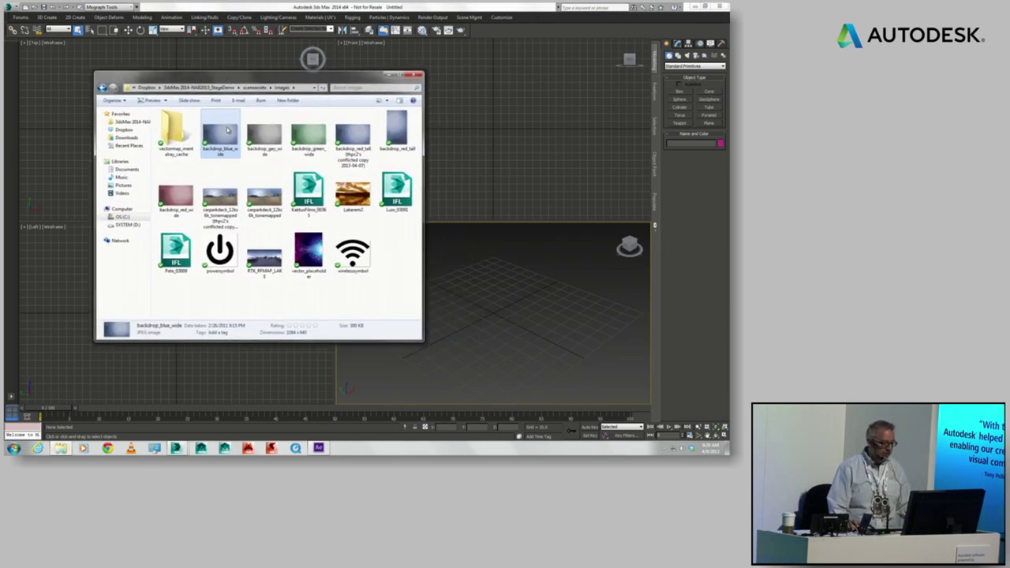
{"action": "left_click", "coordinate": [201, 86]}
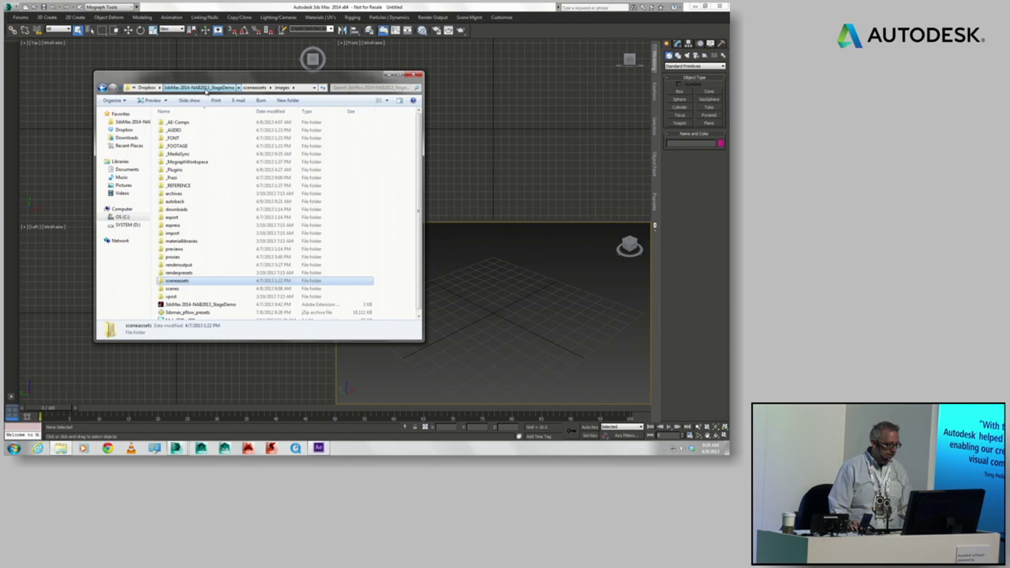
{"action": "double_click", "coordinate": [178, 185]}
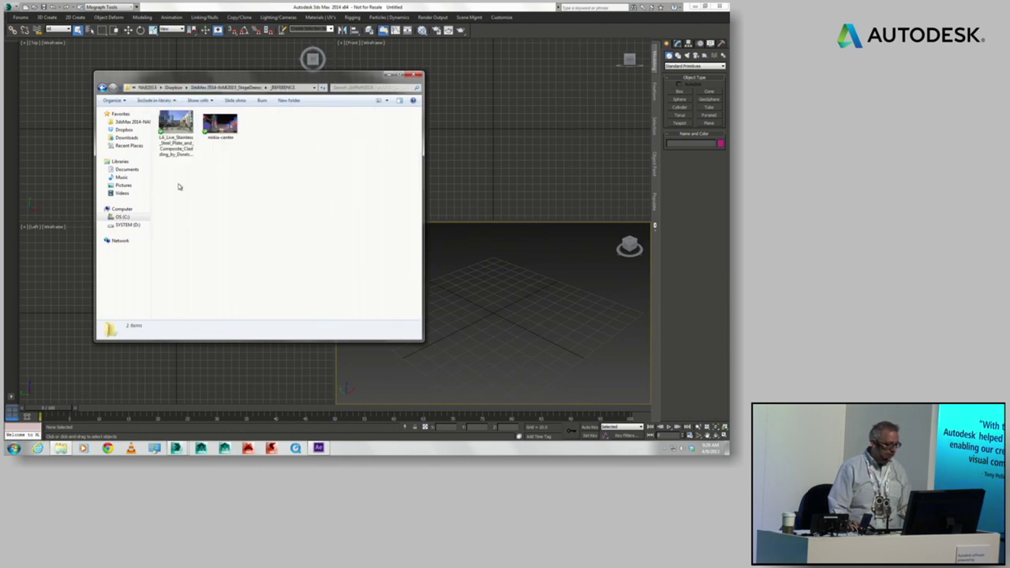
Step: Place the nokia-center image into the Perspective viewport as viewport background and environment map, and maximize that viewport
{"action": "left_click", "coordinate": [230, 130]}
{"action": "left_click_drag", "start_coordinate": [231, 132], "coordinate": [487, 300]}
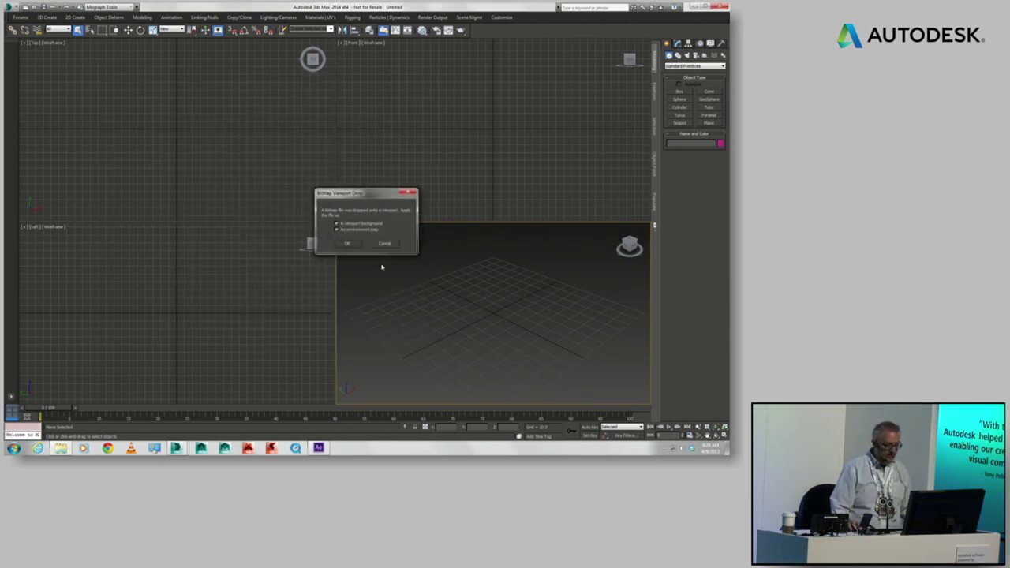
{"action": "left_click", "coordinate": [349, 243]}
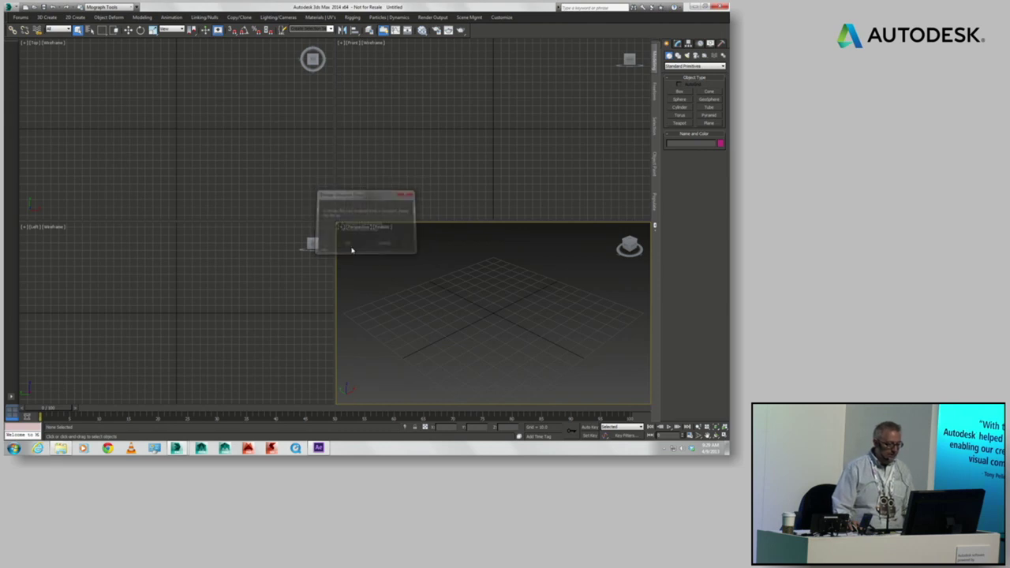
{"action": "key", "text": "alt+w"}
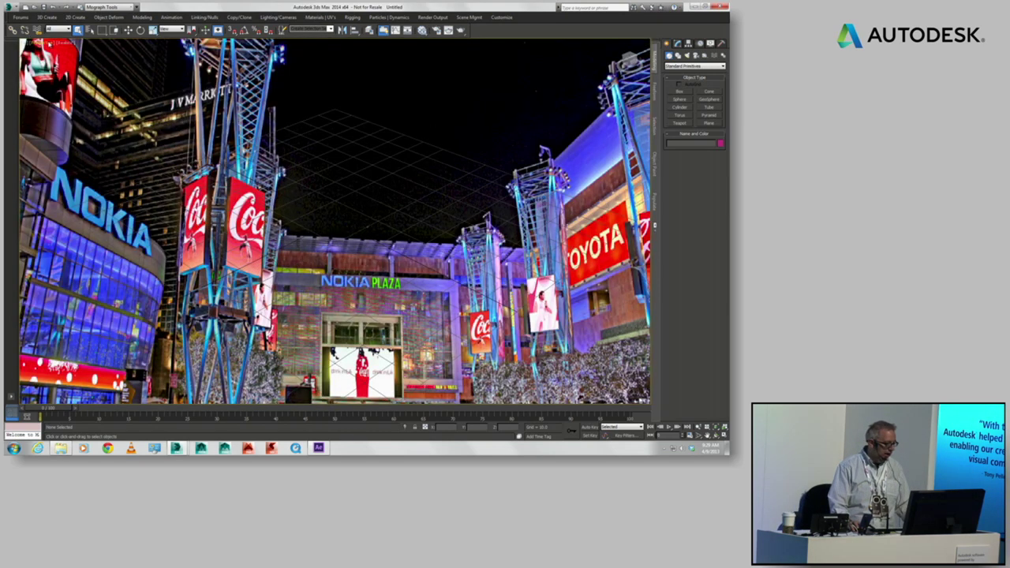
Step: Configure the viewport background so the image file's aspect ratio uses Match Bitmap
{"action": "left_click", "coordinate": [65, 44]}
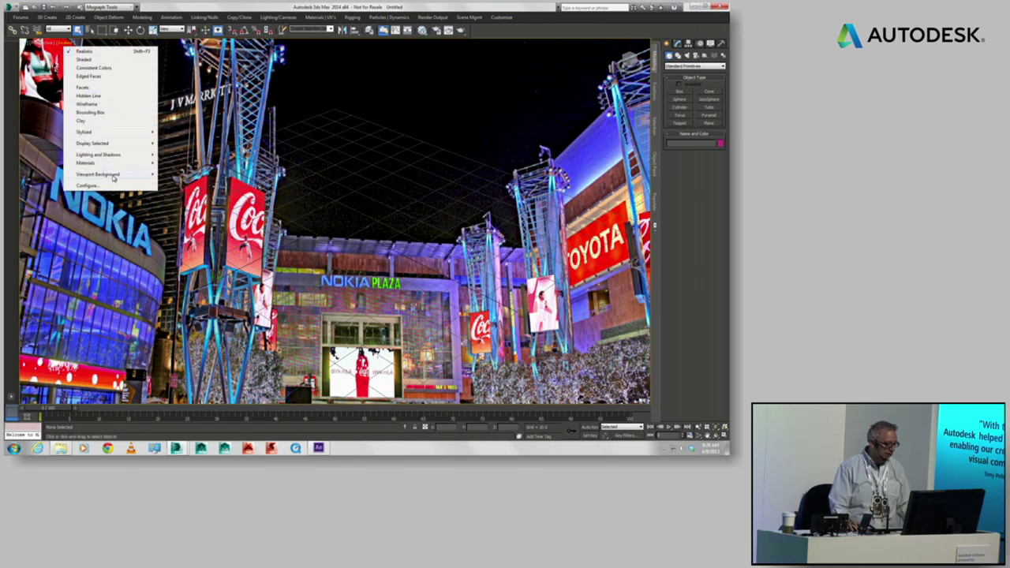
{"action": "mouse_move", "coordinate": [113, 176]}
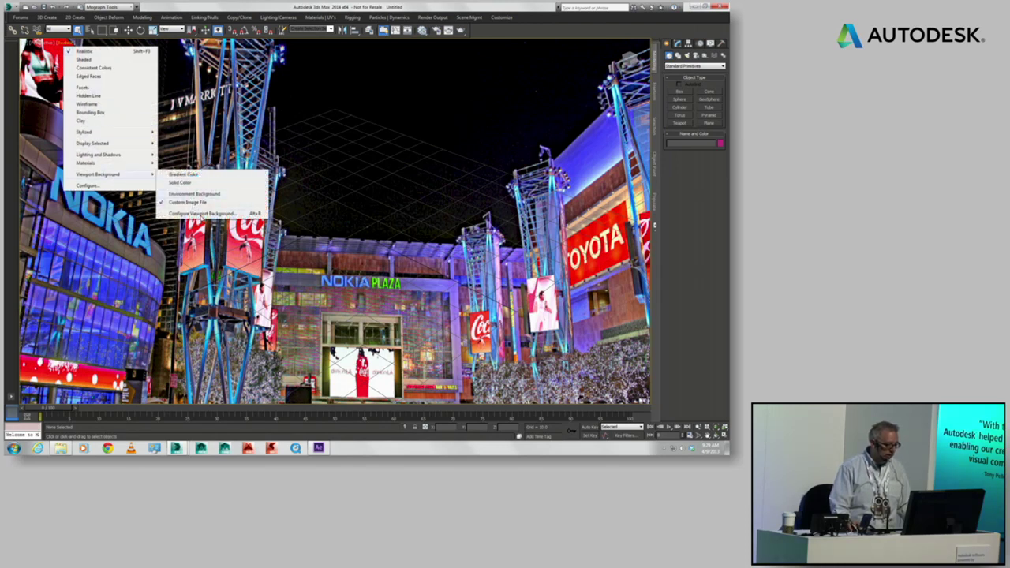
{"action": "left_click", "coordinate": [203, 213]}
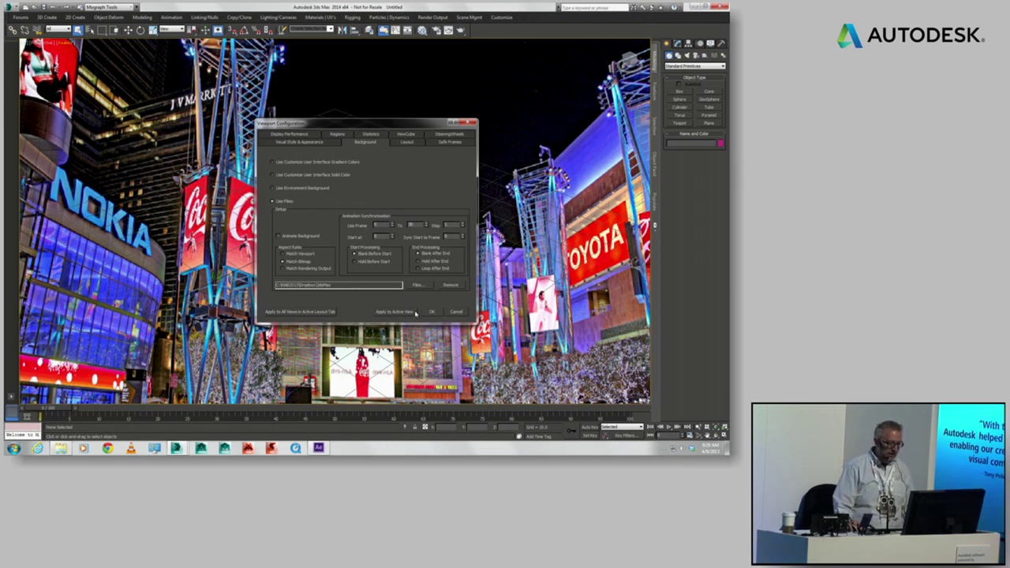
{"action": "left_click", "coordinate": [431, 312]}
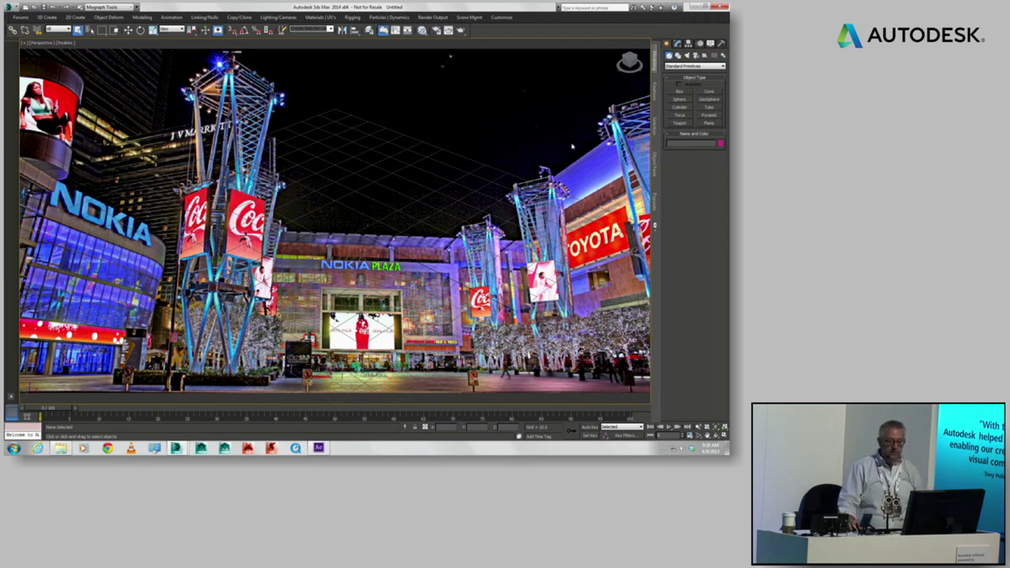
Step: Start the Perspective Match utility, show its vanishing lines in XYZ mode, and nudge the outer end of the line near the Marriott tower
{"action": "left_click", "coordinate": [722, 44]}
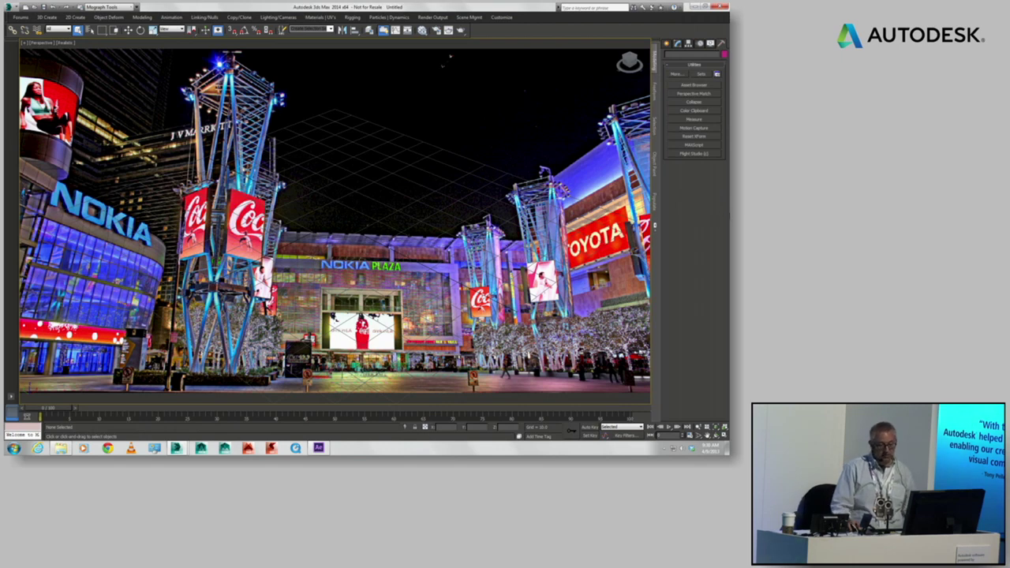
{"action": "left_click", "coordinate": [698, 95]}
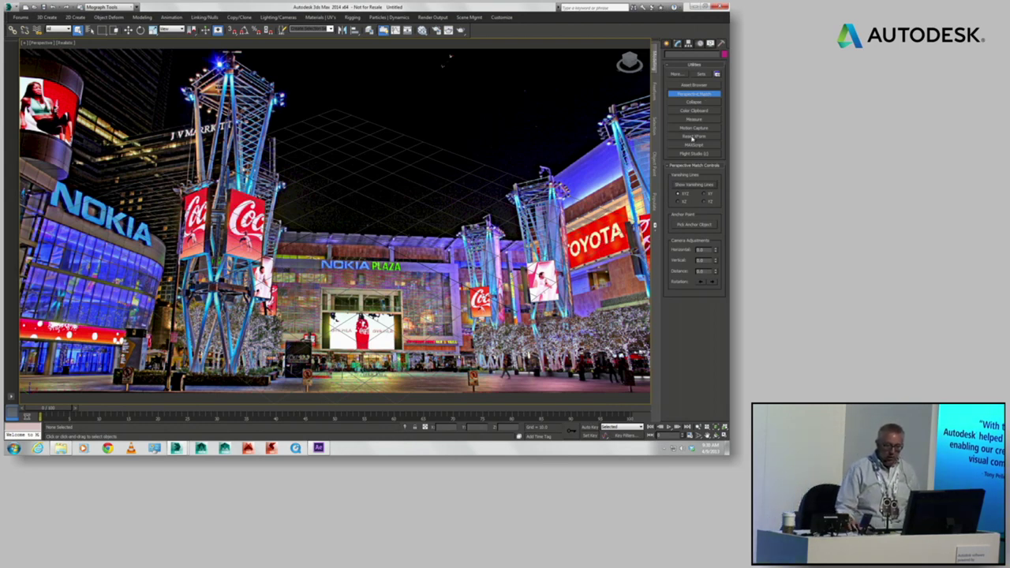
{"action": "left_click", "coordinate": [695, 186]}
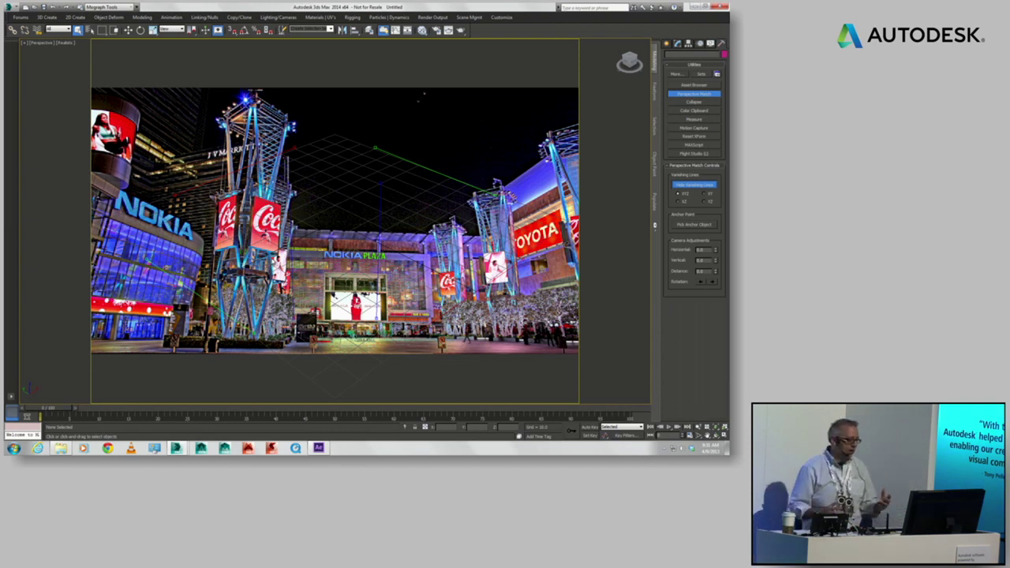
{"action": "left_click", "coordinate": [679, 203]}
{"action": "left_click", "coordinate": [705, 195]}
{"action": "left_click", "coordinate": [684, 196]}
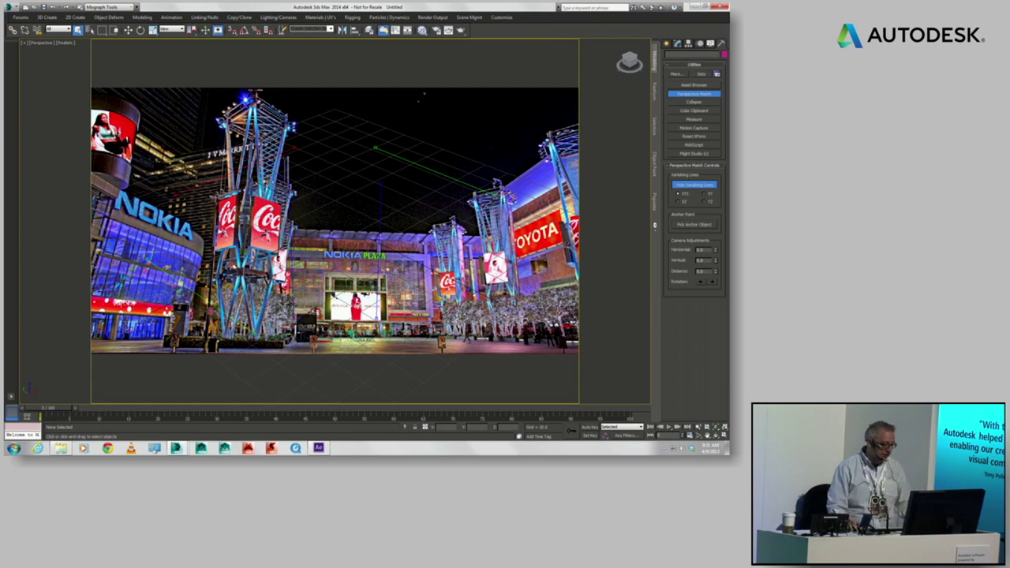
{"action": "mouse_move", "coordinate": [174, 196]}
{"action": "left_mouse_down"}
{"action": "mouse_move", "coordinate": [211, 202]}
{"action": "mouse_move", "coordinate": [198, 176]}
{"action": "mouse_move", "coordinate": [163, 206]}
{"action": "left_mouse_up"}
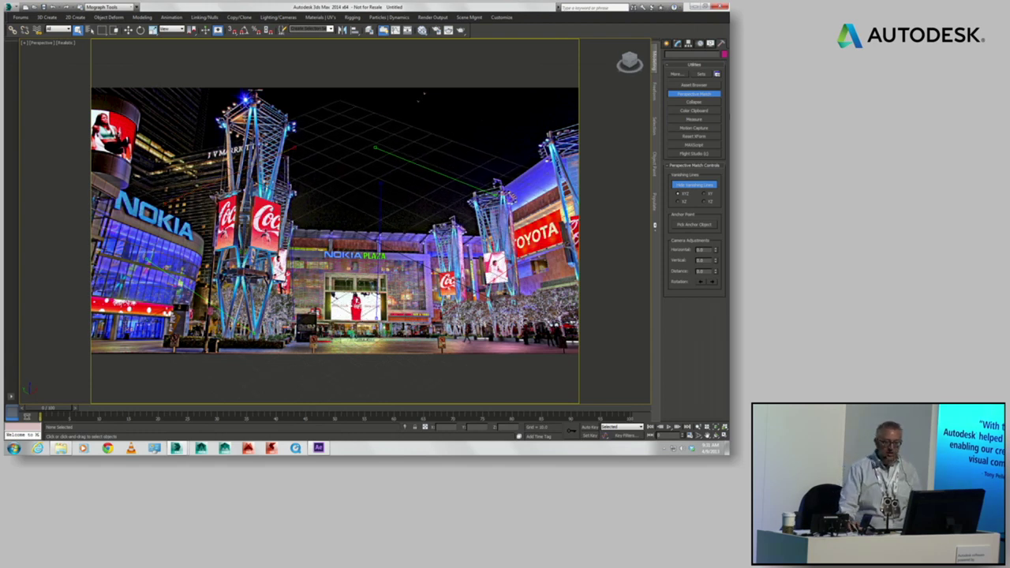
Step: Create a small standard-primitive teapot on the grid above the Nokia Plaza facade
{"action": "left_click", "coordinate": [666, 43]}
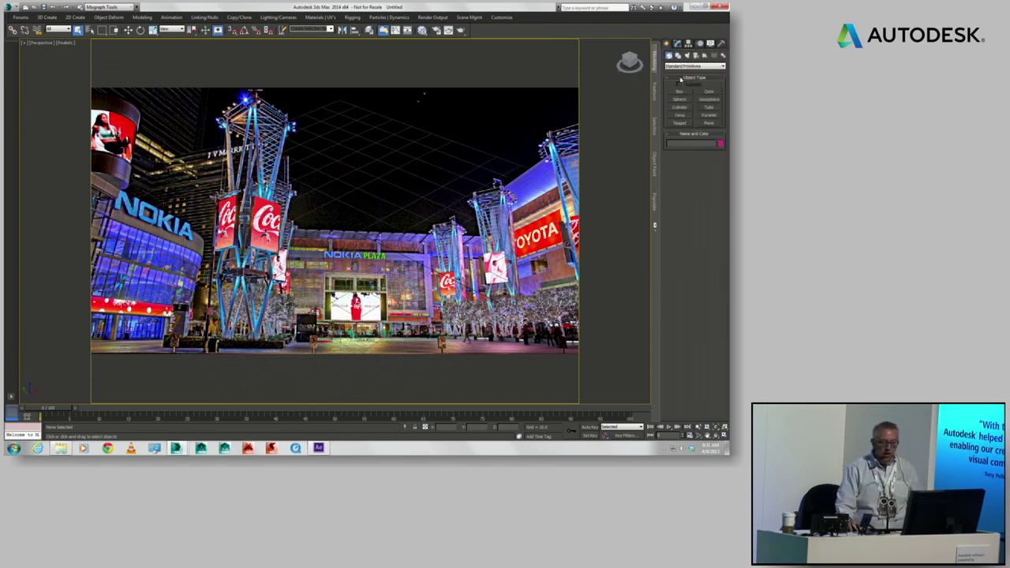
{"action": "left_click", "coordinate": [680, 123]}
{"action": "left_click_drag", "start_coordinate": [365, 221], "coordinate": [392, 220]}
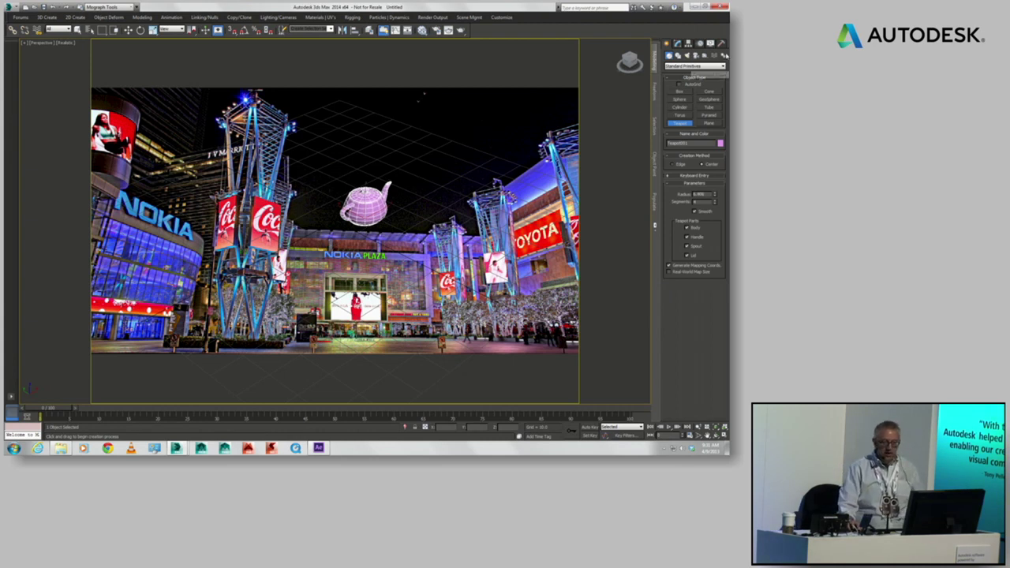
Step: Show the Perspective Match vanishing lines again and reposition both ends of the line near the Marriott tower
{"action": "left_click", "coordinate": [721, 43]}
{"action": "left_click", "coordinate": [694, 94]}
{"action": "left_click", "coordinate": [693, 183]}
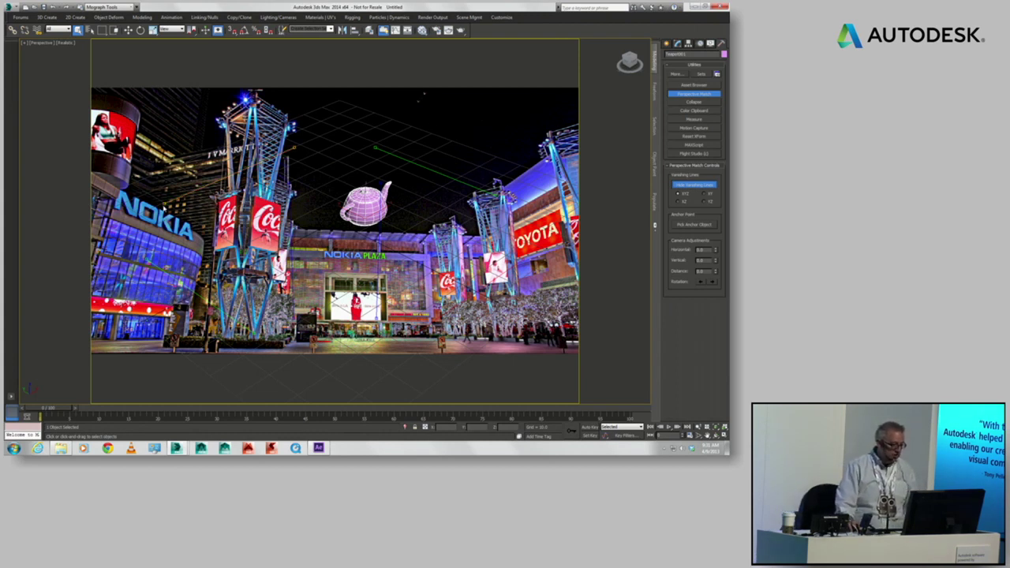
{"action": "left_click_drag", "start_coordinate": [164, 209], "coordinate": [215, 204]}
{"action": "left_click_drag", "start_coordinate": [295, 148], "coordinate": [292, 167]}
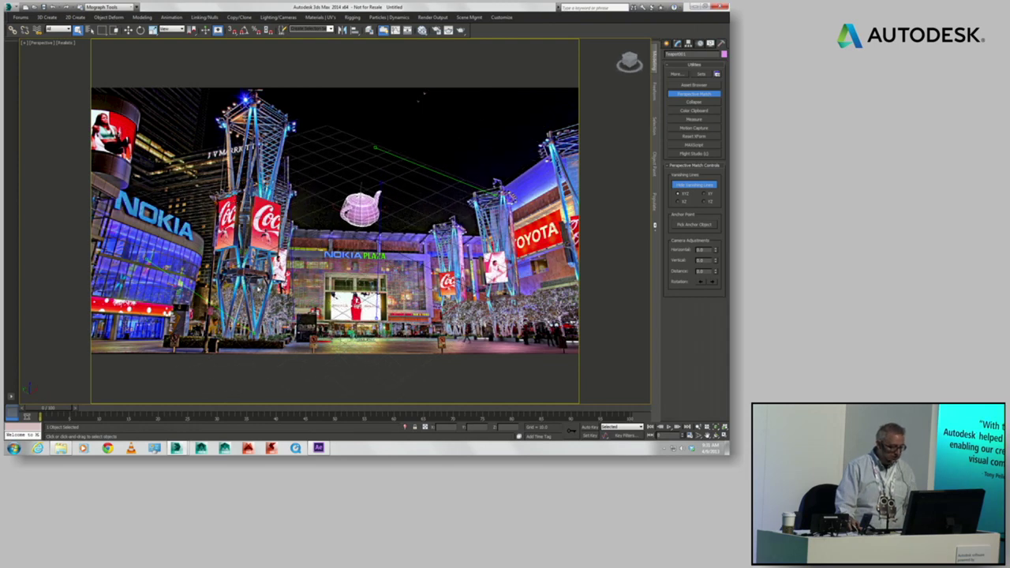
Step: Fine-tune the vanishing-line ends beside the Toyota sign and near the plaza's central video screen
{"action": "left_click_drag", "start_coordinate": [518, 261], "coordinate": [517, 259]}
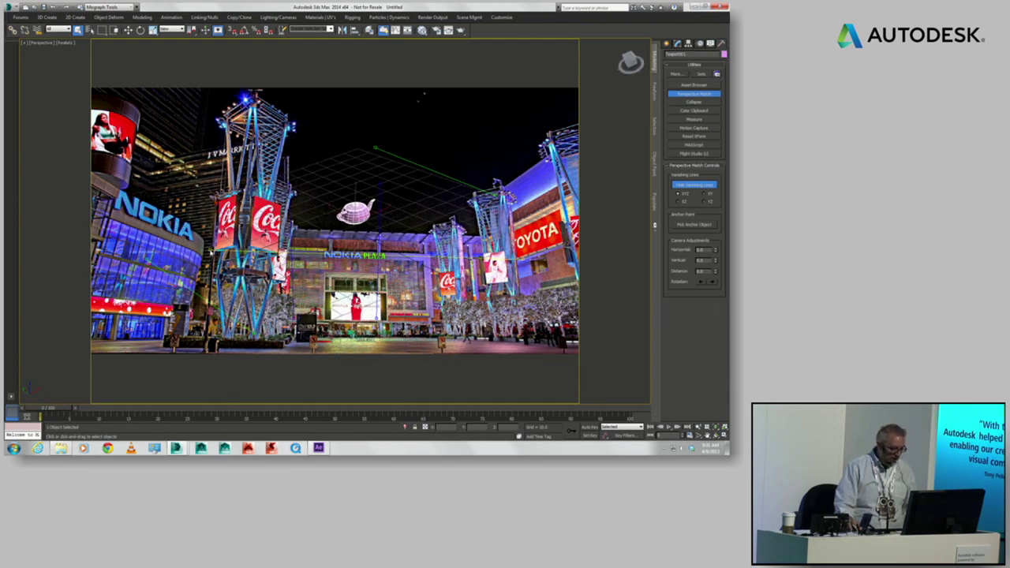
{"action": "left_click_drag", "start_coordinate": [526, 260], "coordinate": [526, 263]}
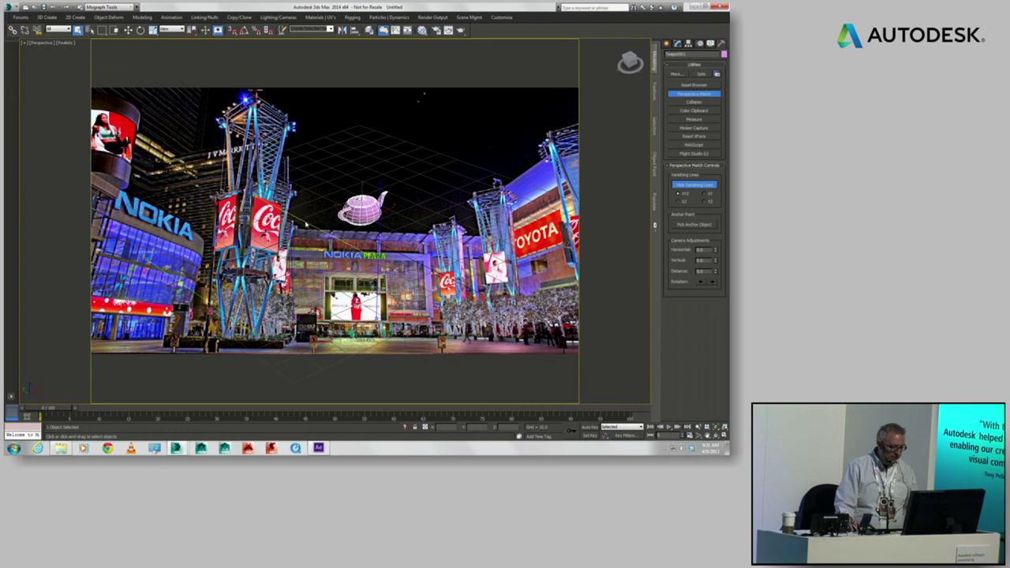
{"action": "left_click_drag", "start_coordinate": [380, 318], "coordinate": [377, 318]}
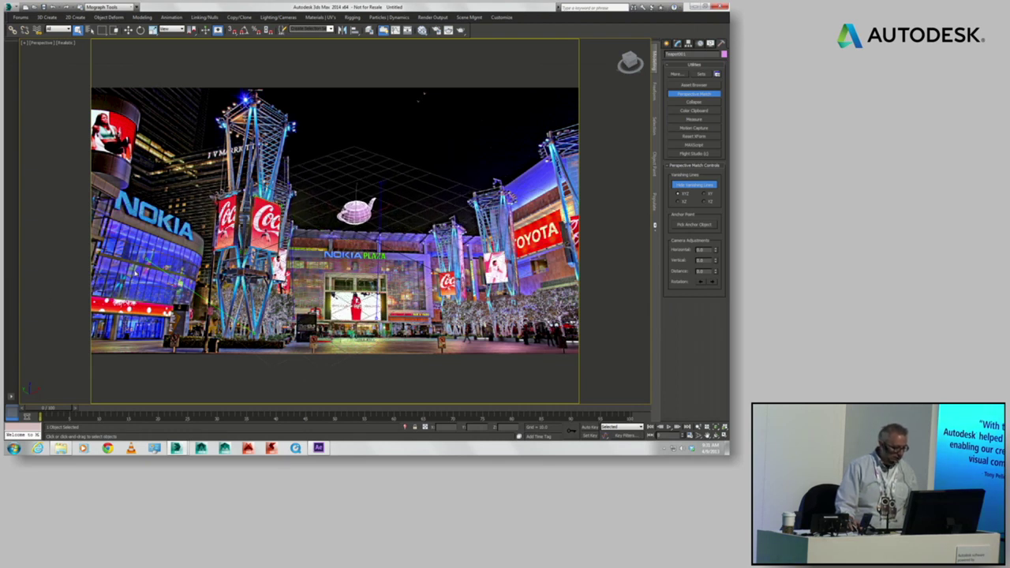
Step: Move the vanishing-line ends from the Nokia building and ground to the truss tower with the Coca-Cola banners, and fine-tune them
{"action": "left_click_drag", "start_coordinate": [147, 260], "coordinate": [251, 246]}
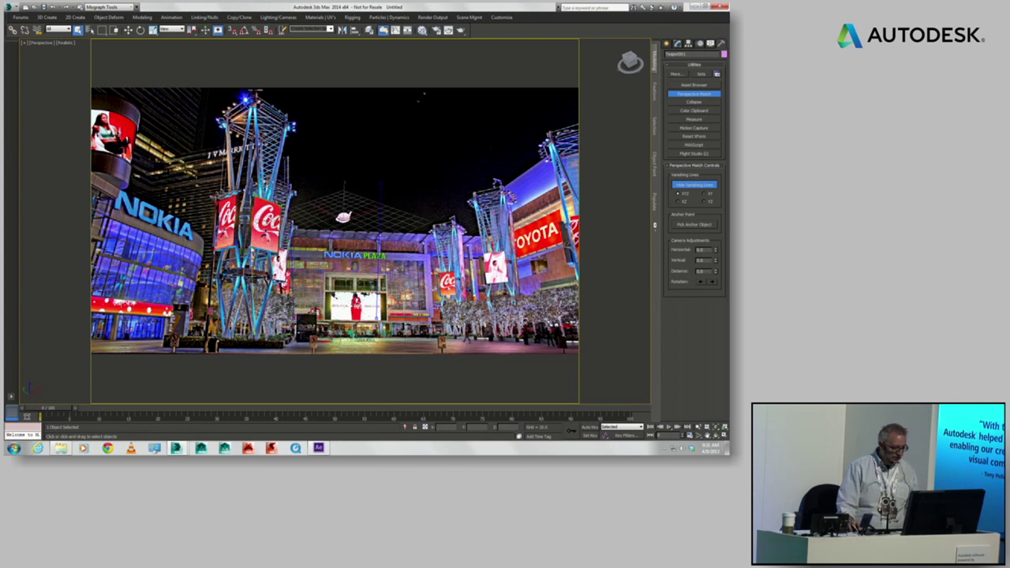
{"action": "left_click_drag", "start_coordinate": [255, 337], "coordinate": [254, 273]}
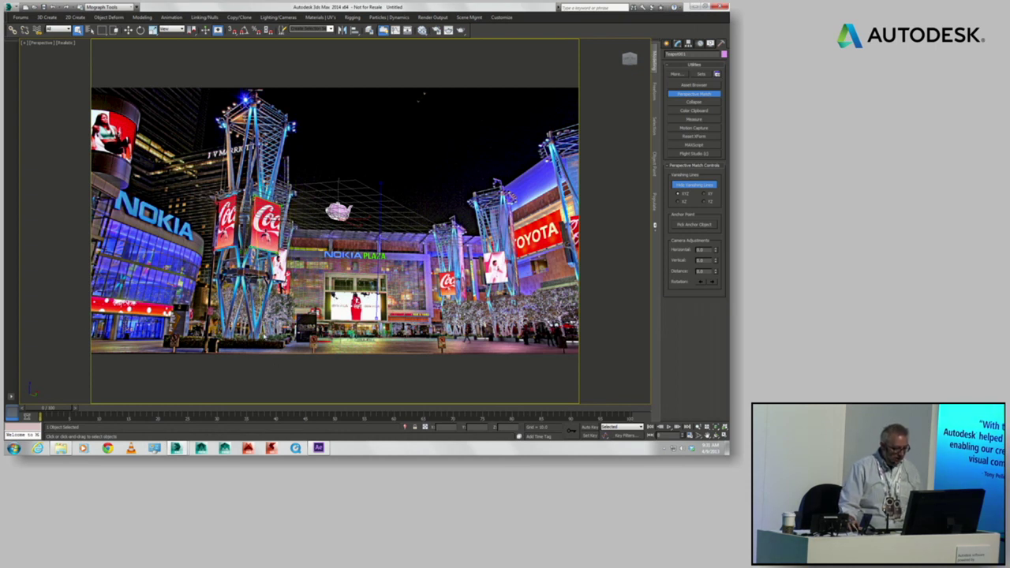
{"action": "left_click_drag", "start_coordinate": [255, 250], "coordinate": [251, 251]}
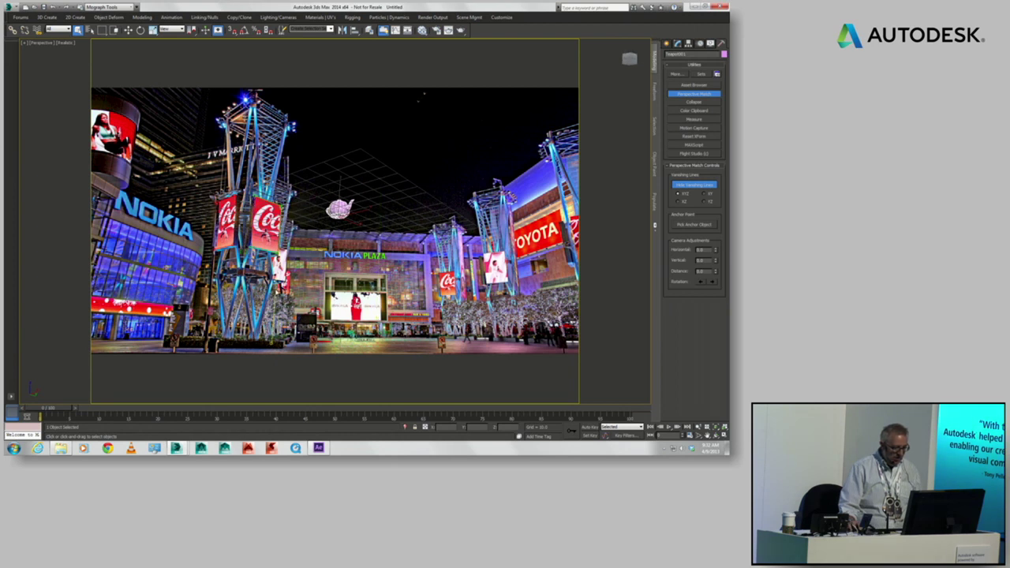
{"action": "left_click_drag", "start_coordinate": [276, 346], "coordinate": [276, 345]}
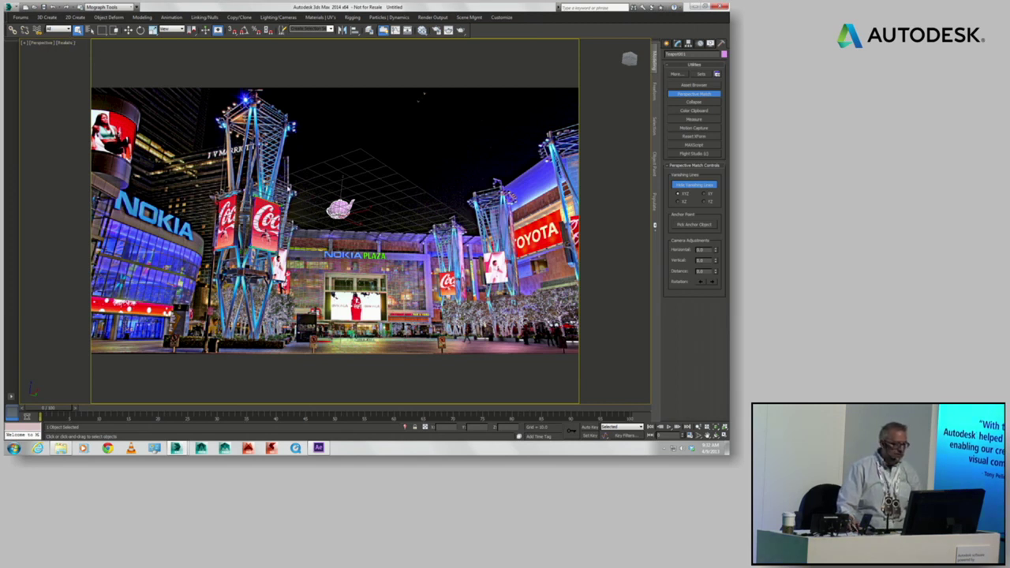
Step: Turn on 2D Pan Zoom mode for the perspective viewport and zoom in on the truss tower's Coca-Cola banners
{"action": "left_click", "coordinate": [24, 44]}
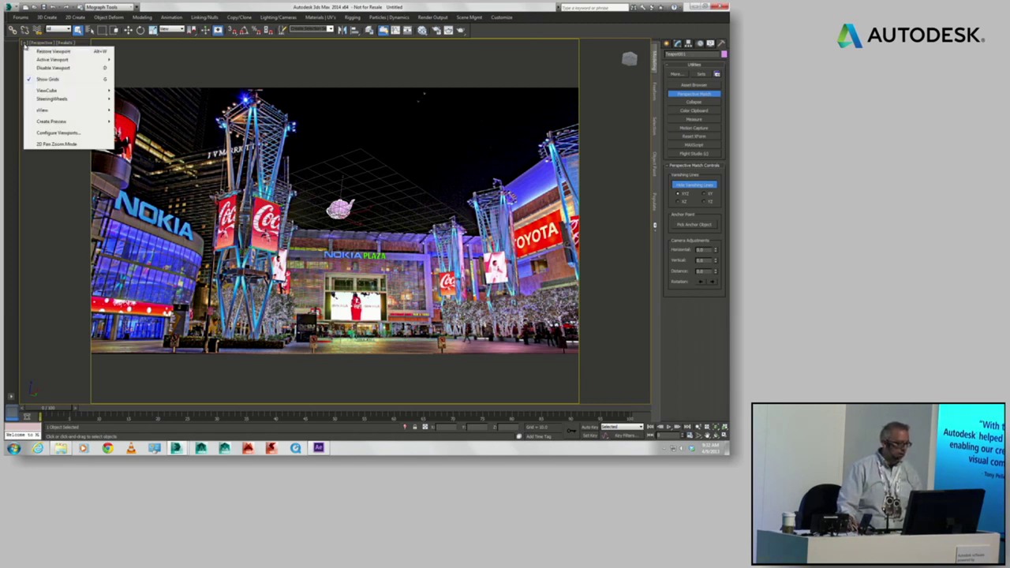
{"action": "left_click", "coordinate": [57, 145]}
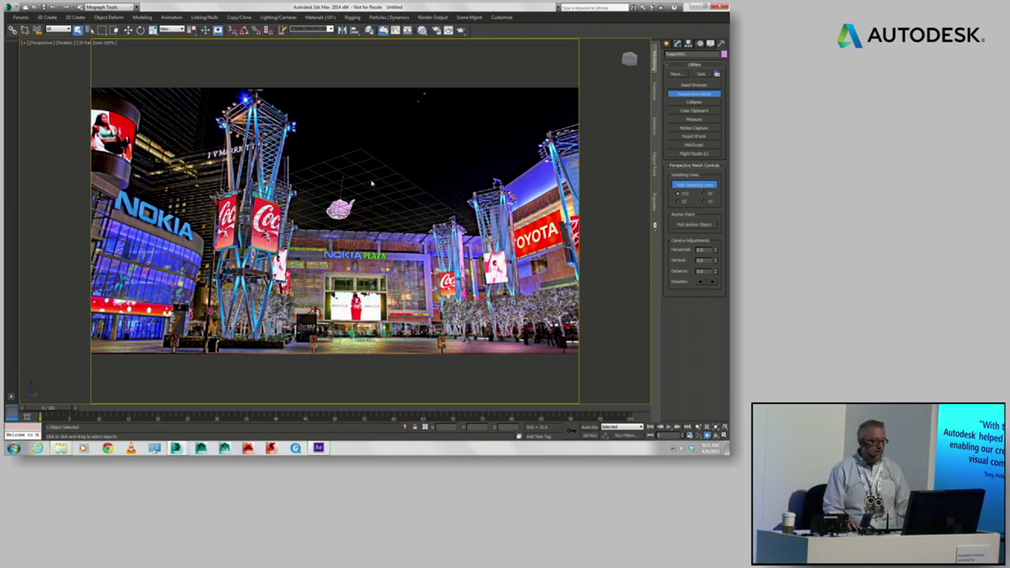
{"action": "mouse_move", "coordinate": [340, 182]}
{"action": "middle_mouse_down"}
{"action": "mouse_move", "coordinate": [395, 142]}
{"action": "mouse_move", "coordinate": [282, 206]}
{"action": "mouse_move", "coordinate": [365, 201]}
{"action": "mouse_move", "coordinate": [343, 193]}
{"action": "middle_mouse_up"}
{"action": "scroll", "coordinate": [333, 187], "scroll_direction": "up", "scroll_amount": 4}
{"action": "scroll", "coordinate": [333, 187], "scroll_direction": "up", "scroll_amount": 3}
{"action": "scroll", "coordinate": [333, 186], "scroll_direction": "down", "scroll_amount": 3}
{"action": "scroll", "coordinate": [333, 187], "scroll_direction": "up", "scroll_amount": 3}
{"action": "scroll", "coordinate": [335, 182], "scroll_direction": "down", "scroll_amount": 3}
{"action": "scroll", "coordinate": [339, 172], "scroll_direction": "up", "scroll_amount": 6}
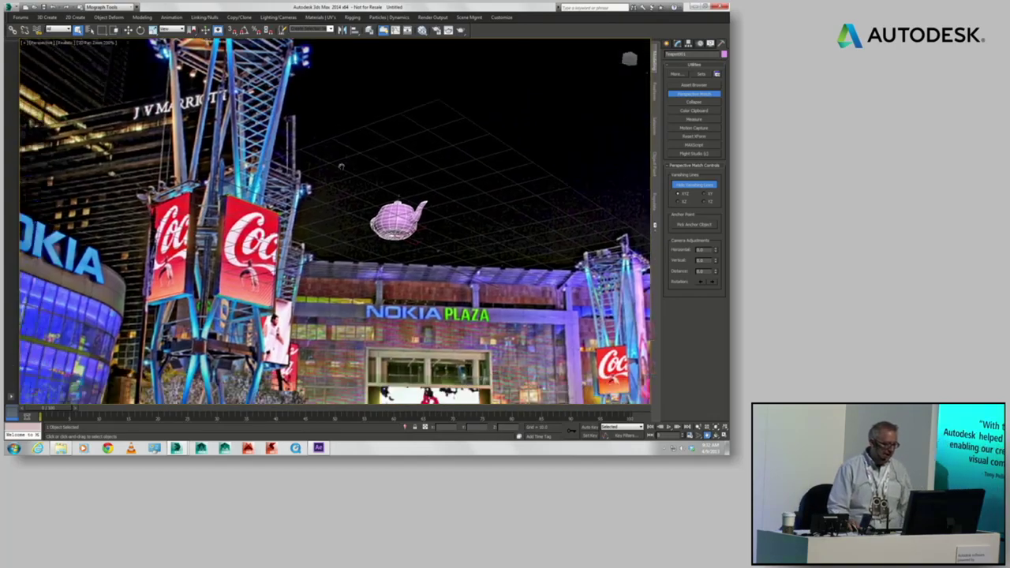
{"action": "middle_click_drag", "start_coordinate": [394, 124], "coordinate": [475, 101]}
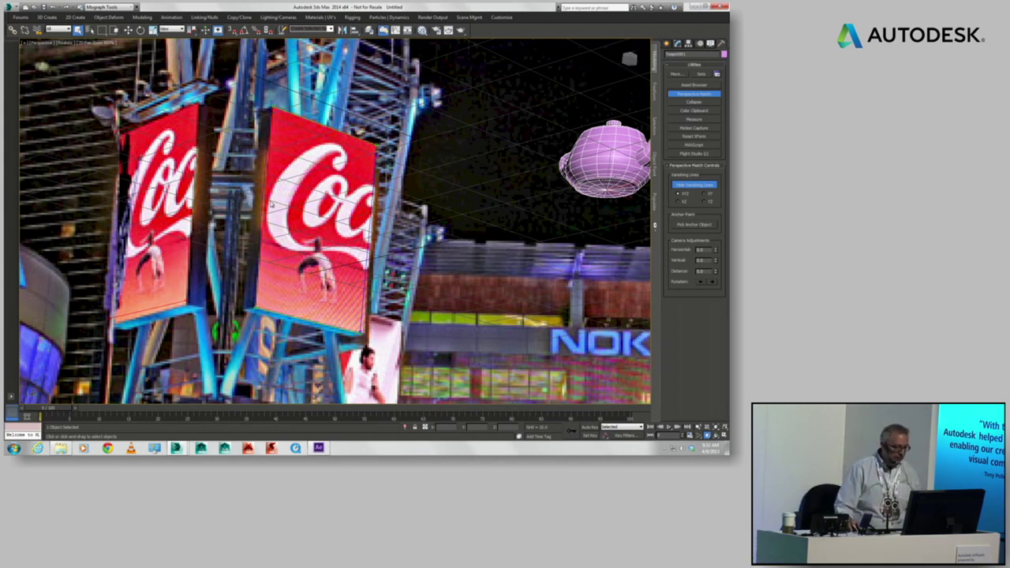
Step: Fine-tune the vanishing-line ends at the corners of both Coca-Cola banners and turn 2D Pan Zoom mode off
{"action": "left_click_drag", "start_coordinate": [256, 305], "coordinate": [308, 291]}
{"action": "left_click_drag", "start_coordinate": [363, 335], "coordinate": [356, 339]}
{"action": "left_click_drag", "start_coordinate": [362, 171], "coordinate": [363, 173]}
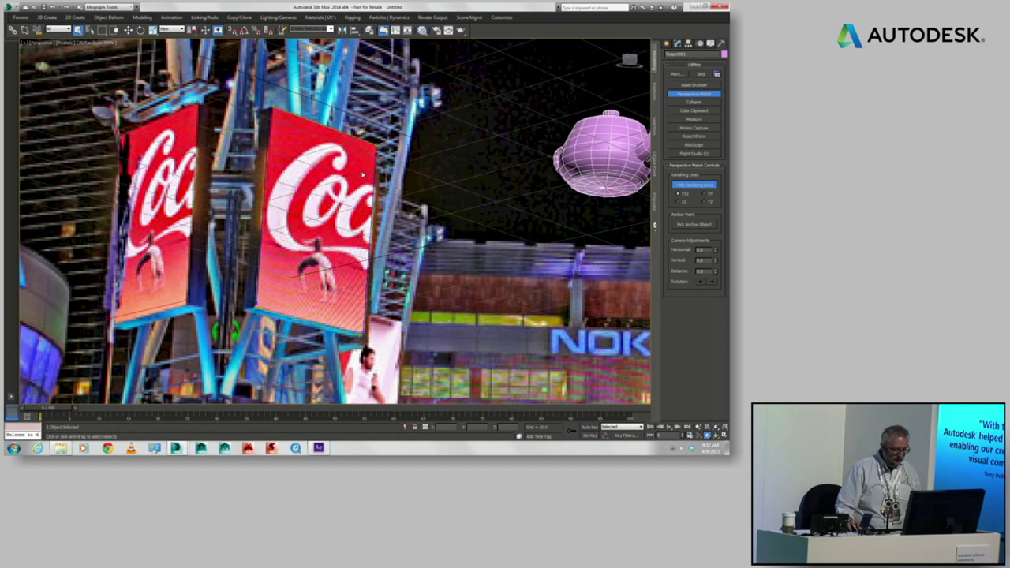
{"action": "left_click_drag", "start_coordinate": [113, 135], "coordinate": [108, 145]}
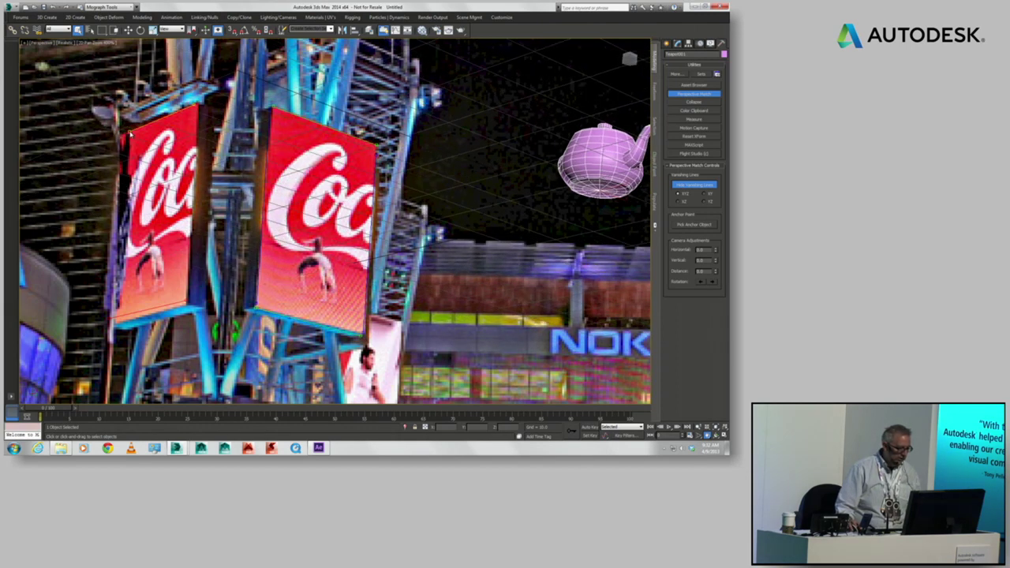
{"action": "left_click_drag", "start_coordinate": [118, 323], "coordinate": [120, 325]}
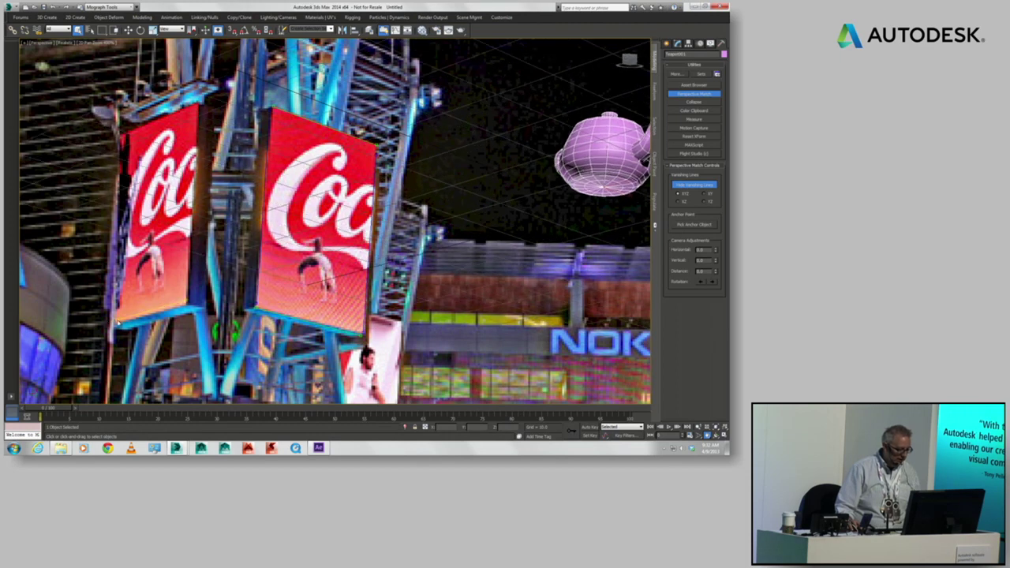
{"action": "left_click_drag", "start_coordinate": [196, 315], "coordinate": [193, 311]}
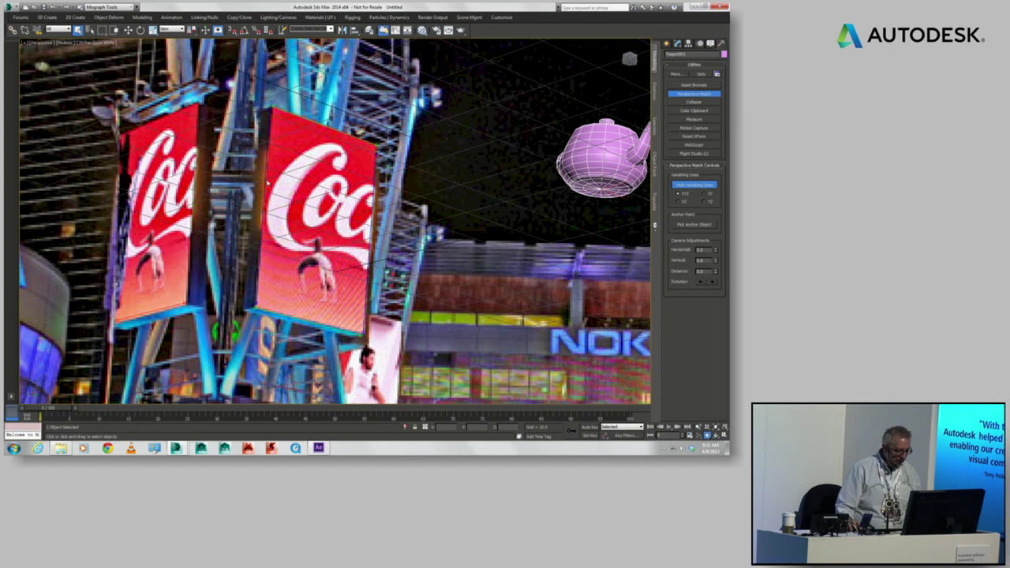
{"action": "left_click", "coordinate": [103, 43]}
{"action": "left_click", "coordinate": [126, 52]}
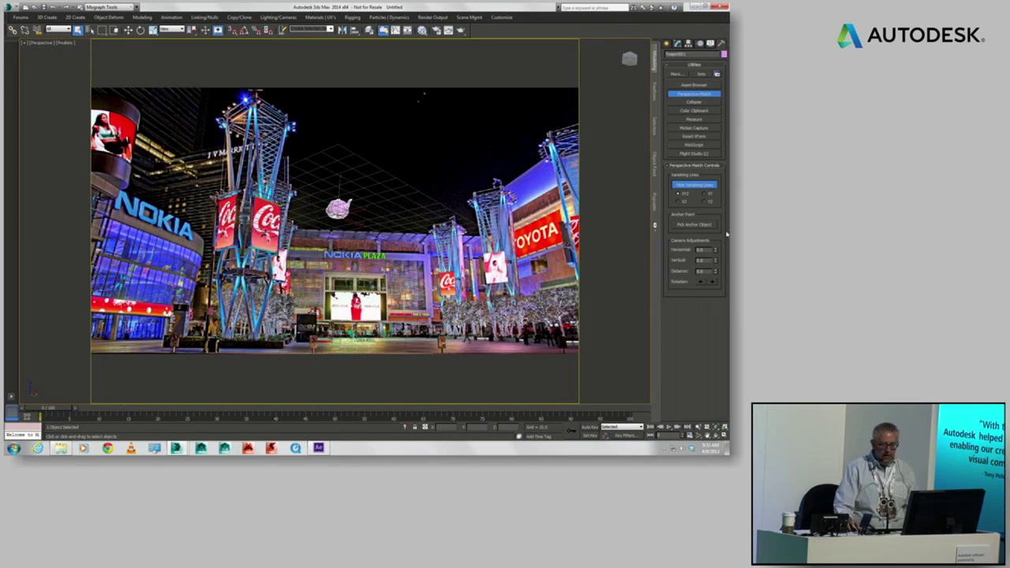
Step: Adjust the matched camera horizontally and vertically so the teapot sits on the plaza ground below the central video screen
{"action": "left_click_drag", "start_coordinate": [715, 251], "coordinate": [708, 313]}
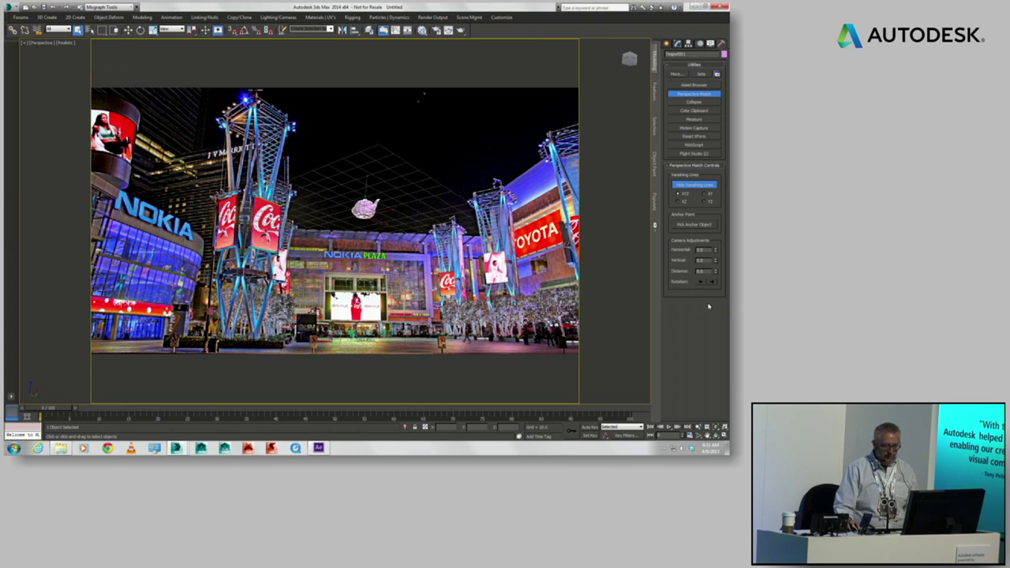
{"action": "left_click_drag", "start_coordinate": [714, 267], "coordinate": [711, 375]}
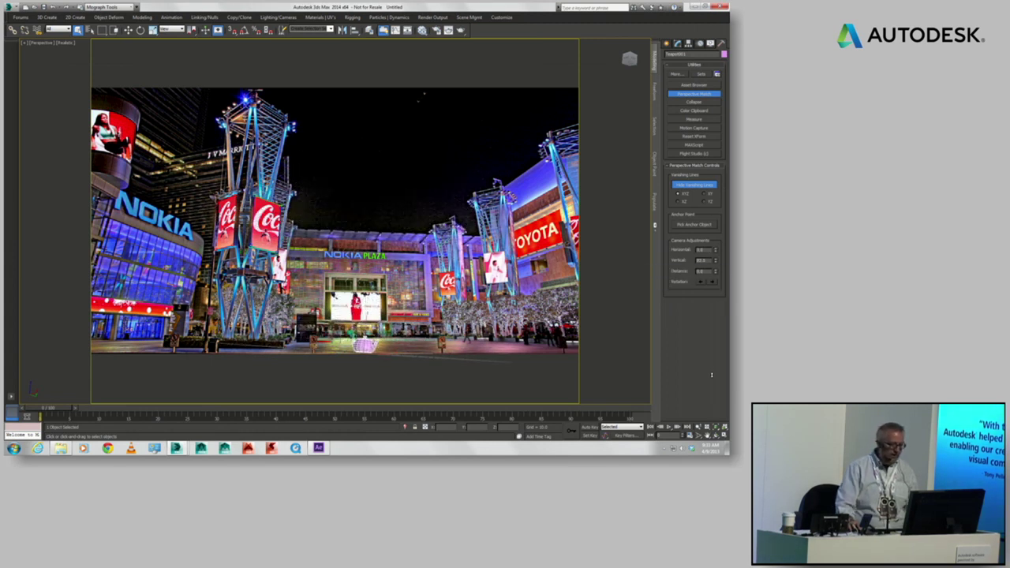
{"action": "left_click", "coordinate": [716, 433]}
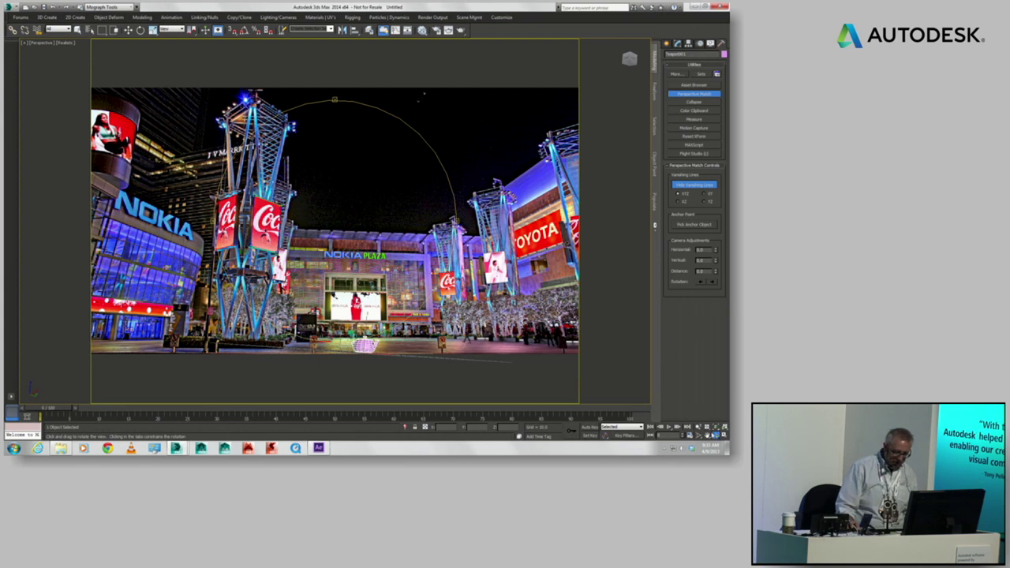
{"action": "left_click", "coordinate": [716, 433]}
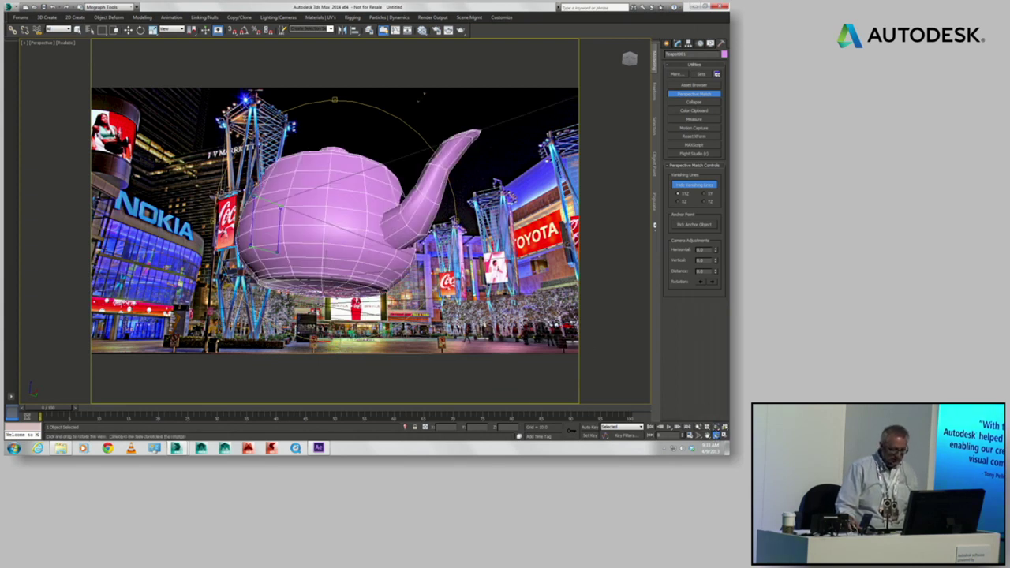
{"action": "key", "text": "shift+z"}
{"action": "key", "text": "q"}
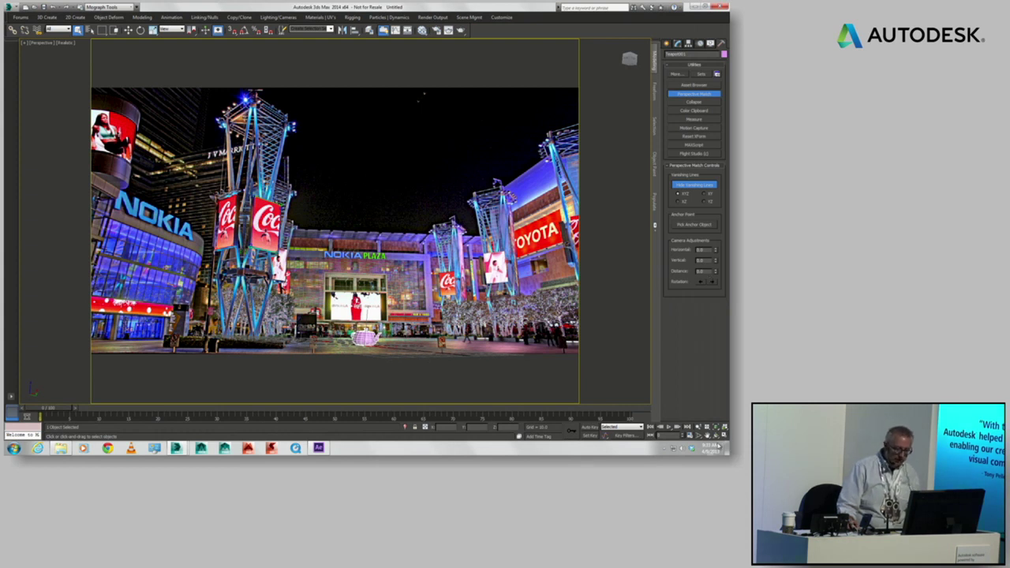
{"action": "left_click", "coordinate": [716, 435]}
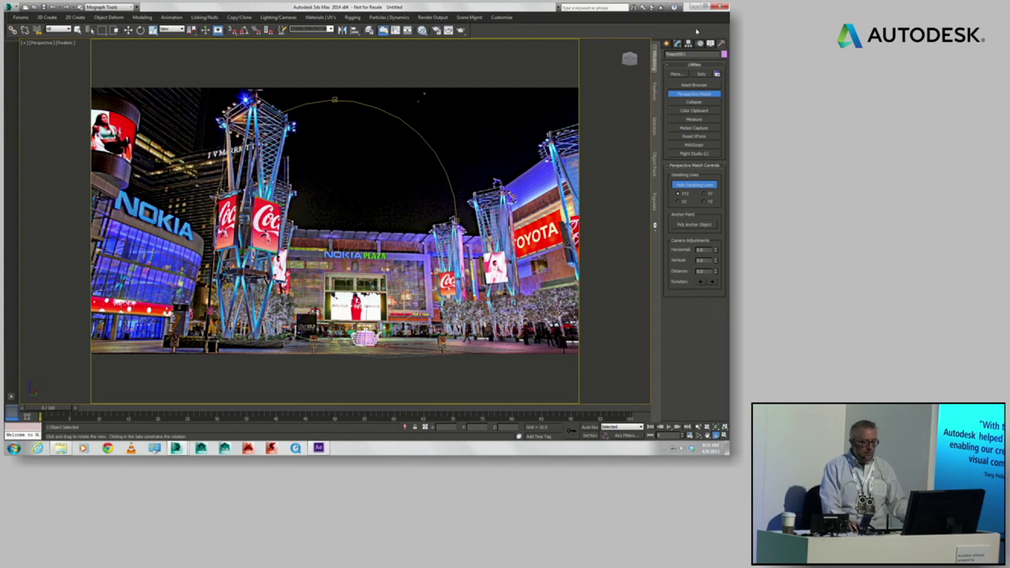
Step: Create a tall standard-primitive box on the plaza ground beside the teapot and reduce its width to a thin panel
{"action": "left_click", "coordinate": [668, 45]}
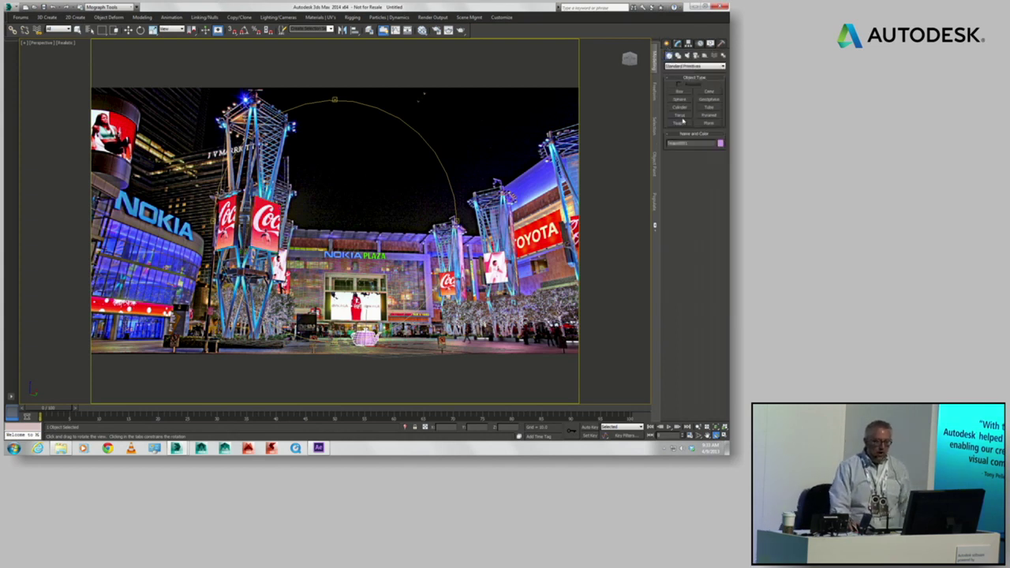
{"action": "left_click", "coordinate": [678, 93]}
{"action": "mouse_move", "coordinate": [317, 345]}
{"action": "left_mouse_down"}
{"action": "mouse_move", "coordinate": [301, 352]}
{"action": "mouse_move", "coordinate": [305, 343]}
{"action": "left_mouse_up"}
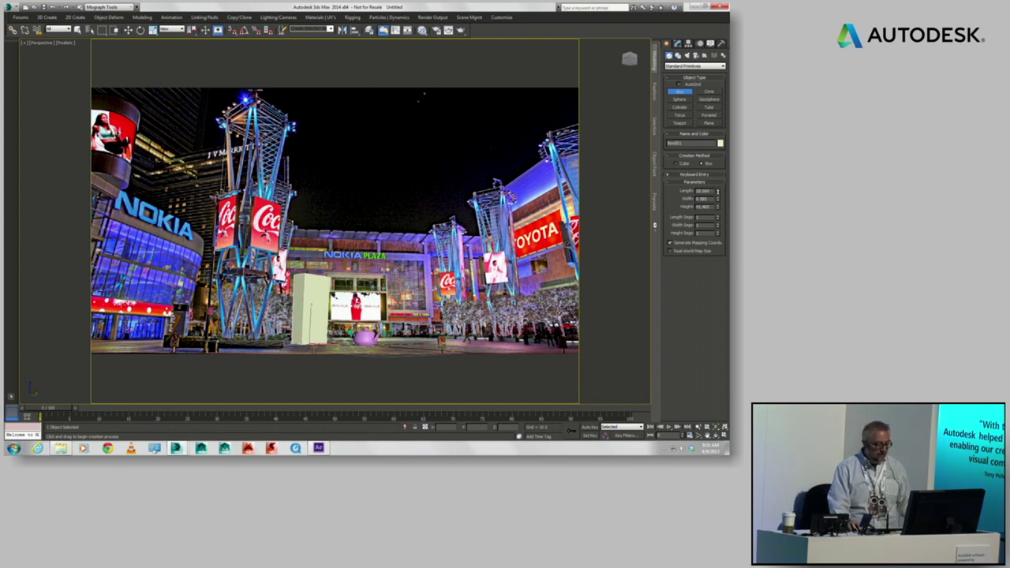
{"action": "left_click_drag", "start_coordinate": [718, 201], "coordinate": [718, 224]}
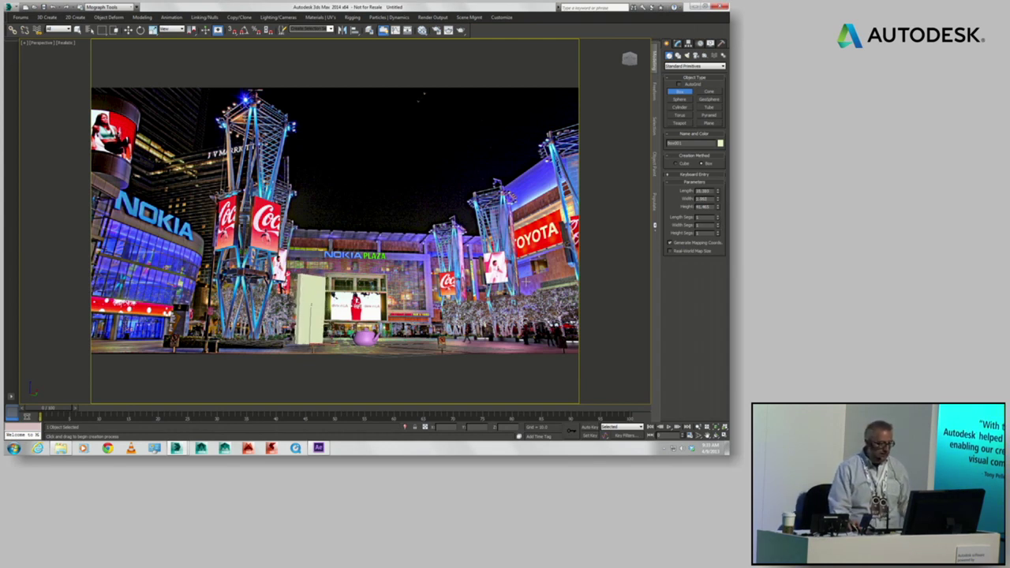
Step: Raise the box, switch the reference coordinate system to Local, and move the box over the larger Coca-Cola banner
{"action": "right_click", "coordinate": [309, 330]}
{"action": "right_click", "coordinate": [310, 331]}
{"action": "left_click", "coordinate": [315, 335]}
{"action": "left_click_drag", "start_coordinate": [315, 335], "coordinate": [318, 249]}
{"action": "left_click", "coordinate": [171, 29]}
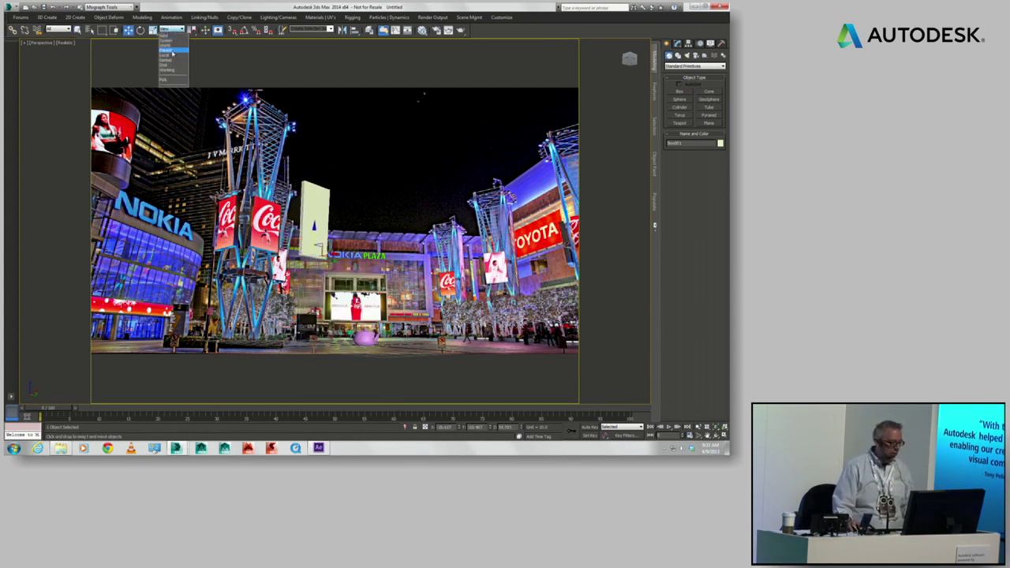
{"action": "left_click", "coordinate": [171, 56]}
{"action": "left_click_drag", "start_coordinate": [319, 251], "coordinate": [267, 230]}
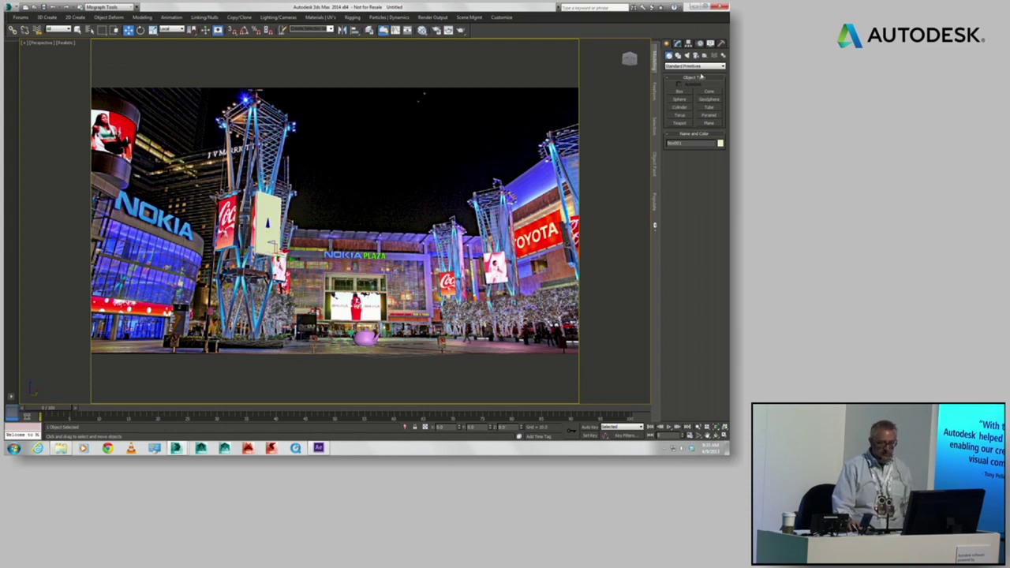
Step: Resize the box to the proportions of the larger Coca-Cola banner and shift it to line up with the sign
{"action": "left_click", "coordinate": [678, 44]}
{"action": "left_click_drag", "start_coordinate": [717, 151], "coordinate": [717, 153]}
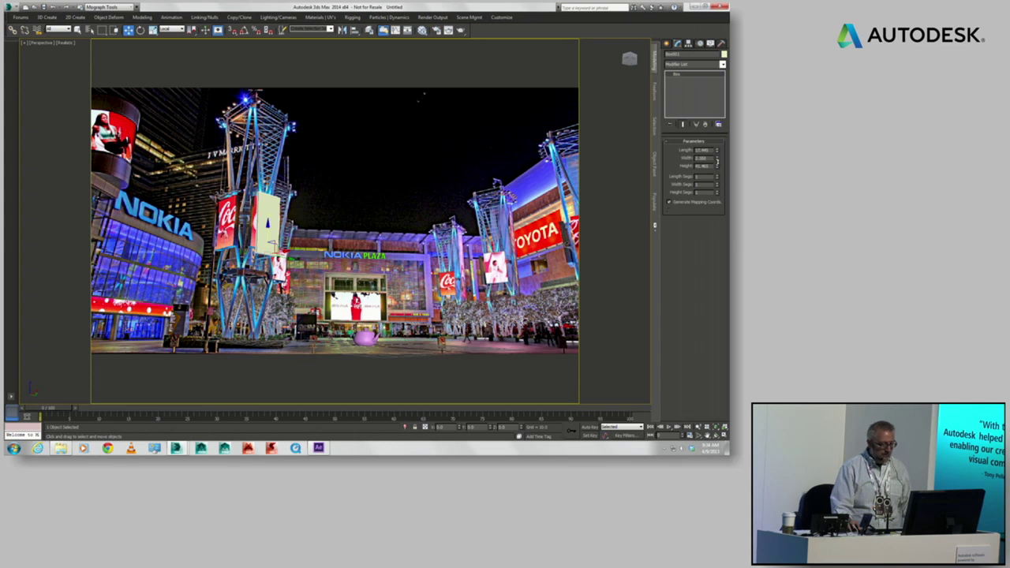
{"action": "mouse_move", "coordinate": [717, 158]}
{"action": "left_mouse_down"}
{"action": "mouse_move", "coordinate": [722, 165]}
{"action": "mouse_move", "coordinate": [715, 147]}
{"action": "left_mouse_up"}
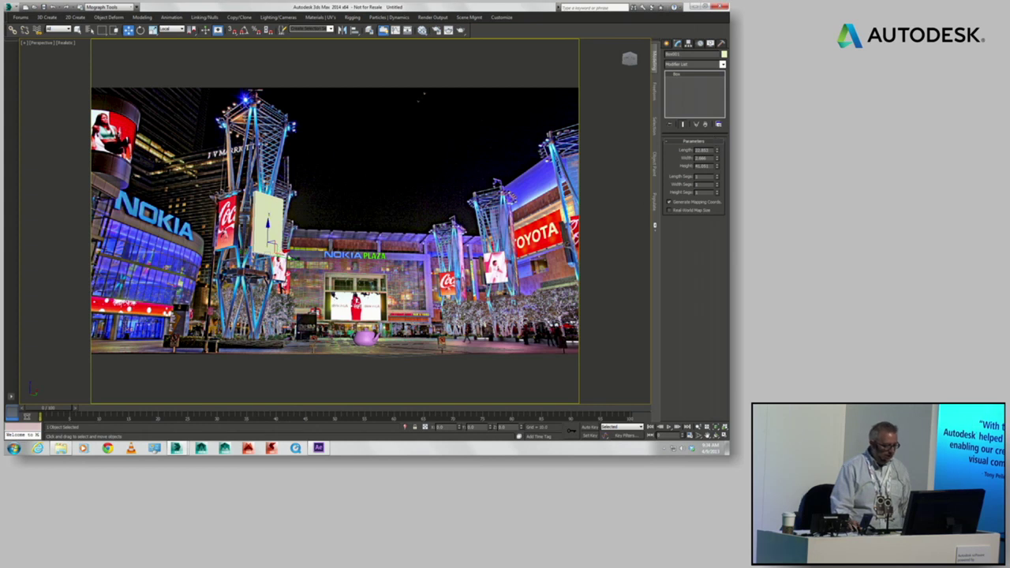
{"action": "mouse_move", "coordinate": [280, 252]}
{"action": "left_mouse_down"}
{"action": "mouse_move", "coordinate": [252, 228]}
{"action": "mouse_move", "coordinate": [273, 246]}
{"action": "left_mouse_up"}
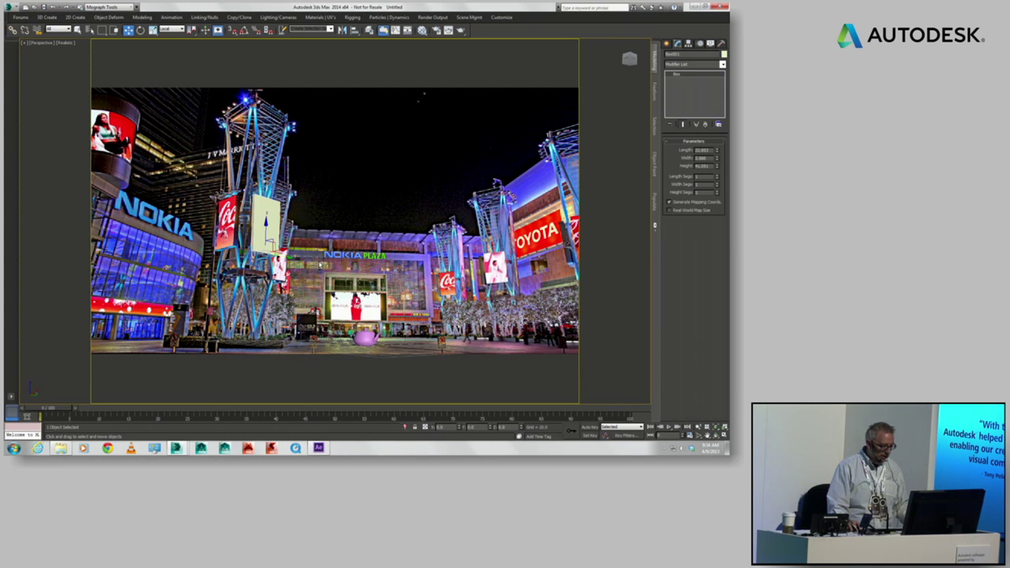
{"action": "mouse_move", "coordinate": [274, 247]}
{"action": "left_mouse_down"}
{"action": "mouse_move", "coordinate": [338, 259]}
{"action": "mouse_move", "coordinate": [312, 239]}
{"action": "mouse_move", "coordinate": [272, 251]}
{"action": "mouse_move", "coordinate": [280, 254]}
{"action": "left_mouse_up"}
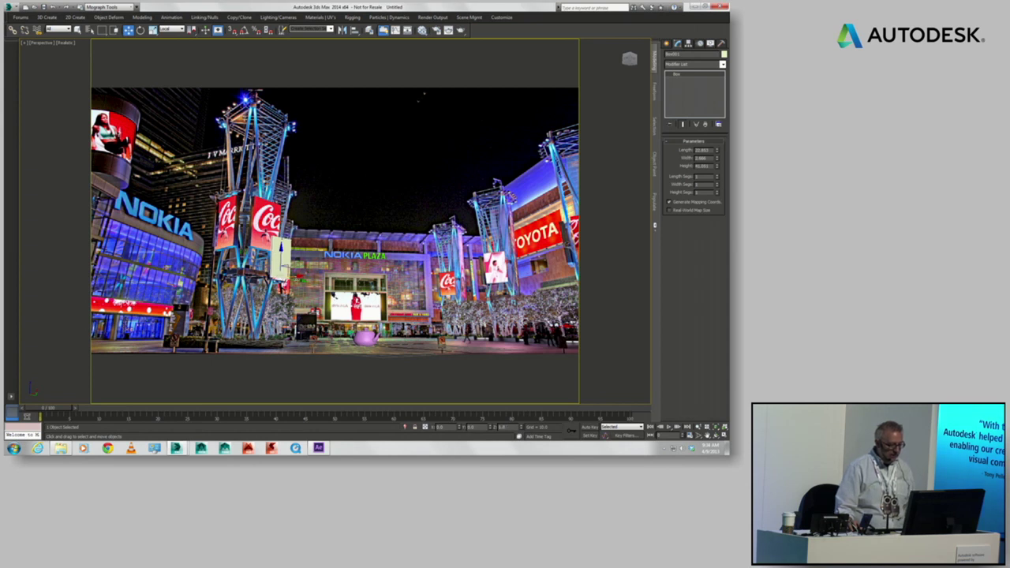
Step: Clone the box as an instance and move the clone over the smaller banner behind the truss tower
{"action": "mouse_move", "coordinate": [286, 266]}
{"action": "left_mouse_down"}
{"action": "mouse_move", "coordinate": [276, 269]}
{"action": "mouse_move", "coordinate": [329, 254]}
{"action": "mouse_move", "coordinate": [270, 242]}
{"action": "mouse_move", "coordinate": [305, 229]}
{"action": "left_mouse_up"}
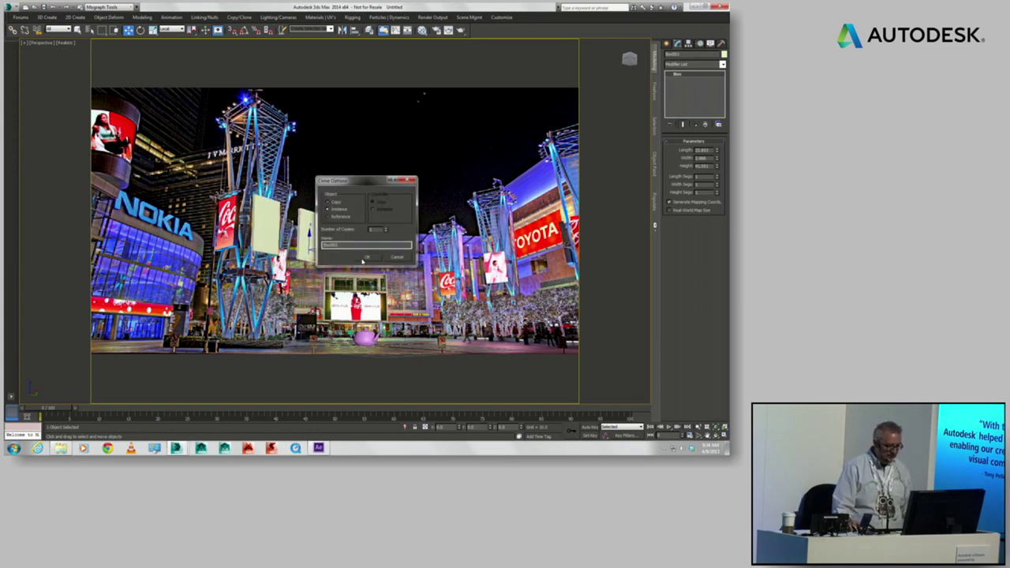
{"action": "left_click", "coordinate": [368, 260]}
{"action": "left_click_drag", "start_coordinate": [309, 230], "coordinate": [257, 242]}
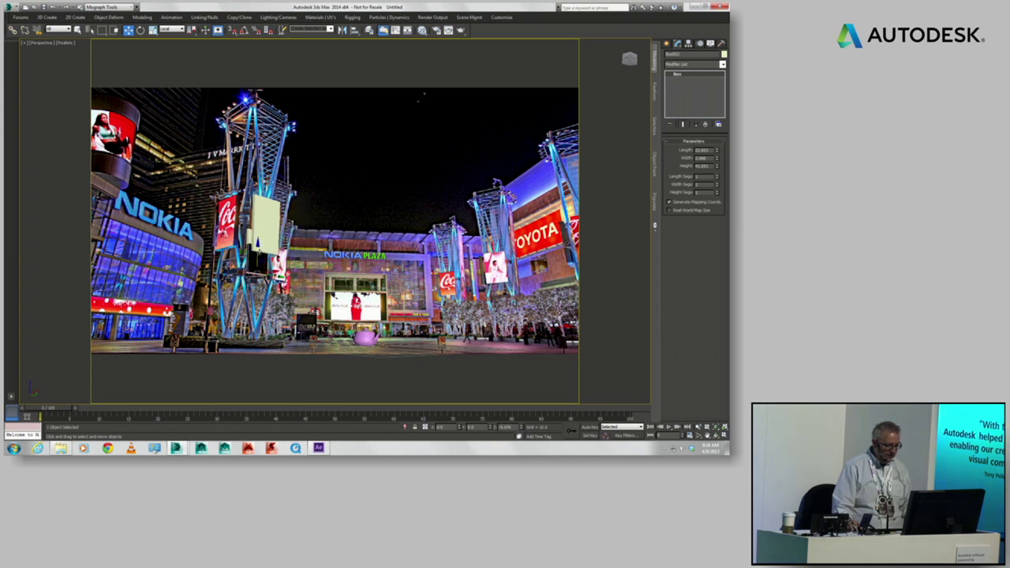
{"action": "mouse_move", "coordinate": [273, 274]}
{"action": "left_mouse_down"}
{"action": "mouse_move", "coordinate": [299, 276]}
{"action": "mouse_move", "coordinate": [282, 260]}
{"action": "left_mouse_up"}
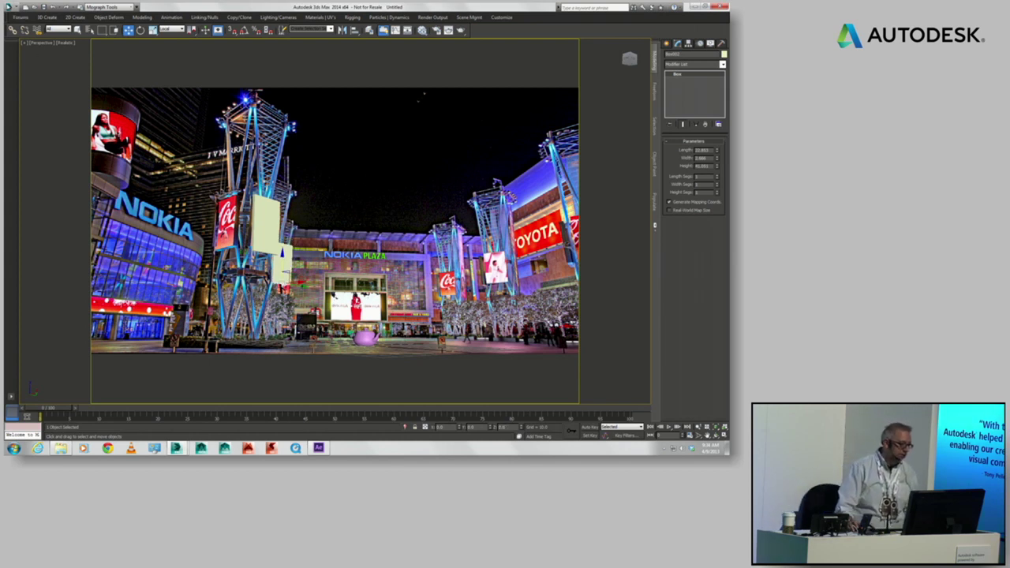
Step: Open the scene 3D_LA-LiveFinish_LV00.max without saving changes to the current scene
{"action": "left_click", "coordinate": [10, 7]}
{"action": "left_click", "coordinate": [23, 65]}
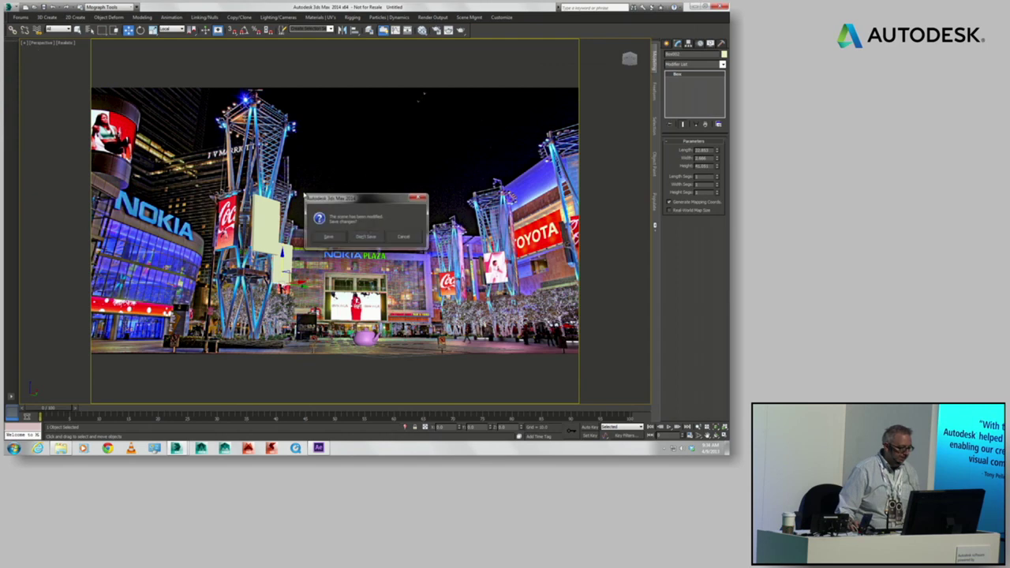
{"action": "left_click", "coordinate": [367, 237]}
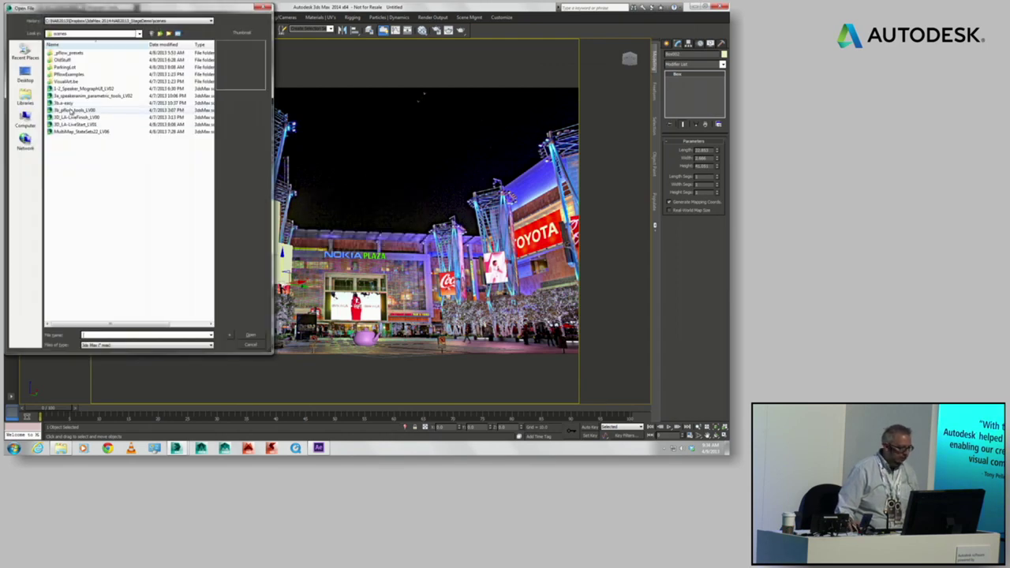
{"action": "double_click", "coordinate": [67, 125]}
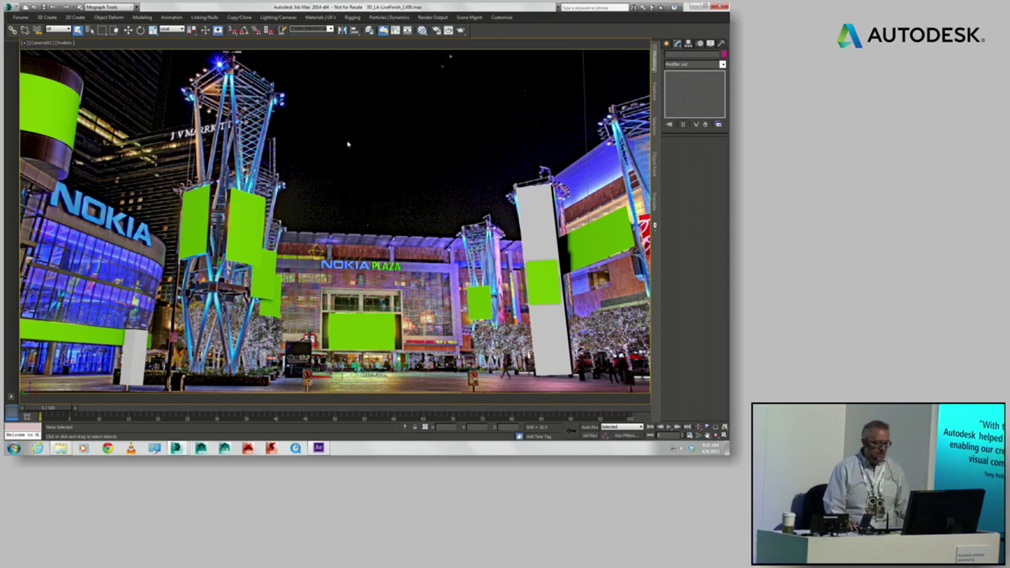
Step: Render the camera view, compare the rendered frame with the viewport, and close the render window
{"action": "left_click", "coordinate": [461, 30]}
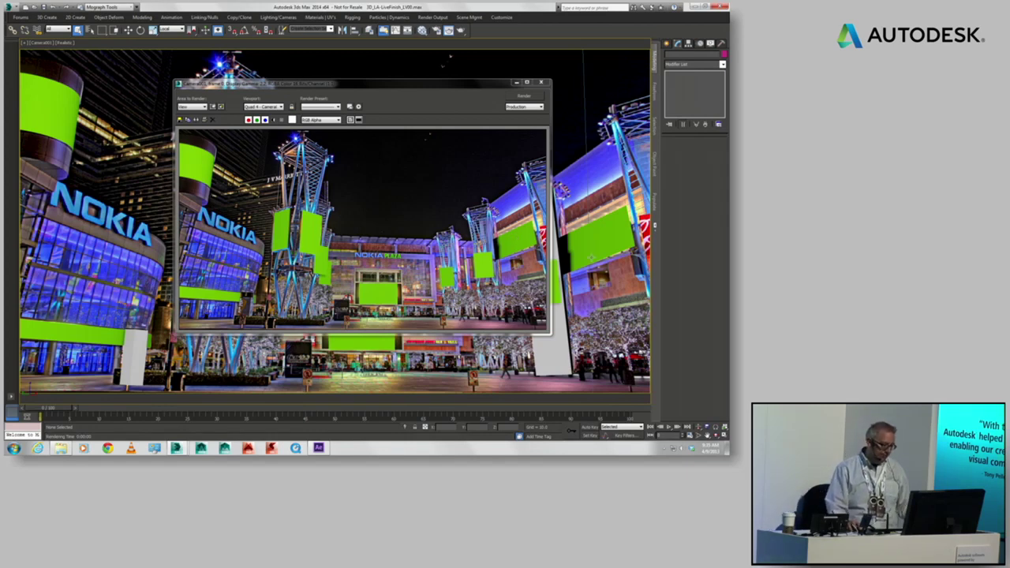
{"action": "left_click_drag", "start_coordinate": [422, 87], "coordinate": [322, 75]}
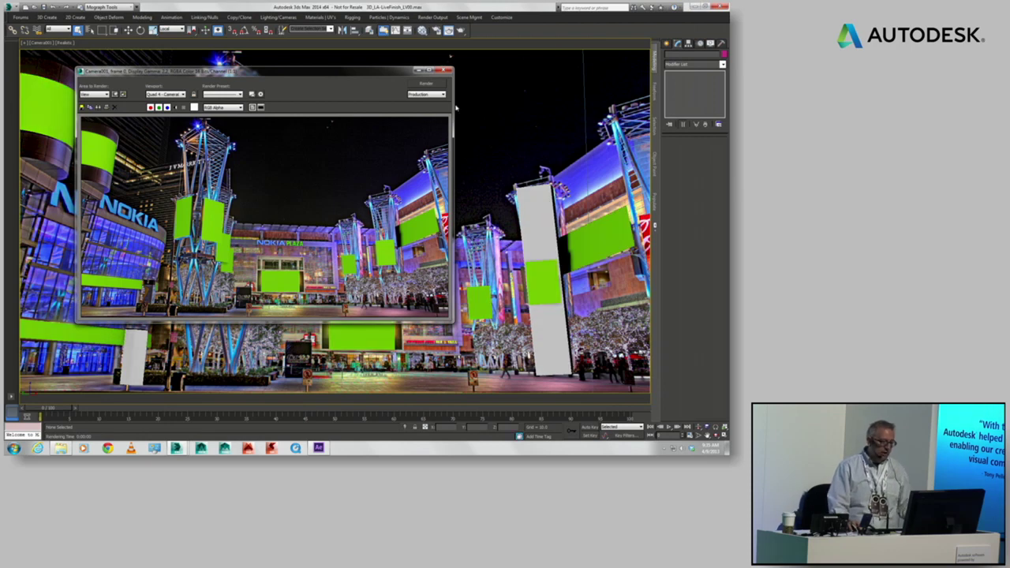
{"action": "left_click", "coordinate": [448, 71]}
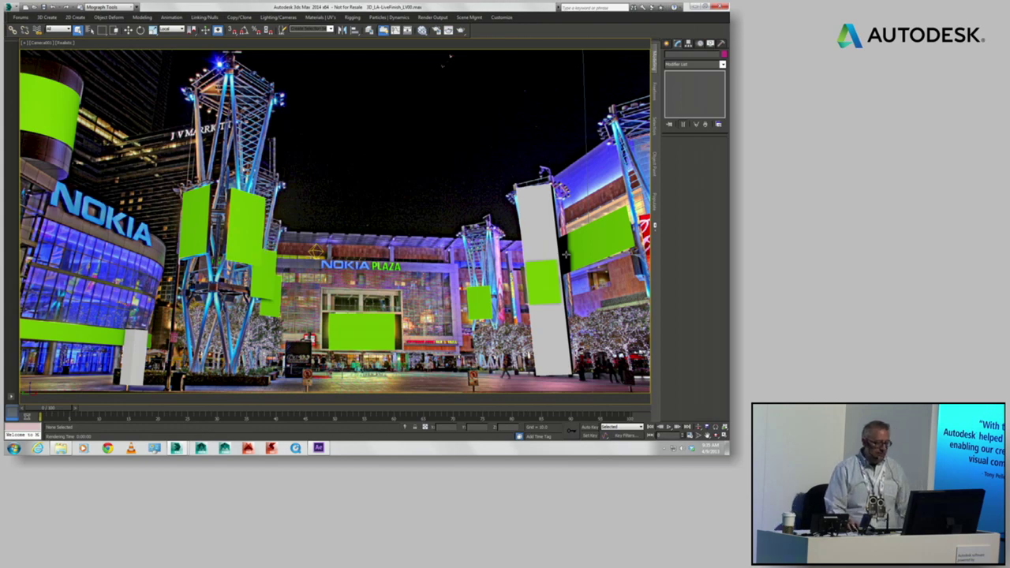
Step: Select the tall white matte box by the Toyota building, and the small one beside the Nokia building, to inspect them
{"action": "left_click", "coordinate": [545, 242]}
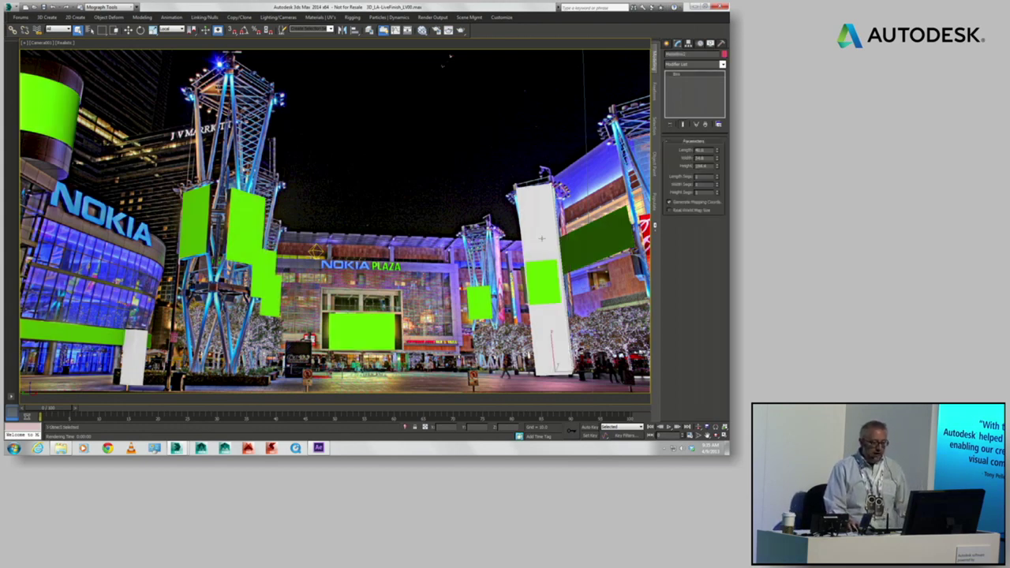
{"action": "left_click", "coordinate": [142, 346]}
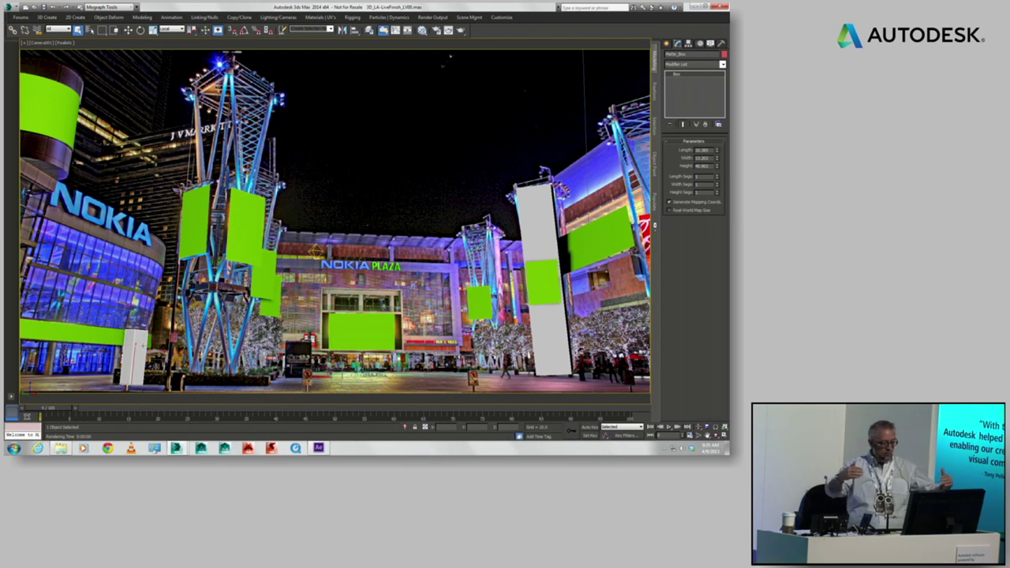
Step: In the Slate Material Editor, connect the upper bitmap to the sign material's Diffuse Color and render the camera view
{"action": "left_click", "coordinate": [421, 31]}
{"action": "left_click_drag", "start_coordinate": [391, 80], "coordinate": [464, 65]}
{"action": "middle_click_drag", "start_coordinate": [375, 118], "coordinate": [357, 124]}
{"action": "left_click_drag", "start_coordinate": [357, 69], "coordinate": [285, 75]}
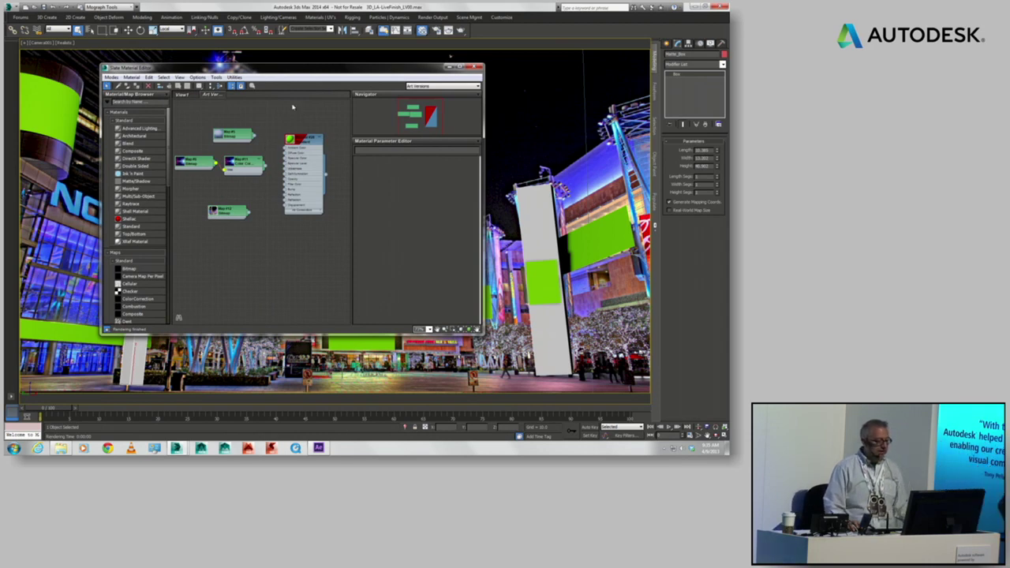
{"action": "left_click_drag", "start_coordinate": [311, 68], "coordinate": [271, 82]}
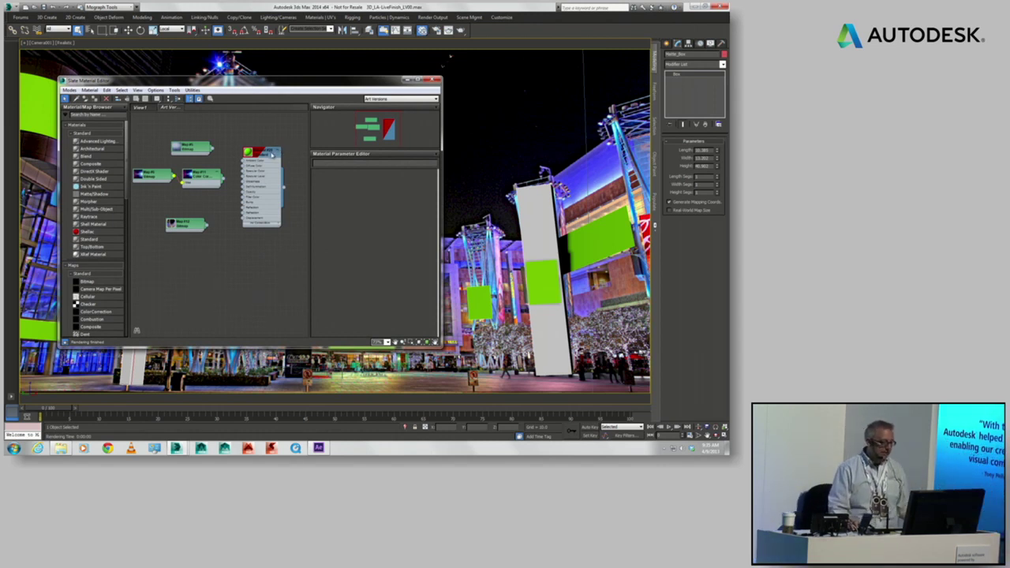
{"action": "left_click_drag", "start_coordinate": [269, 153], "coordinate": [275, 146]}
{"action": "left_click_drag", "start_coordinate": [213, 148], "coordinate": [249, 161]}
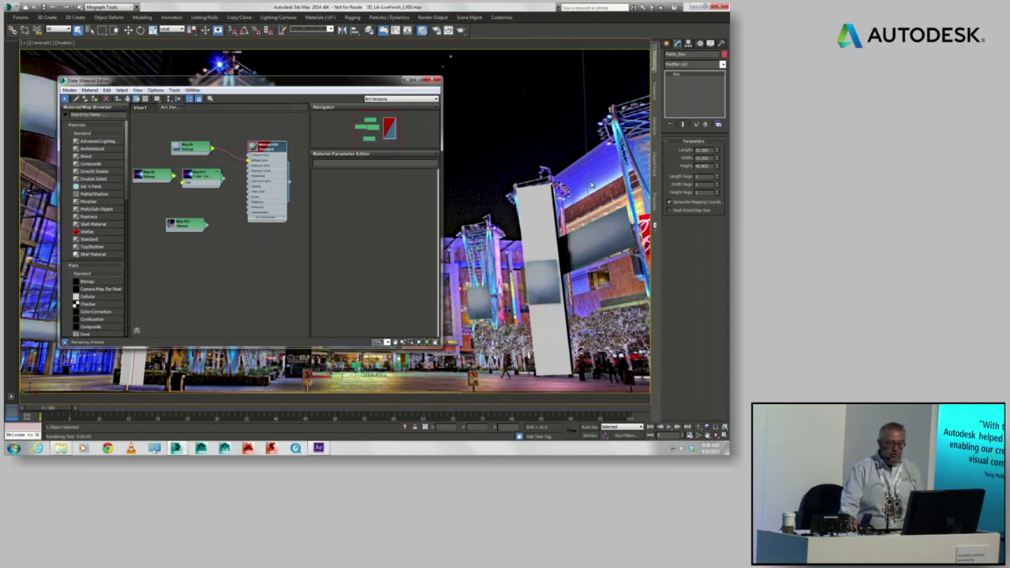
{"action": "left_click", "coordinate": [462, 32]}
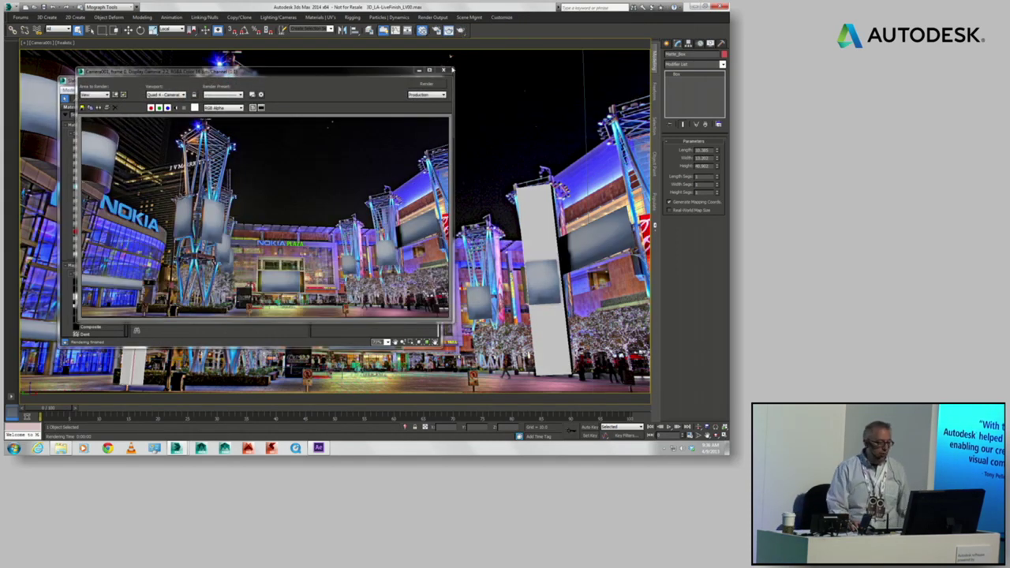
{"action": "left_click", "coordinate": [445, 70]}
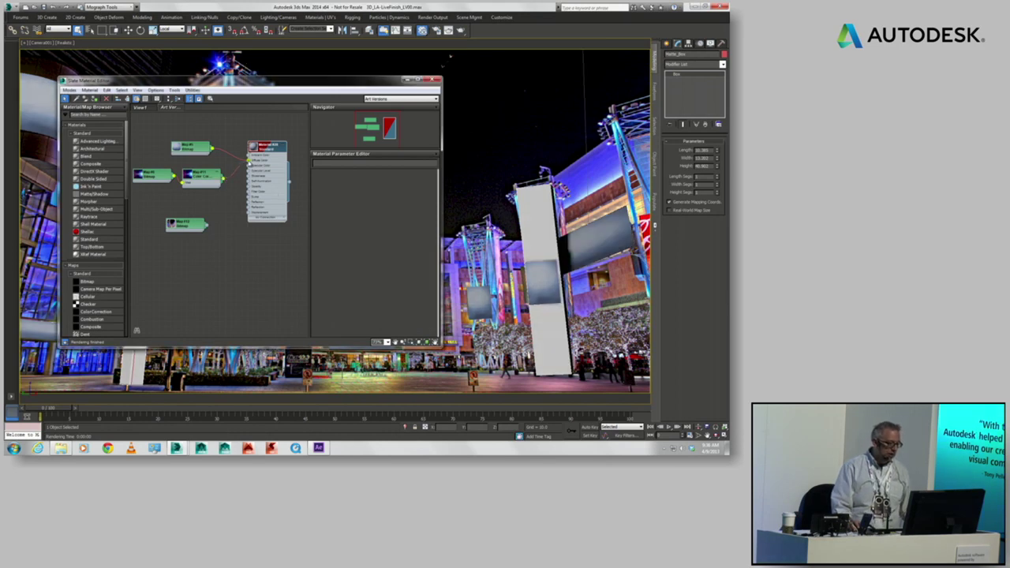
Step: Replace the sign material's Diffuse Color input with the Color Correction map and render the camera view again
{"action": "left_click", "coordinate": [462, 30]}
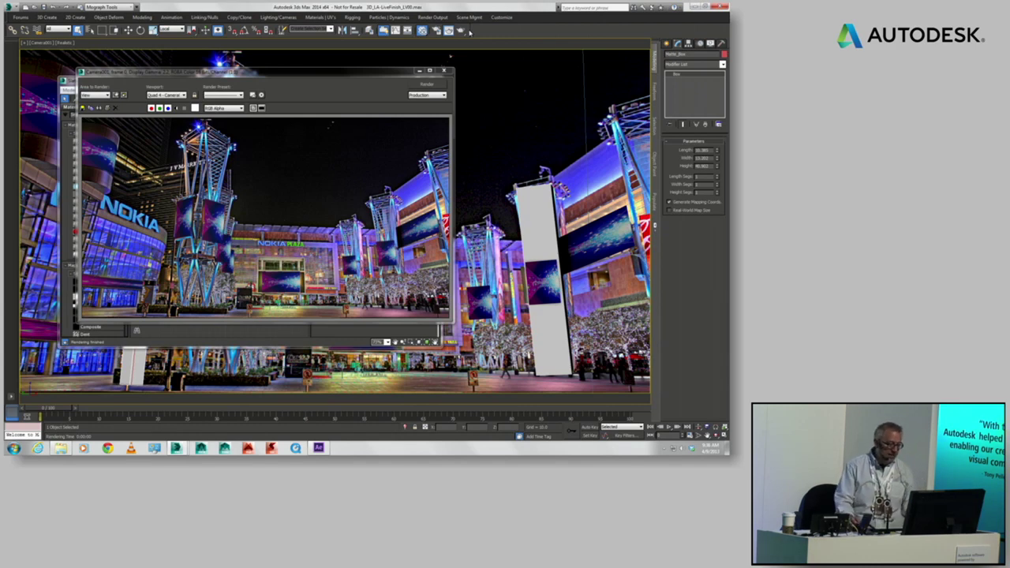
{"action": "key", "text": "shift+q"}
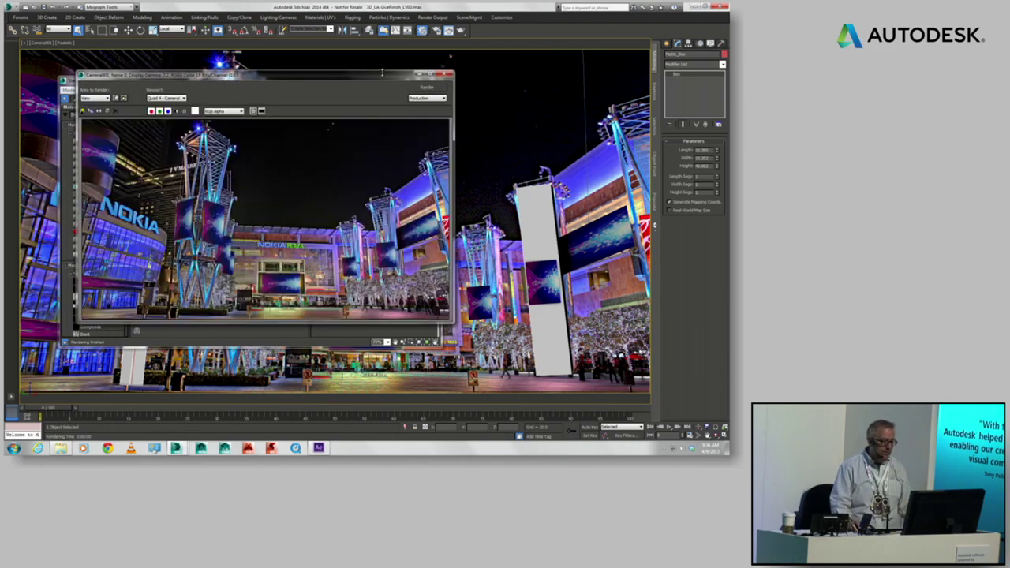
{"action": "left_click", "coordinate": [456, 74]}
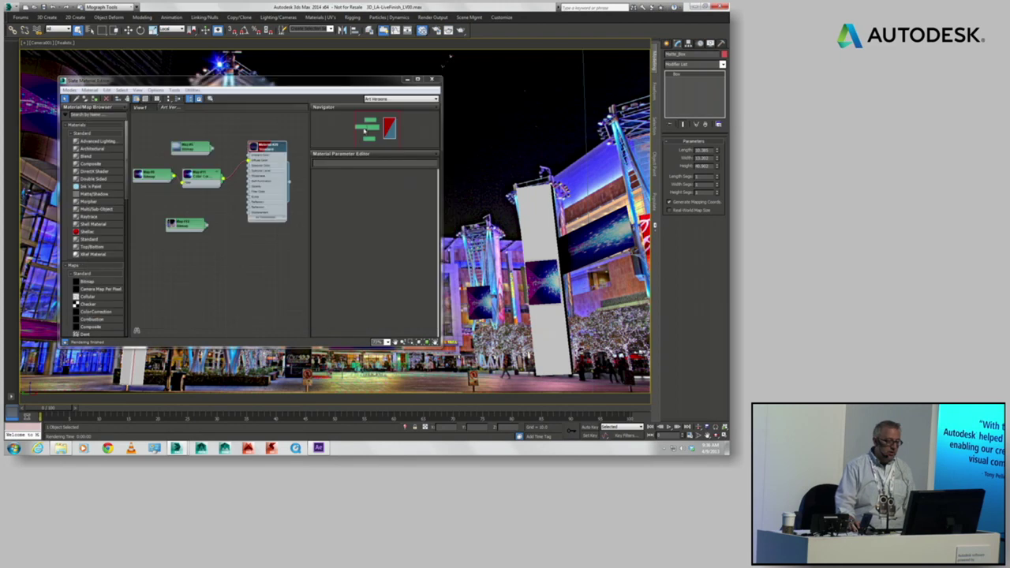
{"action": "left_click", "coordinate": [434, 79]}
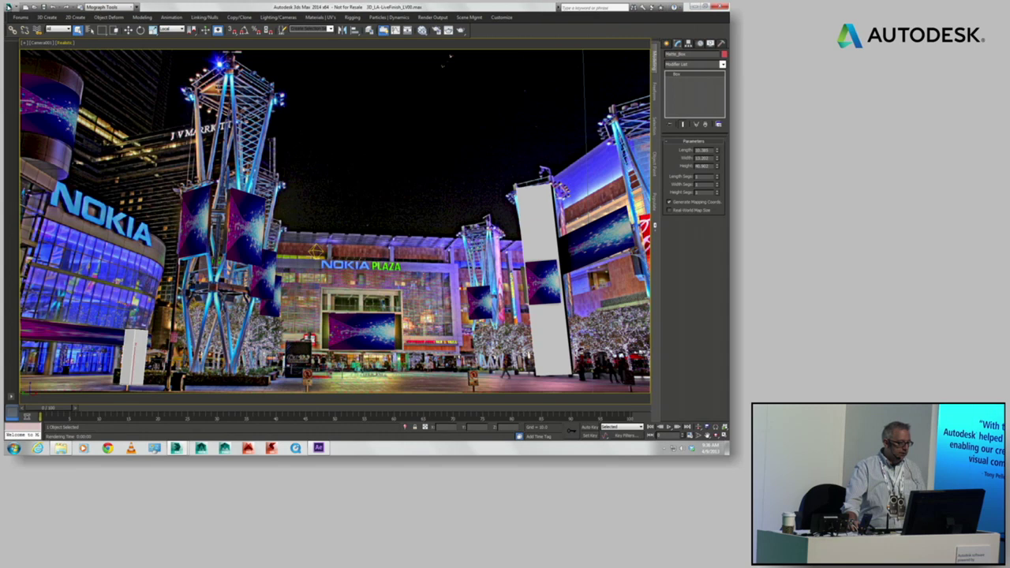
Step: Open the scene MultiMap_StateSets22_LV06.max without saving changes to the current scene
{"action": "key", "text": "alt+f"}
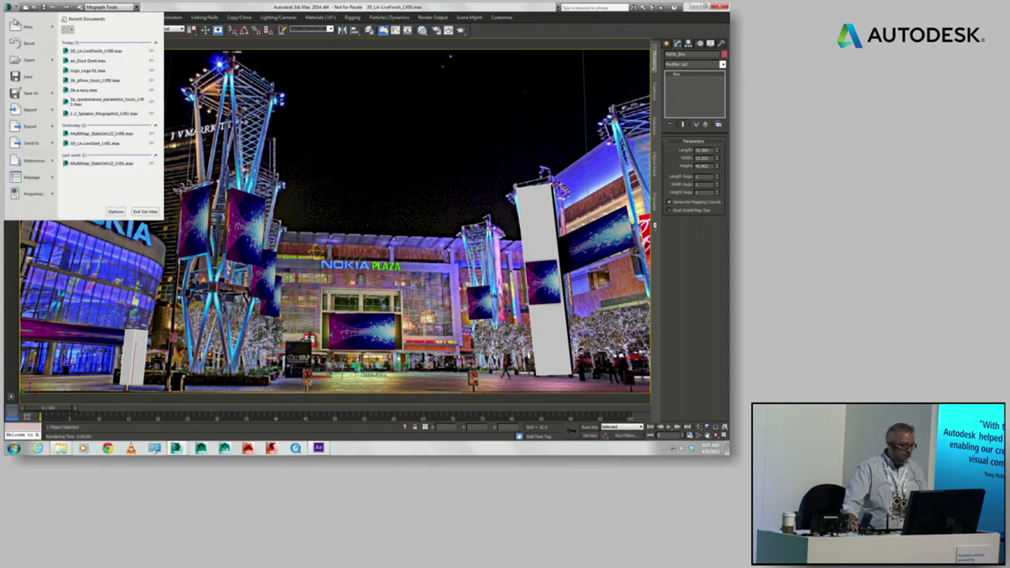
{"action": "left_click", "coordinate": [30, 63]}
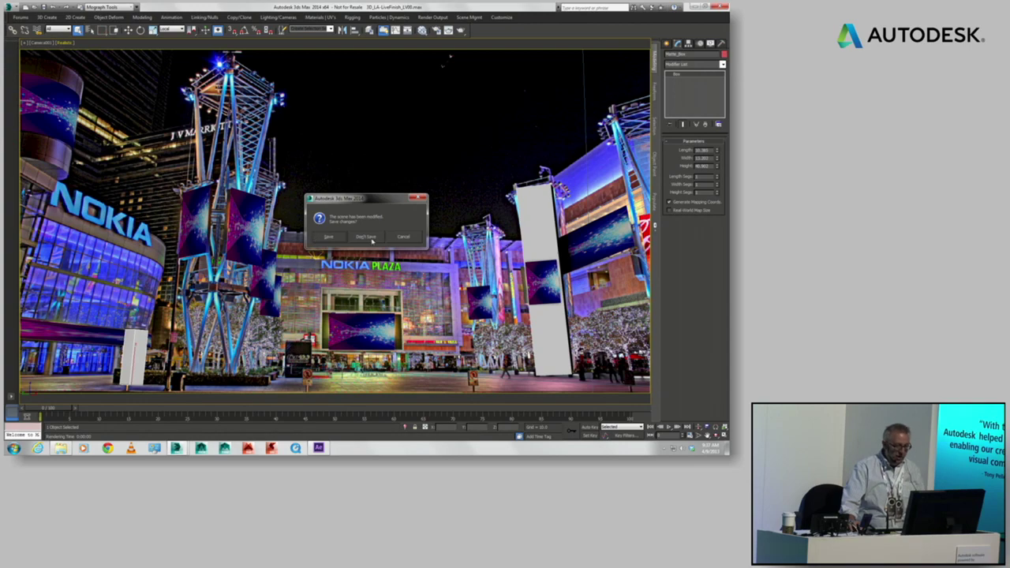
{"action": "left_click", "coordinate": [365, 237]}
{"action": "left_click", "coordinate": [89, 131]}
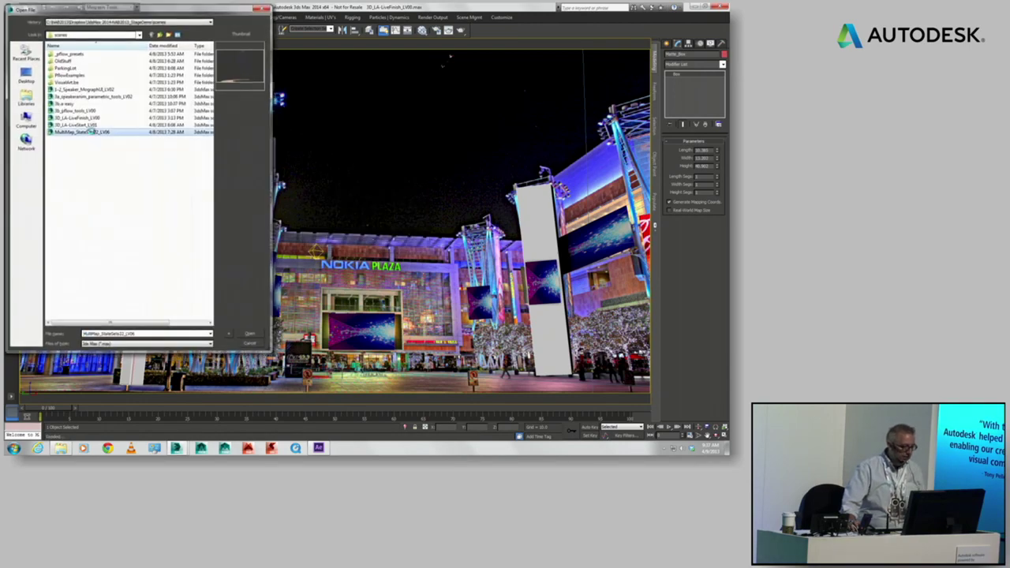
{"action": "double_click", "coordinate": [89, 132]}
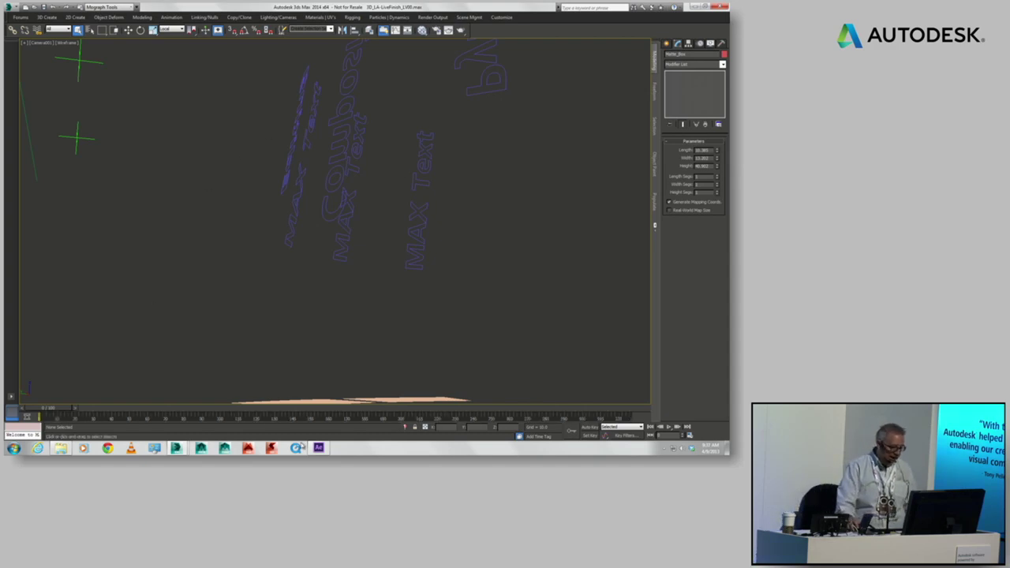
Step: Switch to After Effects, scrub the Epic Awards composition to 0:00:09:07, and return to the 3ds Max scene
{"action": "left_click", "coordinate": [318, 447]}
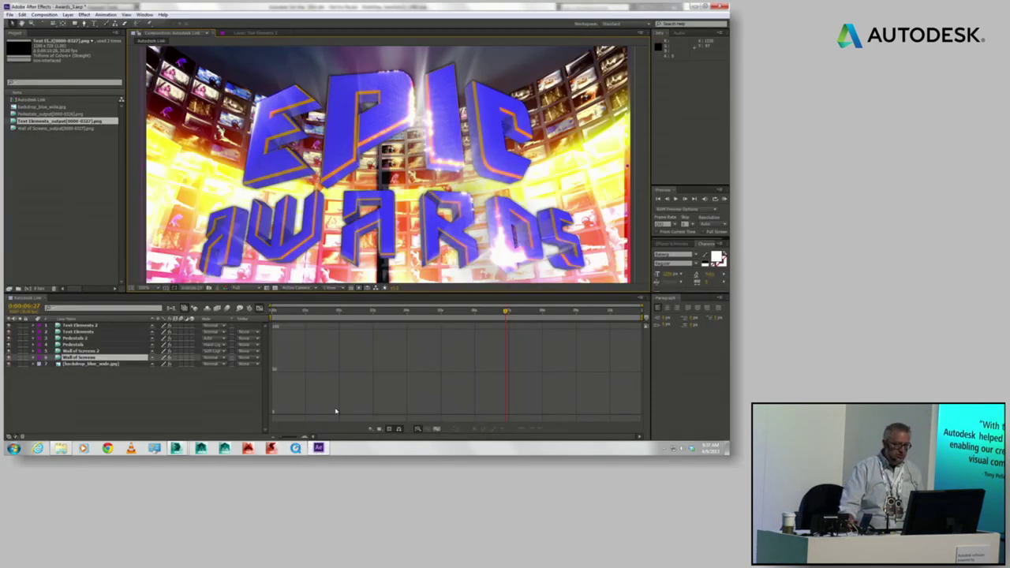
{"action": "left_click_drag", "start_coordinate": [506, 312], "coordinate": [586, 312]}
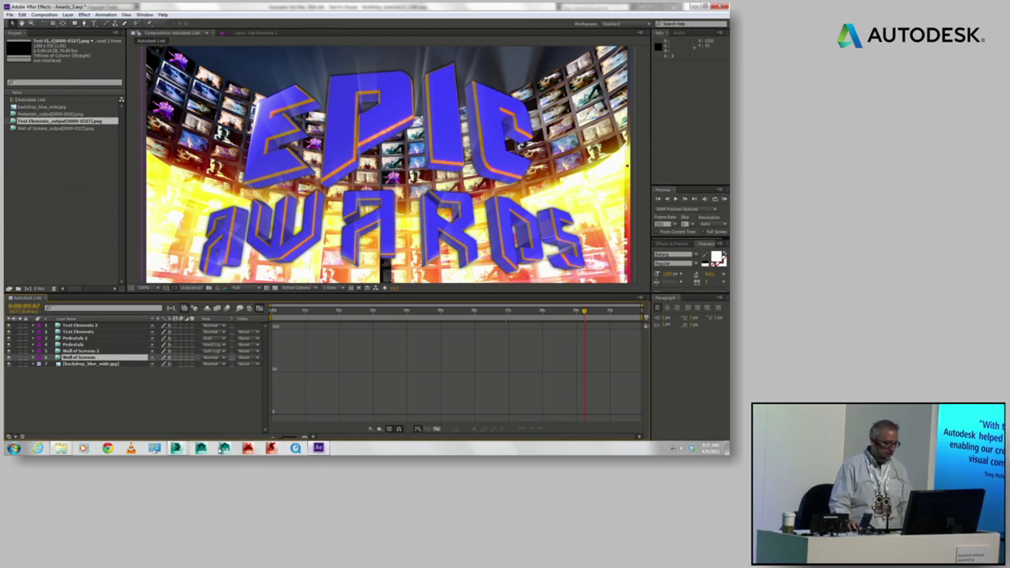
{"action": "mouse_move", "coordinate": [178, 439]}
{"action": "left_click", "coordinate": [134, 404]}
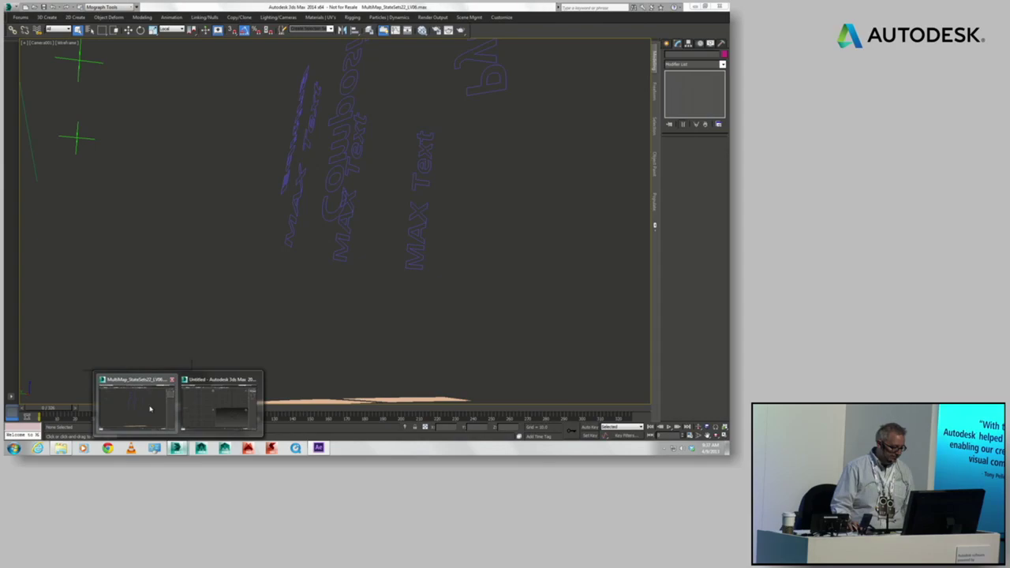
Step: Scrub through the animation and select the five text shapes in the camera view to inspect them, then scrub back to frame 4
{"action": "left_click_drag", "start_coordinate": [54, 413], "coordinate": [142, 415]}
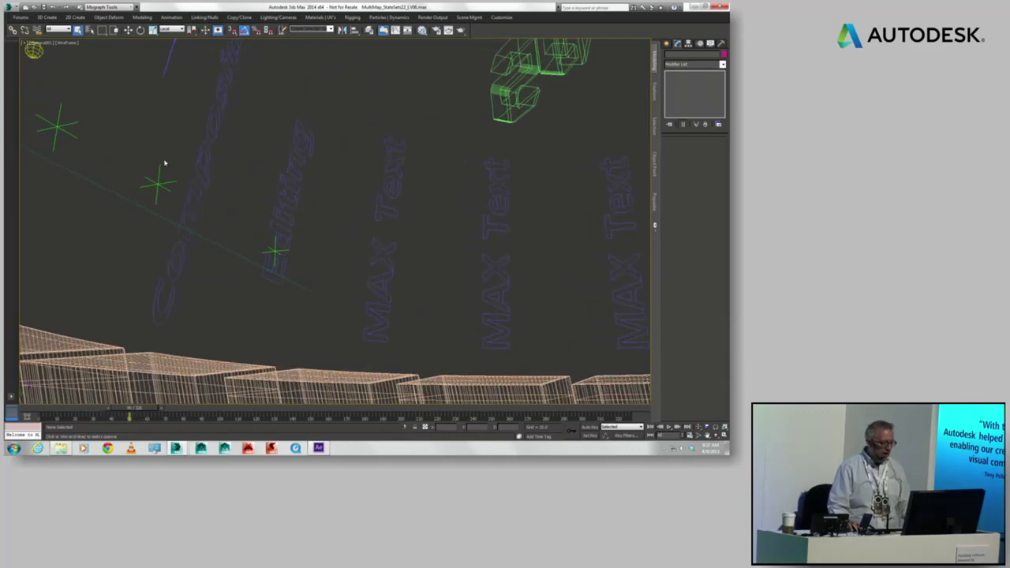
{"action": "left_click_drag", "start_coordinate": [401, 161], "coordinate": [465, 166]}
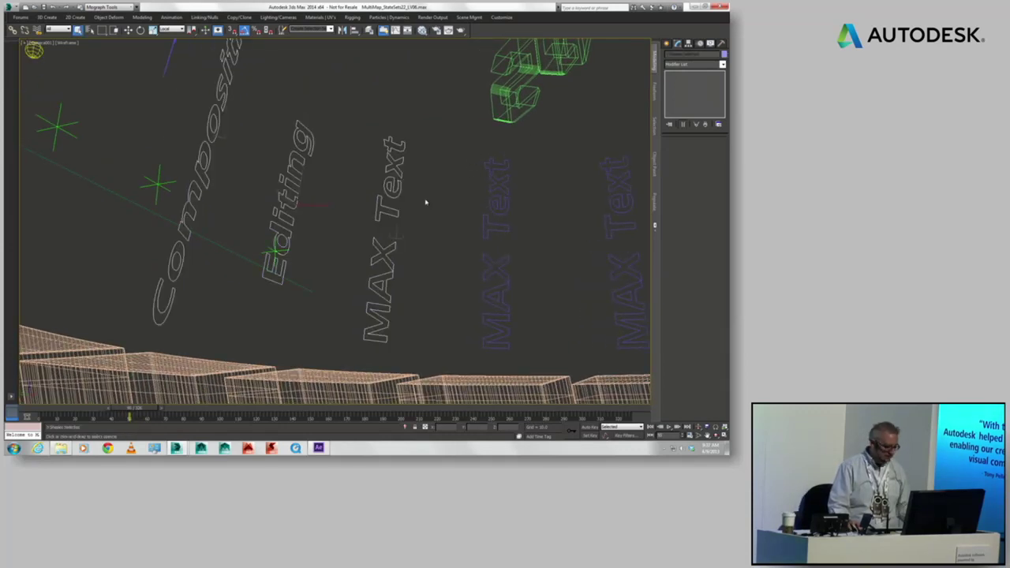
{"action": "left_click_drag", "start_coordinate": [460, 203], "coordinate": [609, 208], "text": "ctrl"}
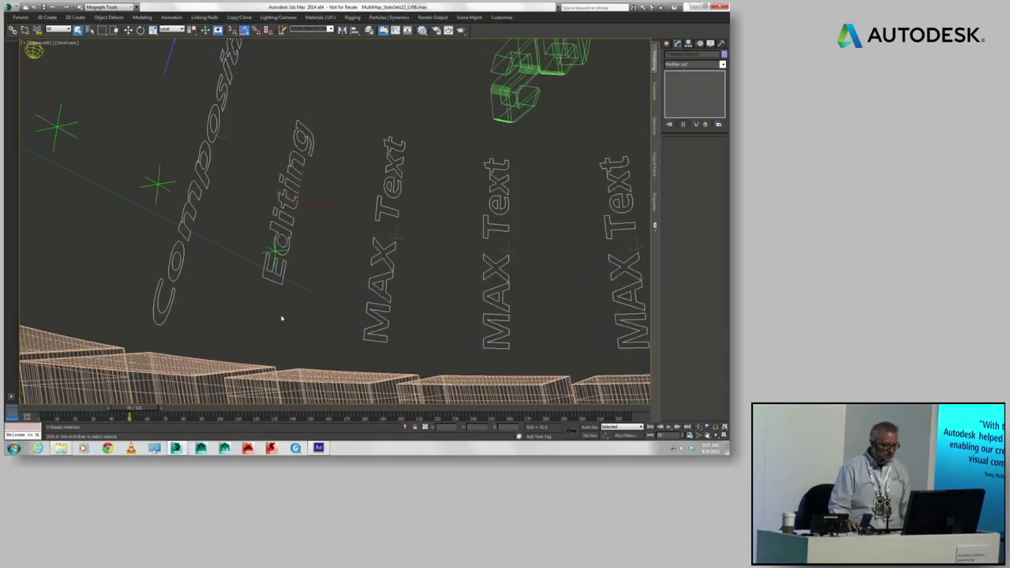
{"action": "mouse_move", "coordinate": [131, 415]}
{"action": "left_mouse_down"}
{"action": "mouse_move", "coordinate": [108, 408]}
{"action": "mouse_move", "coordinate": [202, 415]}
{"action": "mouse_move", "coordinate": [131, 413]}
{"action": "left_mouse_up"}
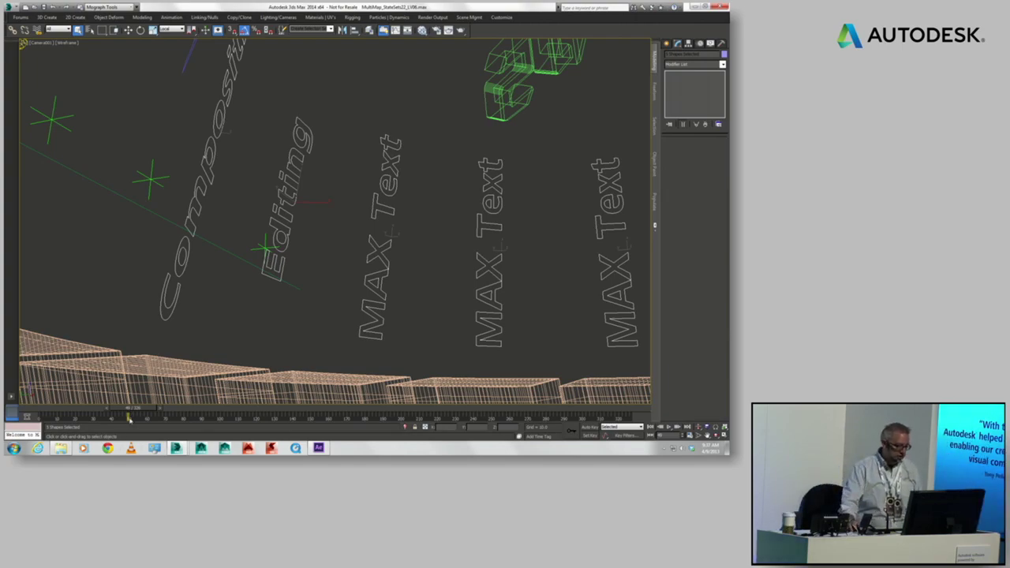
{"action": "left_click_drag", "start_coordinate": [130, 415], "coordinate": [47, 416]}
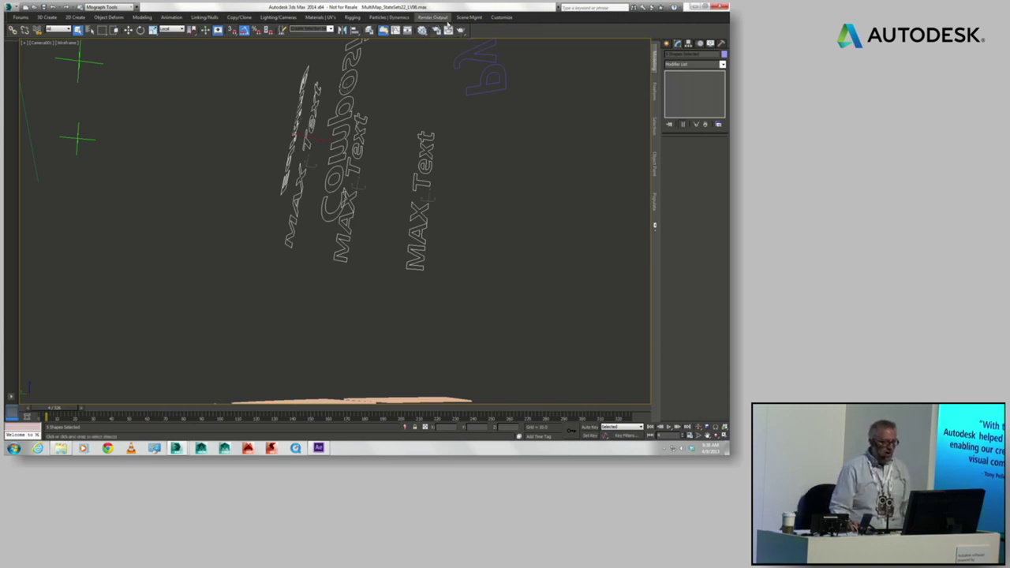
Step: Open State Sets and examine the chain of bitmap nodes and their layer connections in the Compositor view
{"action": "left_click", "coordinate": [435, 17]}
{"action": "left_click", "coordinate": [480, 70]}
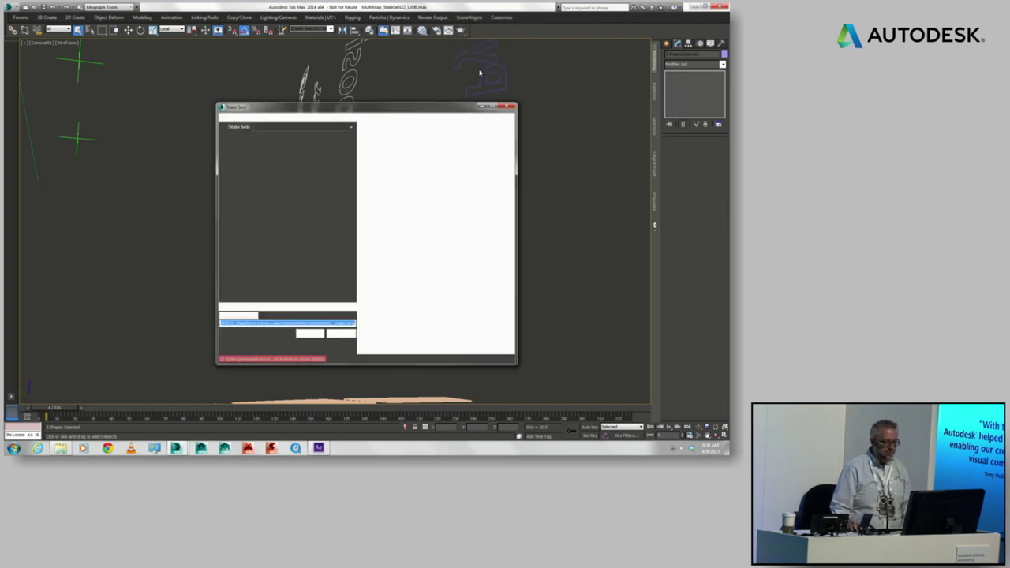
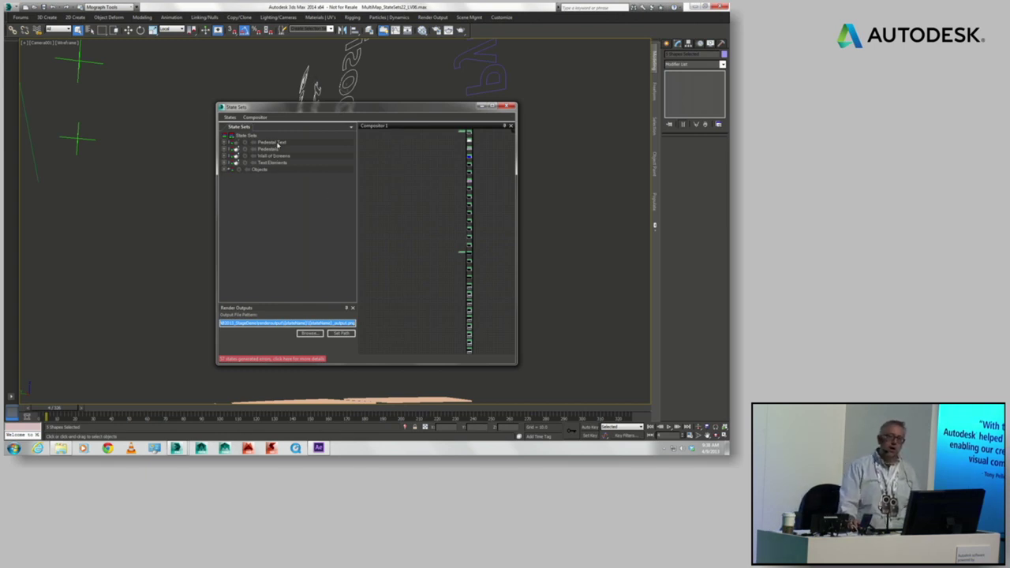
{"action": "middle_click_drag", "start_coordinate": [426, 230], "coordinate": [400, 291]}
{"action": "scroll", "coordinate": [415, 225], "scroll_direction": "up", "scroll_amount": 3}
{"action": "scroll", "coordinate": [410, 193], "scroll_direction": "up", "scroll_amount": 5}
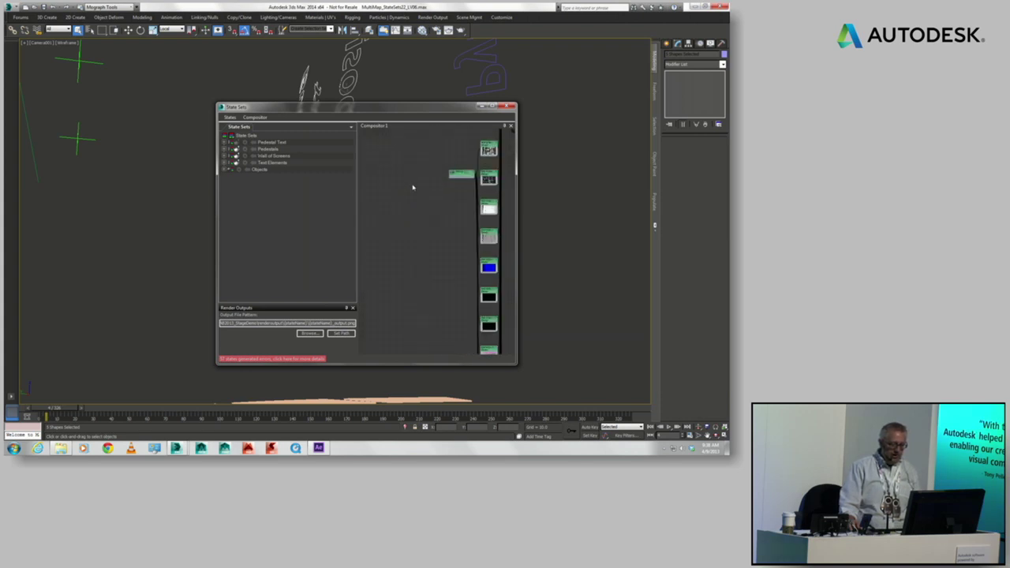
{"action": "mouse_move", "coordinate": [390, 152]}
{"action": "middle_mouse_down"}
{"action": "mouse_move", "coordinate": [395, 221]}
{"action": "mouse_move", "coordinate": [369, 228]}
{"action": "mouse_move", "coordinate": [387, 244]}
{"action": "mouse_move", "coordinate": [385, 277]}
{"action": "middle_mouse_up"}
{"action": "scroll", "coordinate": [399, 187], "scroll_direction": "up", "scroll_amount": 2}
{"action": "mouse_move", "coordinate": [389, 192]}
{"action": "middle_mouse_down"}
{"action": "mouse_move", "coordinate": [390, 268]}
{"action": "mouse_move", "coordinate": [386, 158]}
{"action": "middle_mouse_up"}
{"action": "scroll", "coordinate": [389, 214], "scroll_direction": "up", "scroll_amount": 2}
{"action": "middle_click_drag", "start_coordinate": [392, 248], "coordinate": [391, 157]}
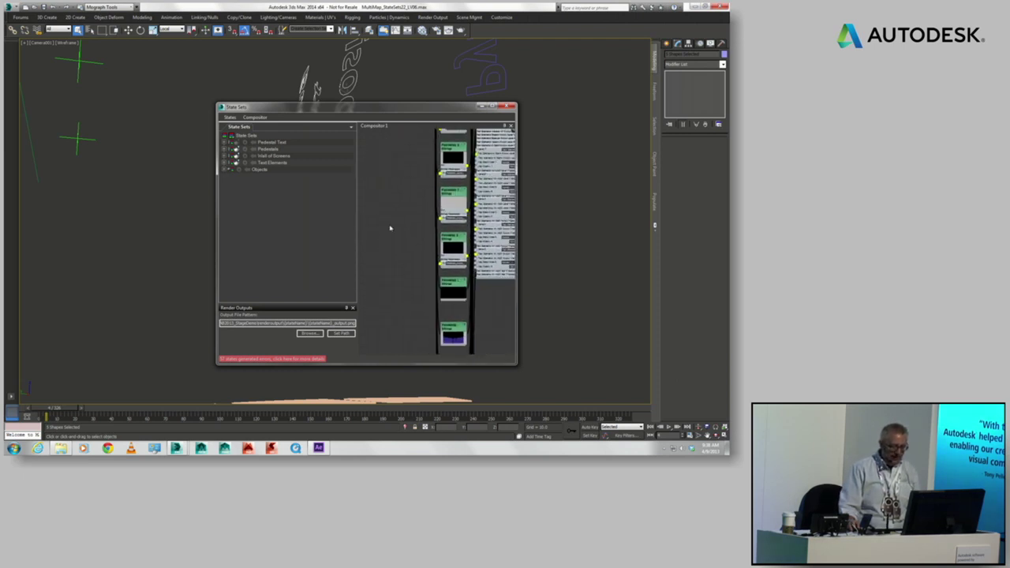
{"action": "middle_click_drag", "start_coordinate": [390, 228], "coordinate": [383, 162]}
{"action": "mouse_move", "coordinate": [392, 199]}
{"action": "middle_mouse_down"}
{"action": "mouse_move", "coordinate": [387, 309]}
{"action": "mouse_move", "coordinate": [397, 327]}
{"action": "mouse_move", "coordinate": [386, 260]}
{"action": "middle_mouse_up"}
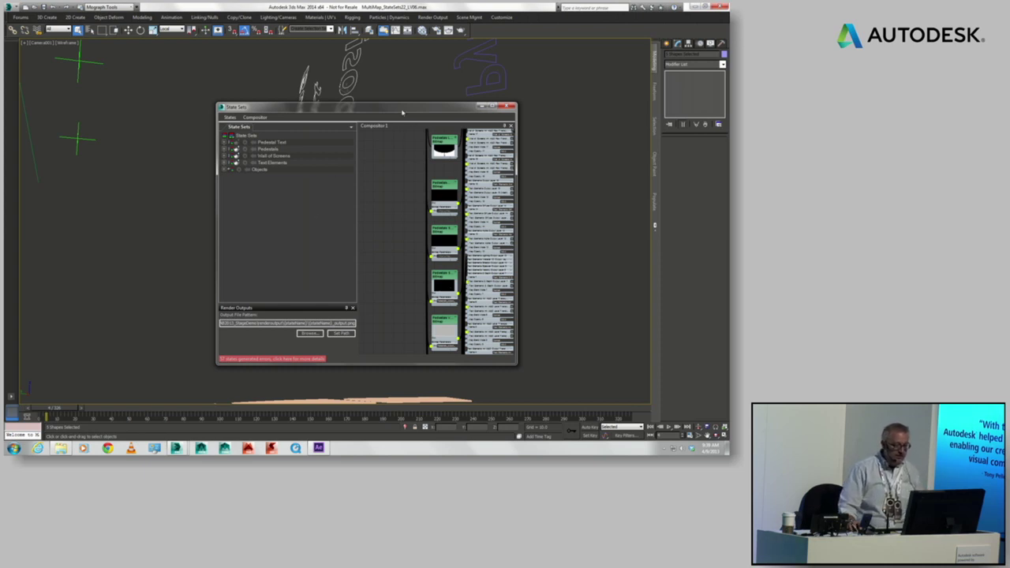
Step: Close the Compositor view in State Sets and toggle the Objects state on and off again
{"action": "left_click_drag", "start_coordinate": [402, 110], "coordinate": [373, 112]}
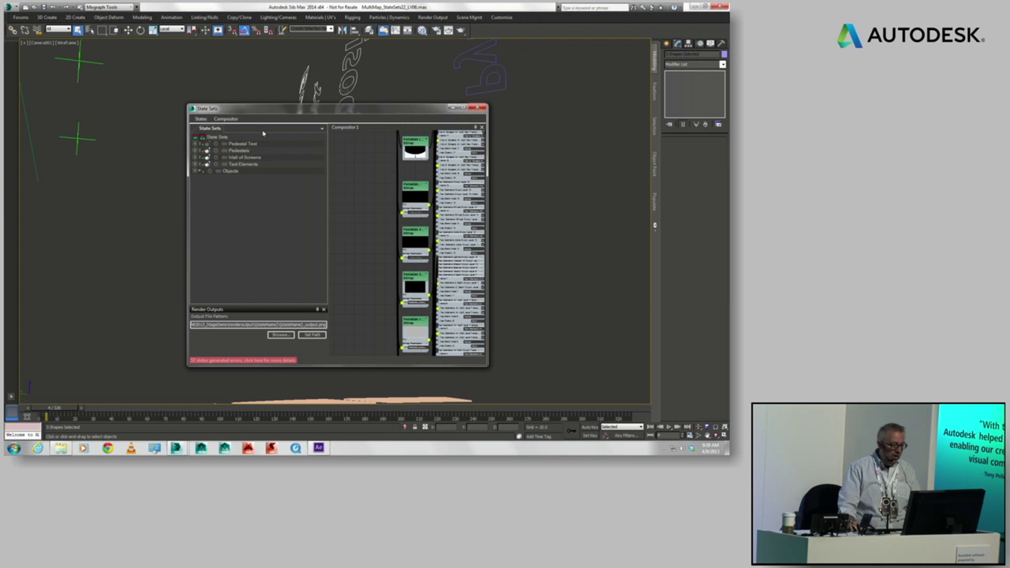
{"action": "left_click", "coordinate": [482, 127]}
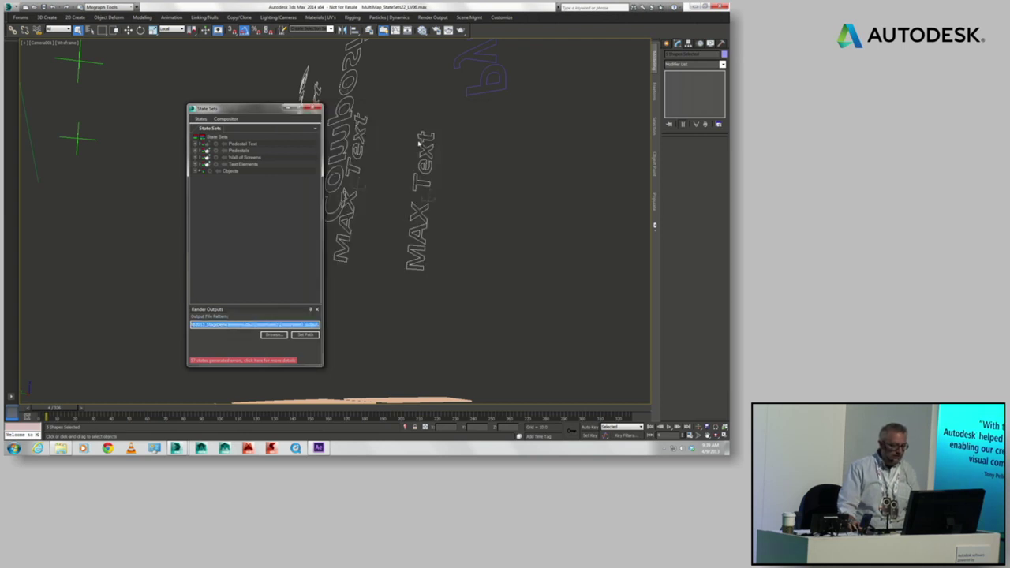
{"action": "left_click_drag", "start_coordinate": [235, 110], "coordinate": [190, 84]}
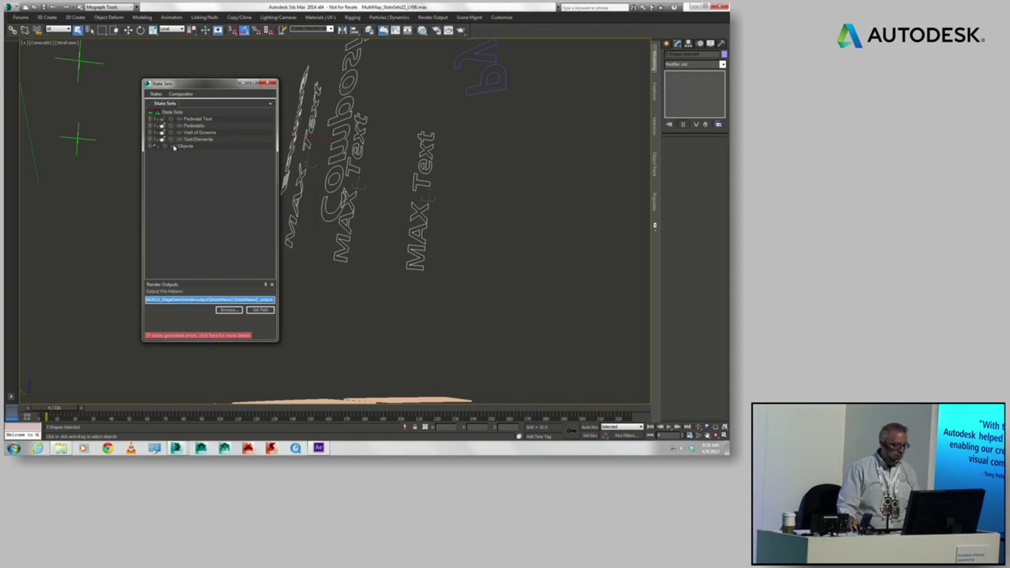
{"action": "left_click", "coordinate": [174, 147]}
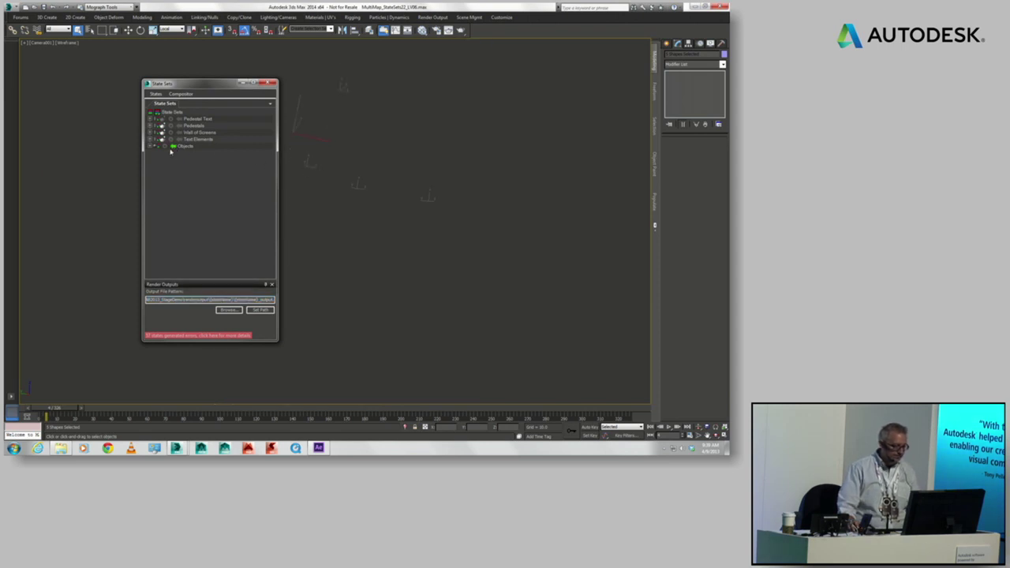
{"action": "left_click", "coordinate": [174, 147]}
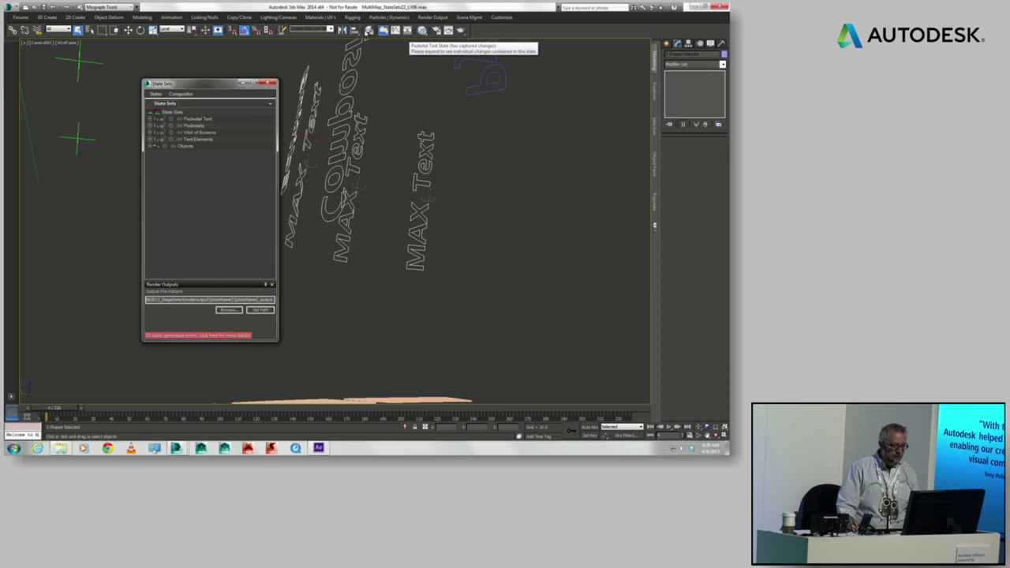
Step: Deselect the text shapes and hide the Text, Pedestal and 0 (default) layers in the scene's layer list
{"action": "left_click", "coordinate": [368, 30]}
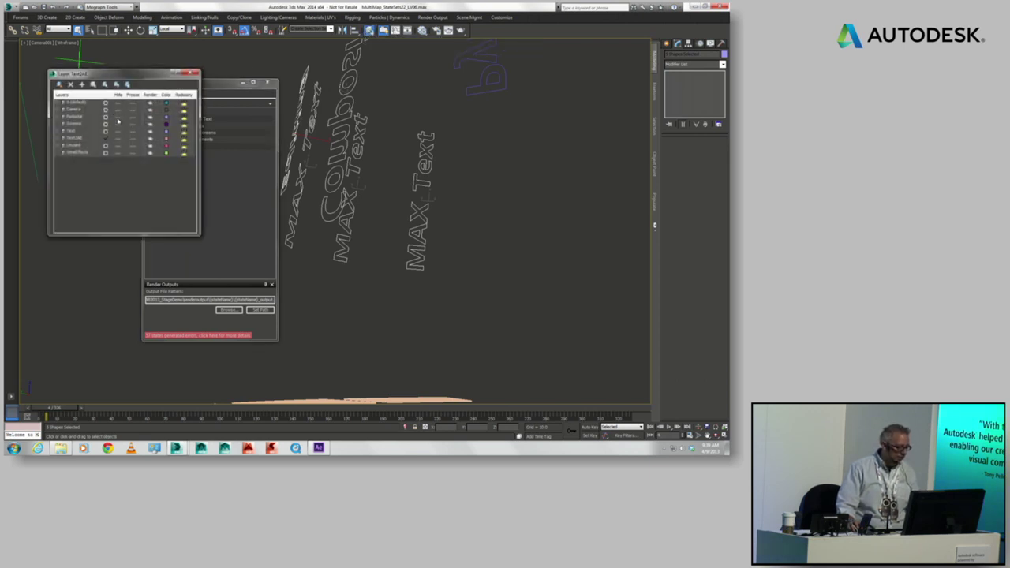
{"action": "left_click", "coordinate": [193, 72]}
{"action": "left_click", "coordinate": [469, 172]}
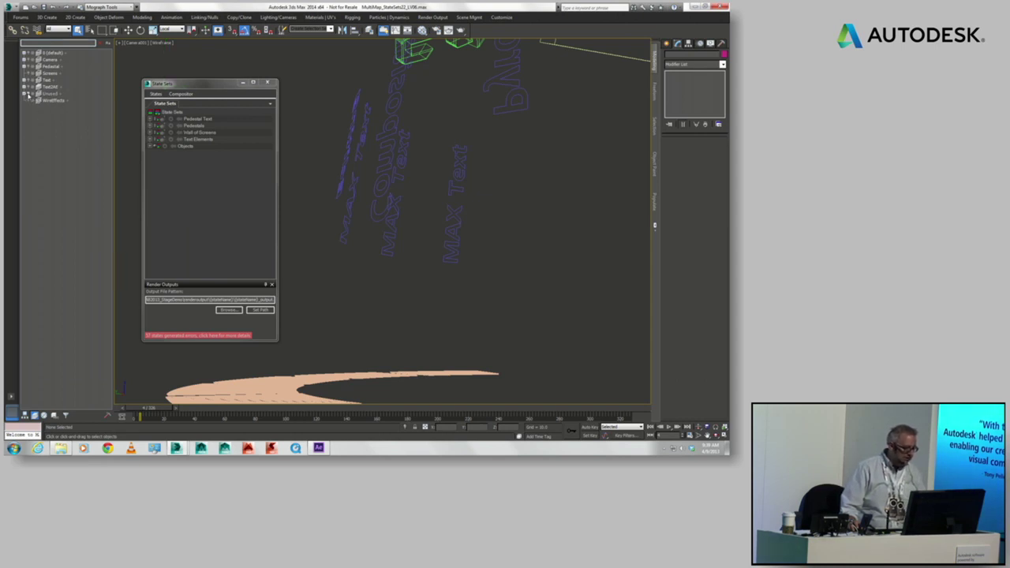
{"action": "left_click", "coordinate": [29, 81]}
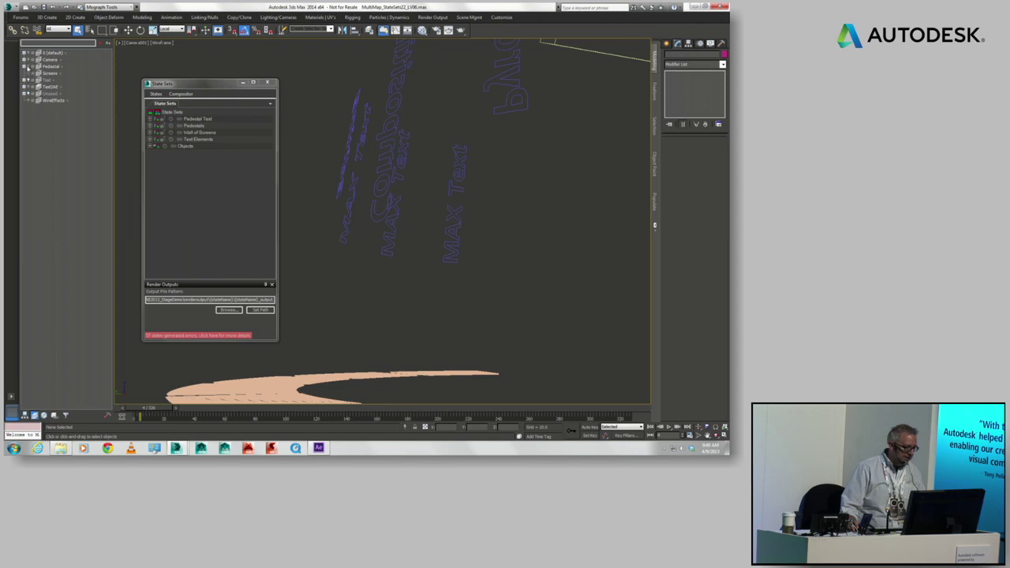
{"action": "left_click", "coordinate": [30, 67]}
{"action": "left_click", "coordinate": [29, 52]}
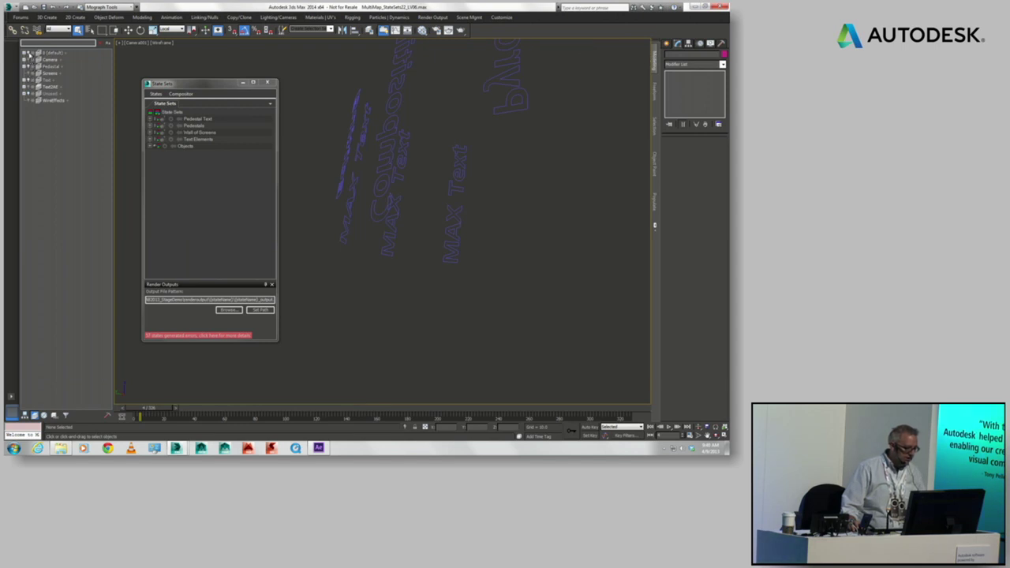
Step: Select the camera with its target and the seven text shapes in their expanded layers, and record them in the Objects state
{"action": "left_click", "coordinate": [25, 59]}
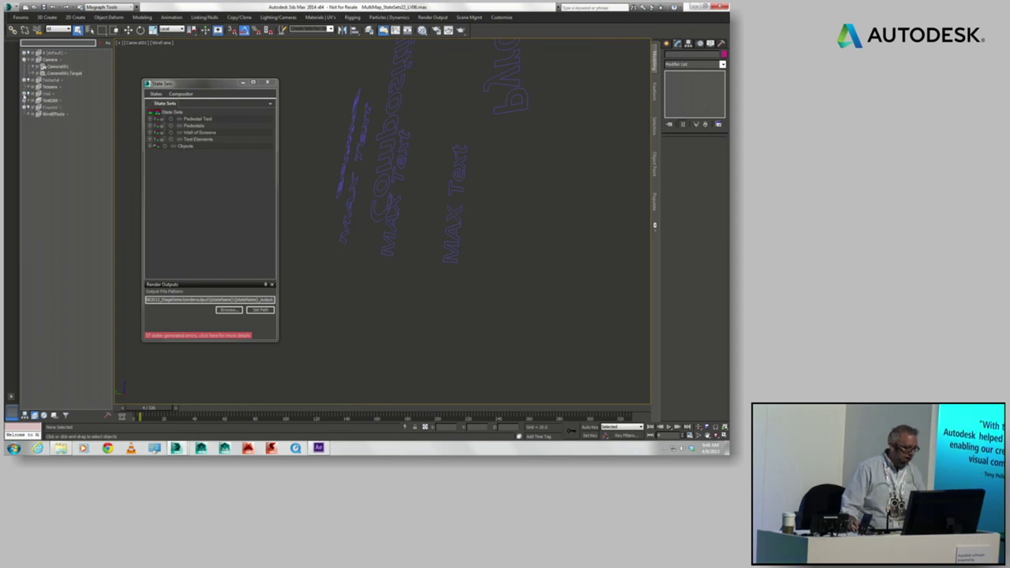
{"action": "left_click", "coordinate": [24, 100]}
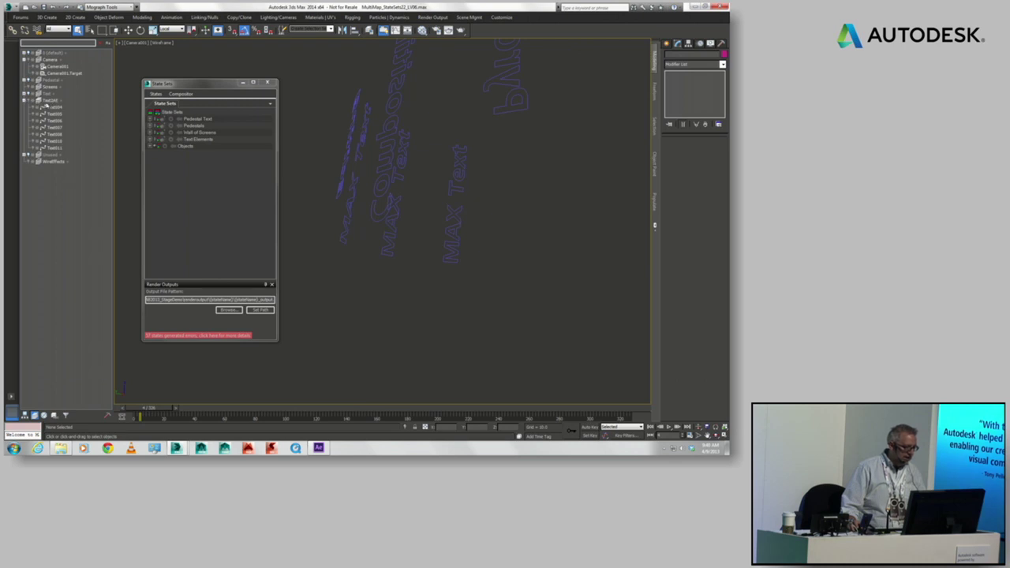
{"action": "left_click", "coordinate": [50, 65]}
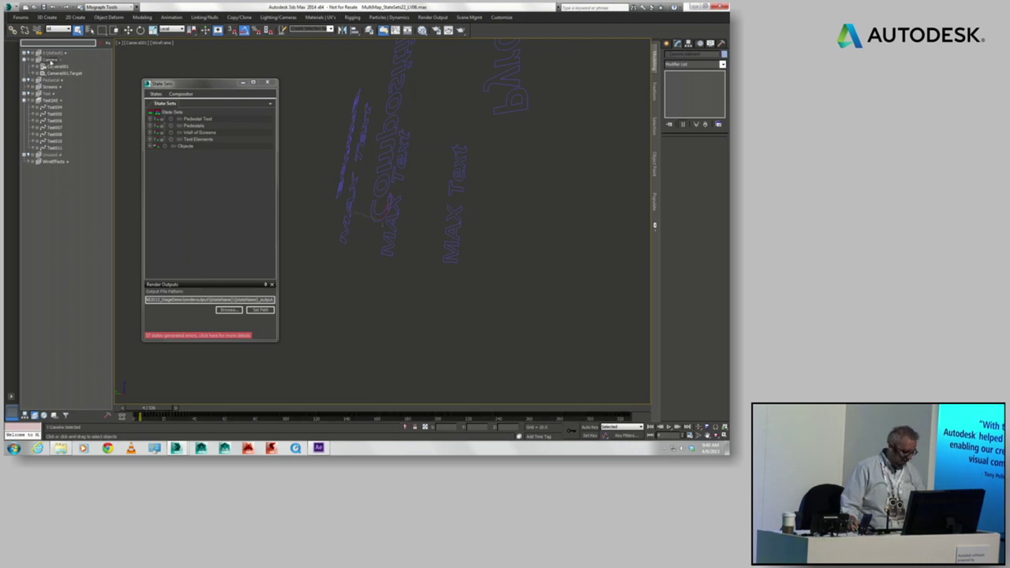
{"action": "left_click", "coordinate": [50, 101]}
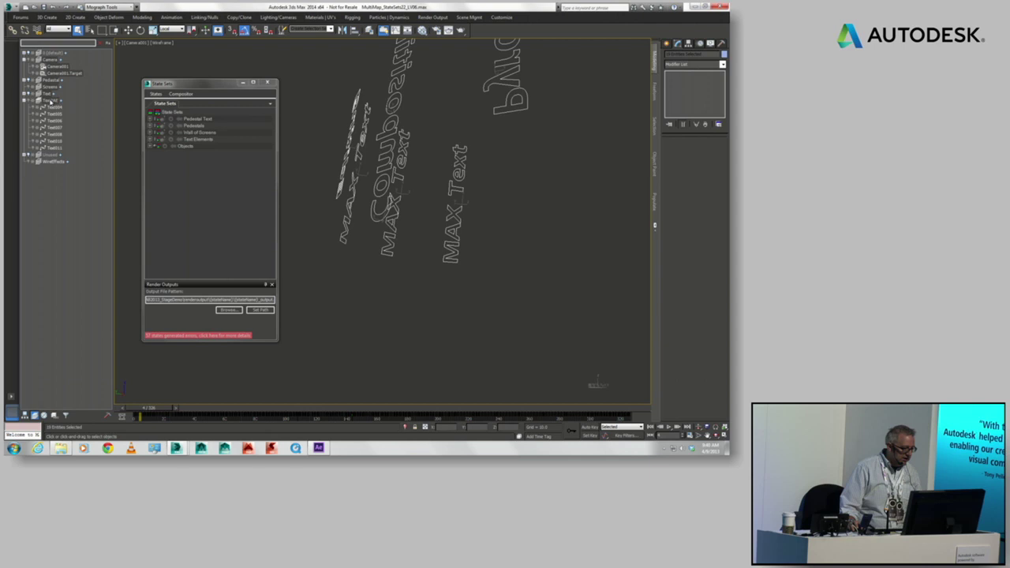
{"action": "left_click", "coordinate": [53, 61]}
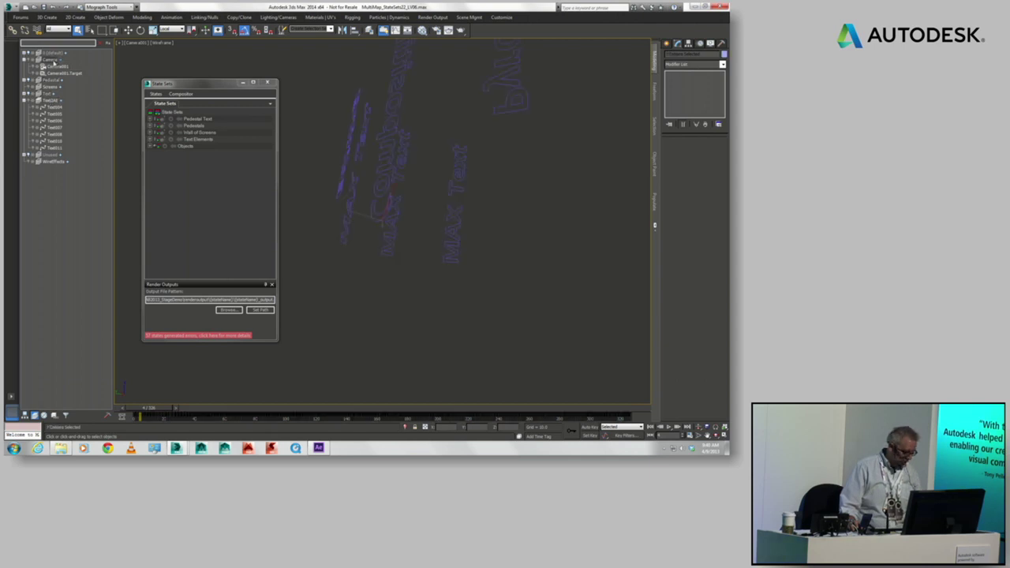
{"action": "left_click", "coordinate": [50, 102]}
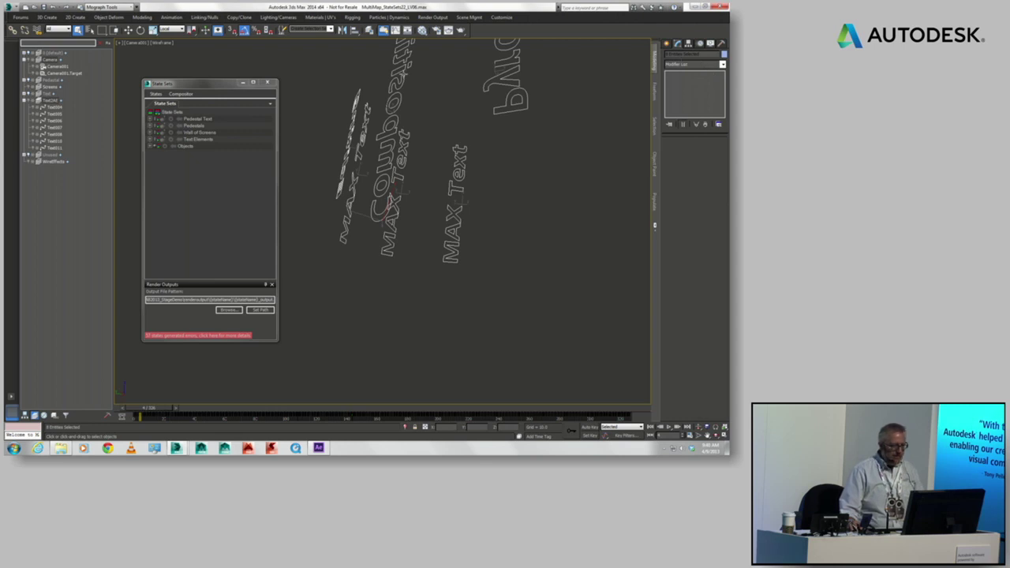
{"action": "left_click", "coordinate": [165, 148]}
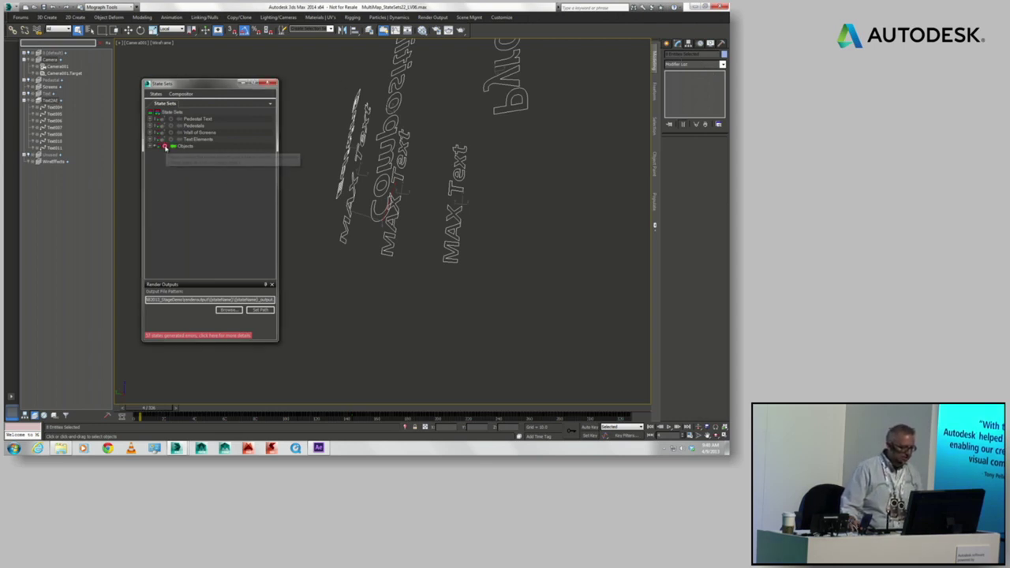
{"action": "left_click", "coordinate": [151, 147]}
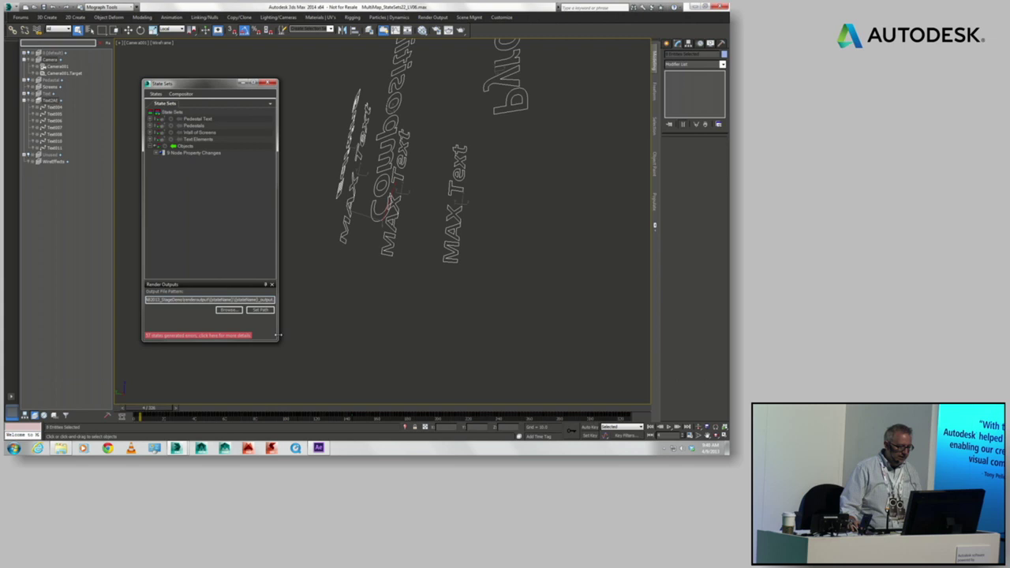
Step: Reset the Compositor Link in State Sets and exclude Lights and Footage from it
{"action": "left_click", "coordinate": [180, 94]}
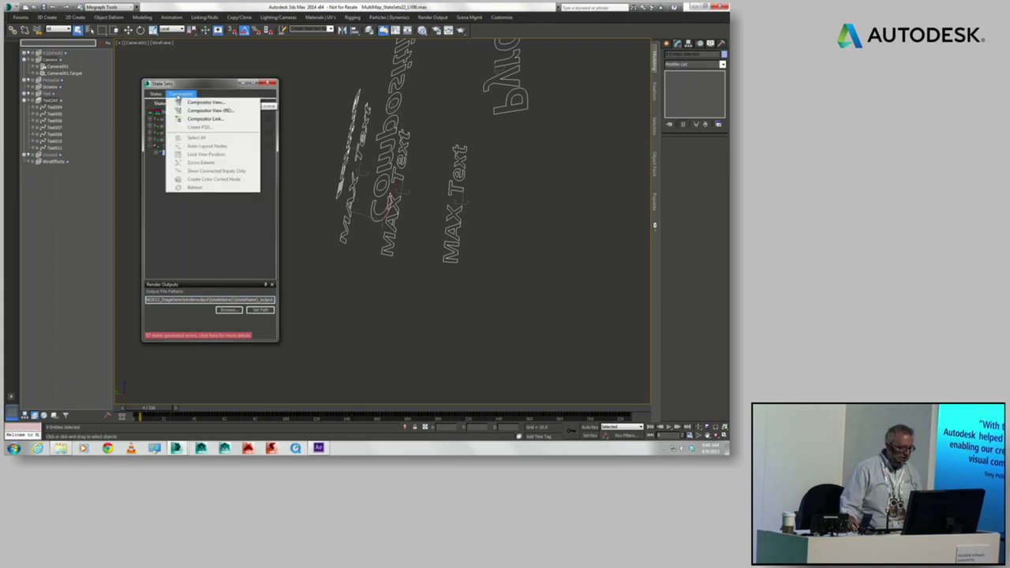
{"action": "left_click", "coordinate": [194, 120]}
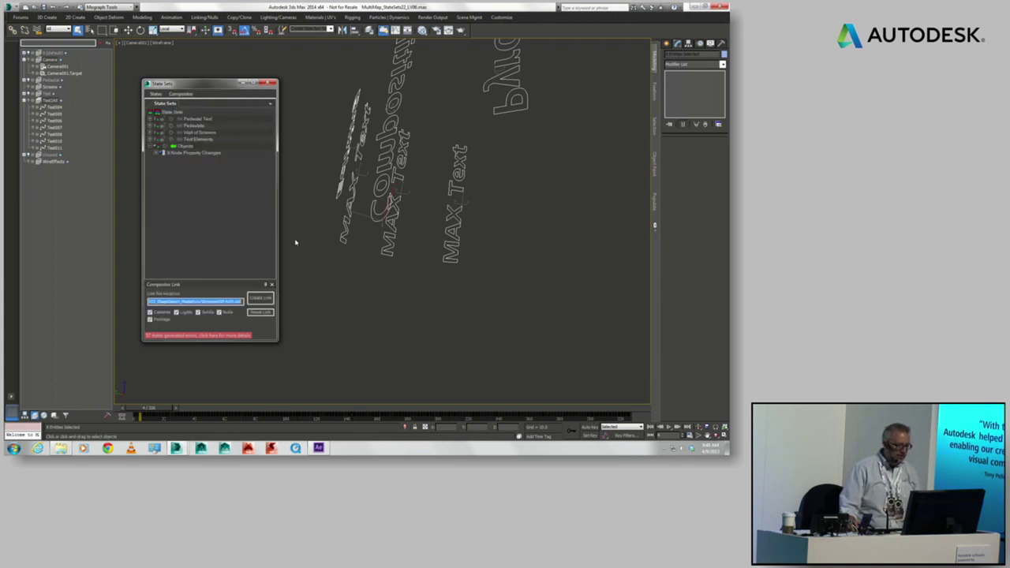
{"action": "left_click", "coordinate": [267, 313]}
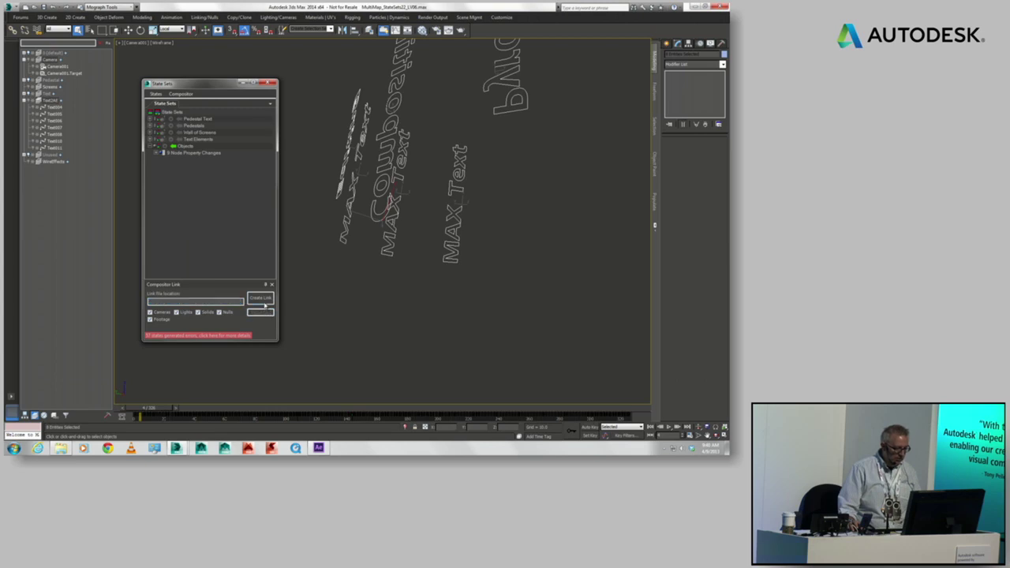
{"action": "left_click", "coordinate": [264, 299]}
{"action": "left_click", "coordinate": [481, 304]}
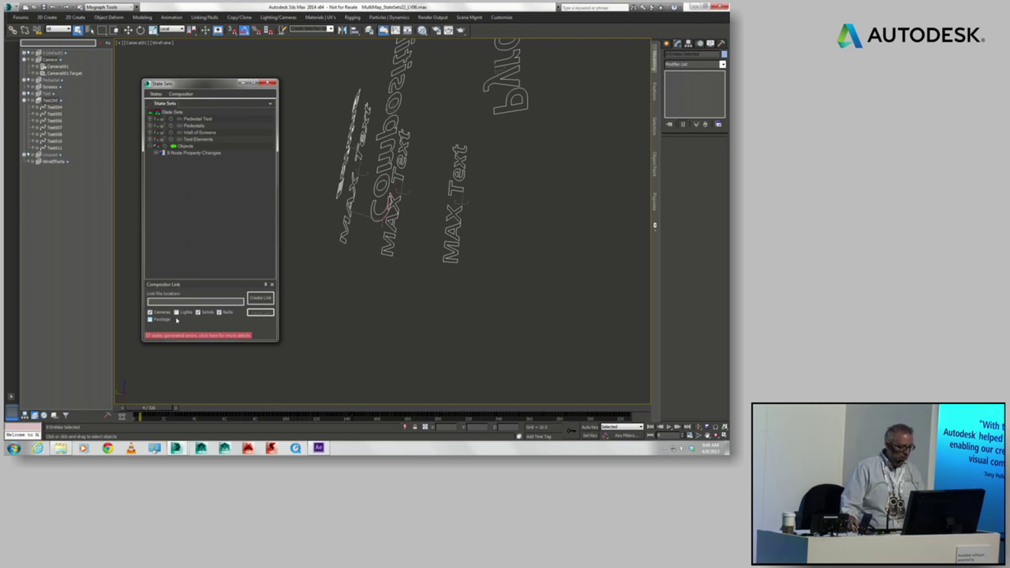
Step: Create the Compositor Link as a new .sof file in the _MediaSync folder, basing its name on PedTest5 with a different number
{"action": "left_click", "coordinate": [262, 301]}
{"action": "left_click", "coordinate": [236, 173]}
{"action": "double_click", "coordinate": [211, 276]}
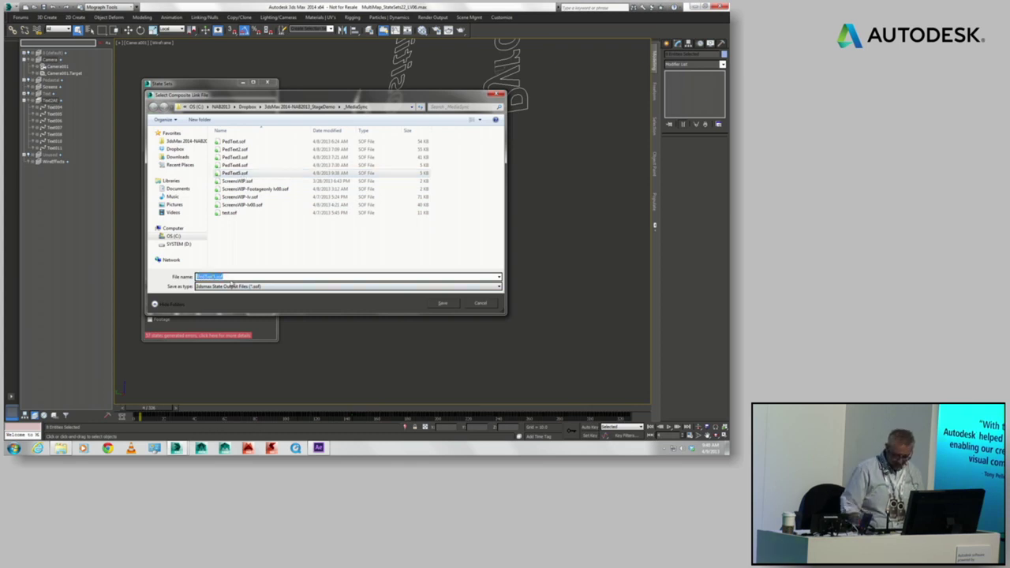
{"action": "key", "text": "End"}
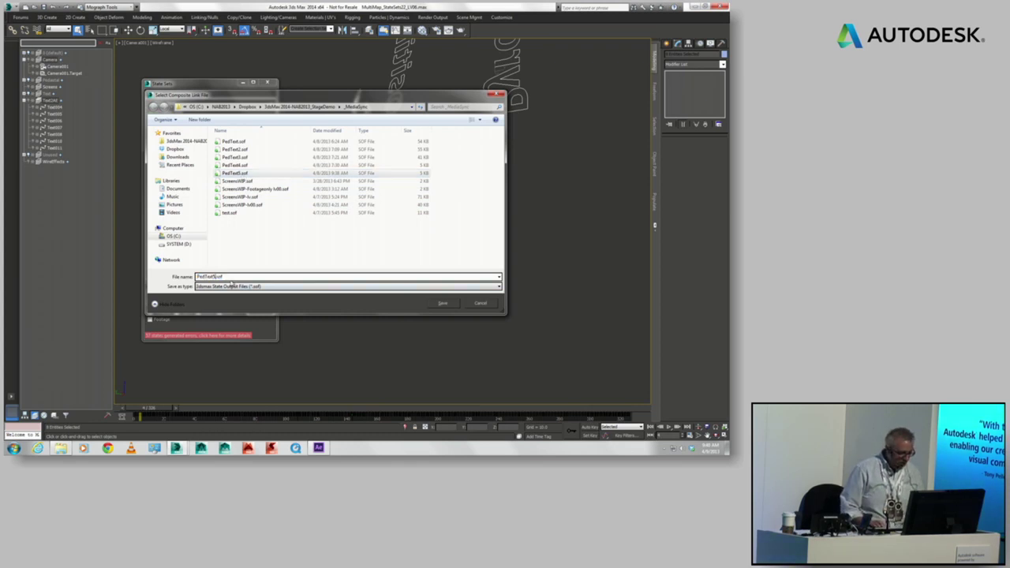
{"action": "key", "text": "BackSpace"}
{"action": "key", "text": "Return"}
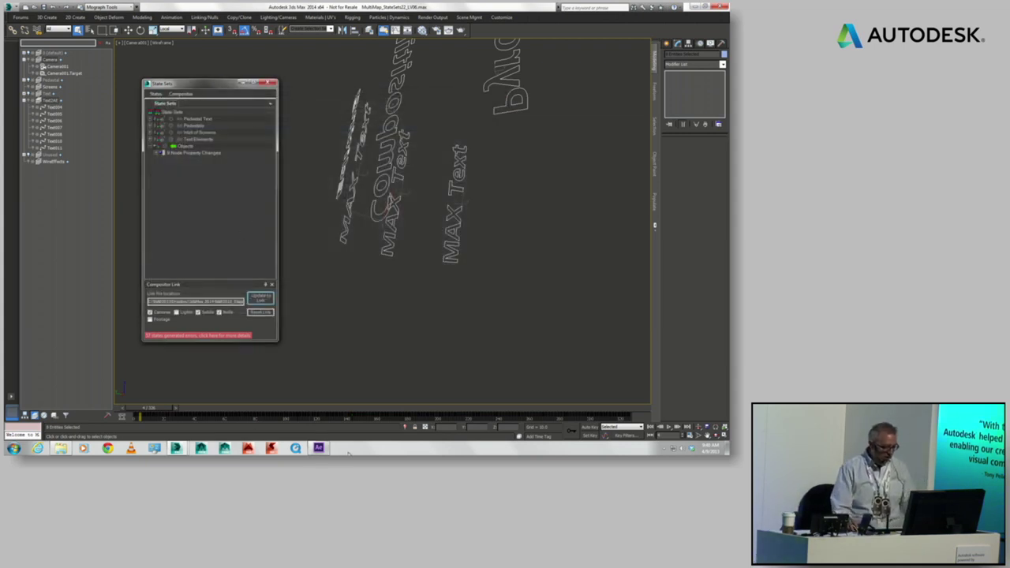
Step: Switch to After Effects and replace its Compositor Link with one to the newly saved .sof file, excluding Lights and Footage
{"action": "left_click", "coordinate": [318, 447]}
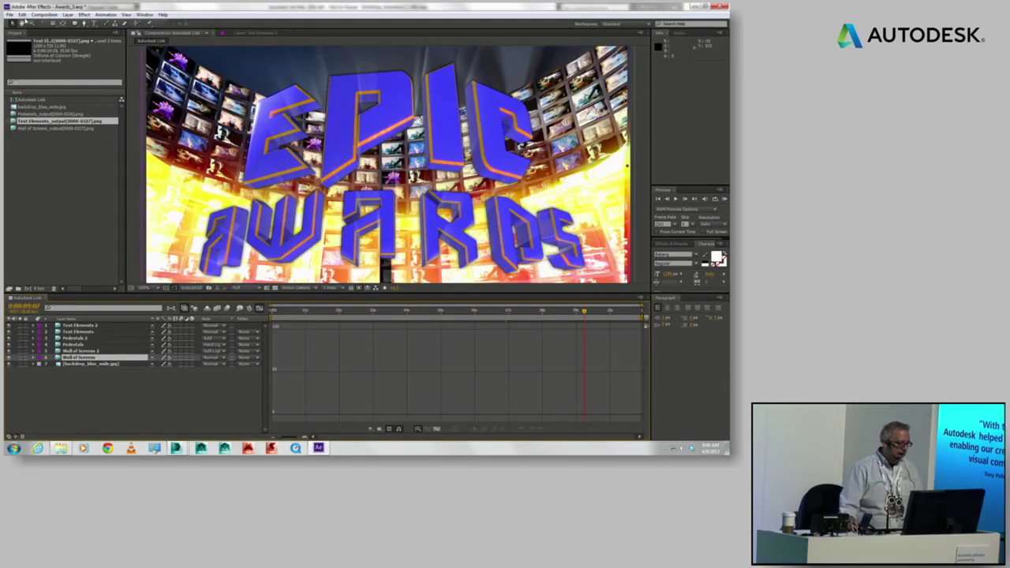
{"action": "left_click", "coordinate": [12, 15]}
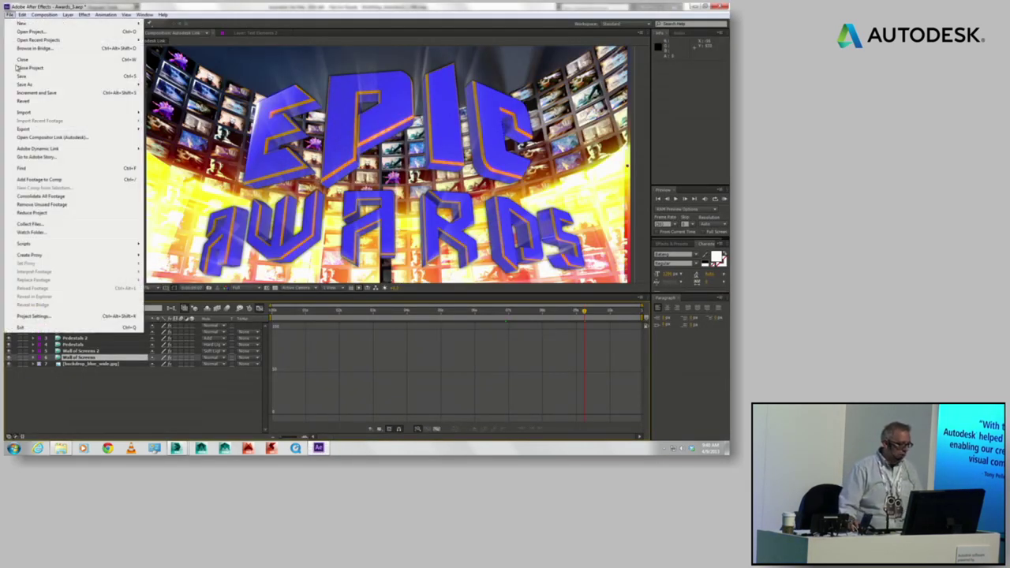
{"action": "left_click", "coordinate": [38, 142]}
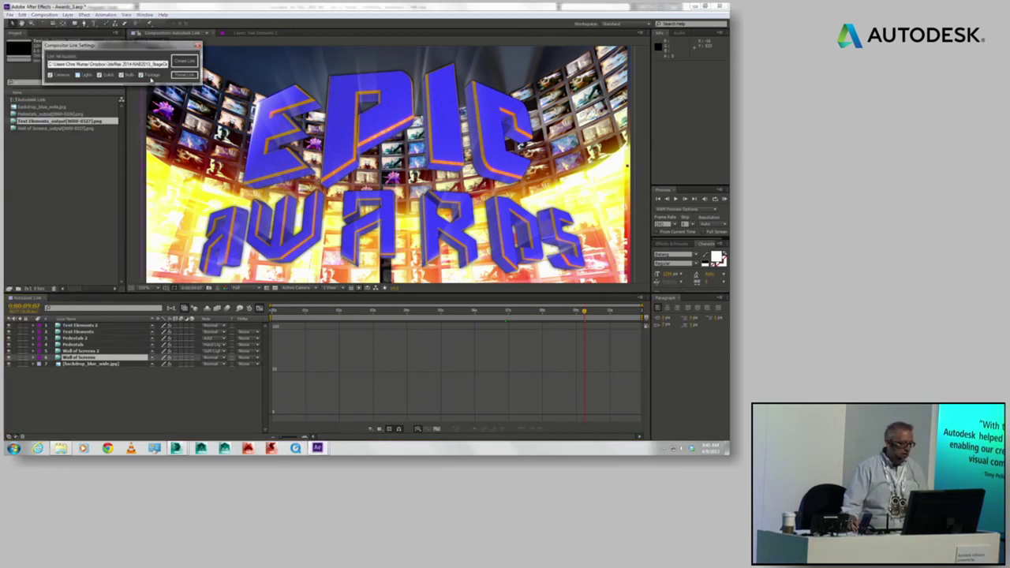
{"action": "left_click", "coordinate": [173, 74]}
{"action": "left_click", "coordinate": [180, 65]}
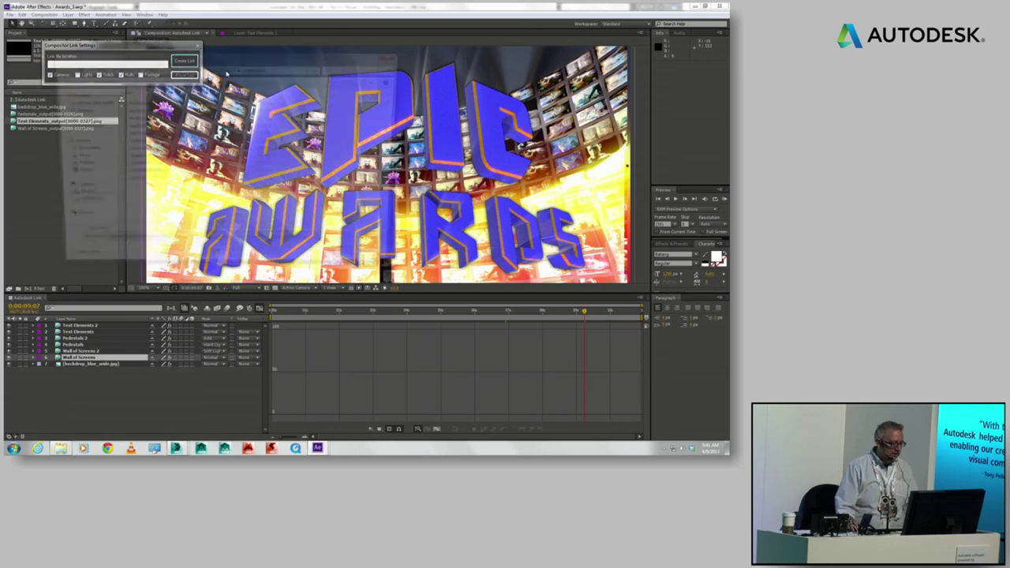
{"action": "double_click", "coordinate": [138, 146]}
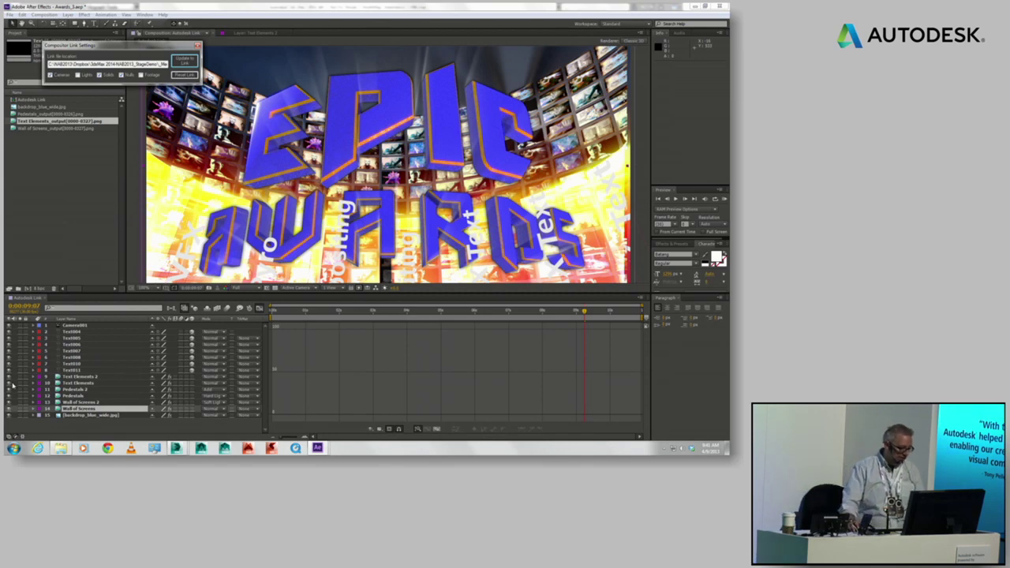
Step: Hide the Text Elements, Pedestals and Wall of Screens layers, and scrub the composition to 0:00:03:09
{"action": "left_click_drag", "start_coordinate": [10, 381], "coordinate": [8, 411]}
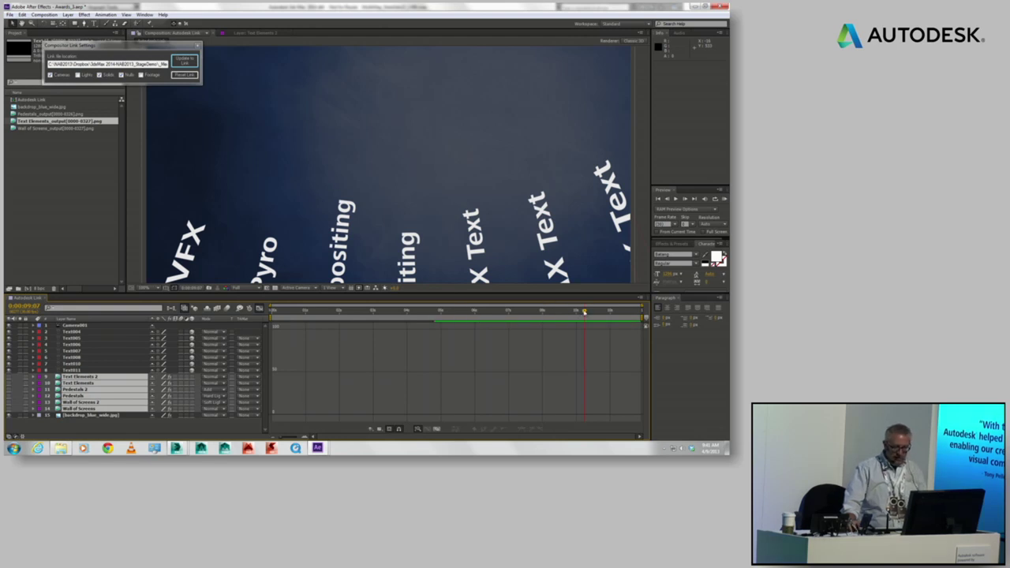
{"action": "left_click_drag", "start_coordinate": [399, 315], "coordinate": [383, 332]}
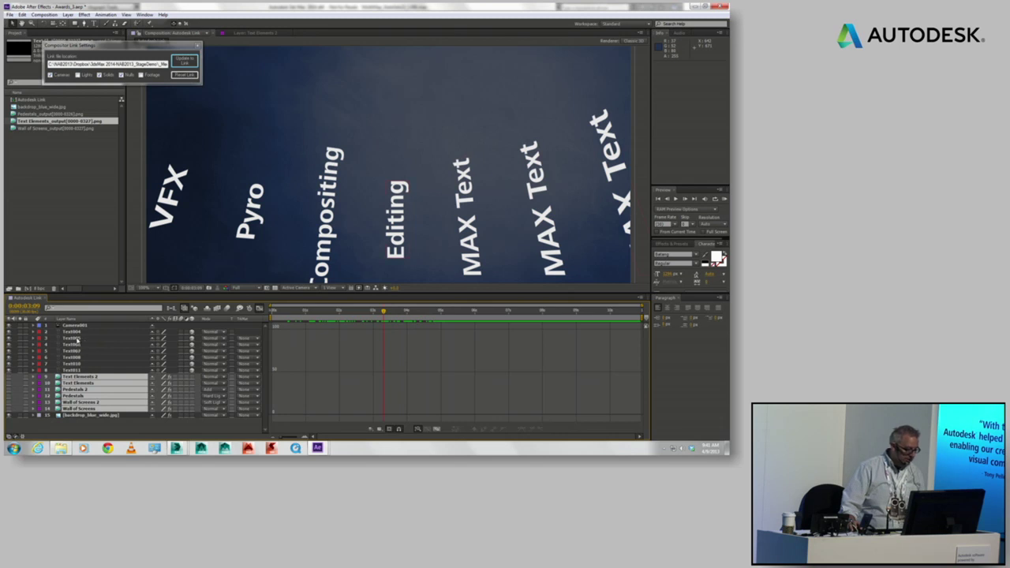
Step: Replace the MAX Text wording of the Text006 layer with Roto
{"action": "left_click", "coordinate": [77, 338]}
{"action": "left_click", "coordinate": [472, 233]}
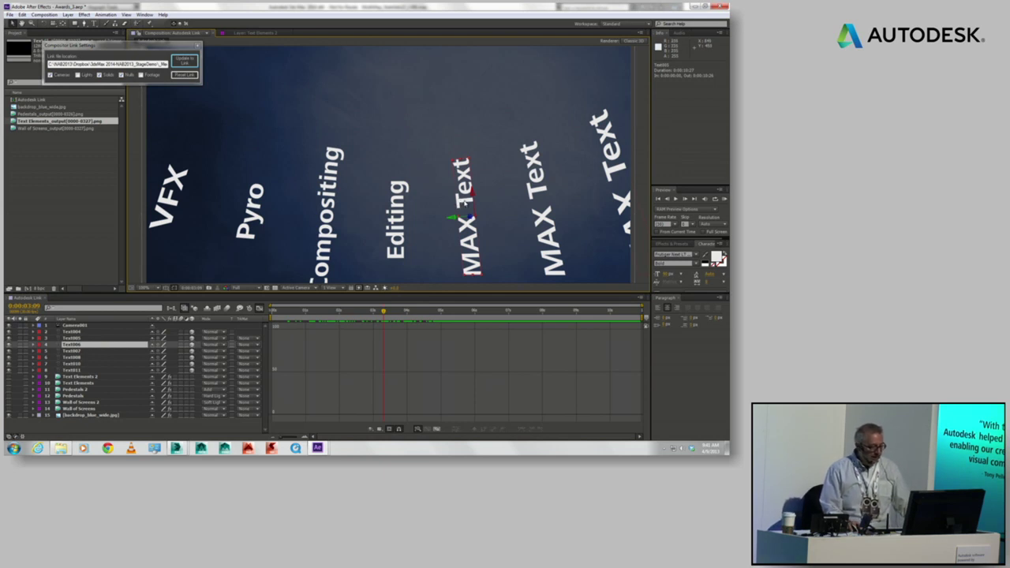
{"action": "double_click", "coordinate": [465, 201]}
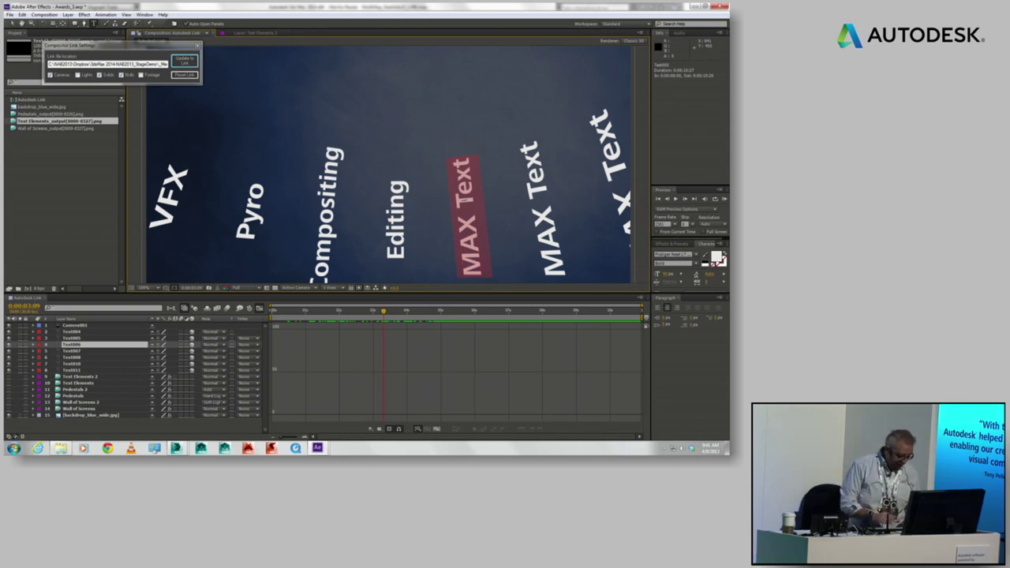
{"action": "type", "text": "Rot"}
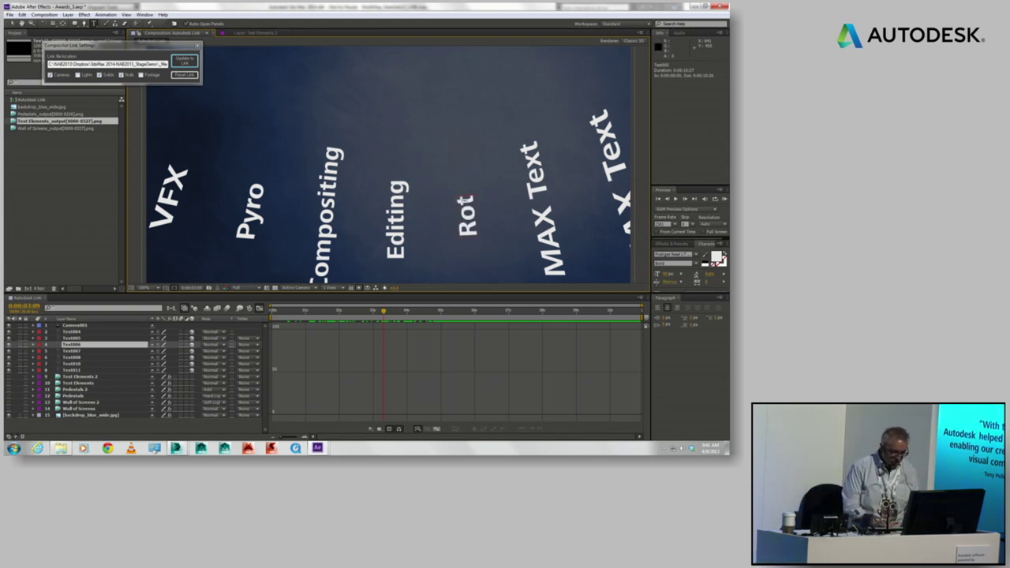
{"action": "type", "text": "o"}
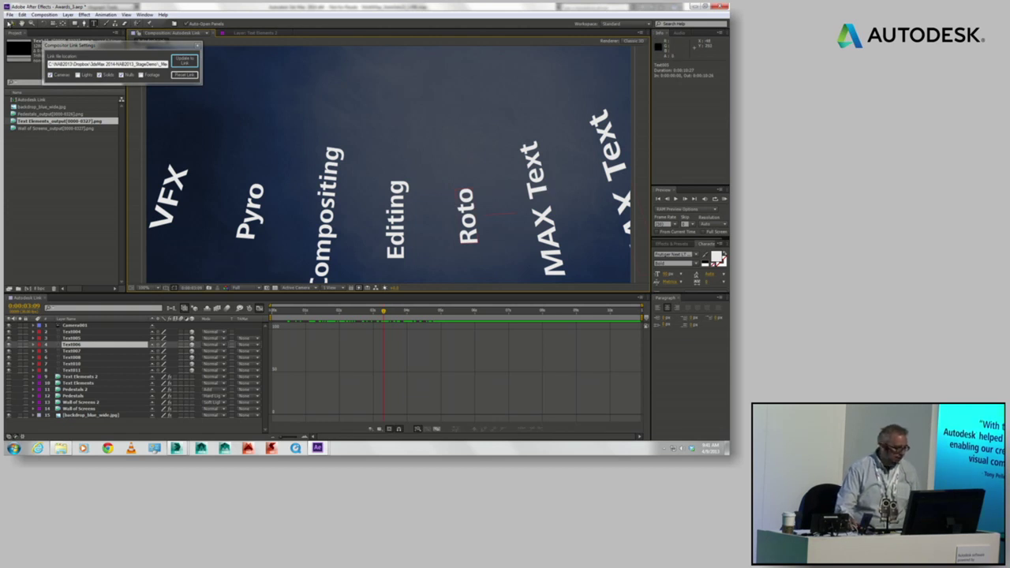
{"action": "left_click", "coordinate": [13, 23]}
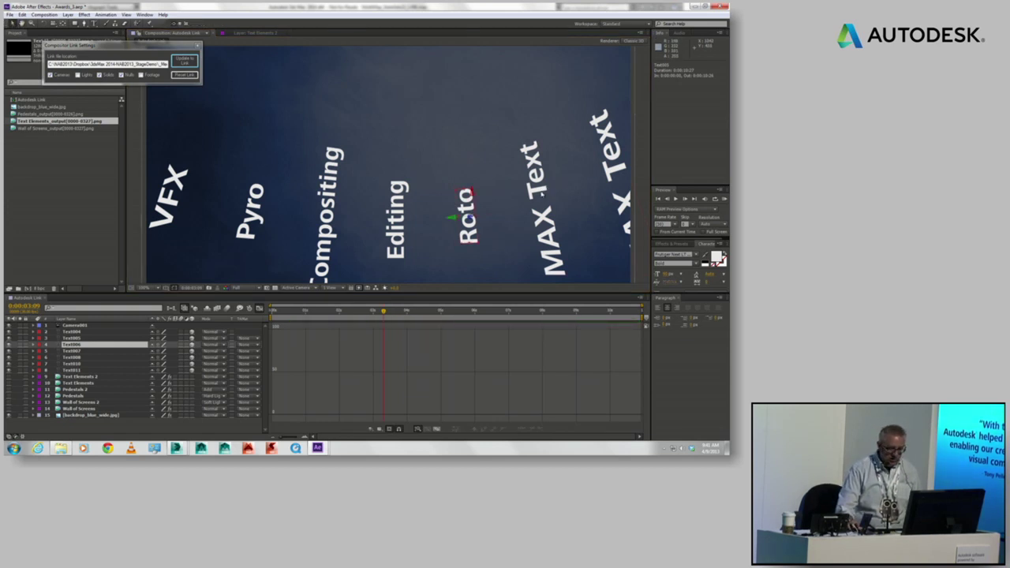
Step: Replace the MAX Text wording of the Text007 layer with Mocap
{"action": "left_click", "coordinate": [541, 189]}
{"action": "double_click", "coordinate": [542, 188]}
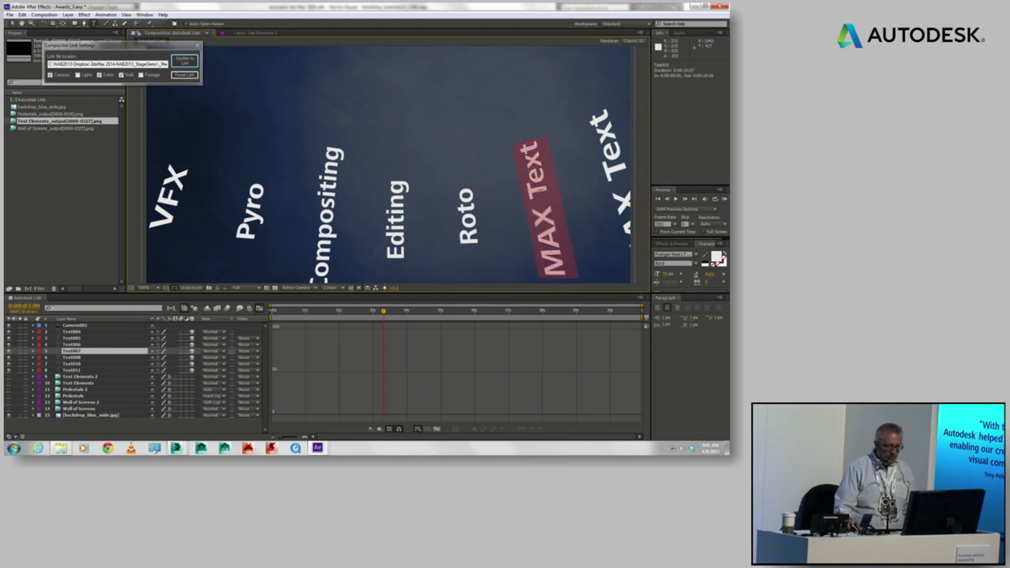
{"action": "type", "text": "Mocap"}
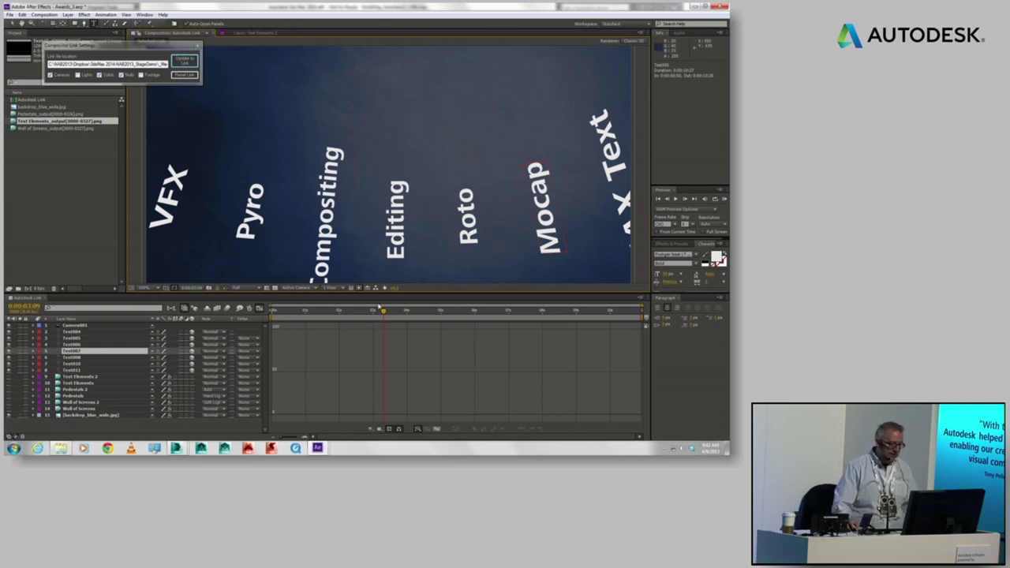
Step: Show the Pedestals and Pedestals 2 layers again and scrub the composition to 0:00:05:07 to check the text against them
{"action": "left_click_drag", "start_coordinate": [383, 313], "coordinate": [346, 311]}
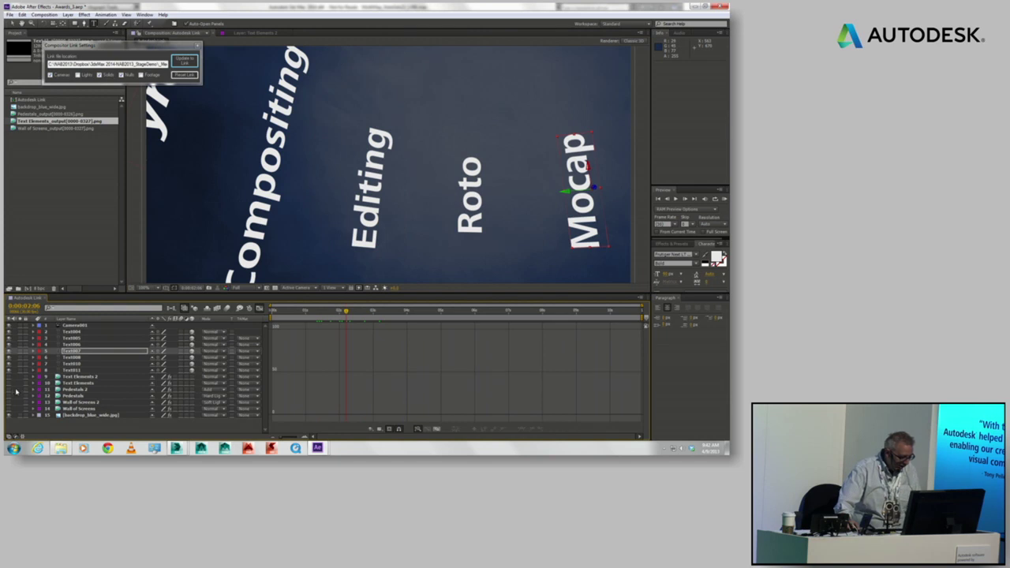
{"action": "left_click_drag", "start_coordinate": [350, 314], "coordinate": [440, 320]}
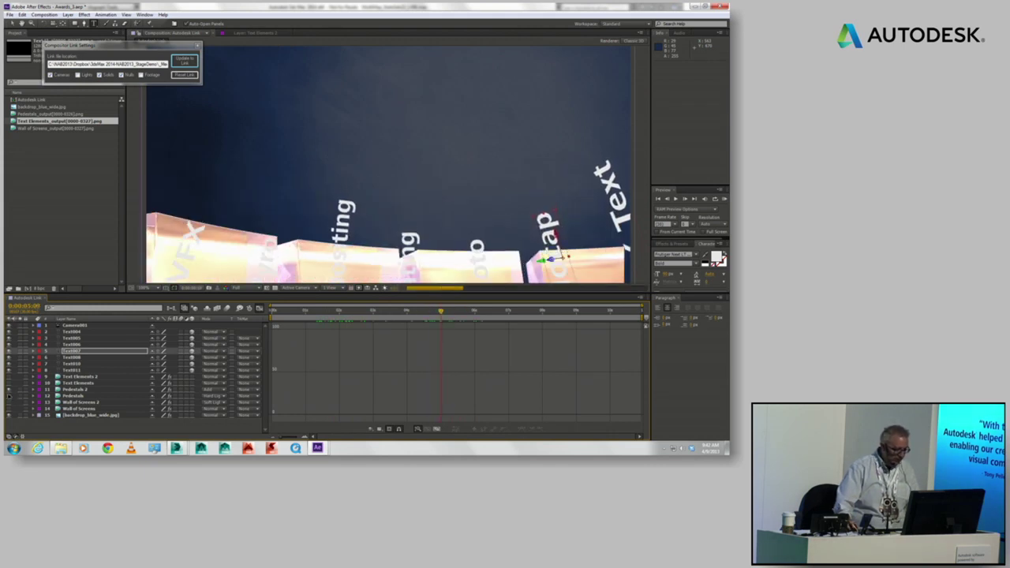
{"action": "left_click_drag", "start_coordinate": [421, 317], "coordinate": [448, 312]}
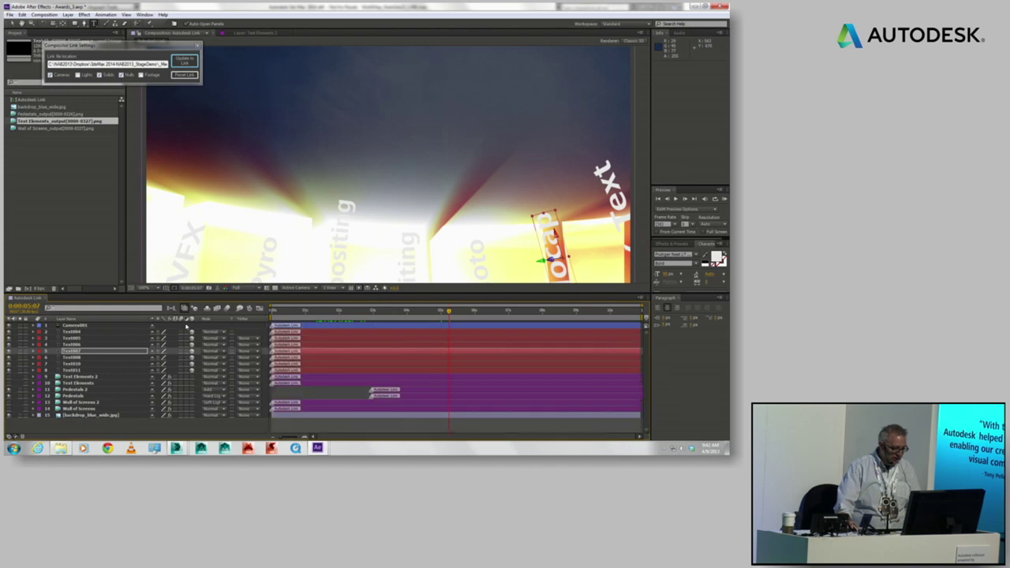
Step: Shift the Camera001 layer so it starts at about 0:00:02:23, and scrub to 0:00:07:21 to check the text alignment
{"action": "left_click", "coordinate": [72, 325]}
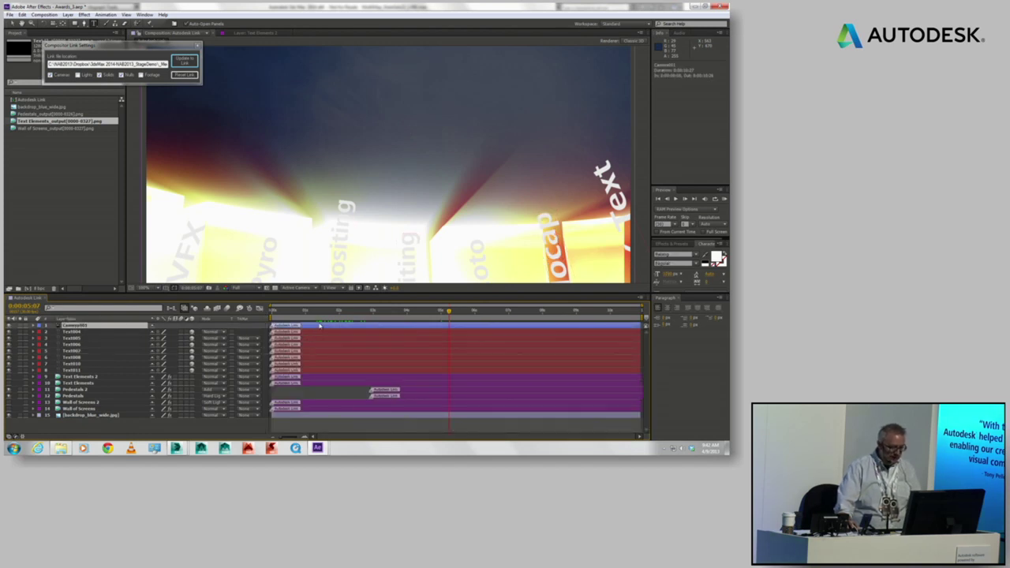
{"action": "left_click_drag", "start_coordinate": [320, 326], "coordinate": [523, 330]}
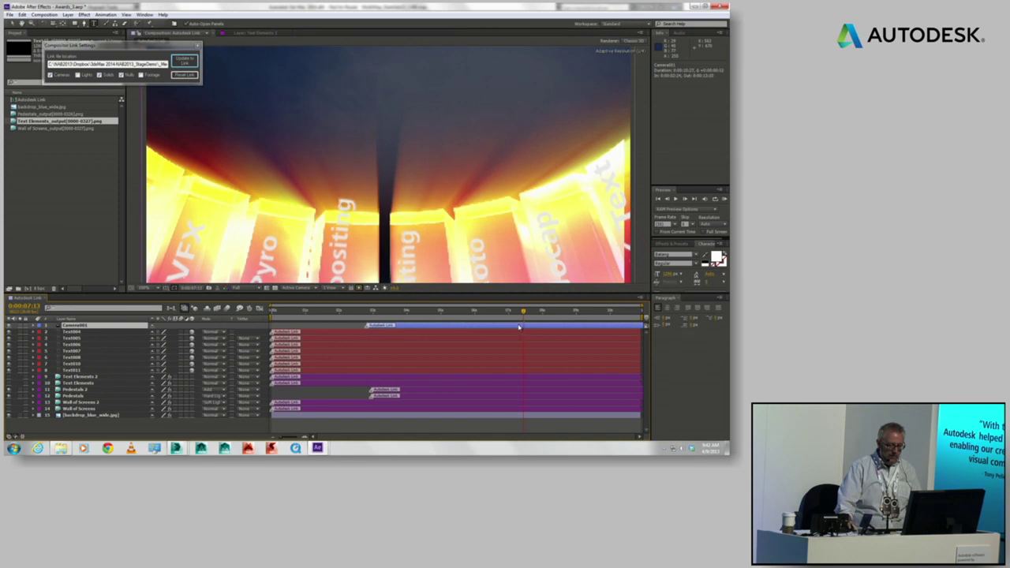
{"action": "mouse_move", "coordinate": [521, 315]}
{"action": "left_mouse_down"}
{"action": "mouse_move", "coordinate": [508, 320]}
{"action": "mouse_move", "coordinate": [533, 315]}
{"action": "left_mouse_up"}
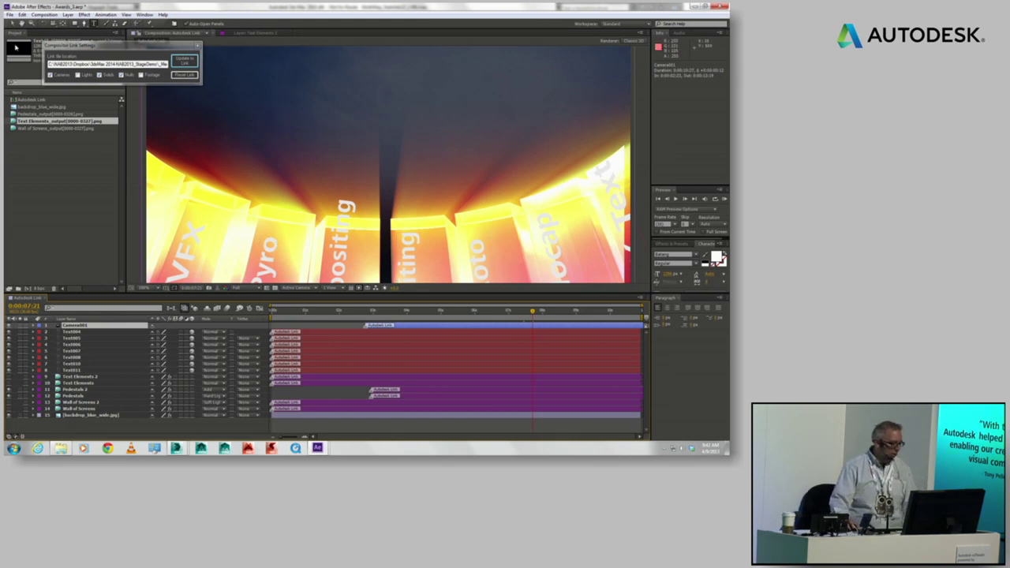
Step: Reposition the Compositing, Editing, Roto and Mocap text layers along their pedestals so the words line up with the pedestal tops
{"action": "left_click", "coordinate": [339, 246]}
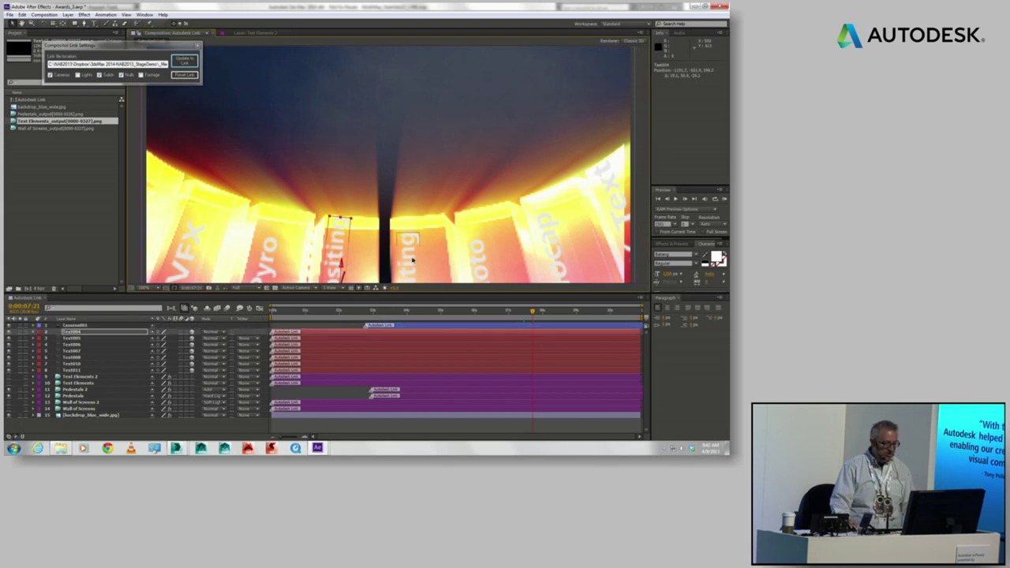
{"action": "left_click", "coordinate": [411, 258]}
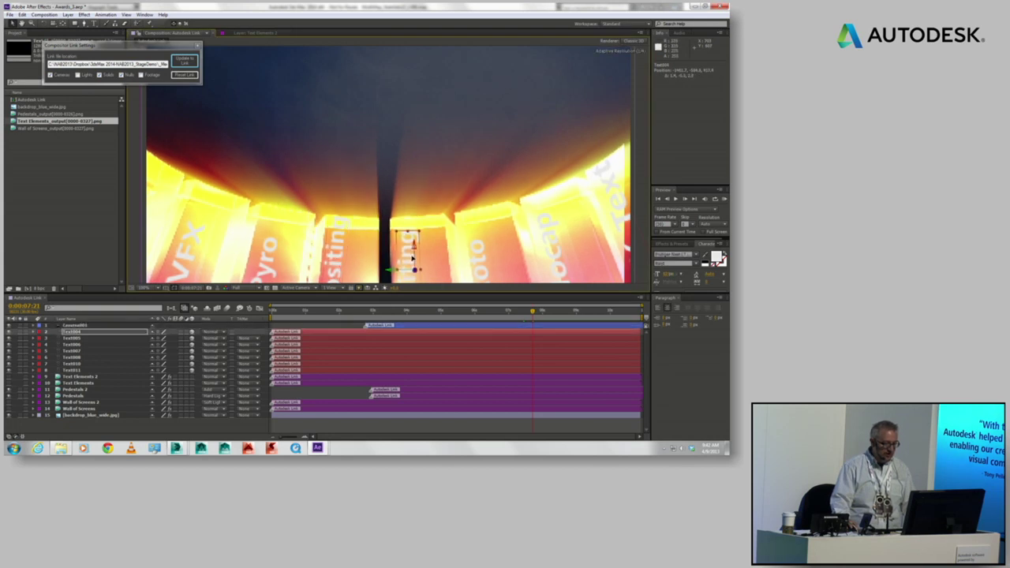
{"action": "left_click", "coordinate": [478, 264]}
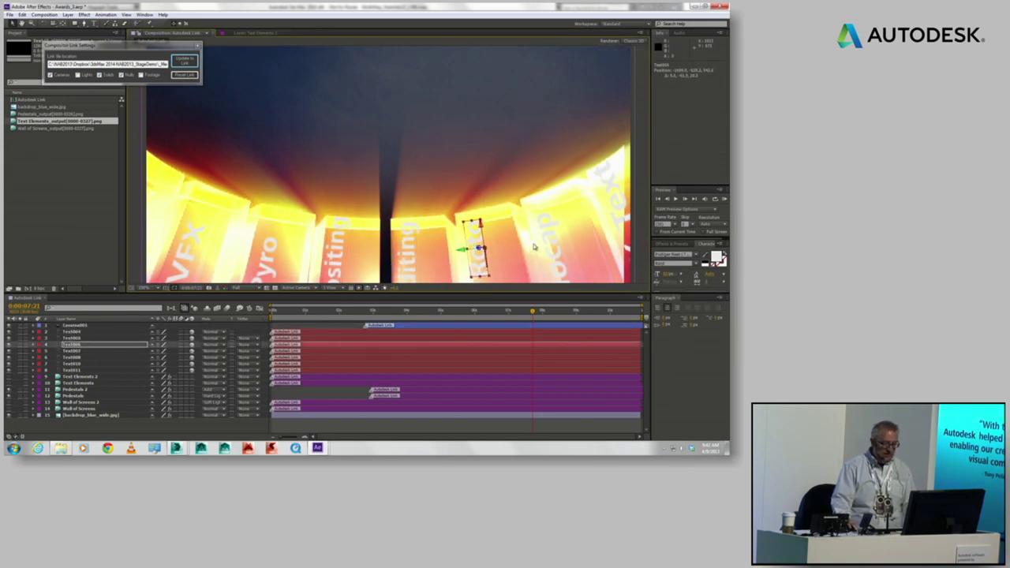
{"action": "left_click_drag", "start_coordinate": [547, 242], "coordinate": [546, 231]}
Step: Raise the Pyro and VFX text layers along their pedestals and nudge the Compositing text slightly lower
{"action": "left_click_drag", "start_coordinate": [265, 267], "coordinate": [266, 247]}
{"action": "left_click", "coordinate": [190, 248]}
{"action": "left_click_drag", "start_coordinate": [188, 251], "coordinate": [191, 231]}
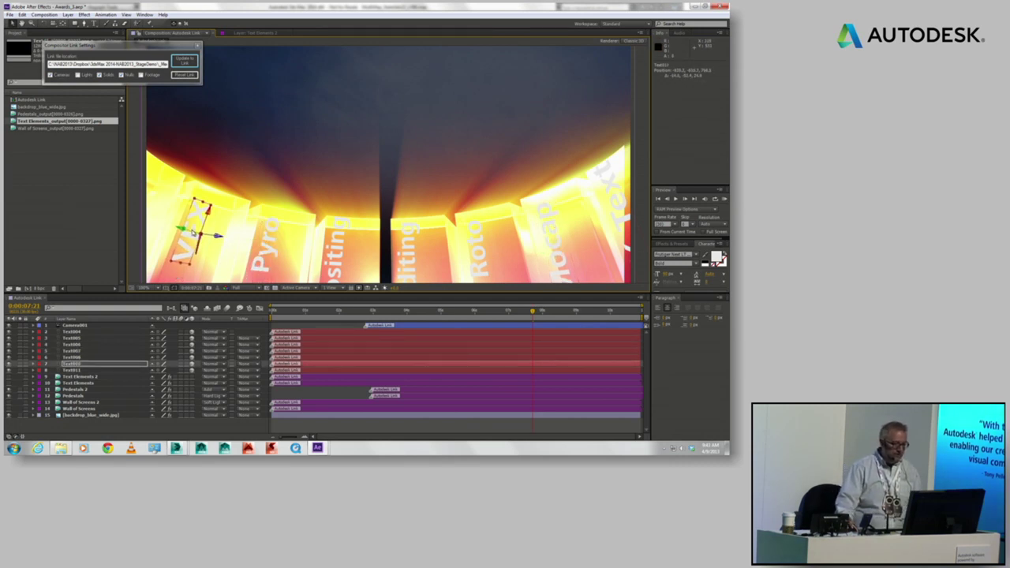
{"action": "left_click", "coordinate": [336, 241]}
{"action": "left_click_drag", "start_coordinate": [337, 246], "coordinate": [337, 249]}
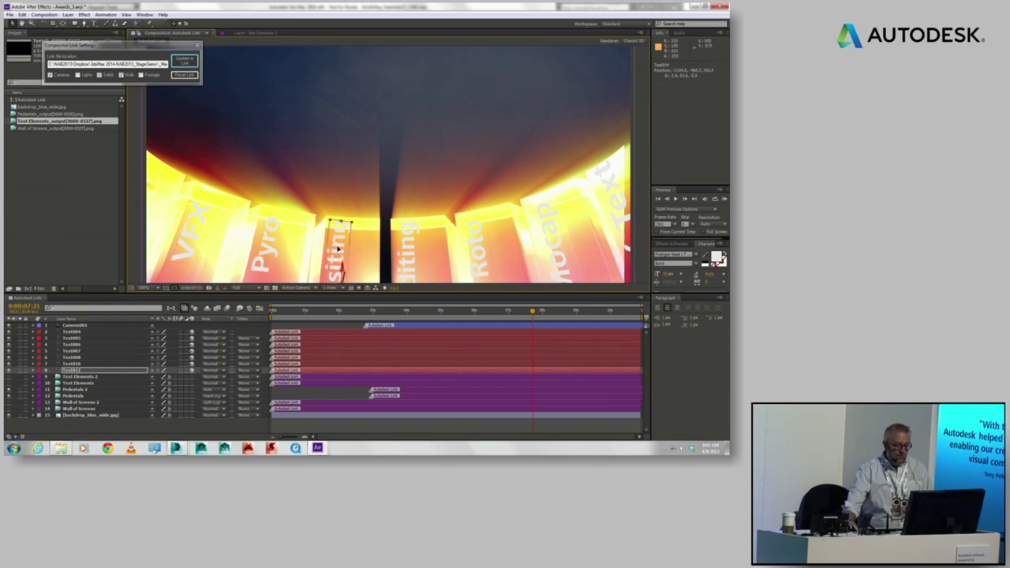
{"action": "left_click", "coordinate": [407, 236]}
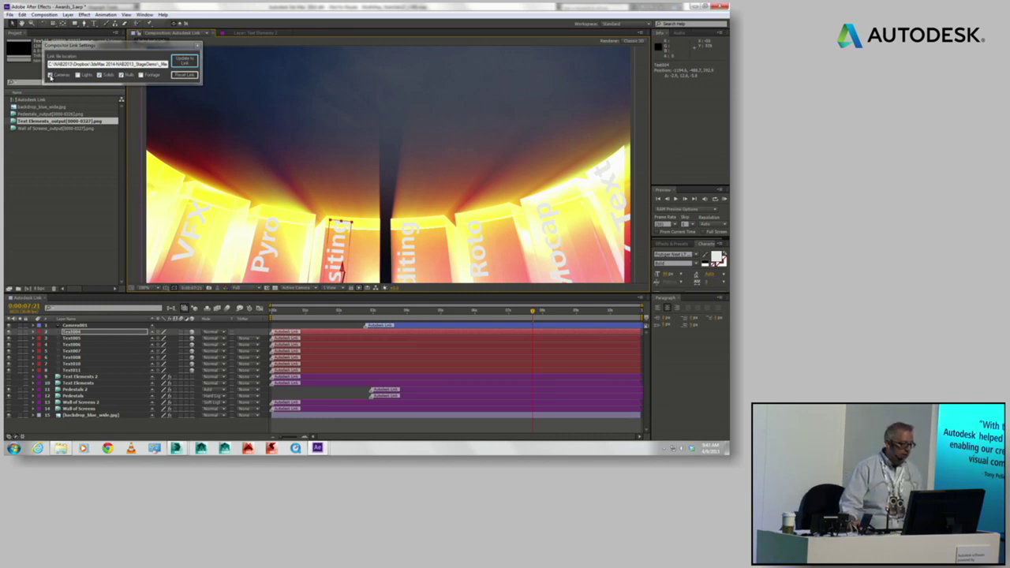
Step: Exclude cameras from the Compositor Link and update the link with the repositioned and reworded text
{"action": "left_click", "coordinate": [50, 75]}
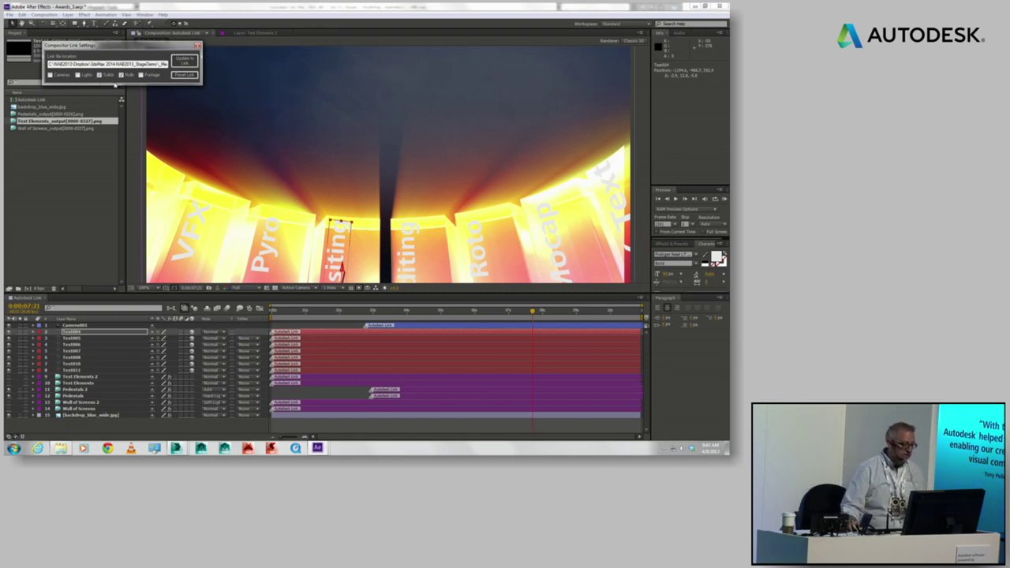
{"action": "left_click", "coordinate": [186, 64]}
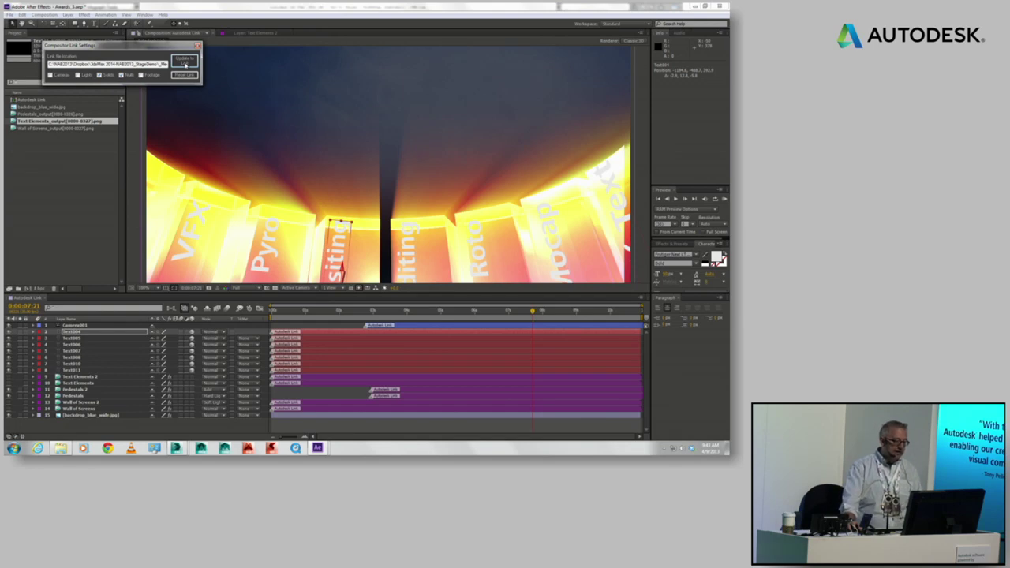
Step: Switch to the MultiMap_StateSets22 scene in 3ds Max, scrub to frame 111 and update it from the Compositor Link
{"action": "left_click", "coordinate": [179, 450]}
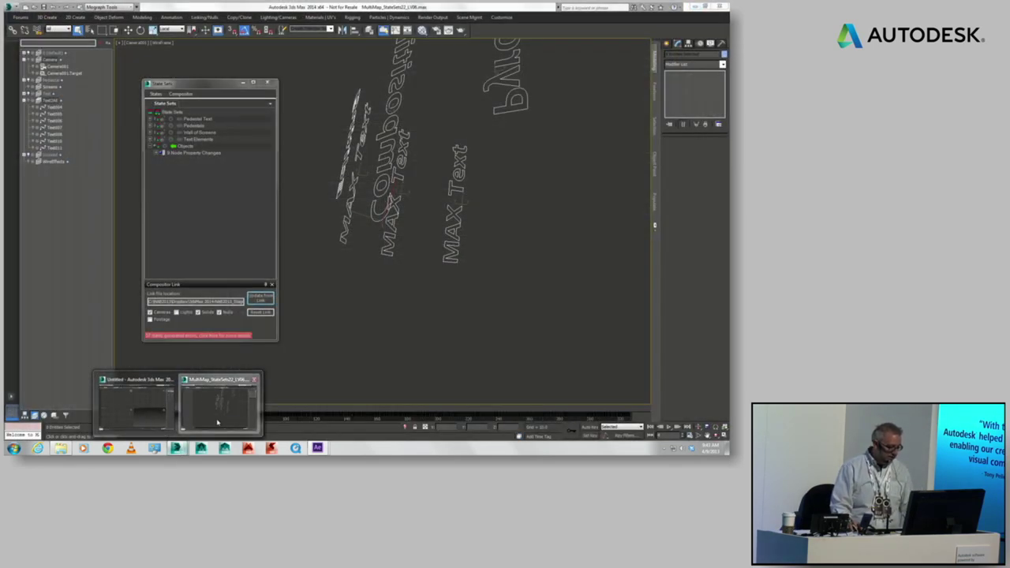
{"action": "left_click", "coordinate": [228, 391]}
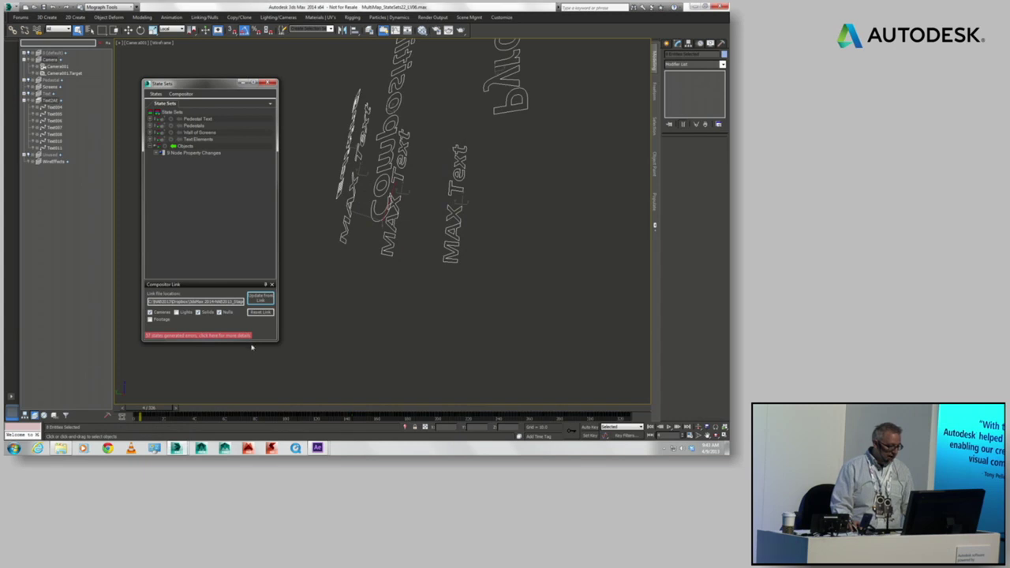
{"action": "left_click_drag", "start_coordinate": [410, 413], "coordinate": [301, 413]}
{"action": "left_click", "coordinate": [267, 300]}
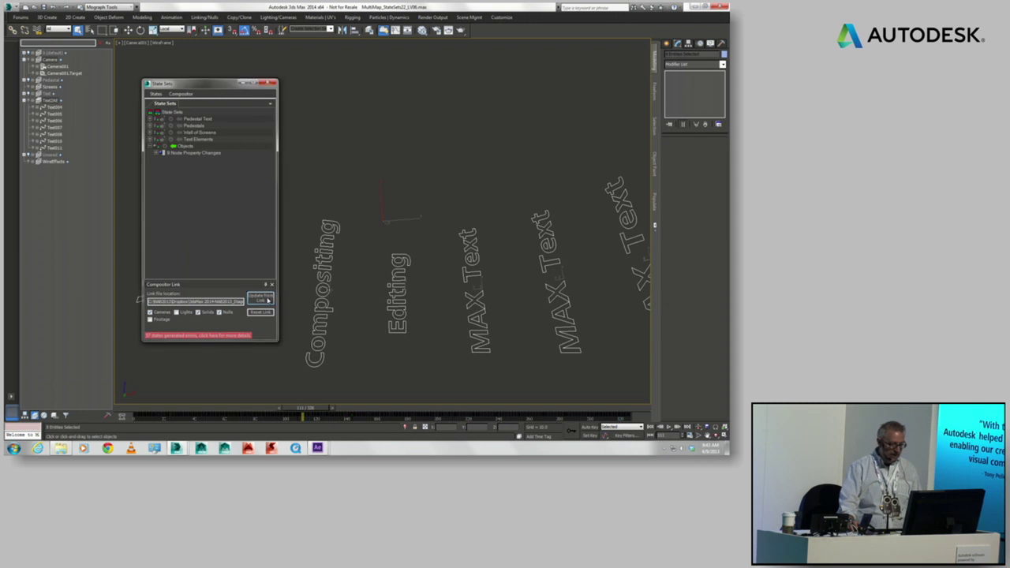
Step: Switch back to After Effects and send the composition's text changes to the Compositor Link again
{"action": "left_click", "coordinate": [318, 451]}
{"action": "left_click", "coordinate": [305, 416]}
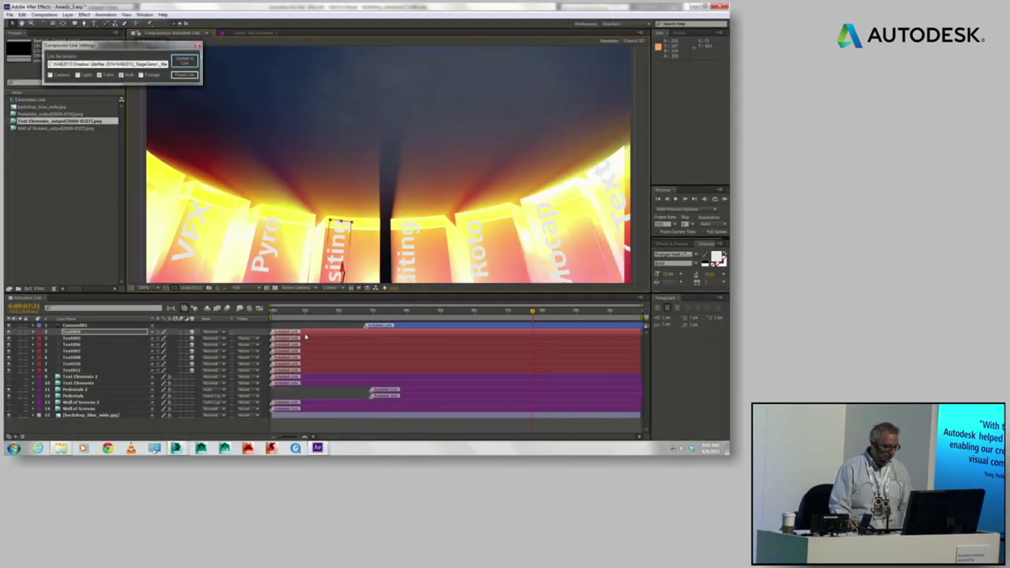
{"action": "left_click", "coordinate": [191, 61]}
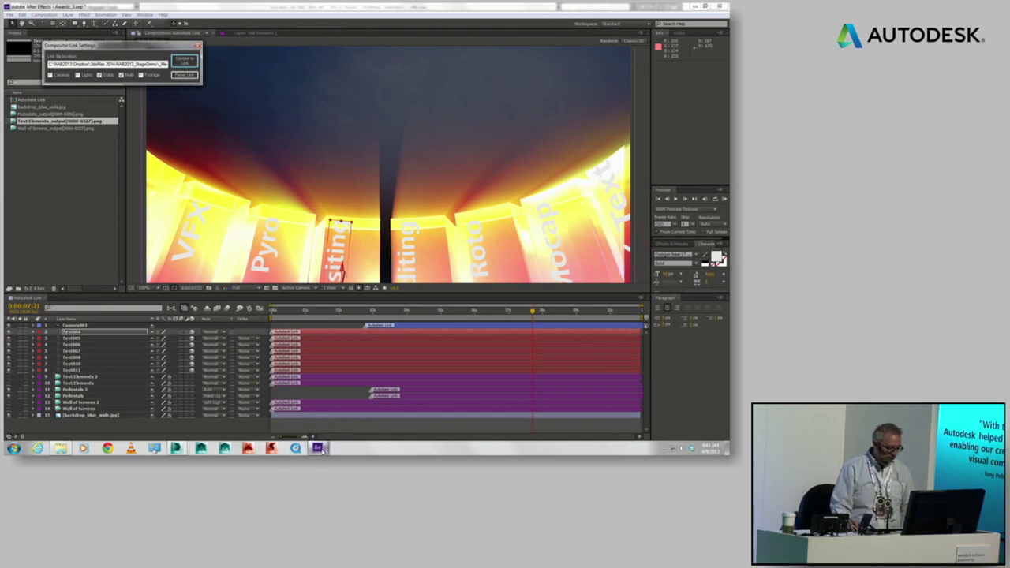
Step: Return to 3ds Max and update the State Sets scene from the link to bring in the edited text
{"action": "mouse_move", "coordinate": [175, 448]}
{"action": "left_click", "coordinate": [200, 412]}
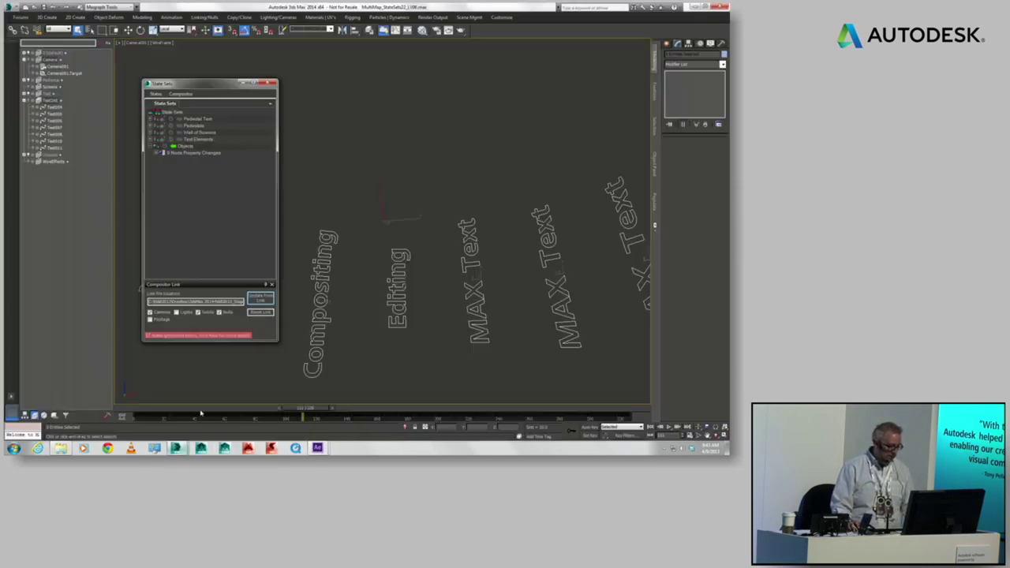
{"action": "left_click", "coordinate": [260, 298]}
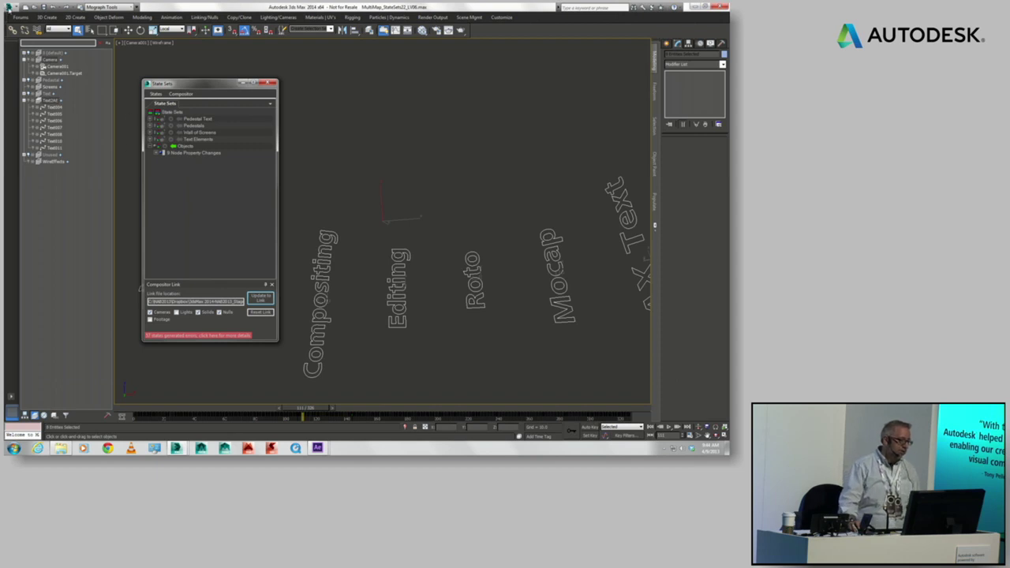
Step: Examine the application menu's Send To options for Maya, Softimage, MotionBuilder and Mudbox
{"action": "left_click", "coordinate": [9, 8]}
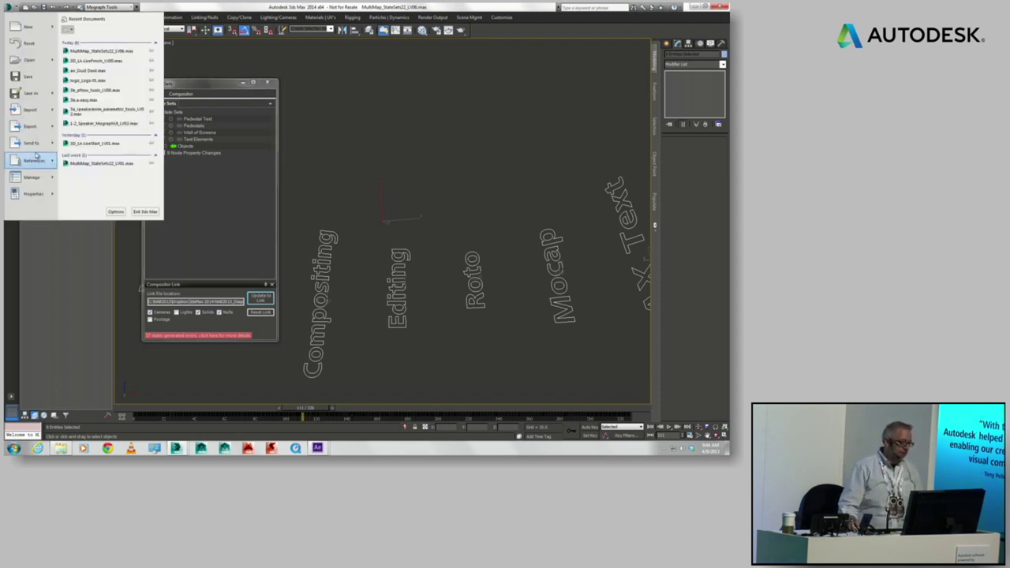
{"action": "mouse_move", "coordinate": [35, 150]}
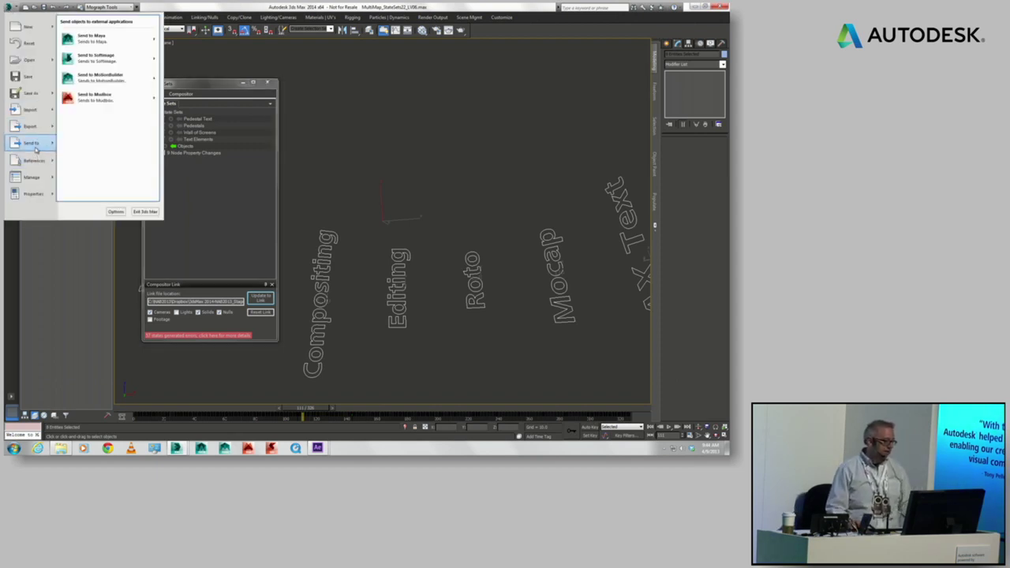
{"action": "mouse_move", "coordinate": [99, 40]}
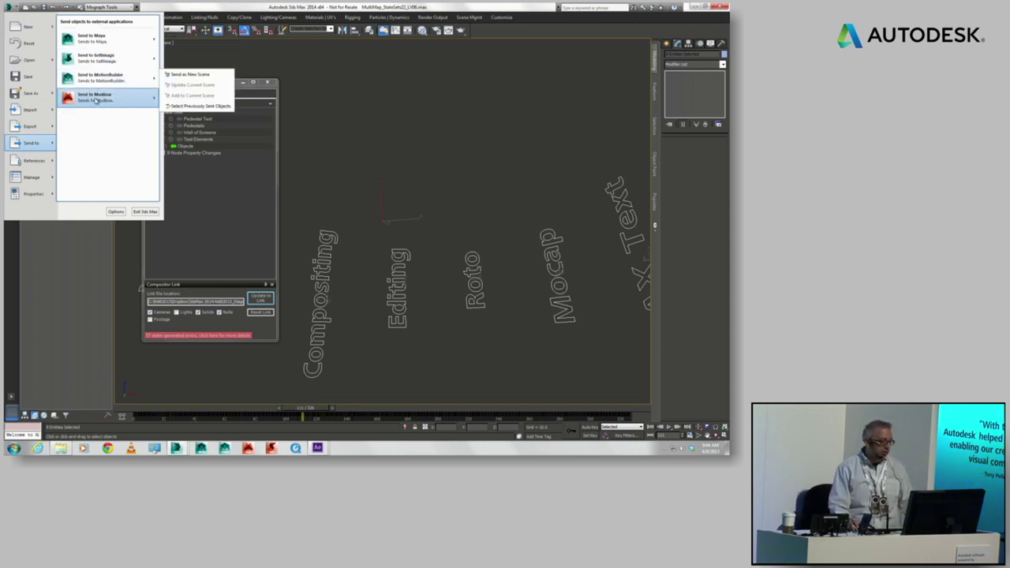
{"action": "mouse_move", "coordinate": [95, 100]}
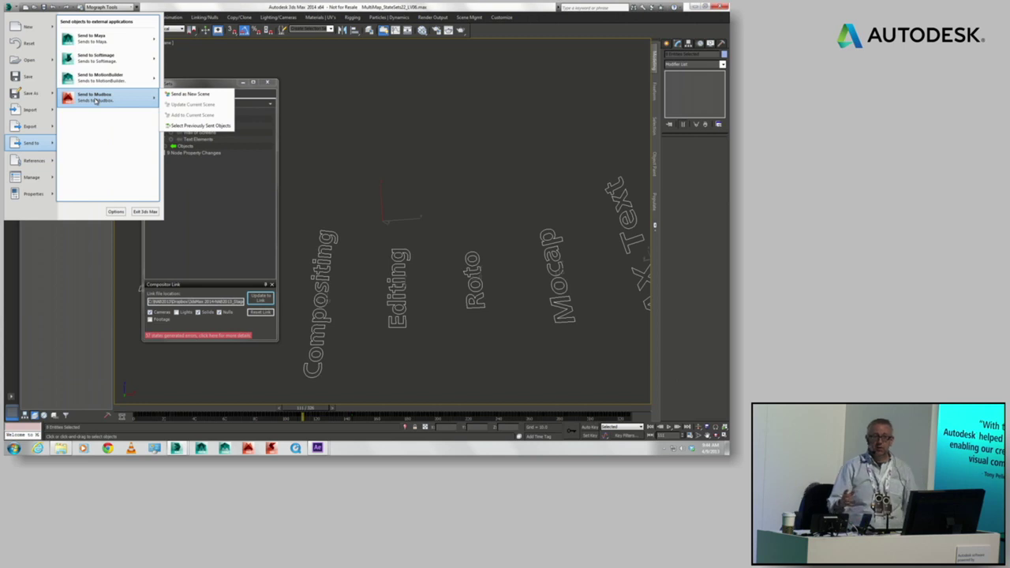